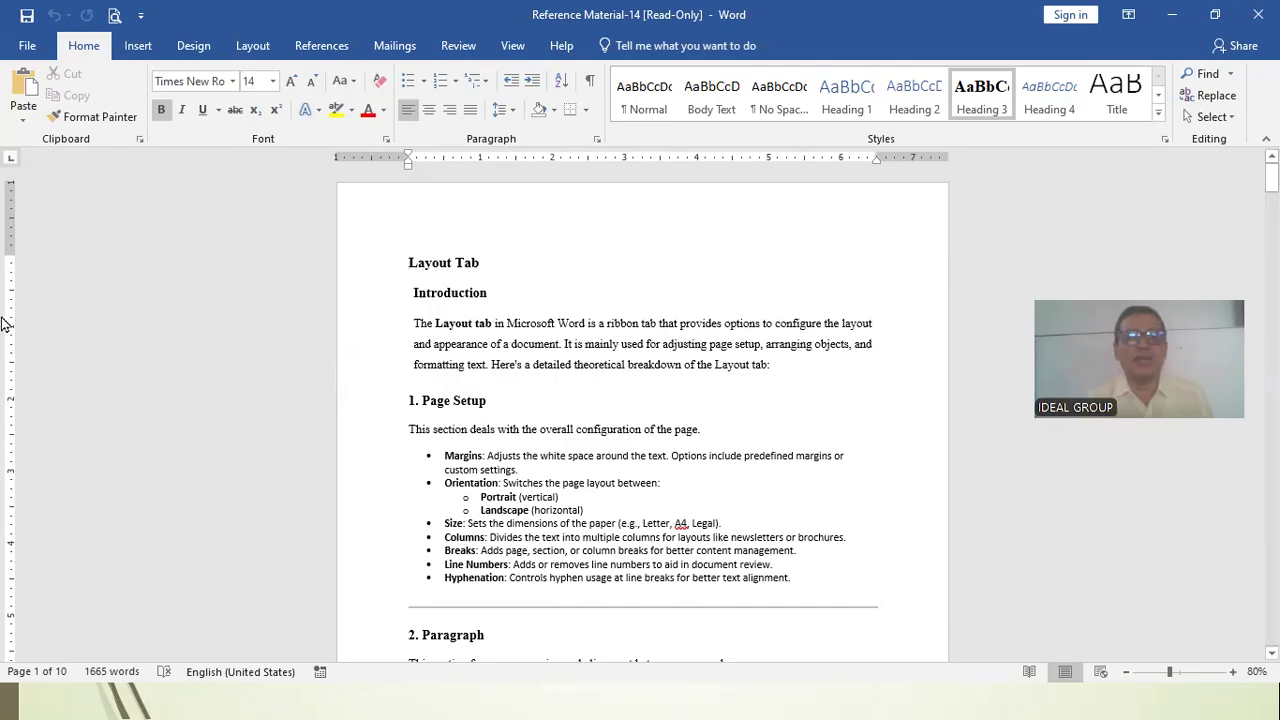
Step: Add the CONFIDENTIAL 1 diagonal watermark to the document and check it across the pages
left_click(195, 50)
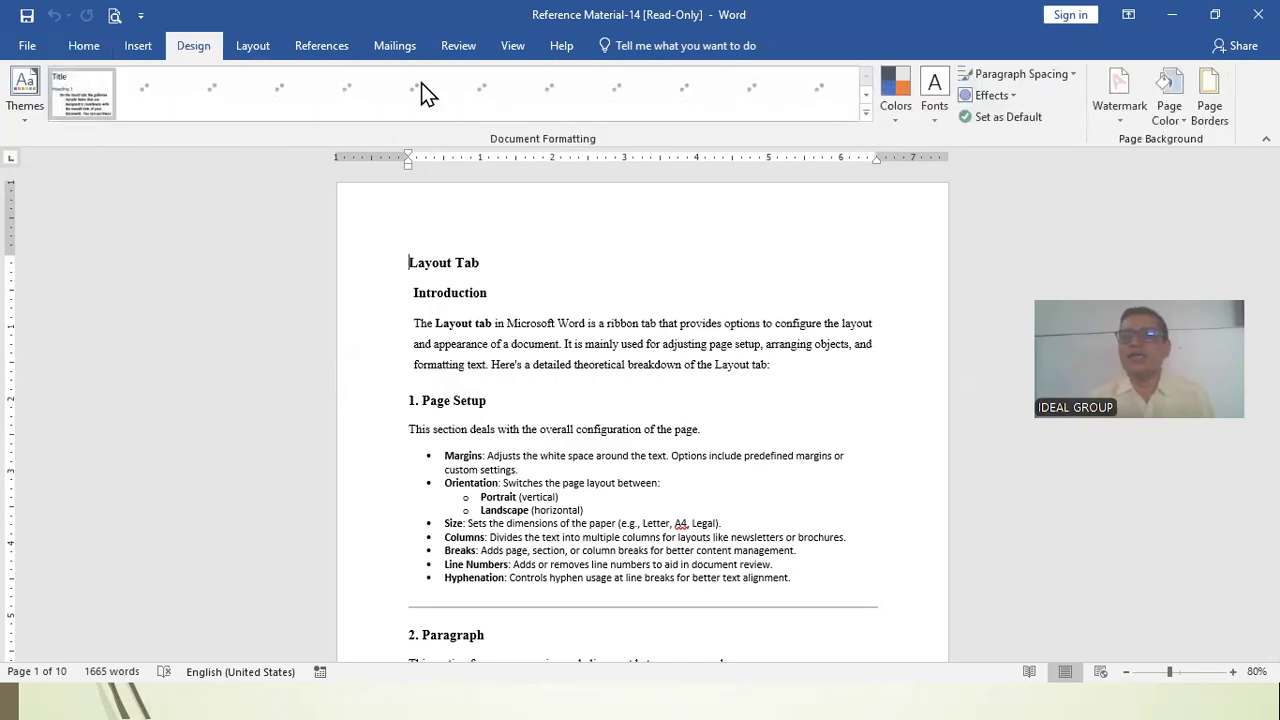
left_click(1113, 119)
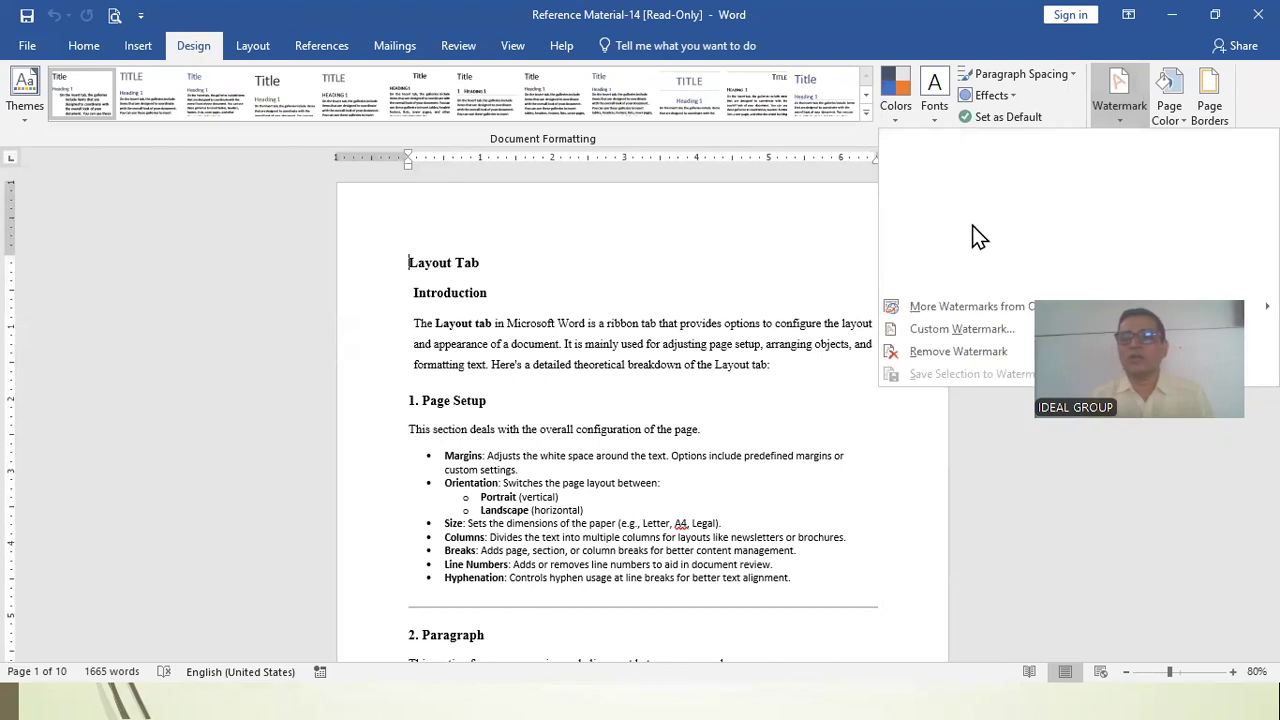
left_click(1122, 126)
left_click(1120, 122)
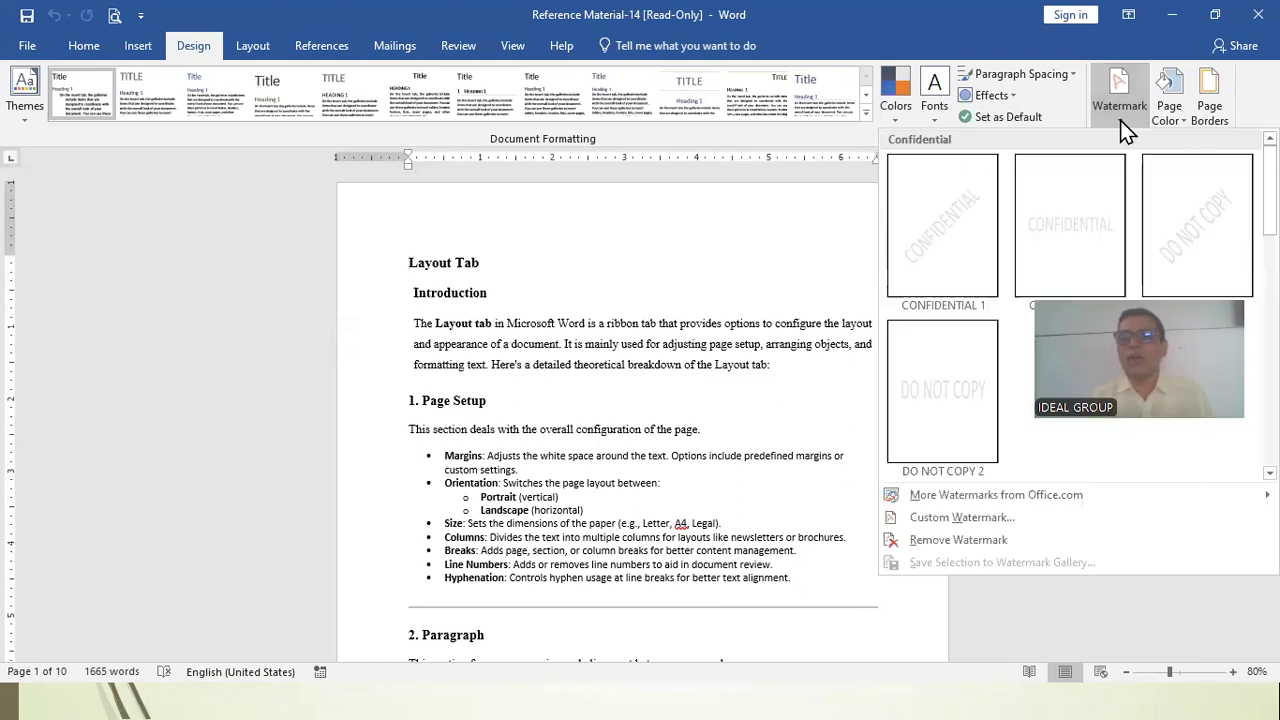
left_click(957, 243)
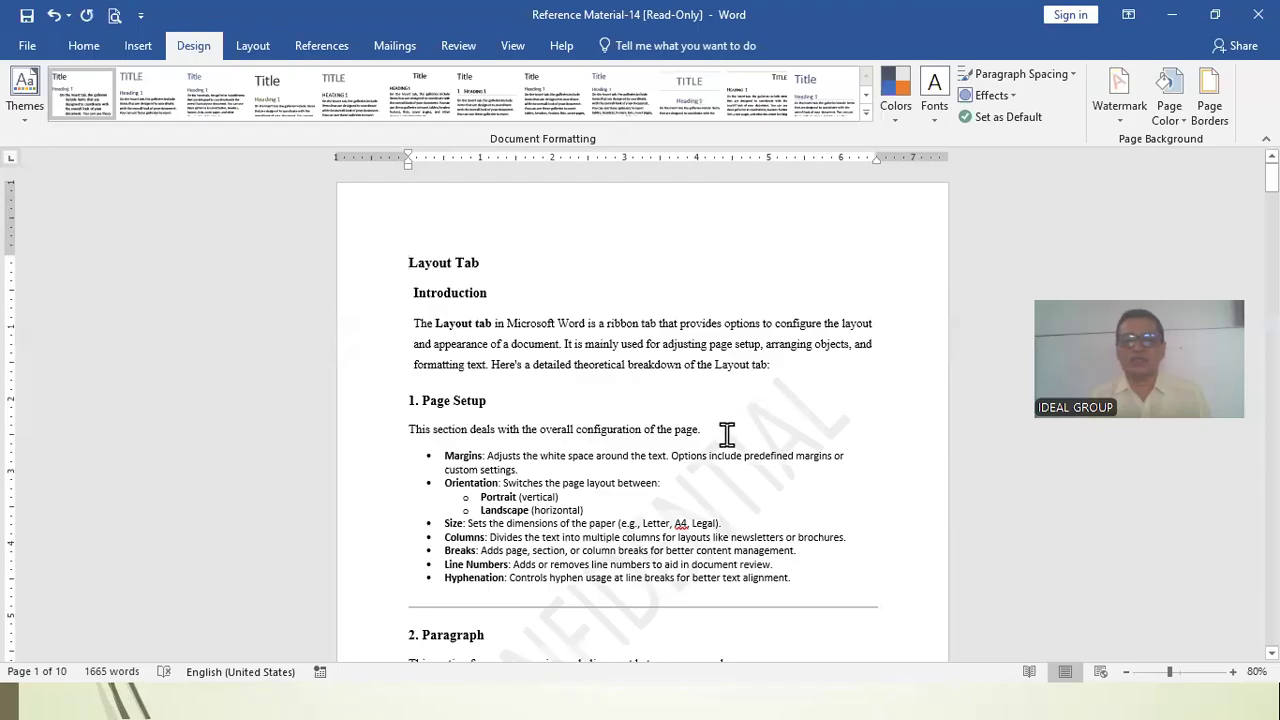
scroll(690, 476, "down", 5)
scroll(684, 480, "down", 20)
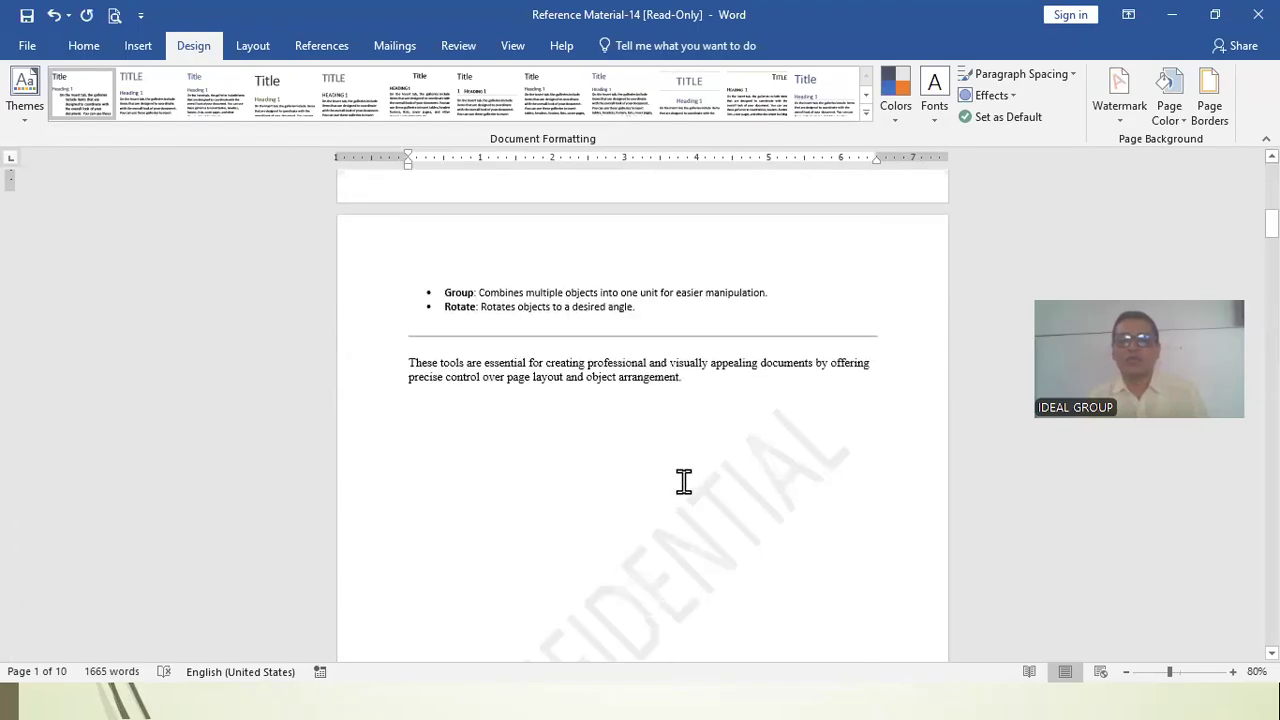
scroll(684, 490, "down", 20)
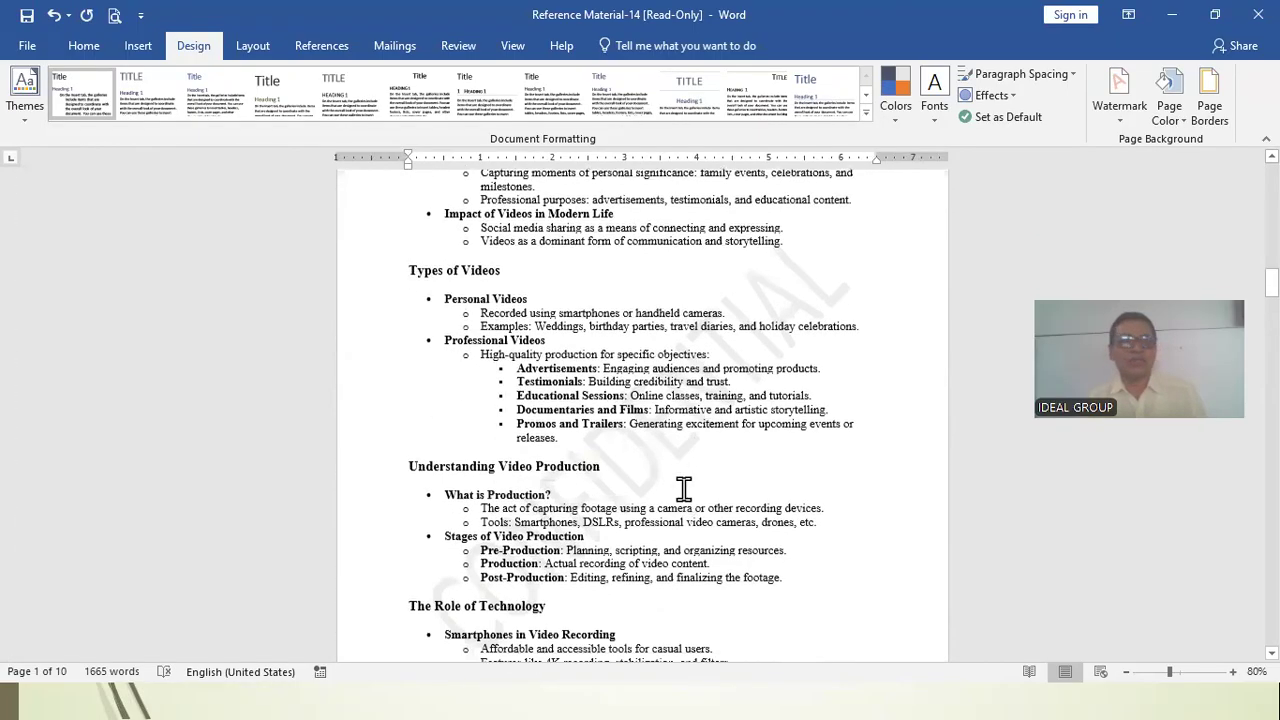
scroll(684, 490, "down", 1)
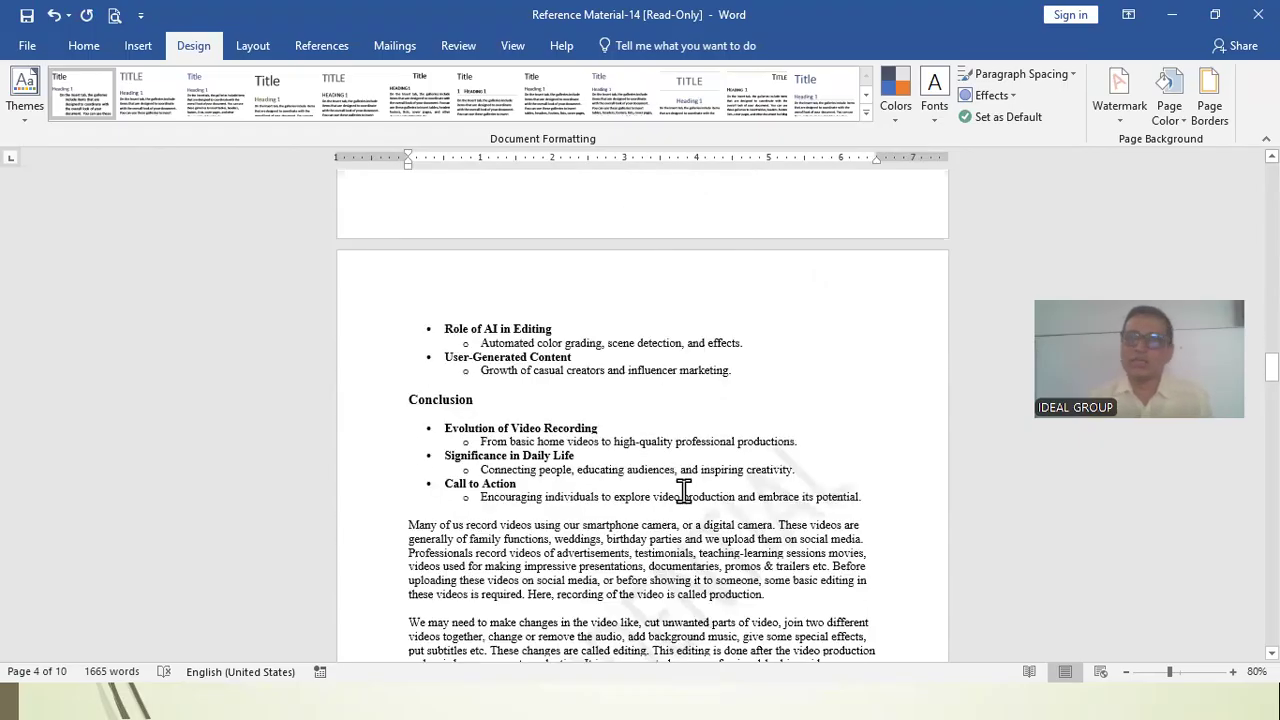
scroll(682, 490, "down", 4)
scroll(680, 490, "up", 15)
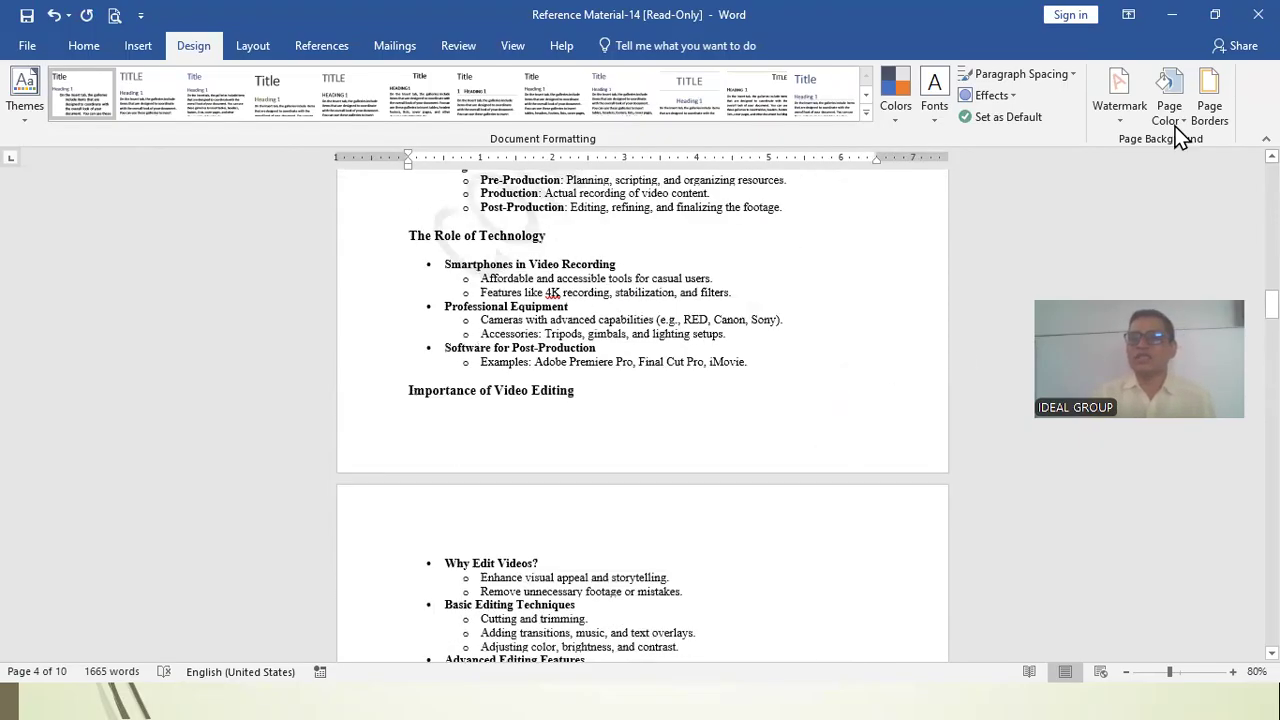
Step: Apply a light blue theme colour as the page background and review it on the following pages
left_click(1175, 126)
left_click(1186, 177)
scroll(740, 457, "down", 15)
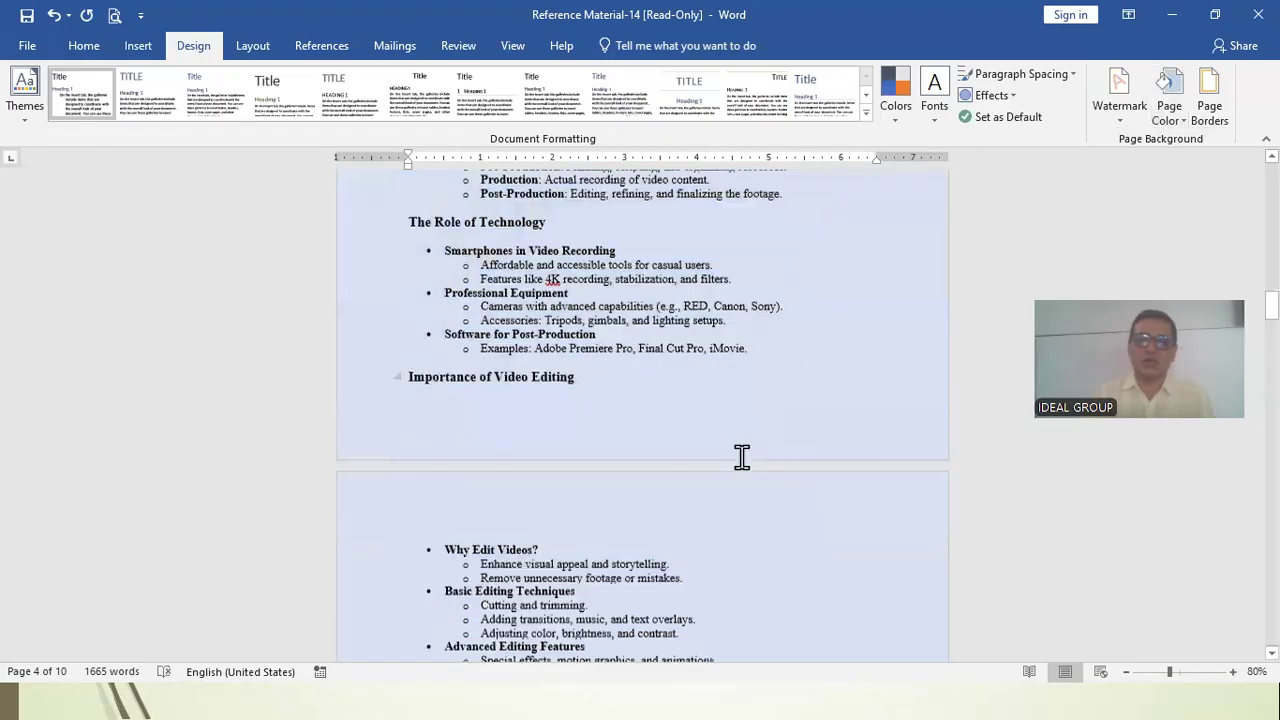
scroll(738, 465, "down", 3)
scroll(737, 465, "up", 8)
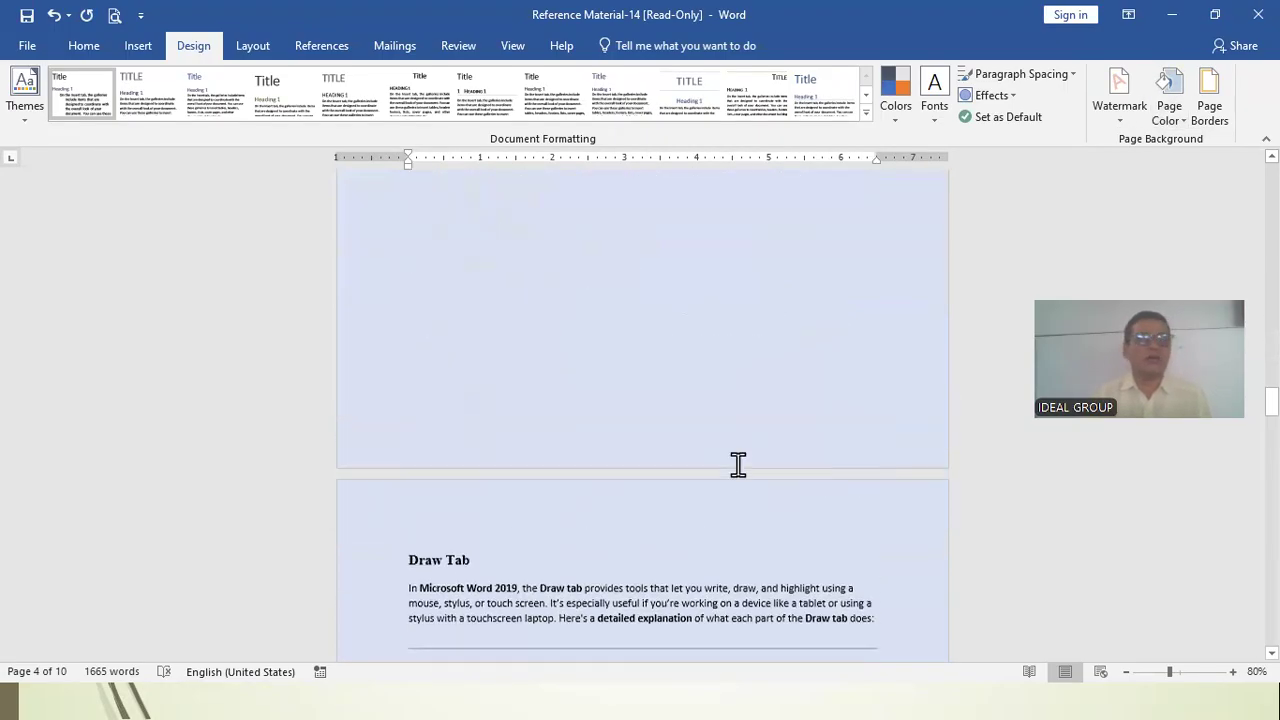
Step: Apply a page border with the red apple art, 31 pt wide, to the whole document and review it on the pages
left_click(1212, 110)
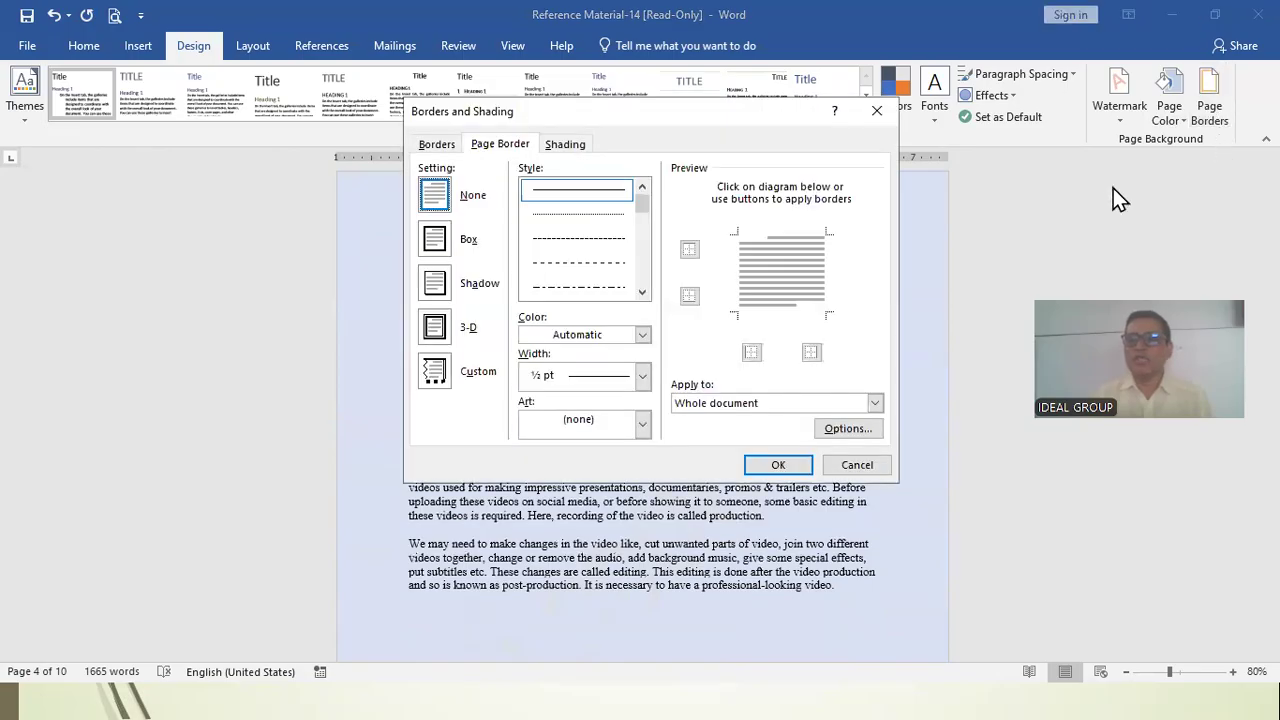
left_click(643, 424)
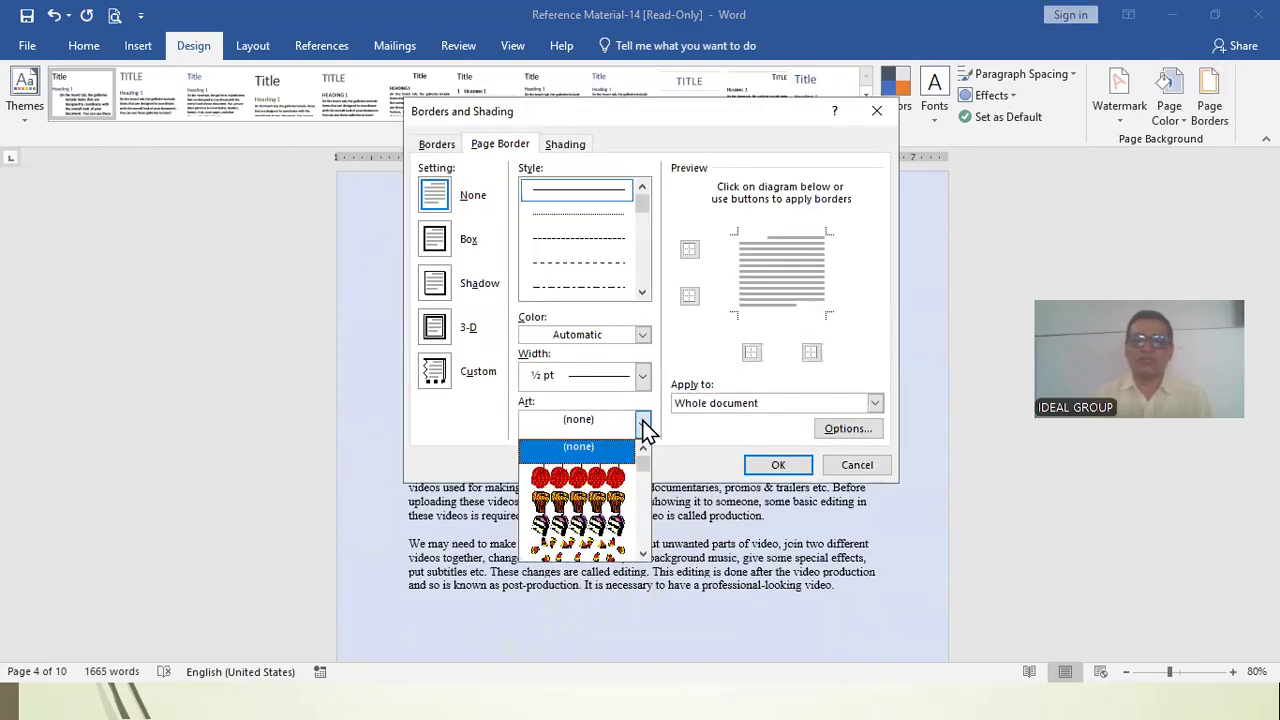
left_click(611, 481)
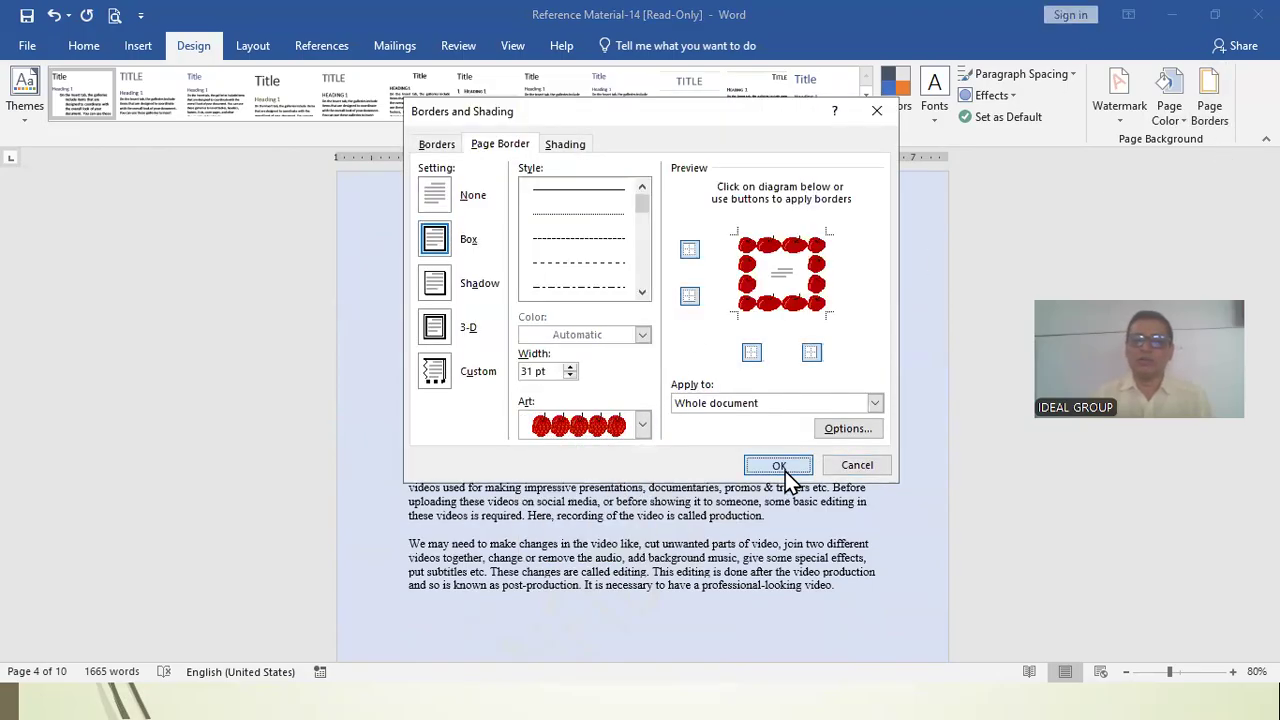
left_click(780, 467)
scroll(608, 466, "down", 10)
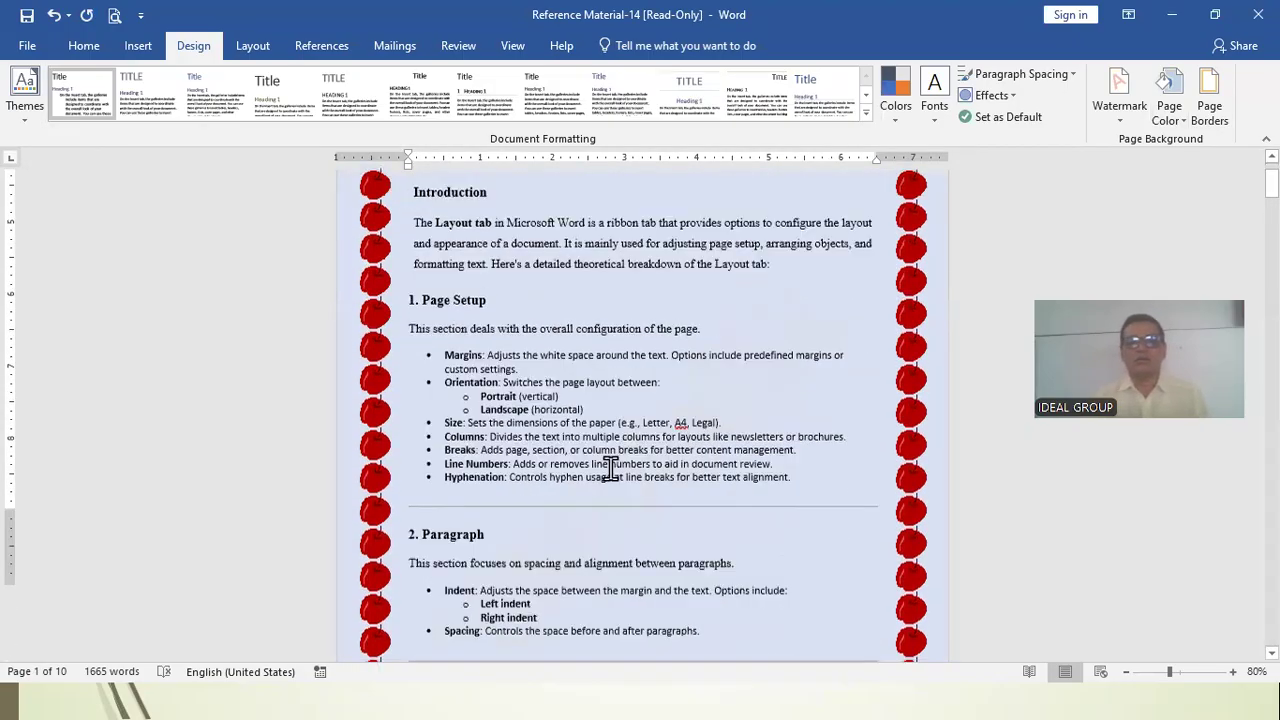
scroll(608, 480, "down", 5)
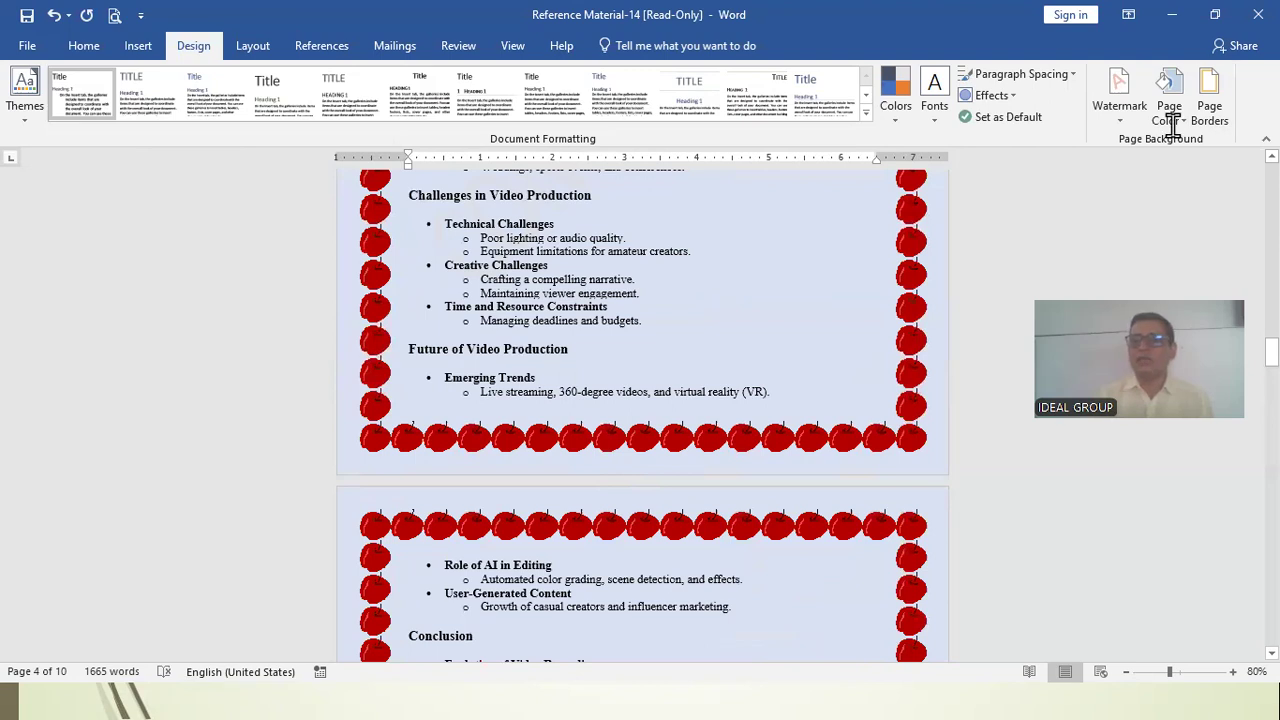
Step: Try to remove the apple border by setting the paragraph borders to None
left_click(1210, 105)
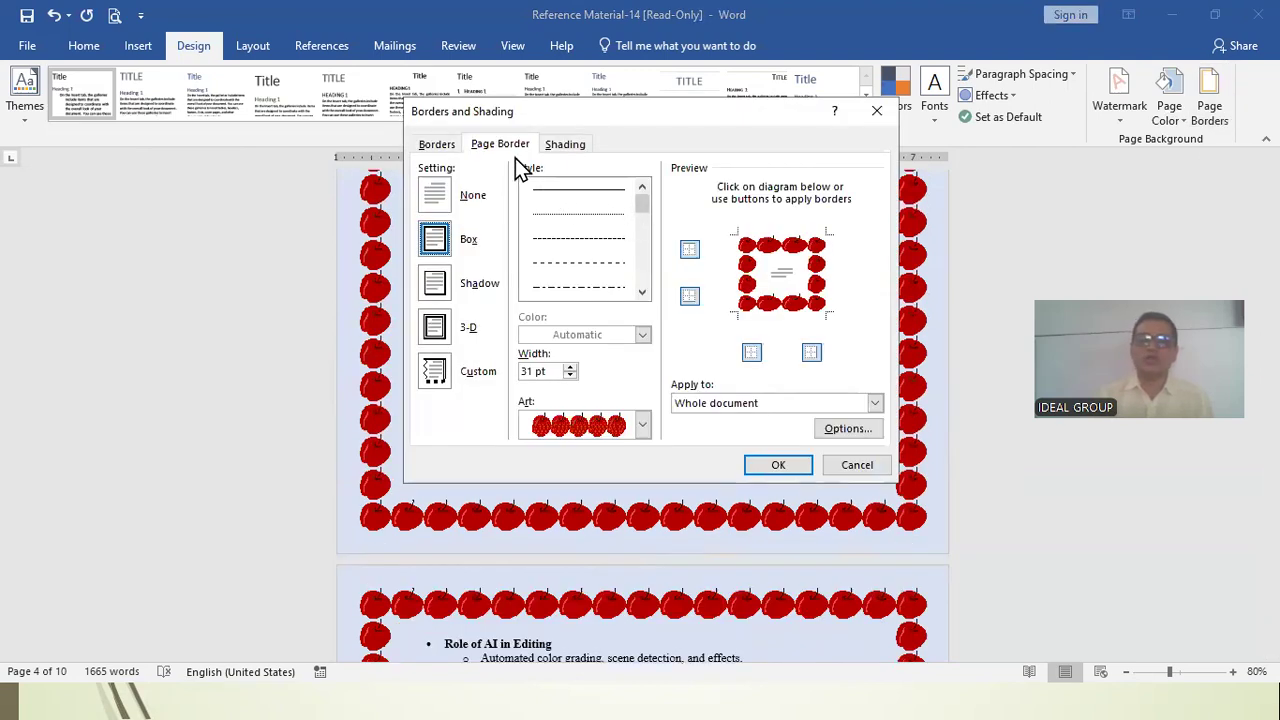
left_click(436, 145)
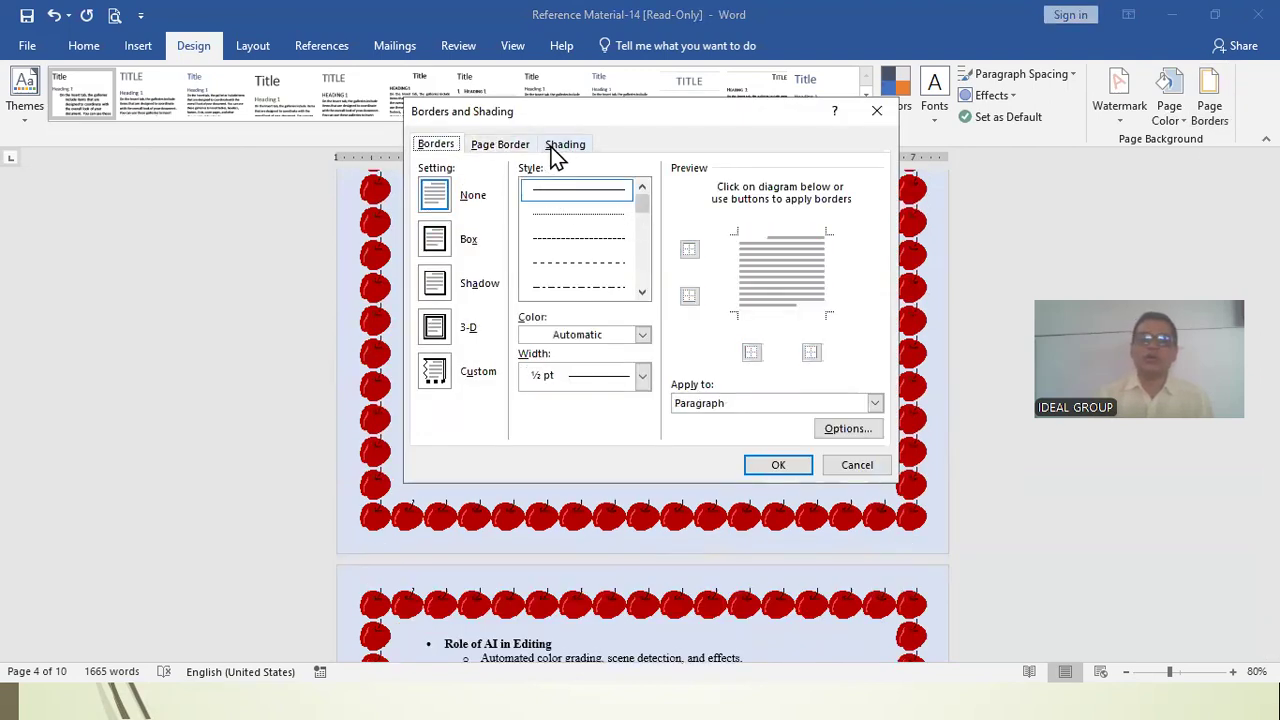
left_click(434, 195)
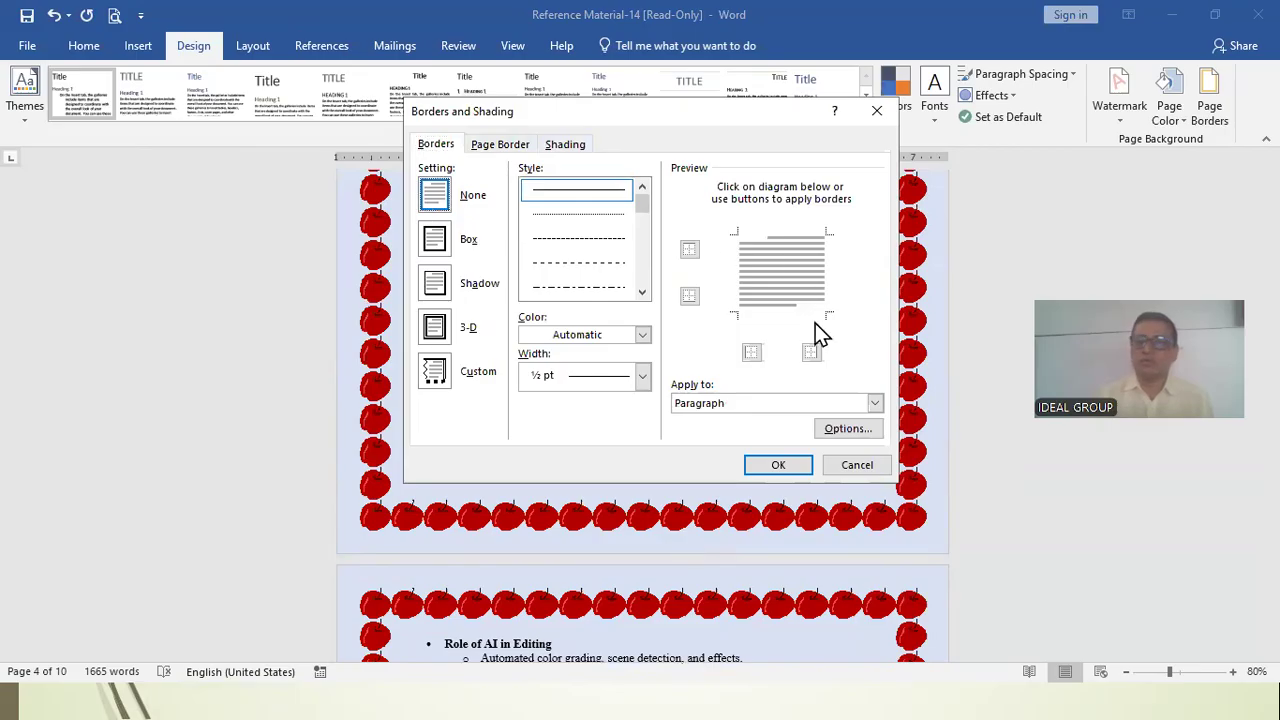
left_click(775, 465)
Step: Set the page background colour to white and remove the CONFIDENTIAL watermark
left_click(1169, 100)
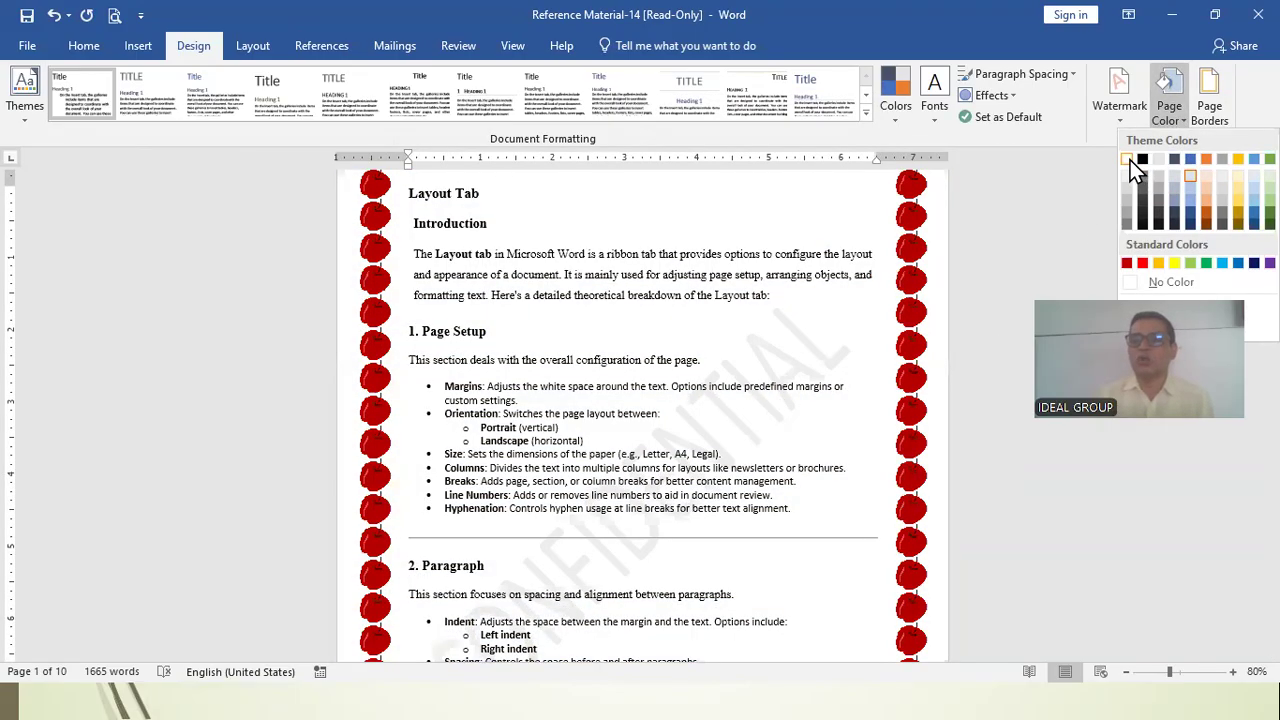
left_click(1129, 159)
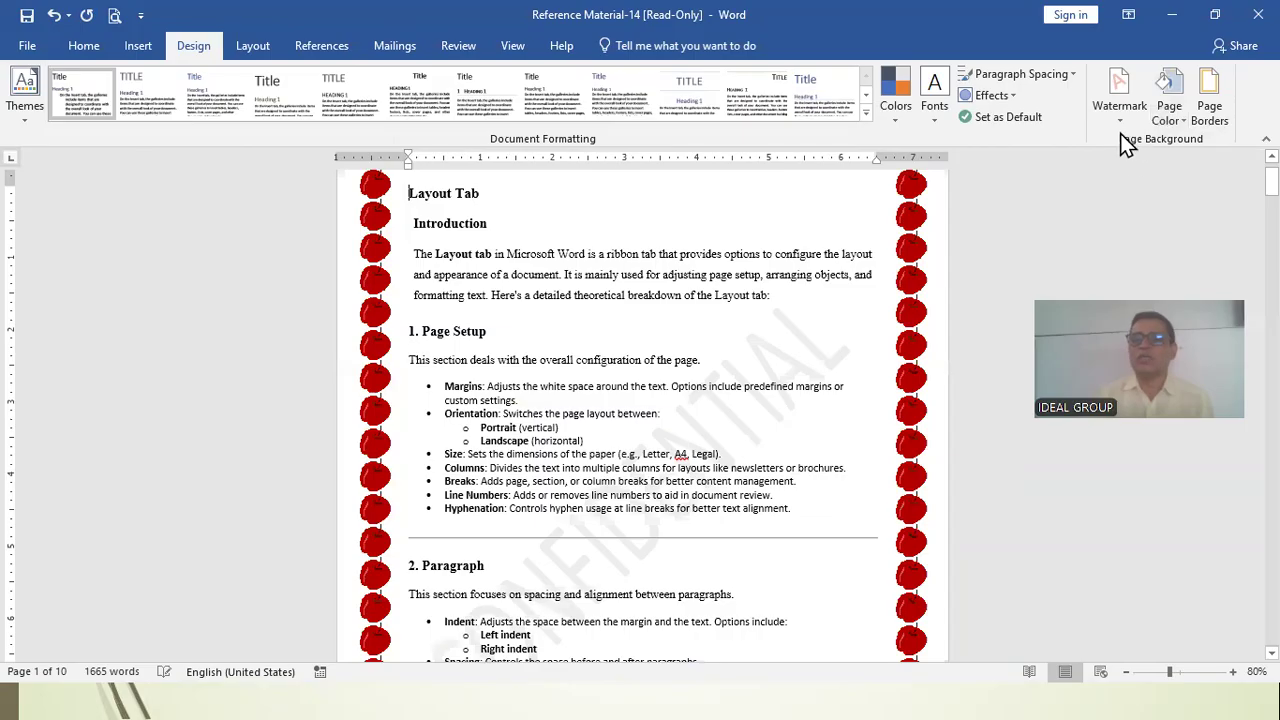
left_click(1119, 100)
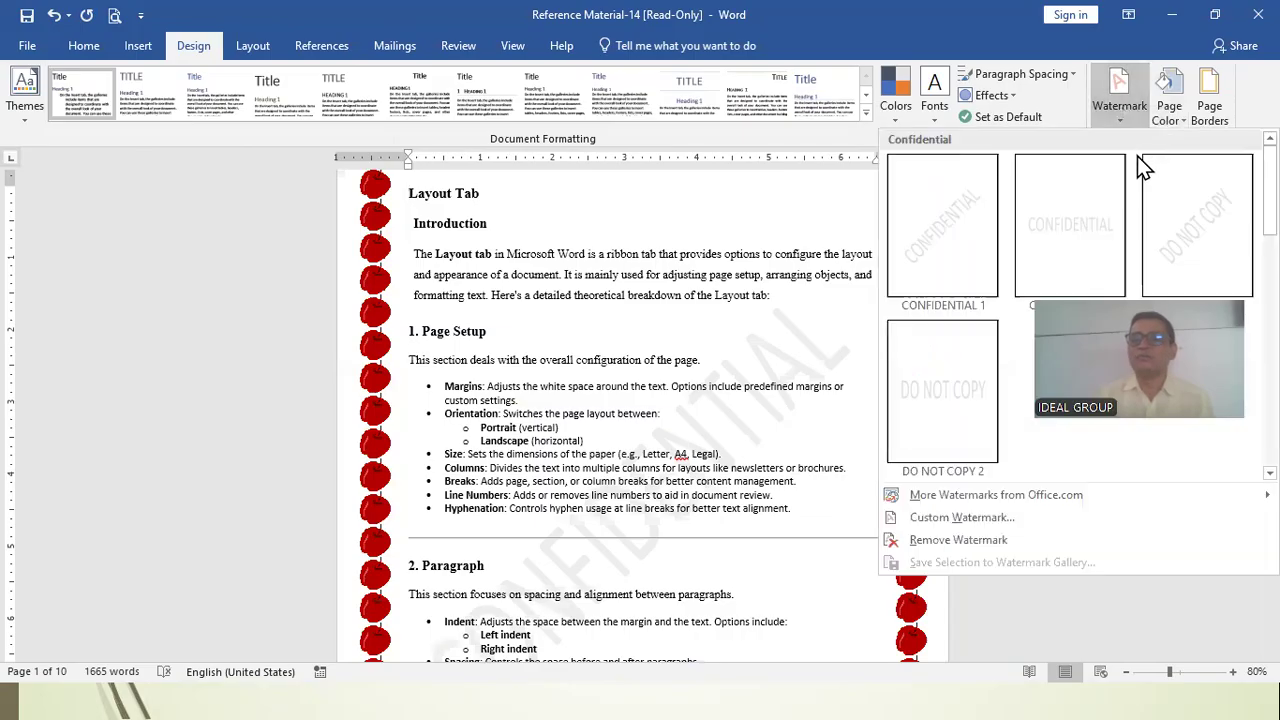
left_click(958, 540)
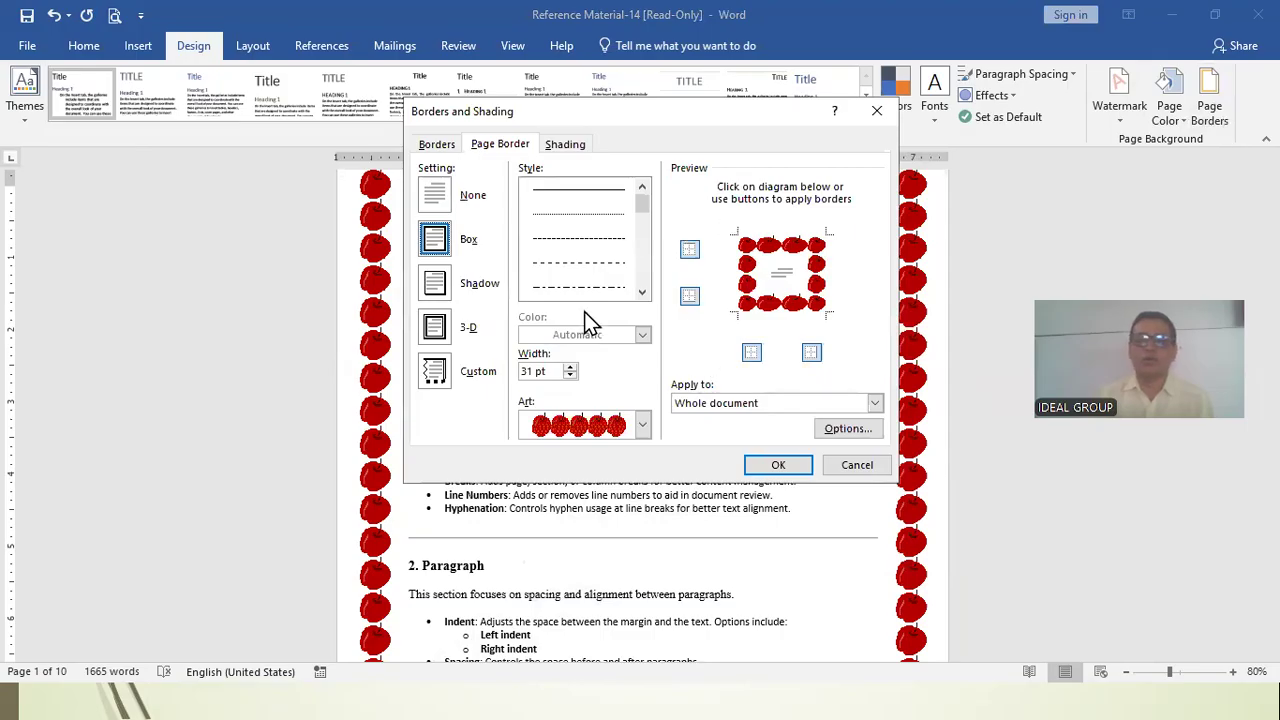
Step: Remove the apple art page border from the whole document by choosing the None setting
left_click(436, 198)
left_click(778, 464)
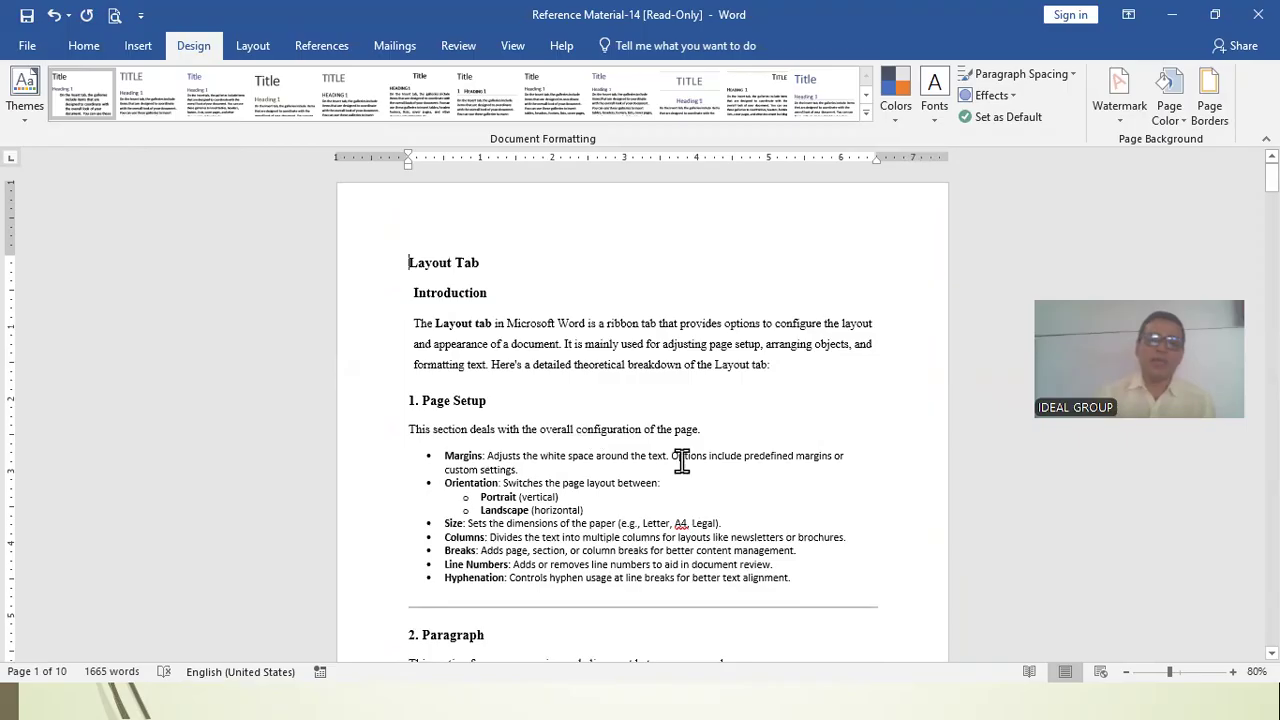
Step: Set the paper size to Legal (215.9 x 355.6 mm) and look through the reflowed pages
left_click(251, 49)
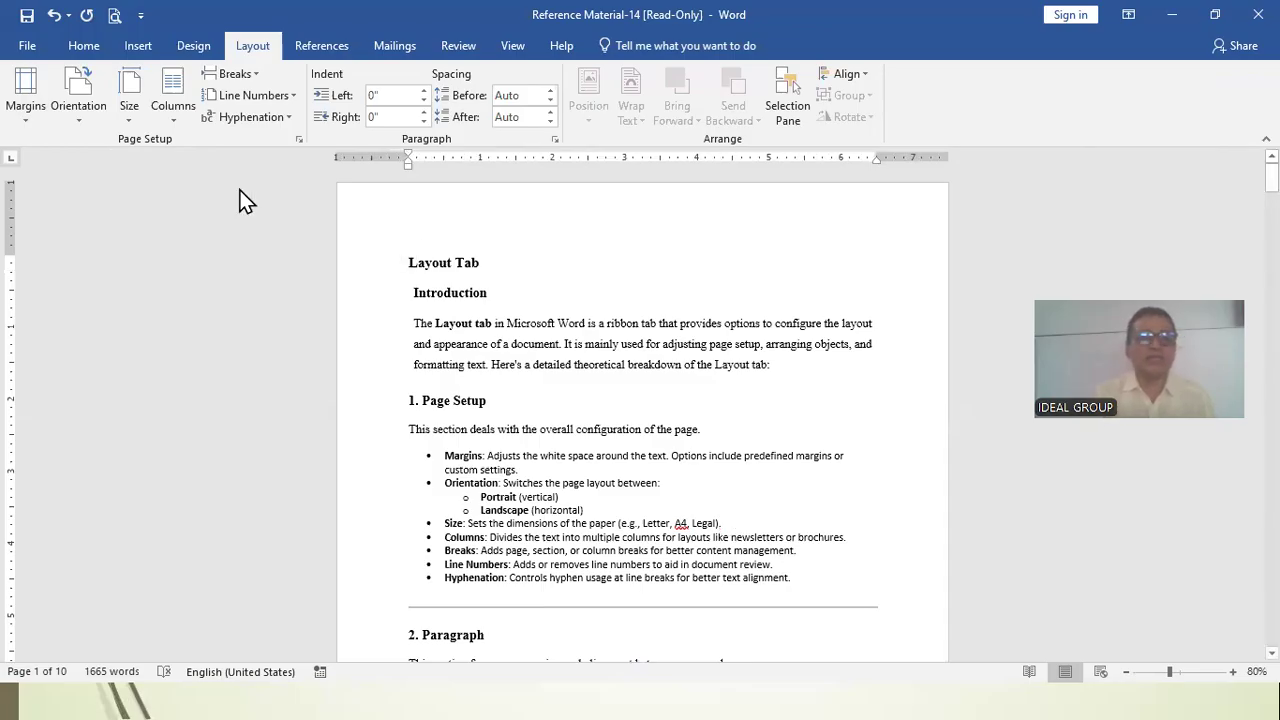
left_click(131, 119)
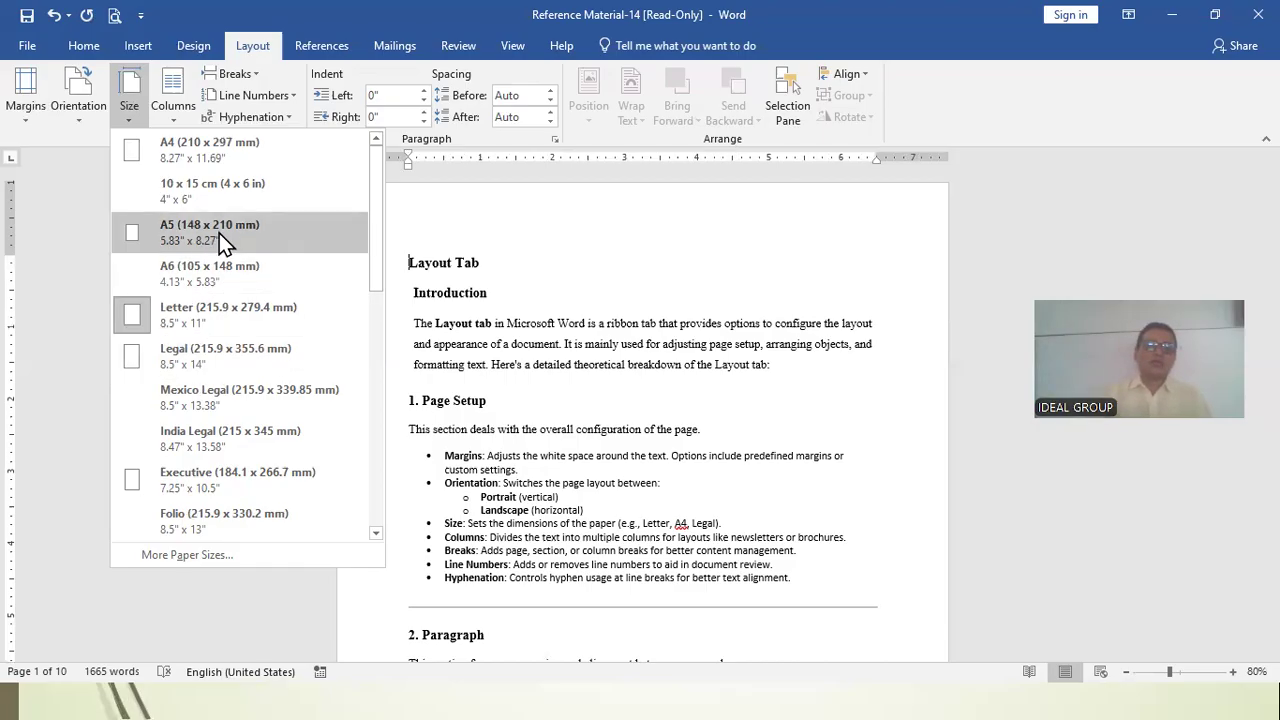
left_click(212, 356)
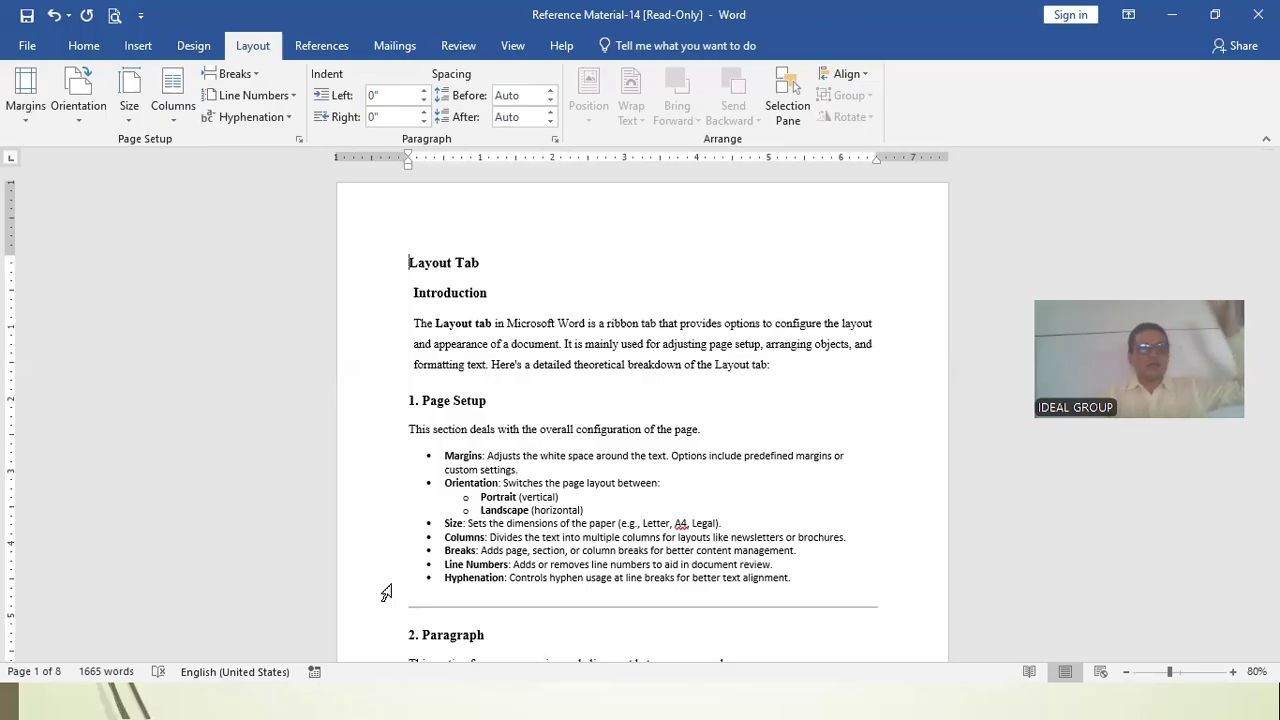
scroll(485, 455, "down", 3)
scroll(487, 450, "down", 15)
scroll(488, 447, "up", 9)
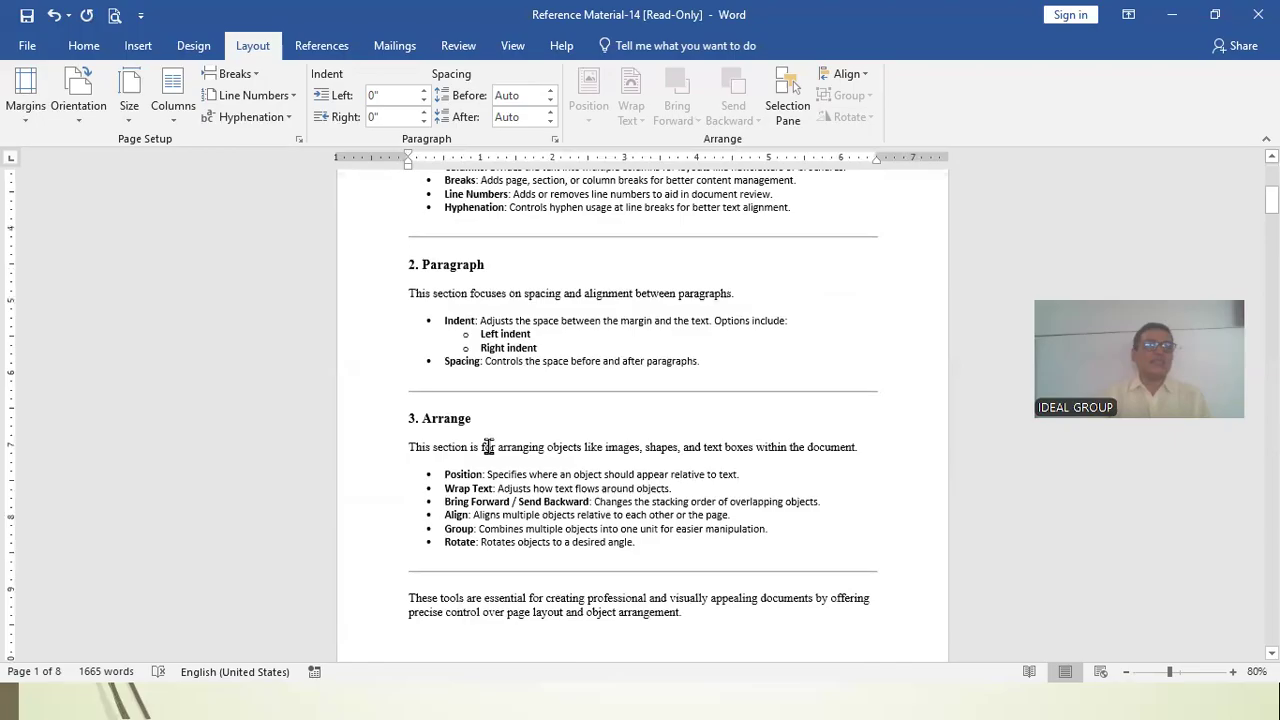
scroll(487, 447, "up", 1)
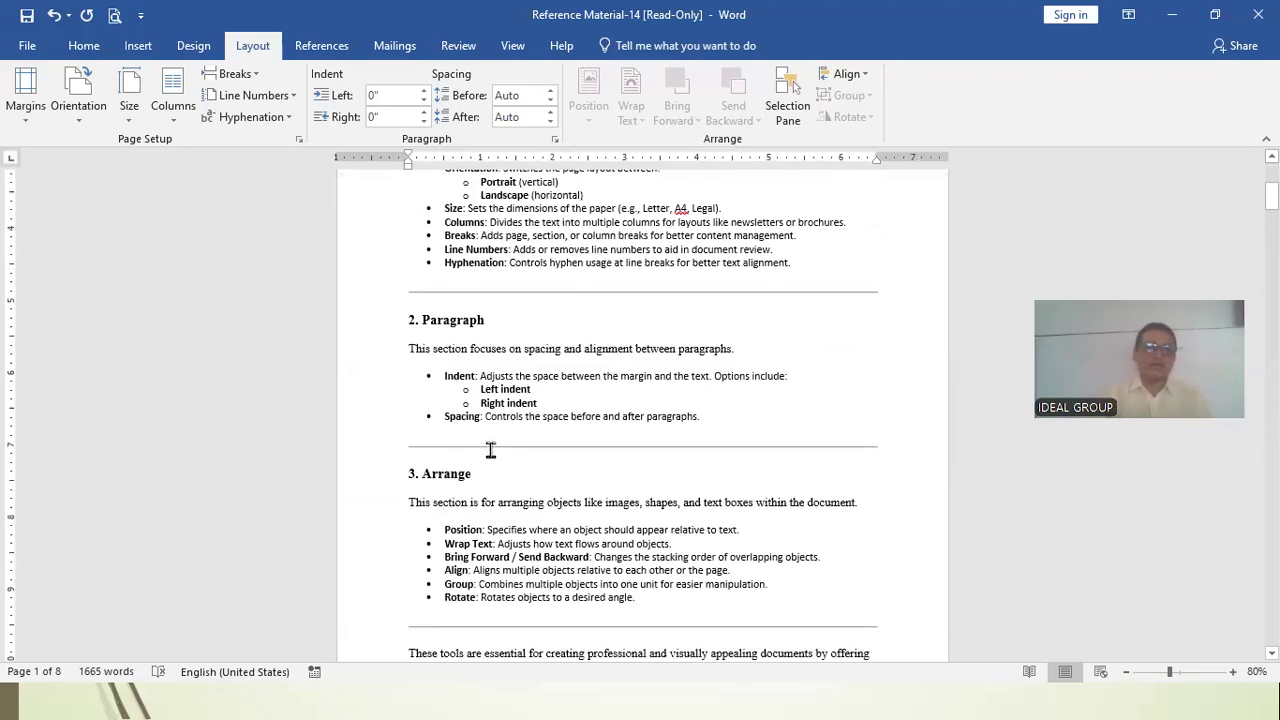
scroll(490, 450, "up", 6)
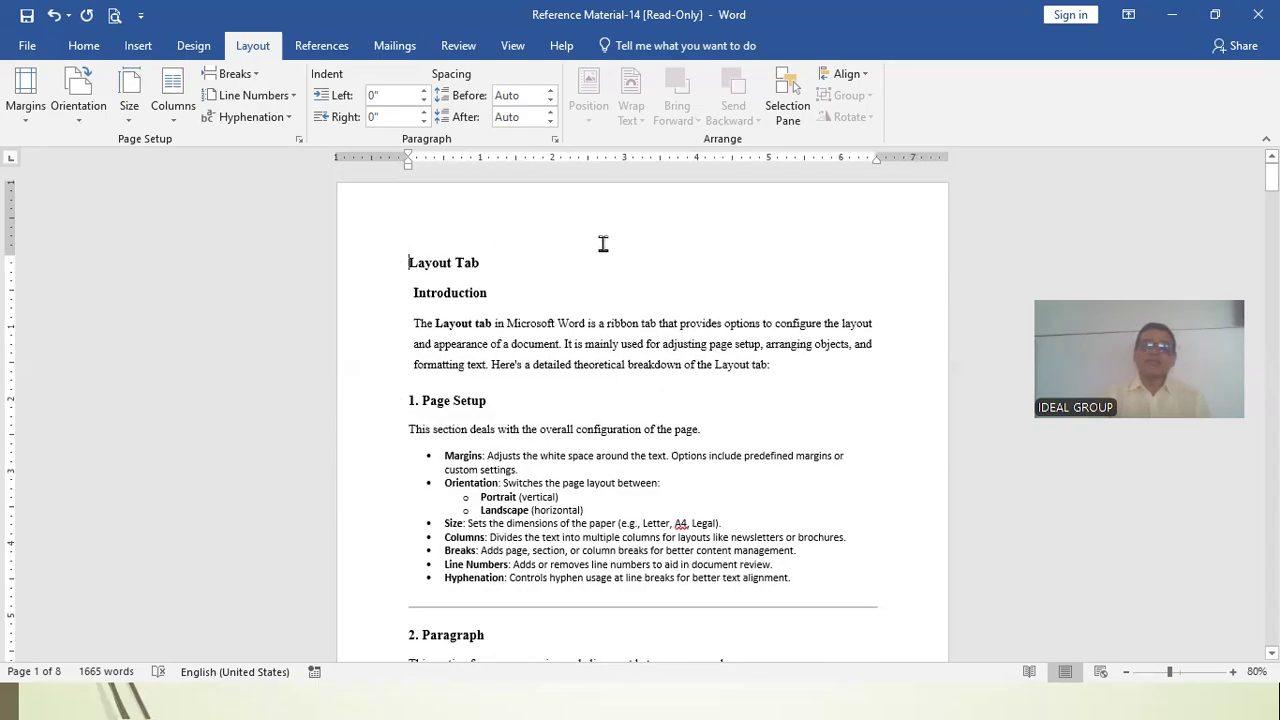
Step: Switch the zoom to show multiple pages of the document side by side
left_click(515, 46)
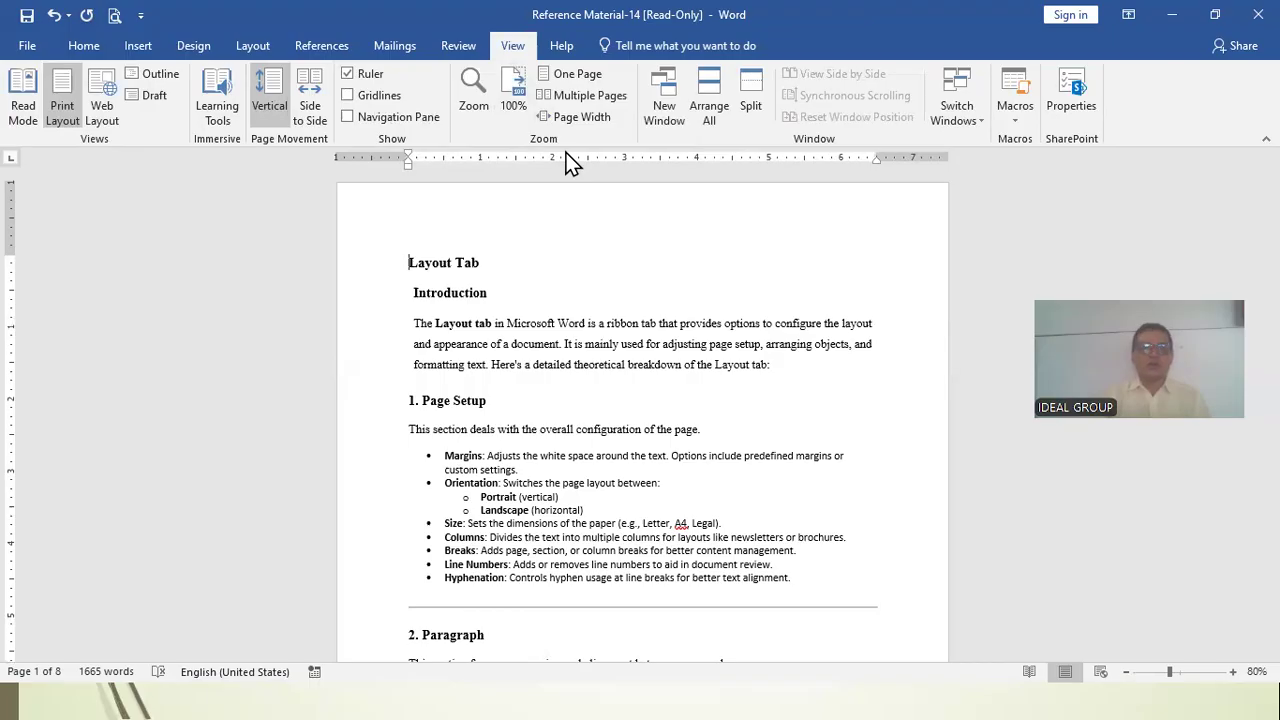
left_click(589, 96)
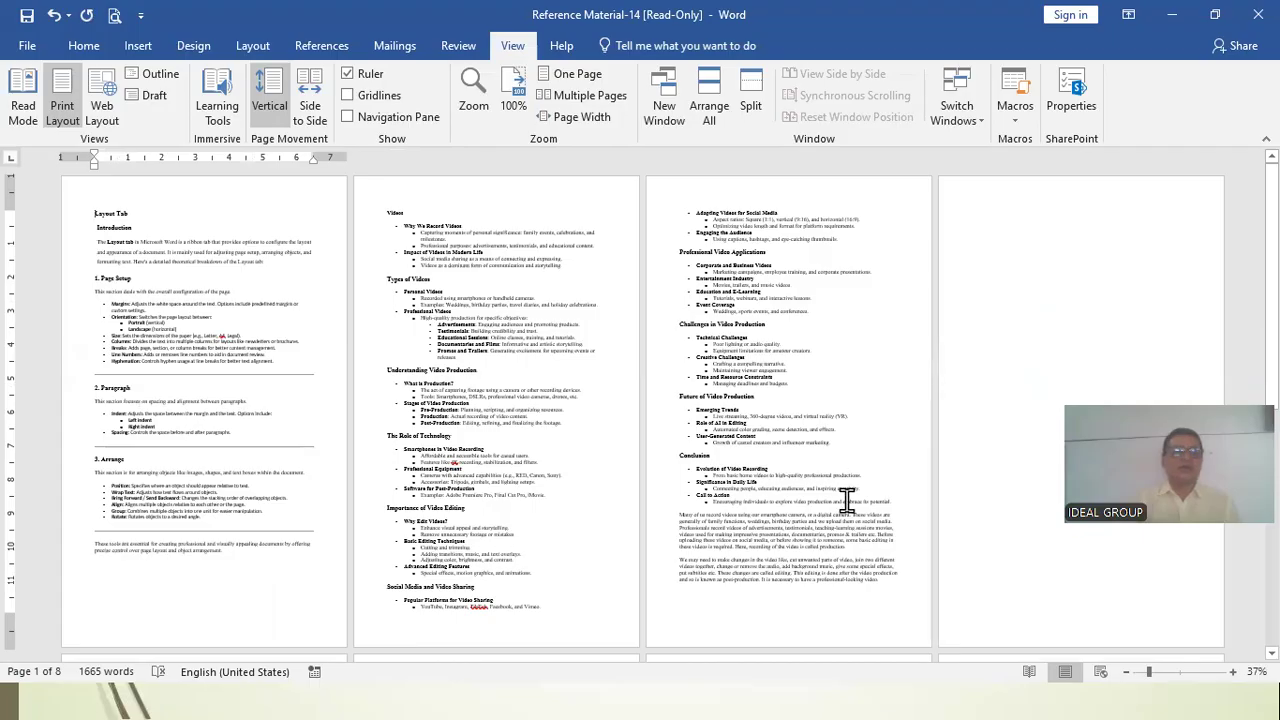
Step: Set the paper size to A4 (210 x 297 mm) and the page orientation to Landscape
left_click(251, 47)
left_click(129, 108)
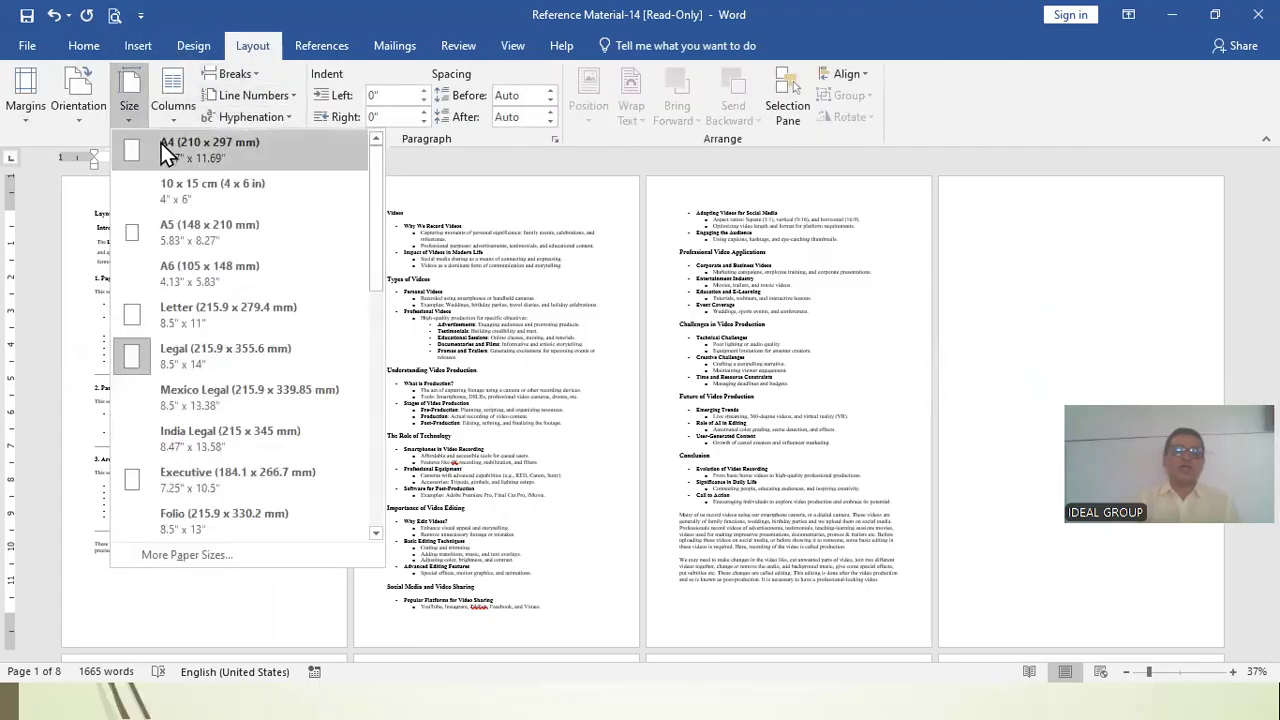
left_click(185, 150)
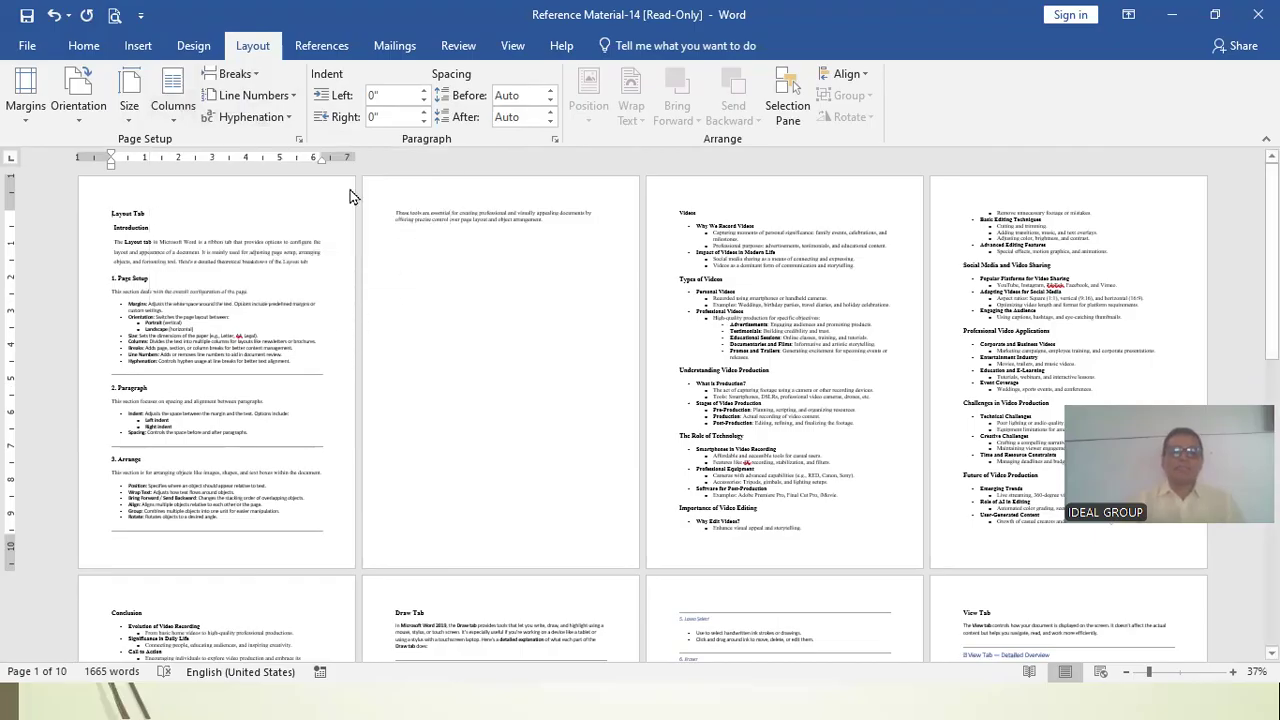
left_click(82, 125)
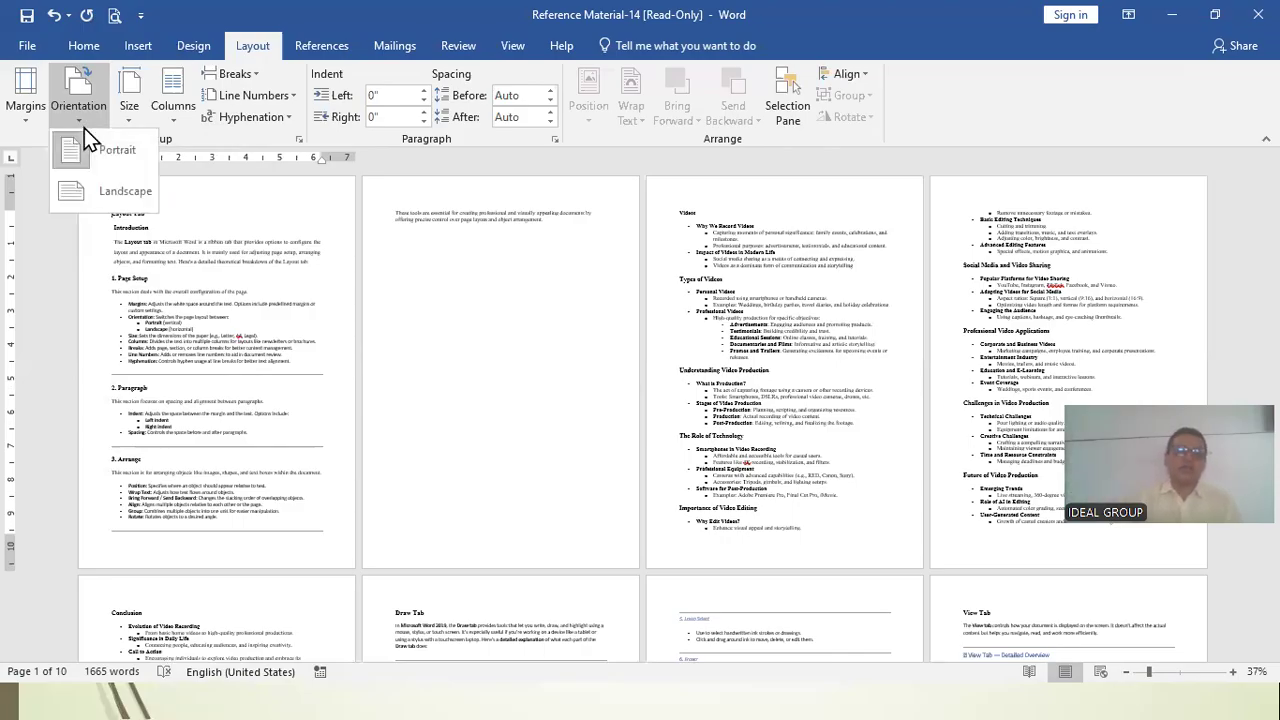
left_click(110, 194)
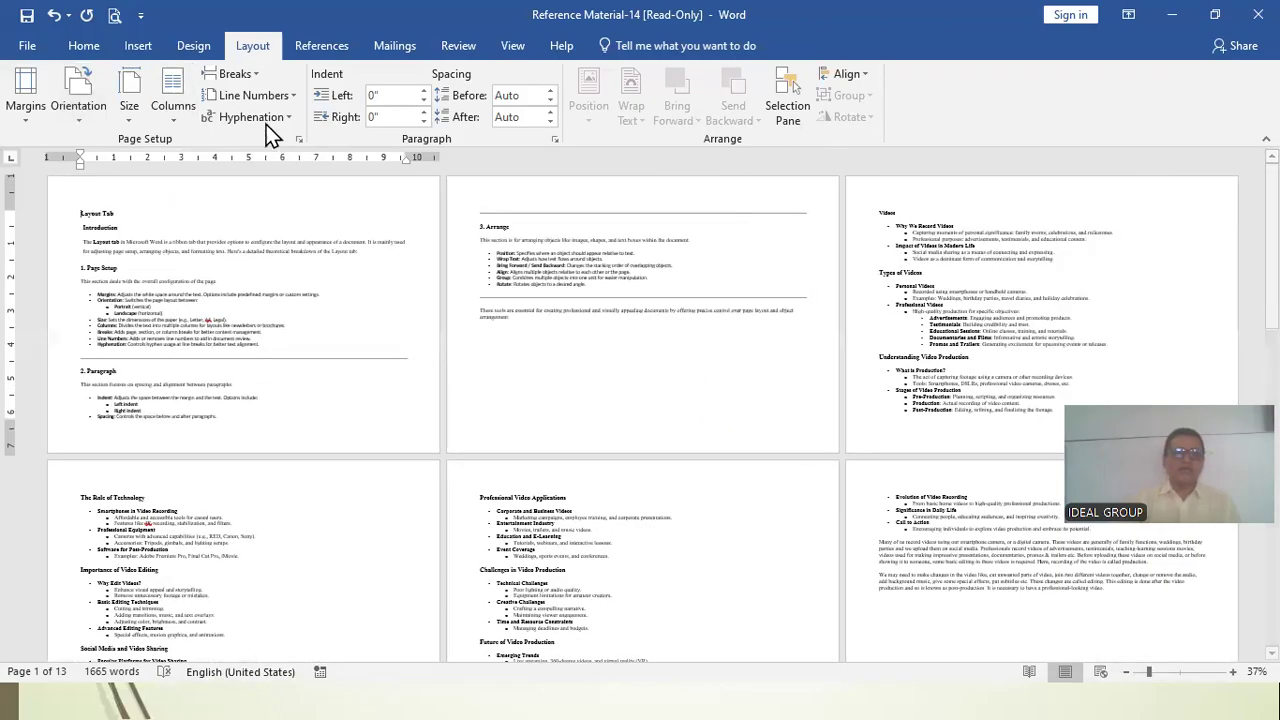
Step: Set the paper size to Legal (215.9 x 355.6 mm)
left_click(130, 118)
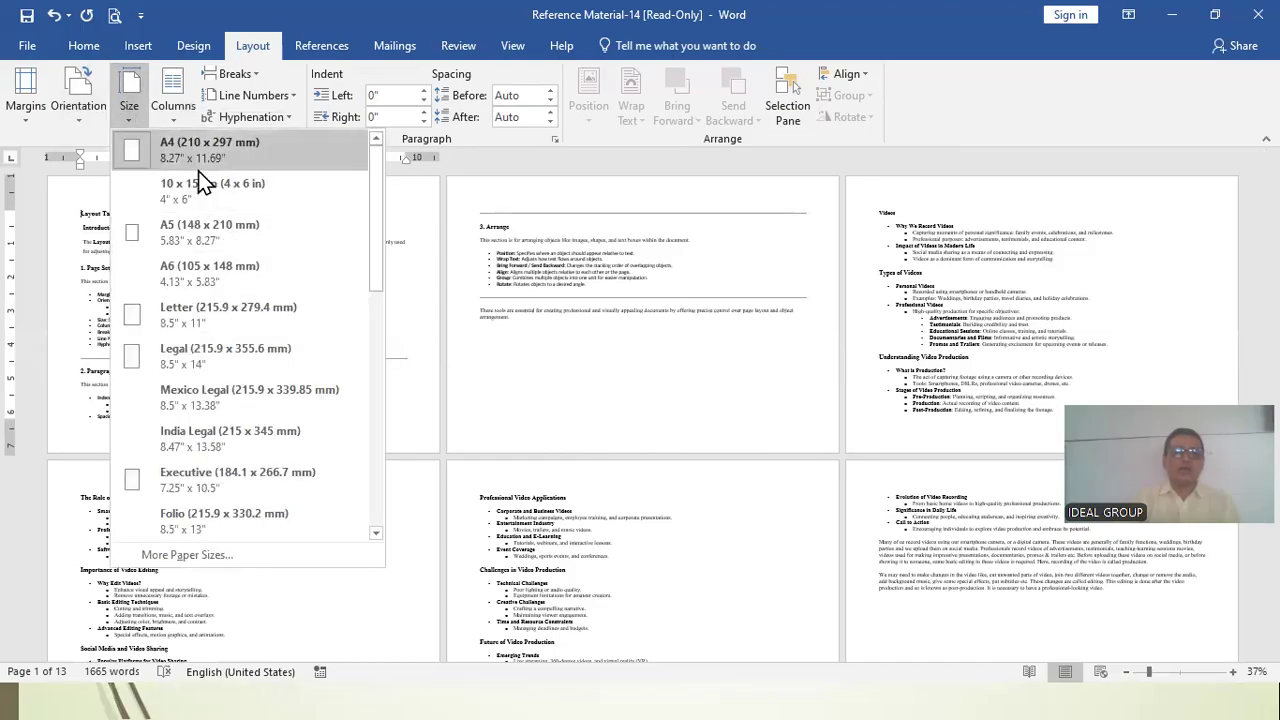
left_click(210, 360)
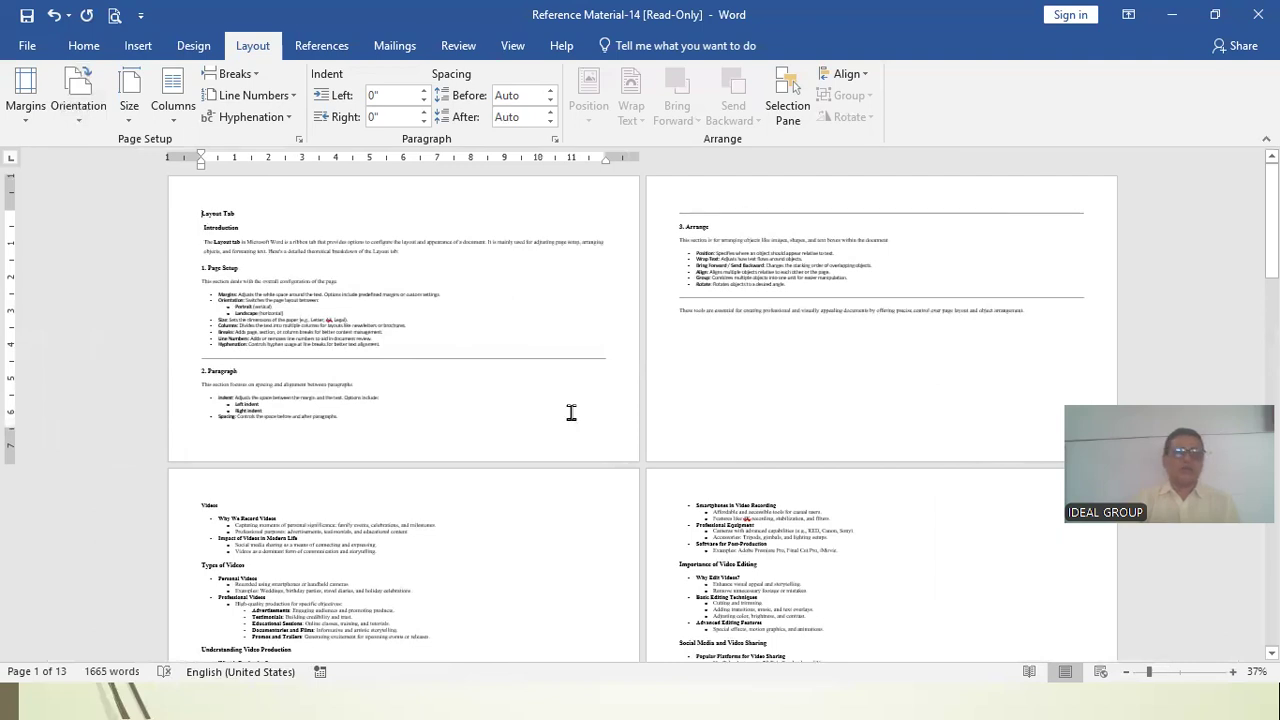
left_click(127, 113)
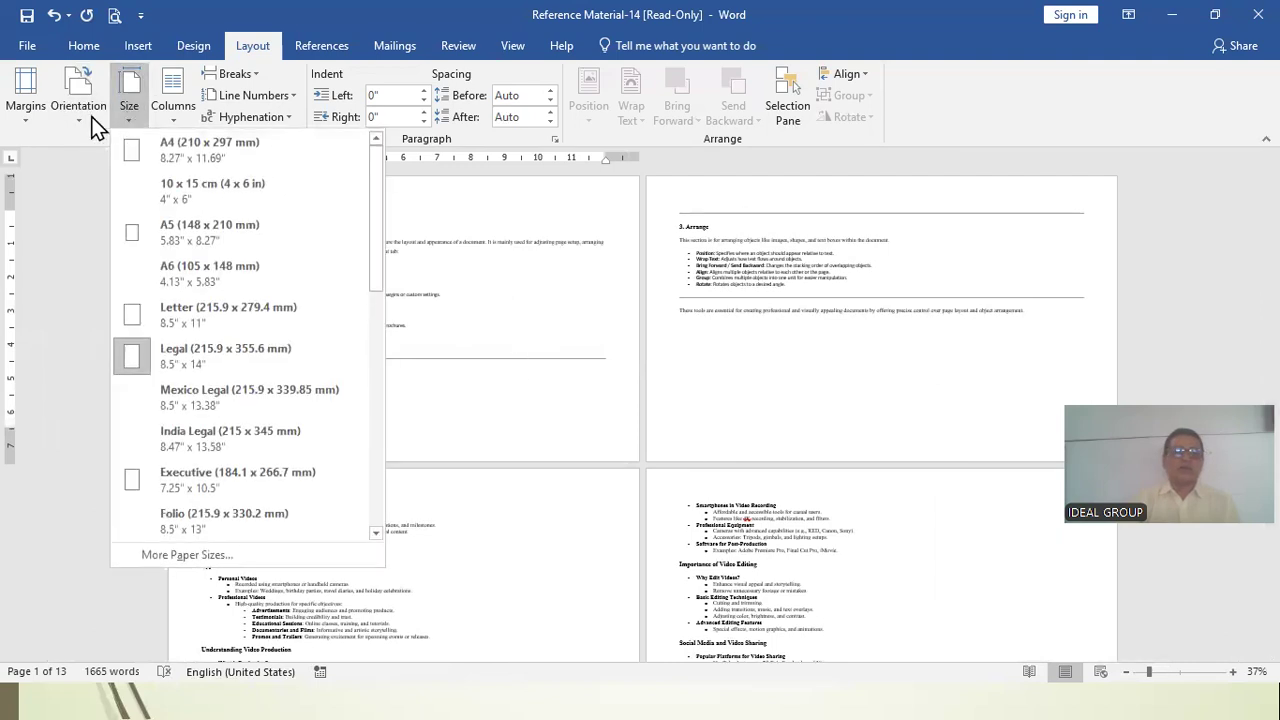
Step: Set the page orientation to Portrait and the paper size to A4 (210 x 297 mm)
left_click(92, 120)
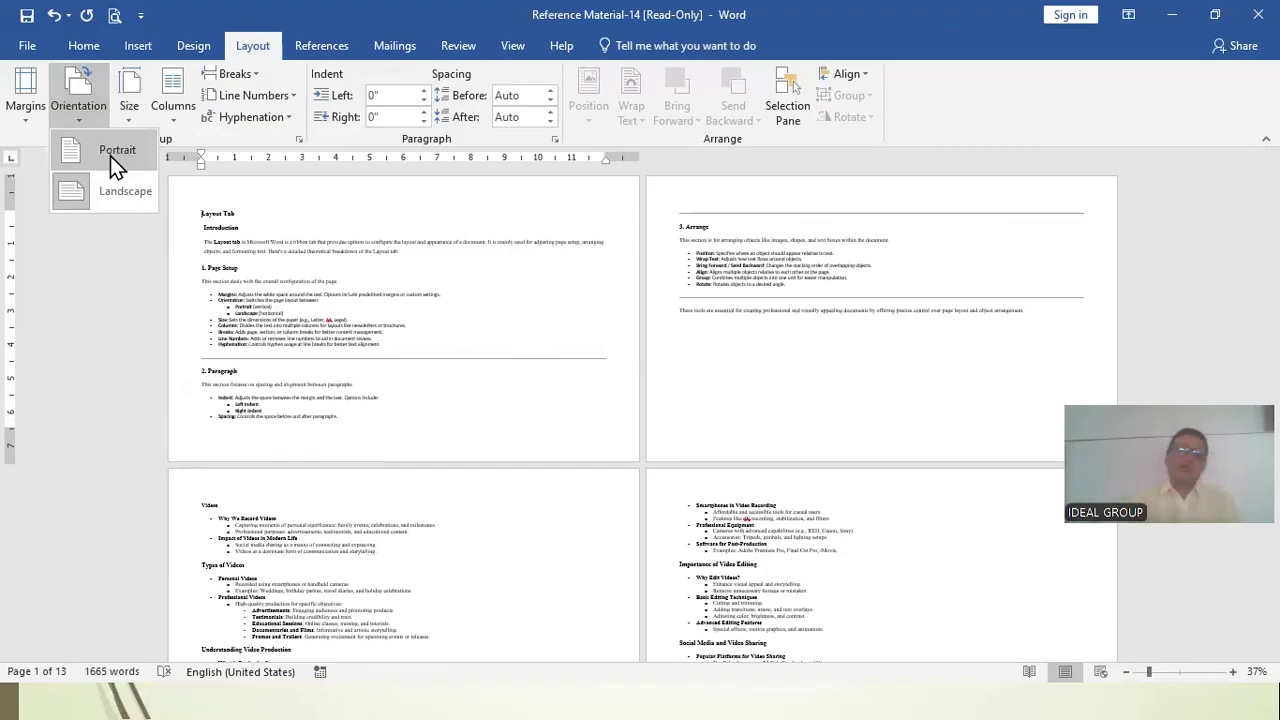
left_click(110, 156)
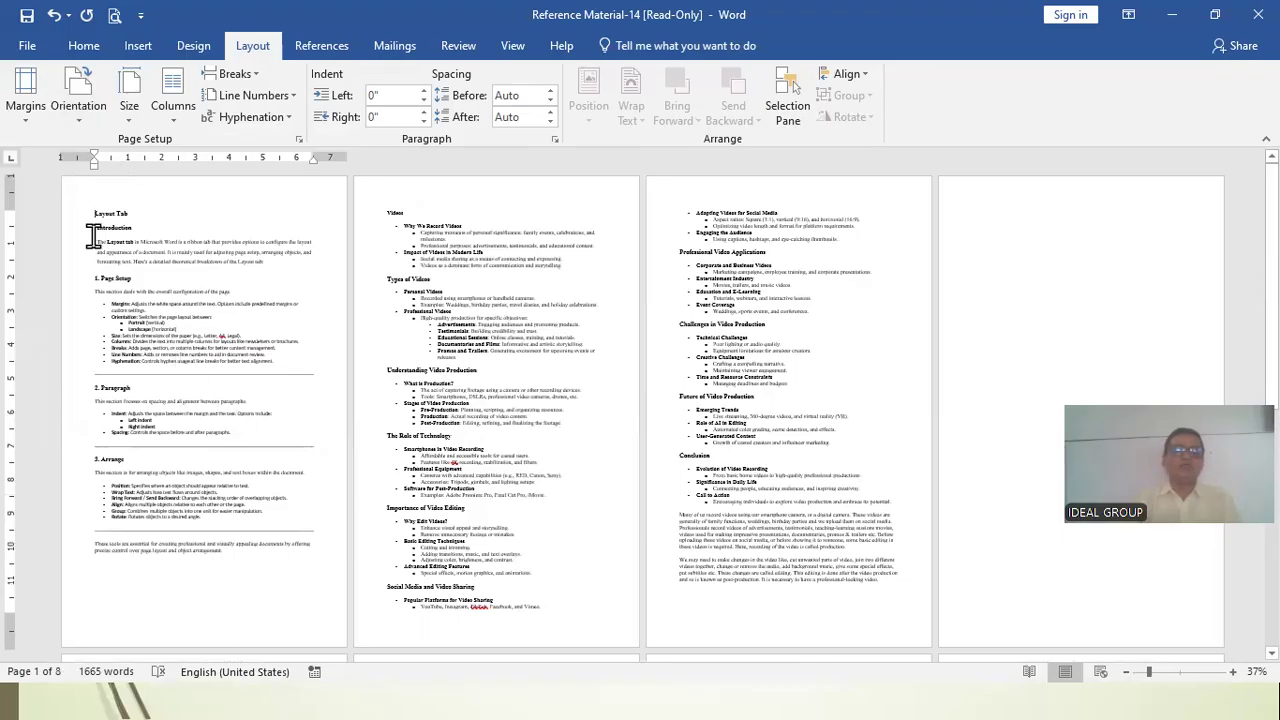
left_click(131, 121)
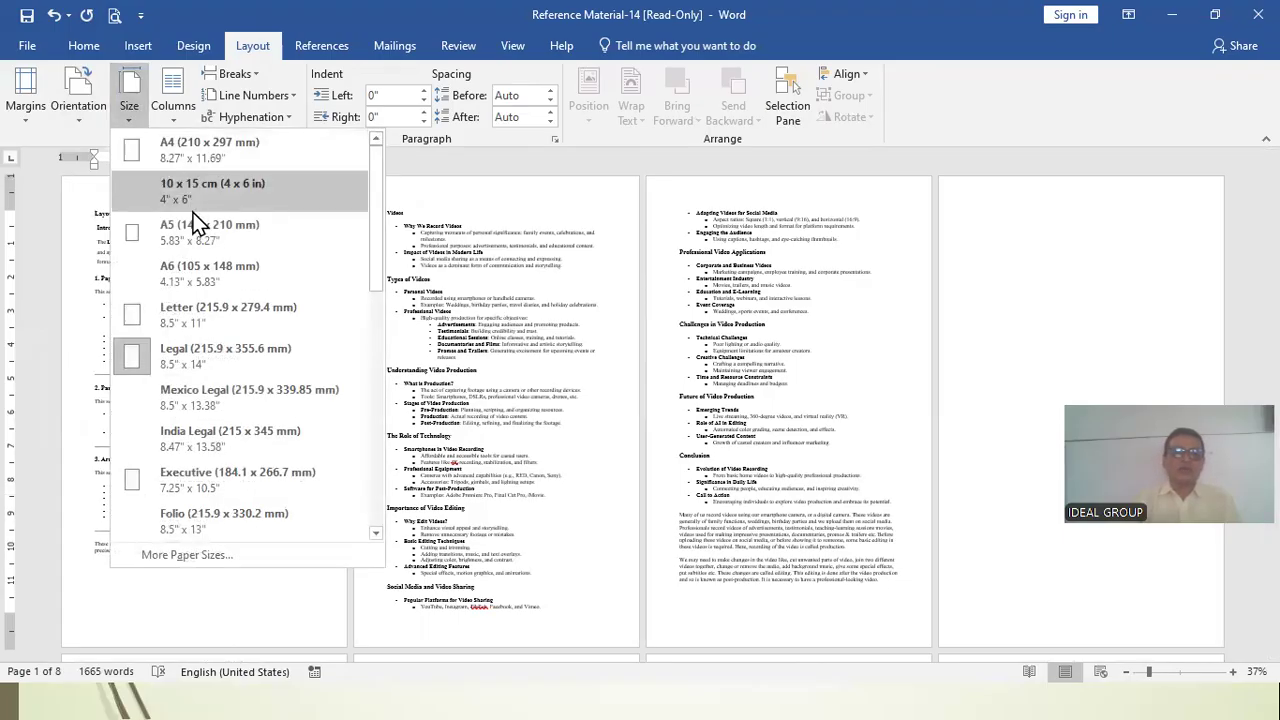
left_click(193, 148)
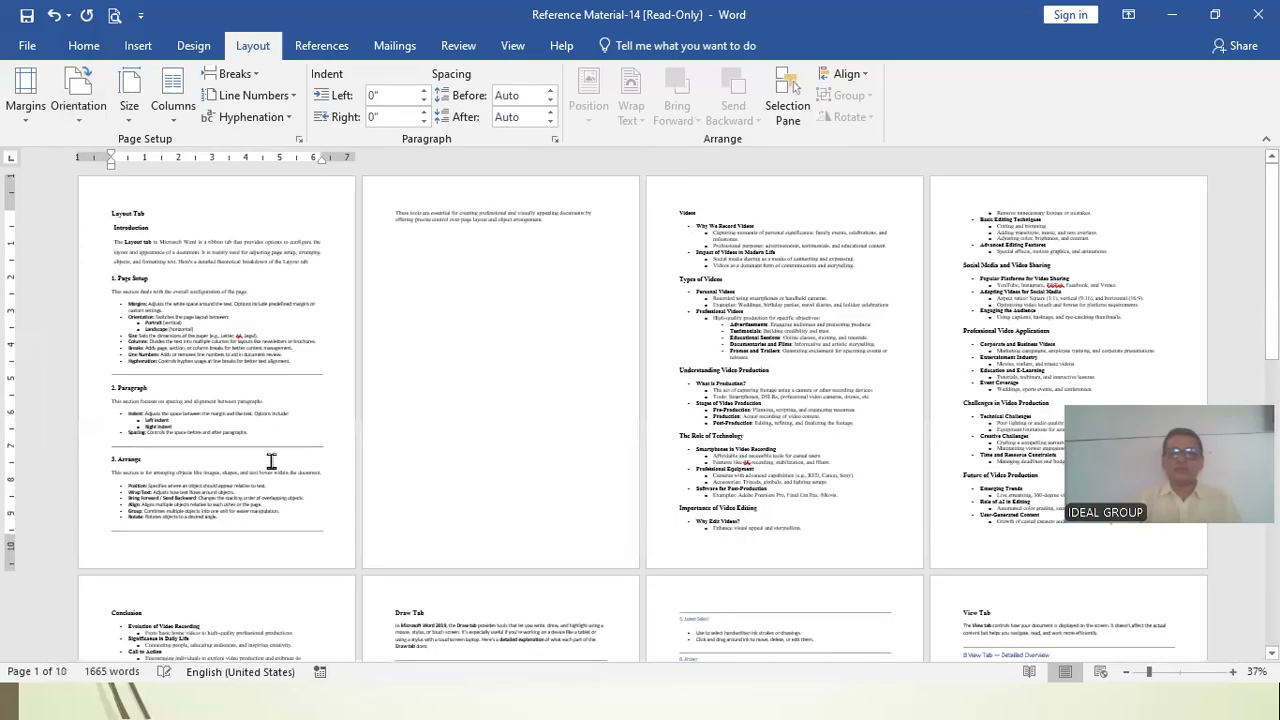
Step: Try the Narrow margins preset on the document, followed by the Wide margins preset
left_click(26, 124)
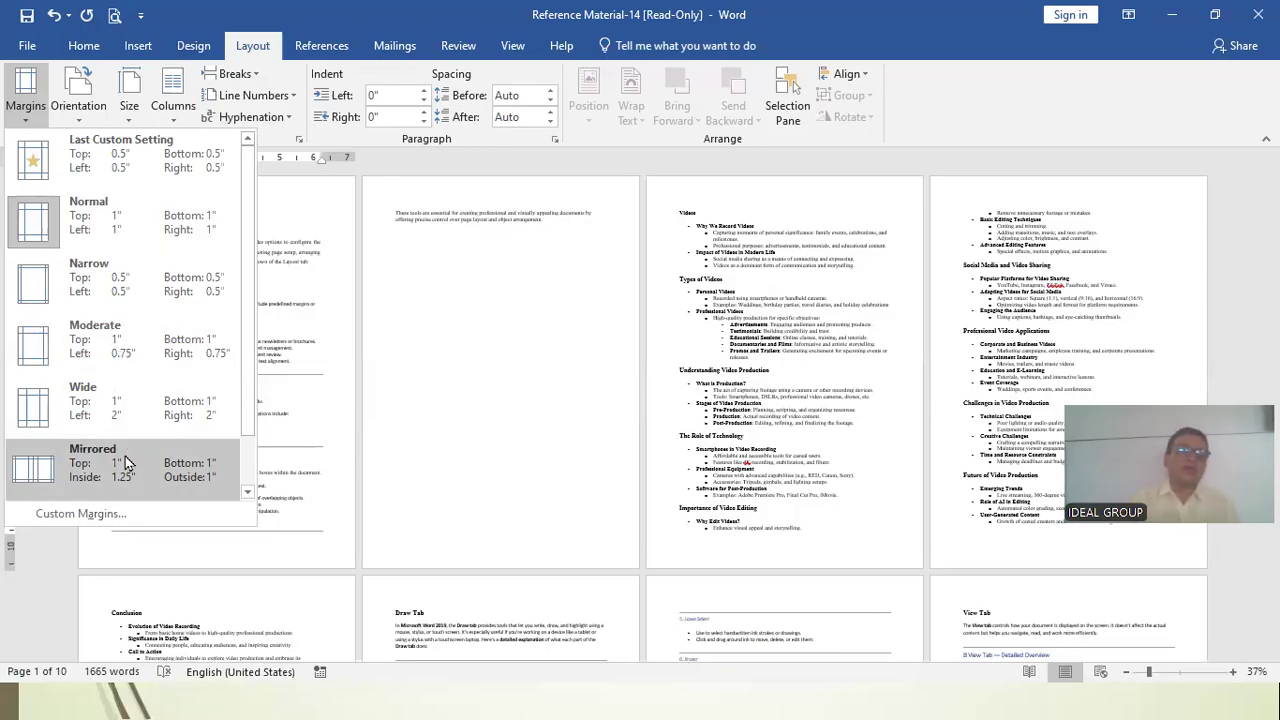
left_click(134, 313)
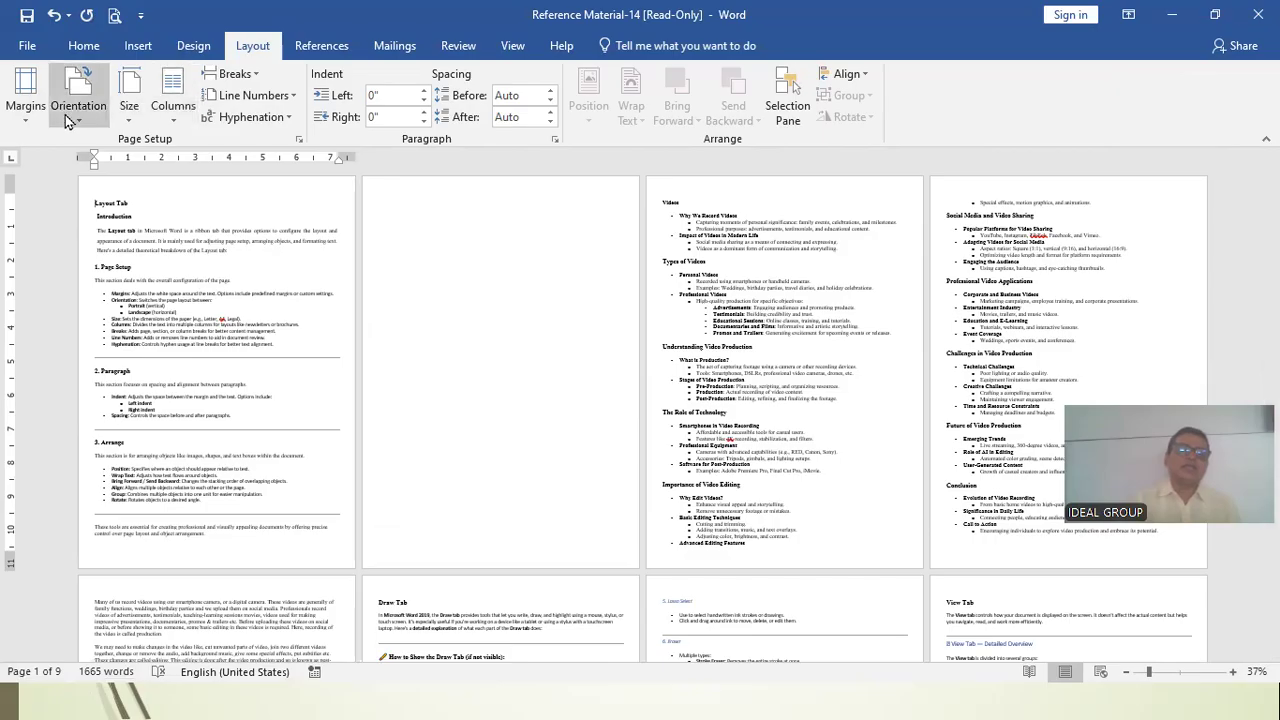
left_click(33, 118)
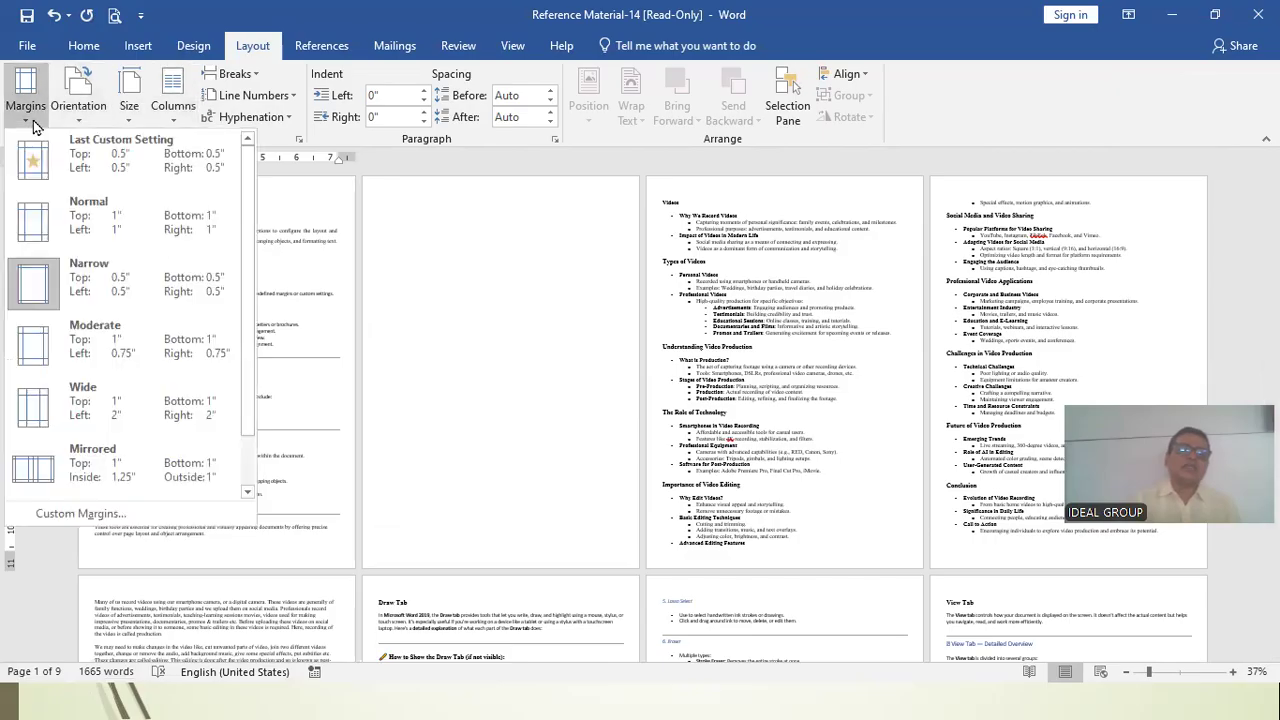
left_click(166, 418)
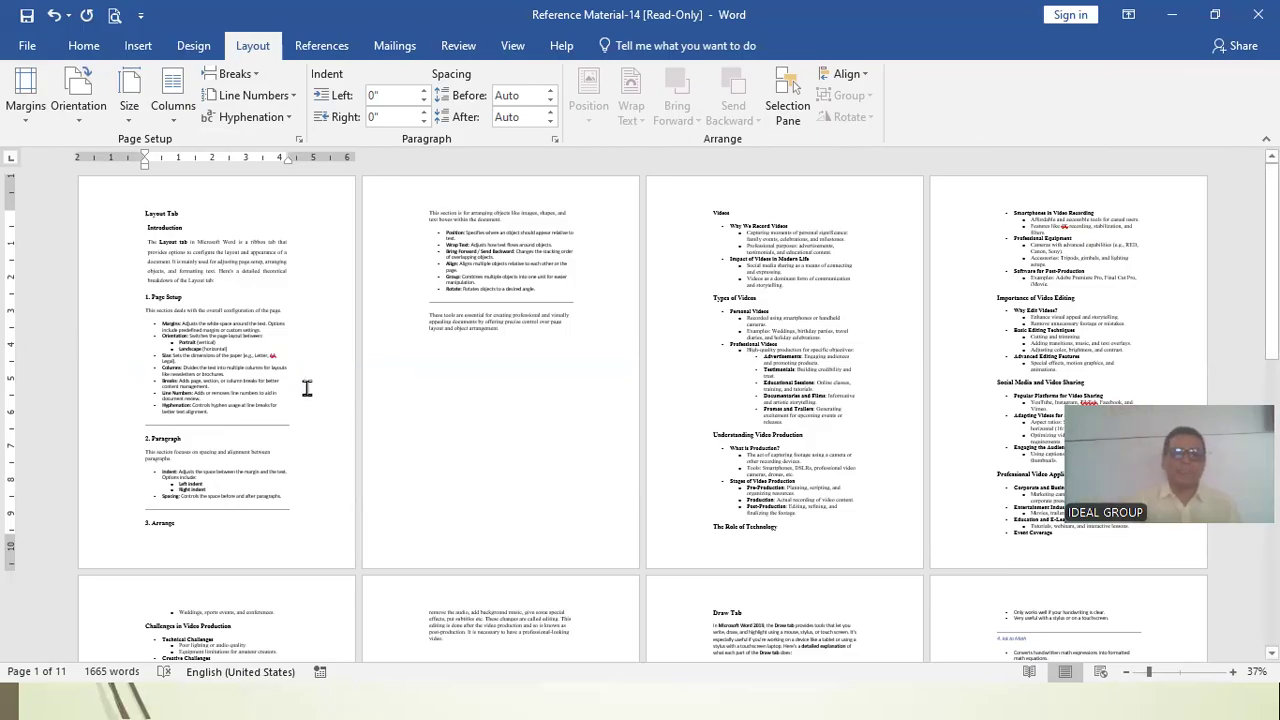
left_click(80, 130)
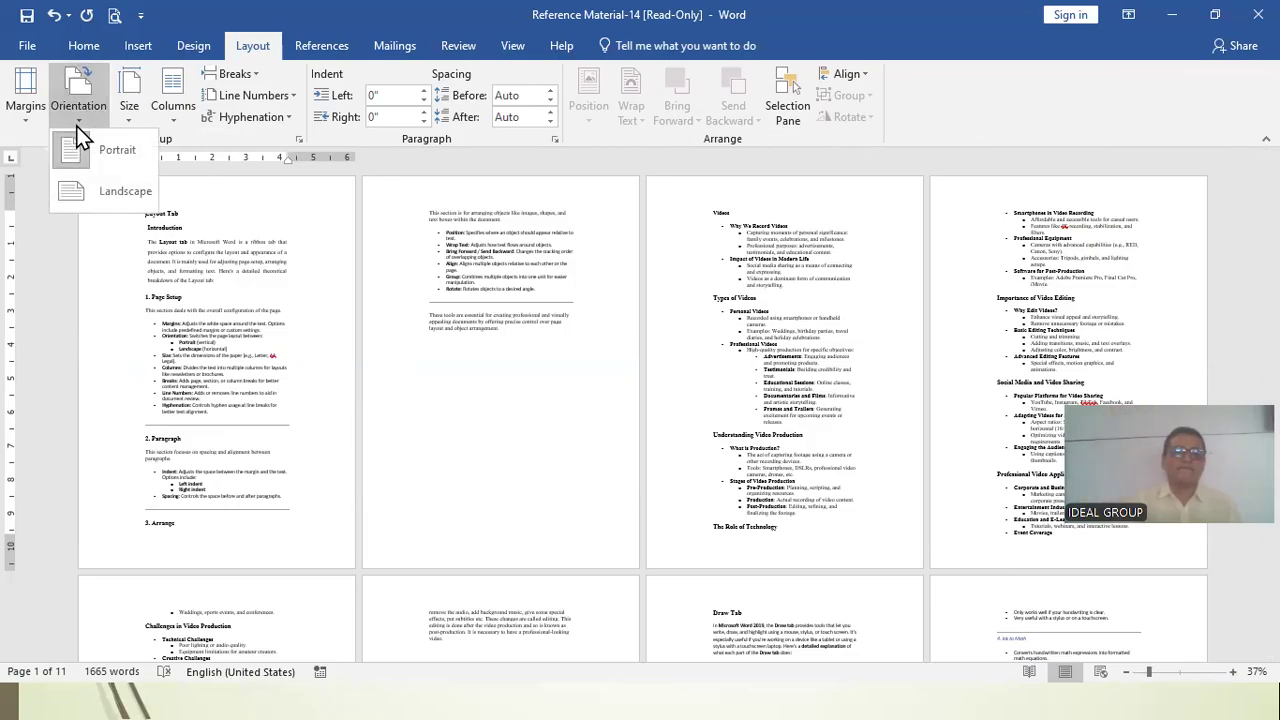
Step: Apply the Mirrored margins preset and look through the reflowed pages
left_click(27, 100)
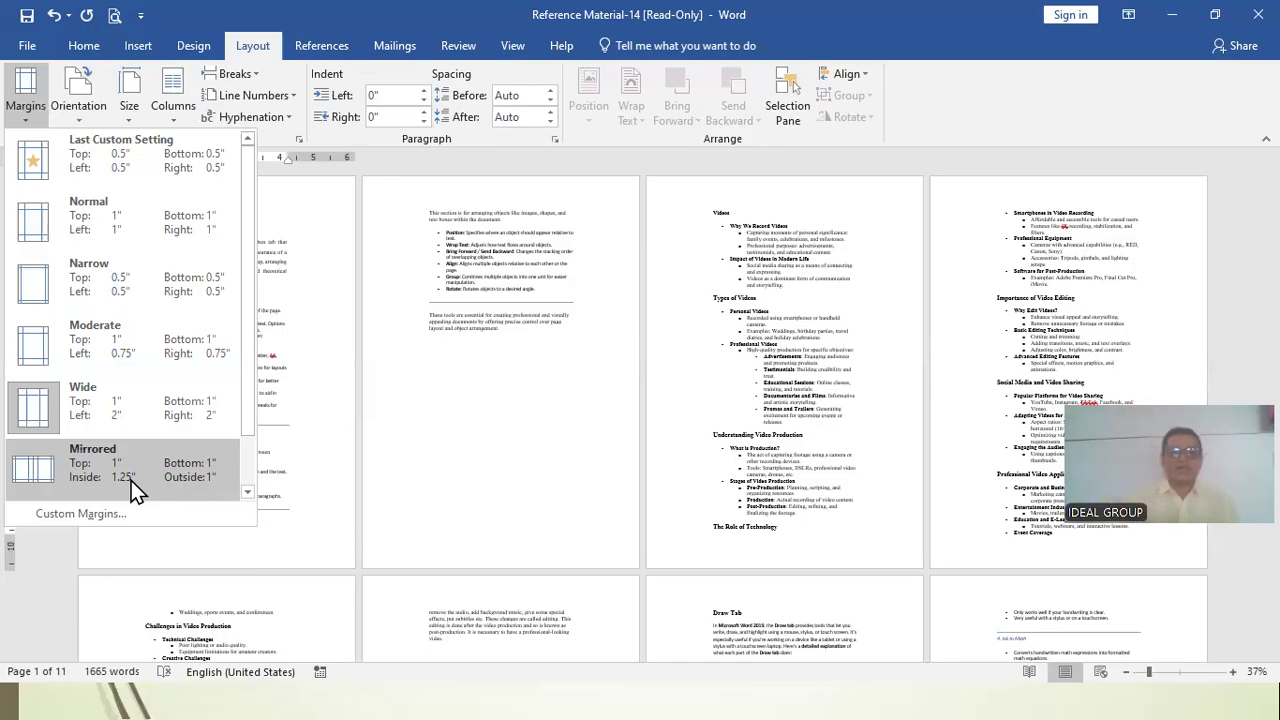
left_click(135, 490)
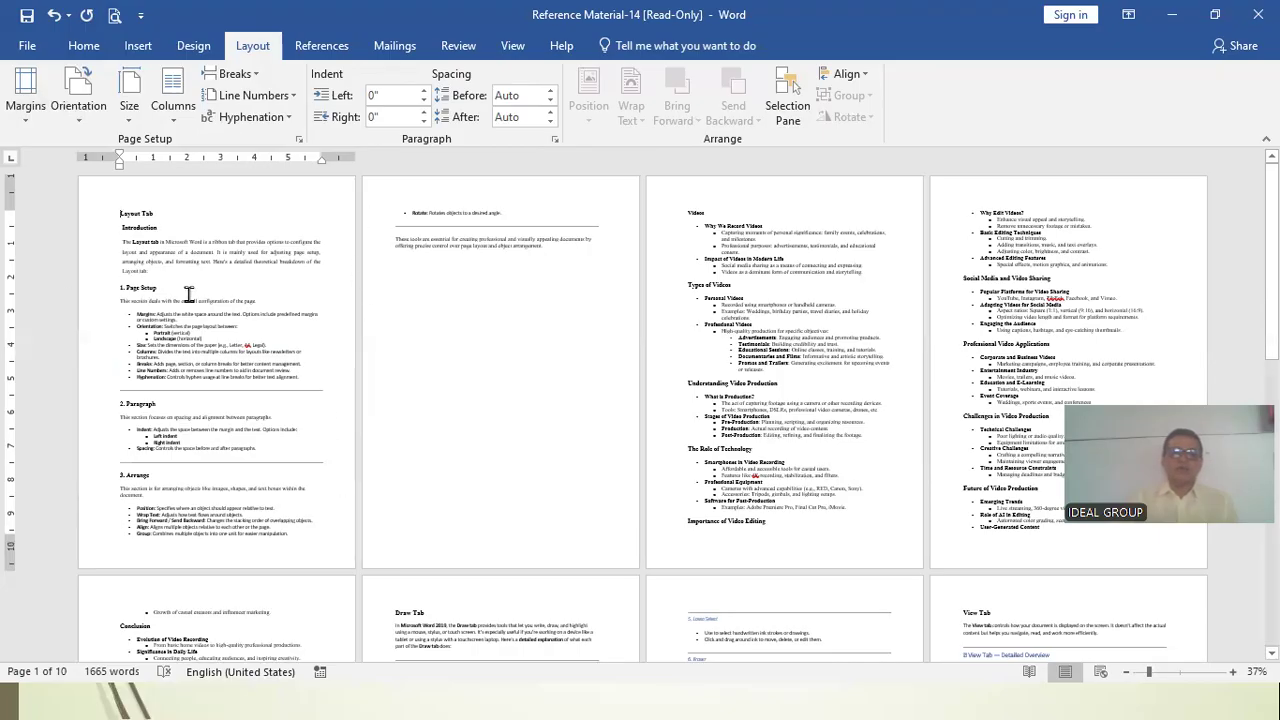
scroll(200, 370, "down", 2)
scroll(200, 372, "down", 1)
scroll(260, 380, "up", 3)
scroll(263, 383, "down", 12)
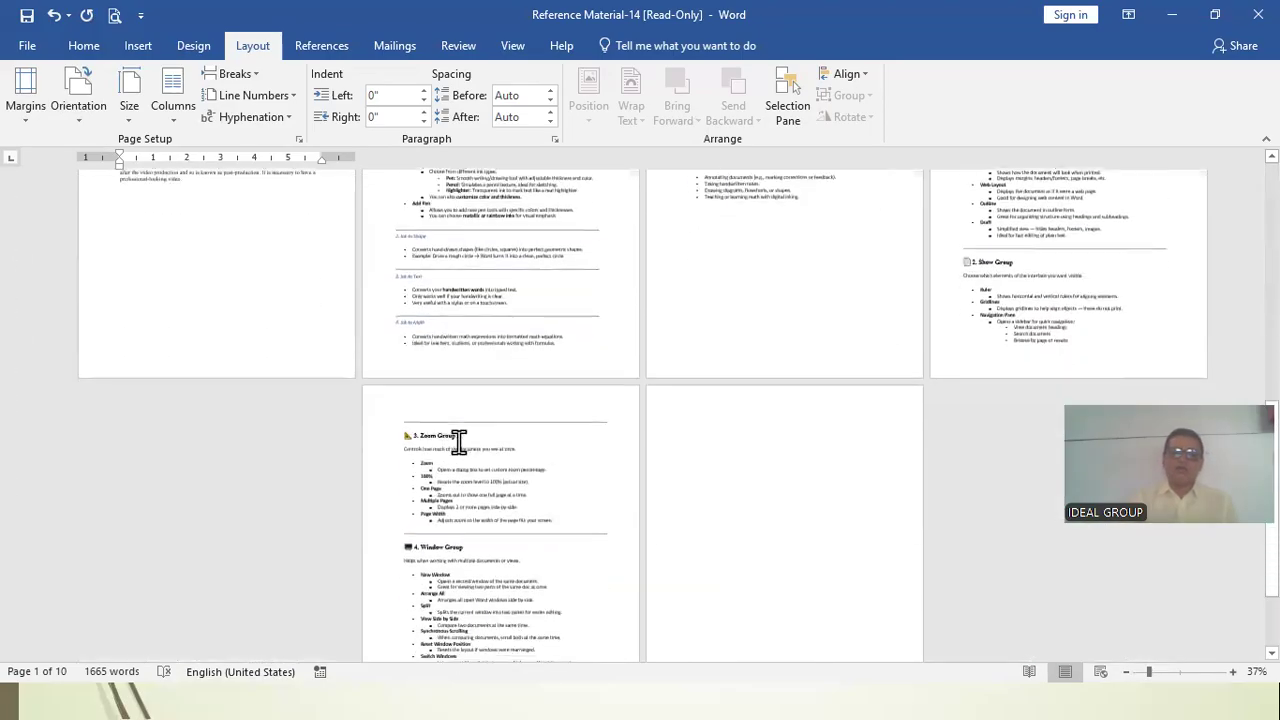
scroll(396, 373, "up", 4)
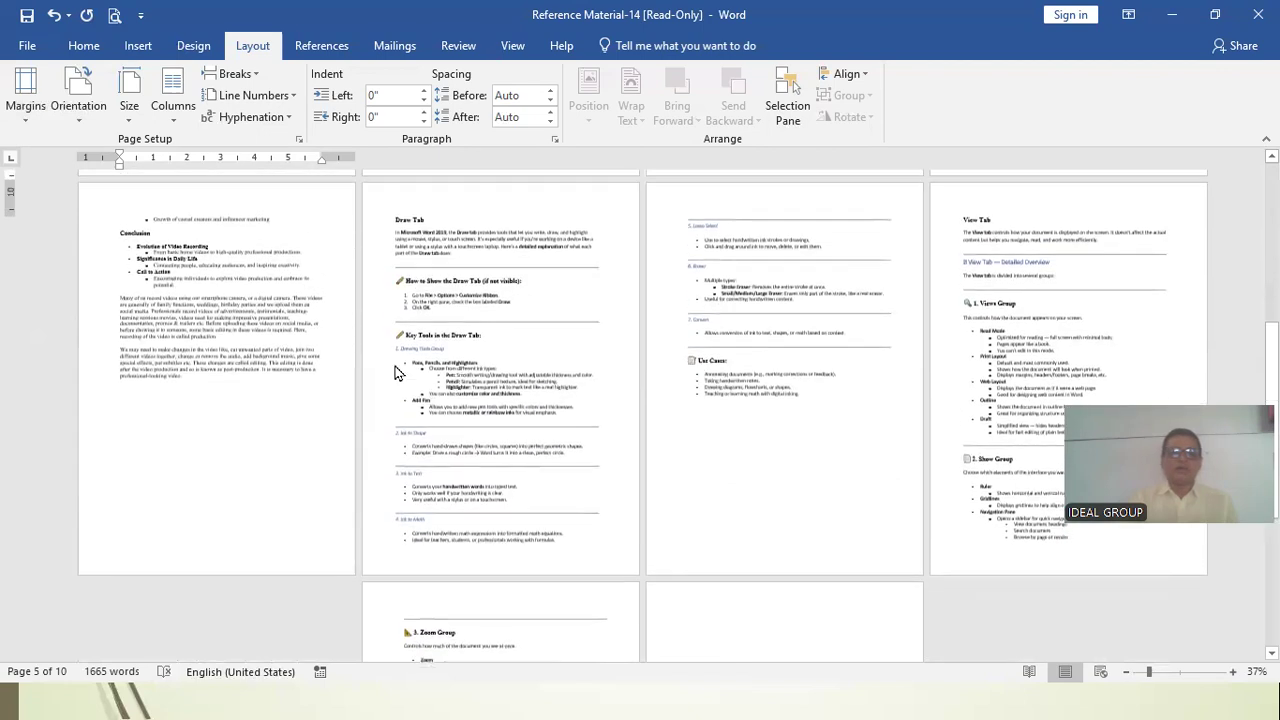
scroll(396, 373, "up", 7)
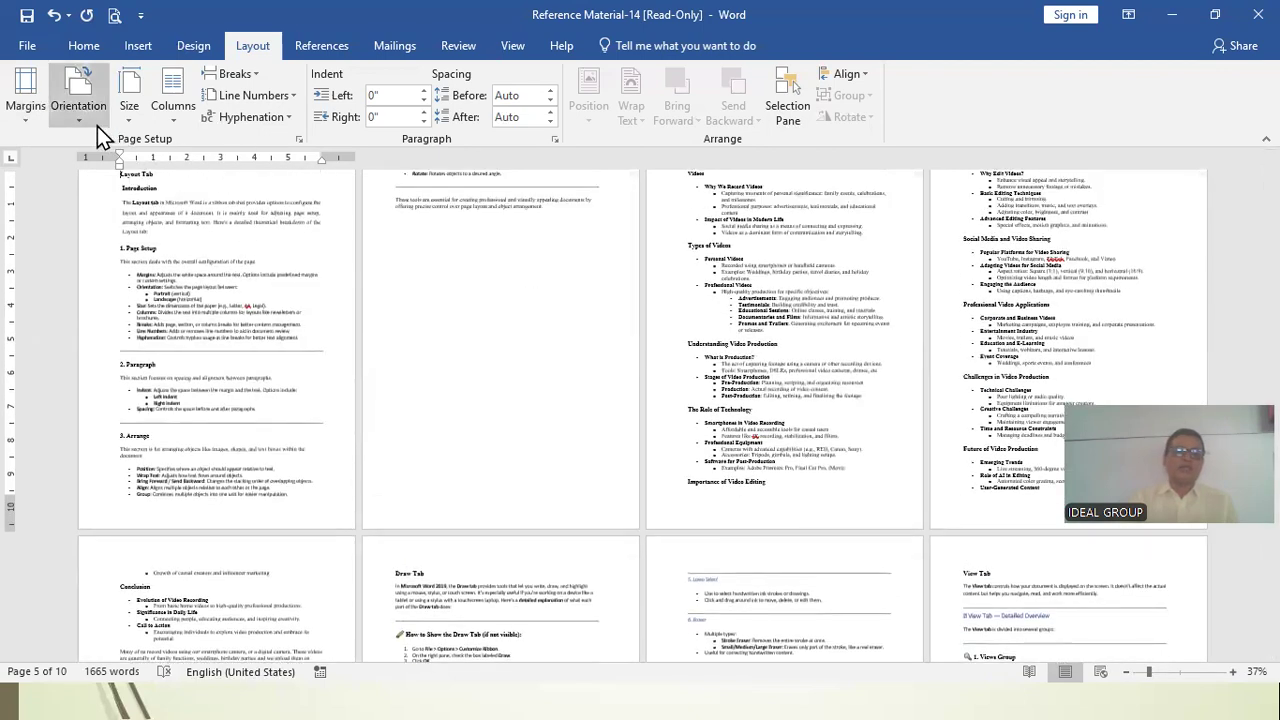
Step: Set a custom inside margin of 2" for the whole document with mirror margins
left_click(30, 110)
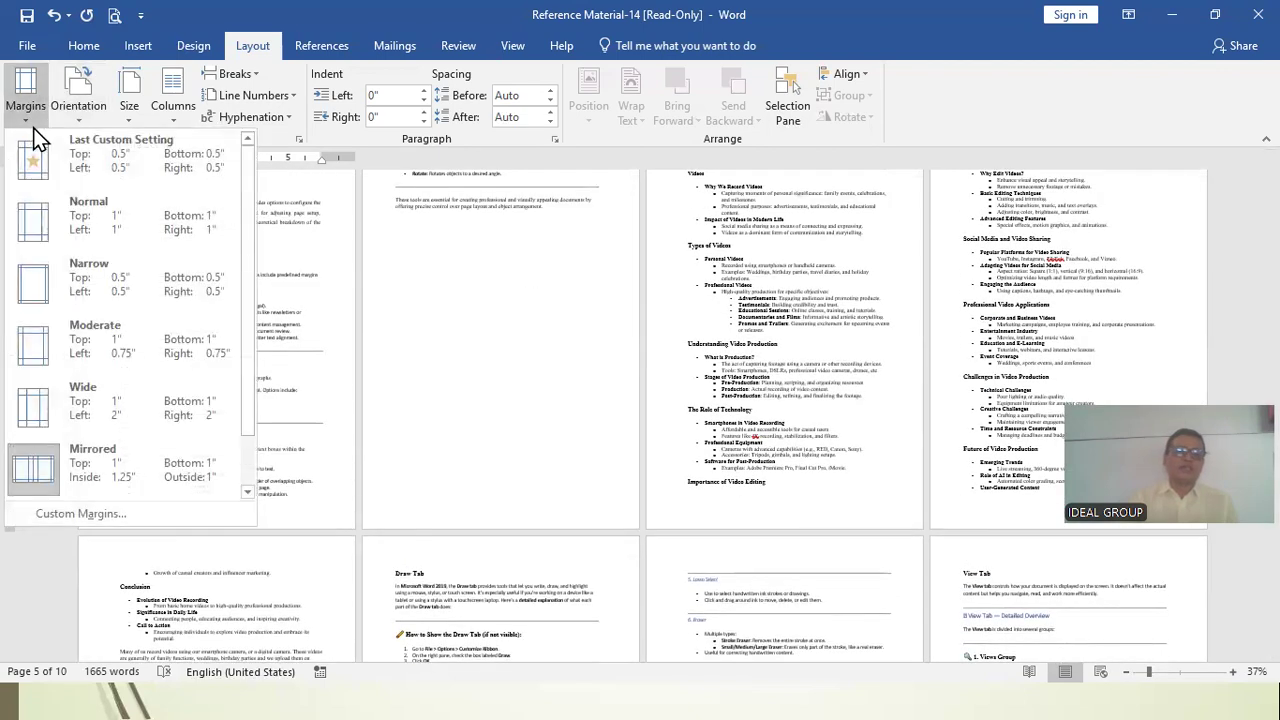
left_click(71, 514)
left_click(607, 180)
left_click(607, 180)
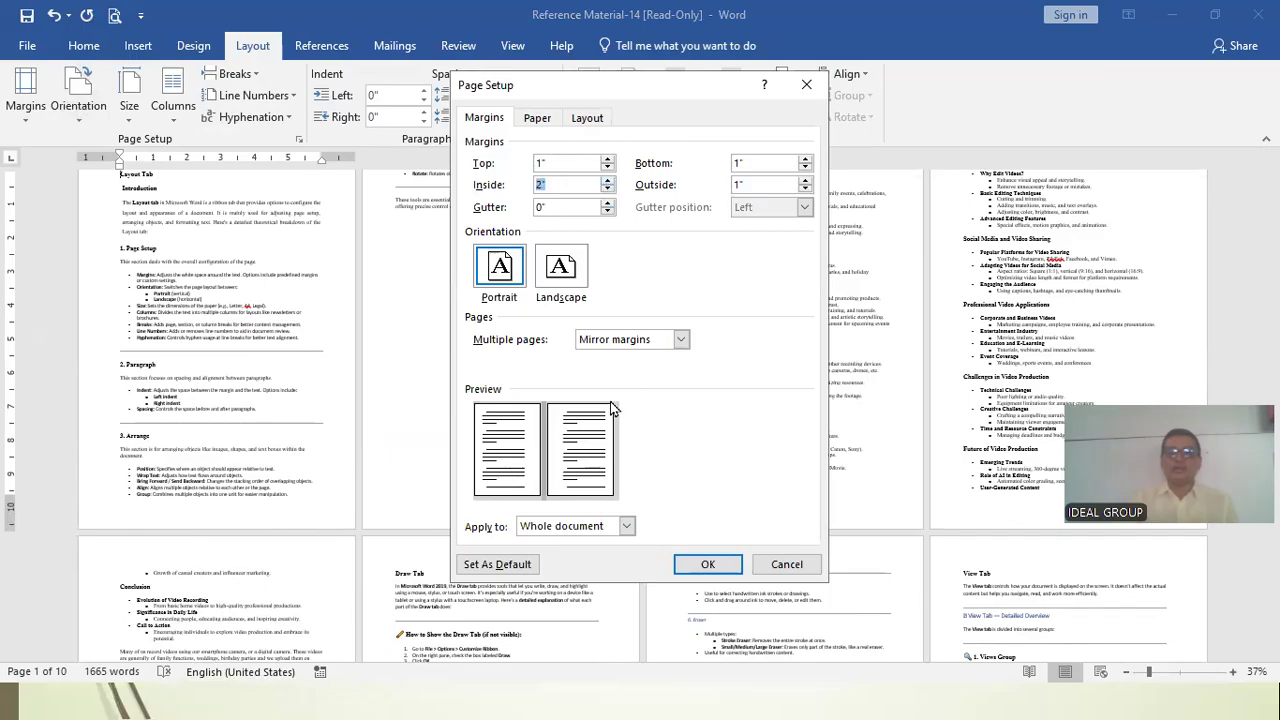
left_click(721, 565)
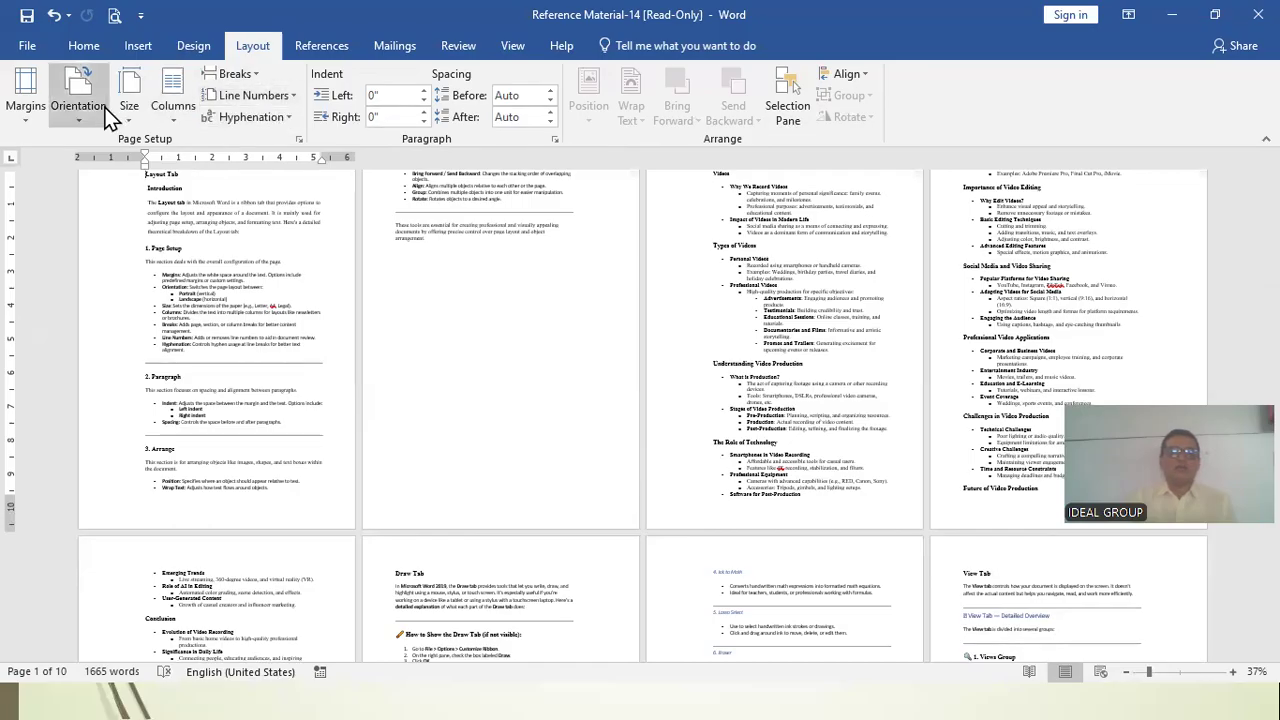
Step: Apply the Normal margins preset and set the document zoom to 100%
left_click(24, 124)
left_click(105, 218)
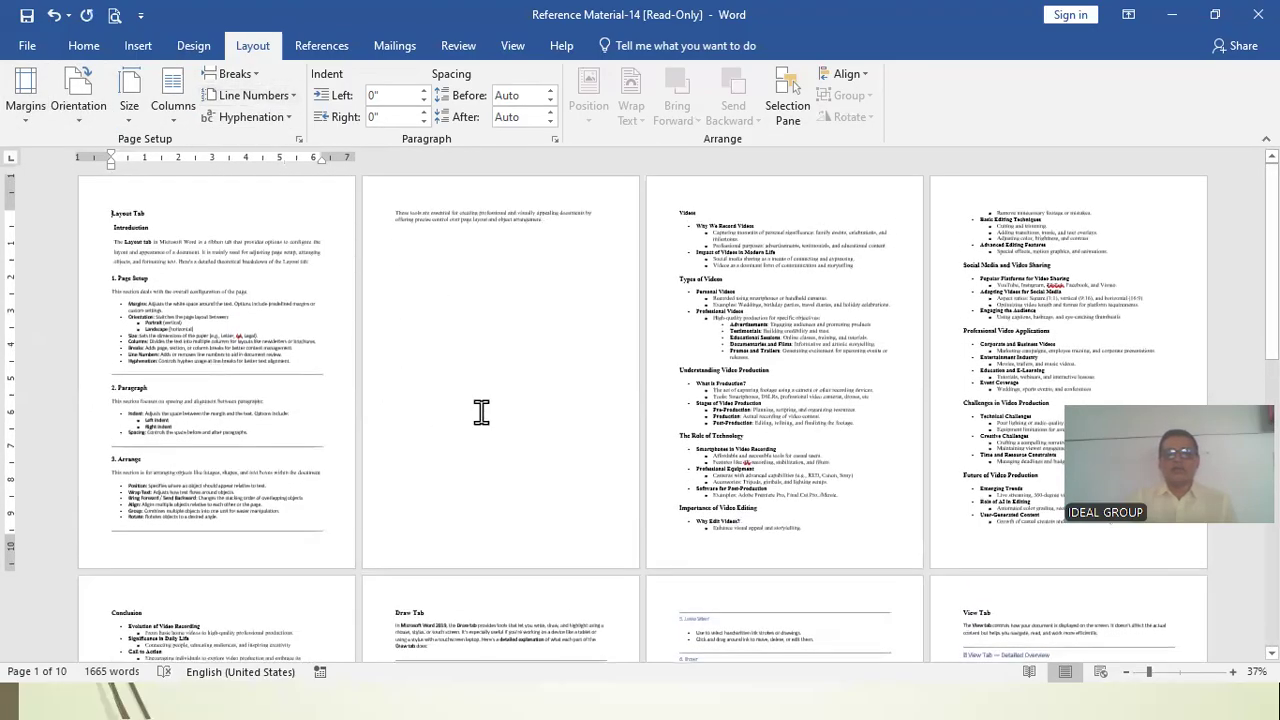
left_click(512, 47)
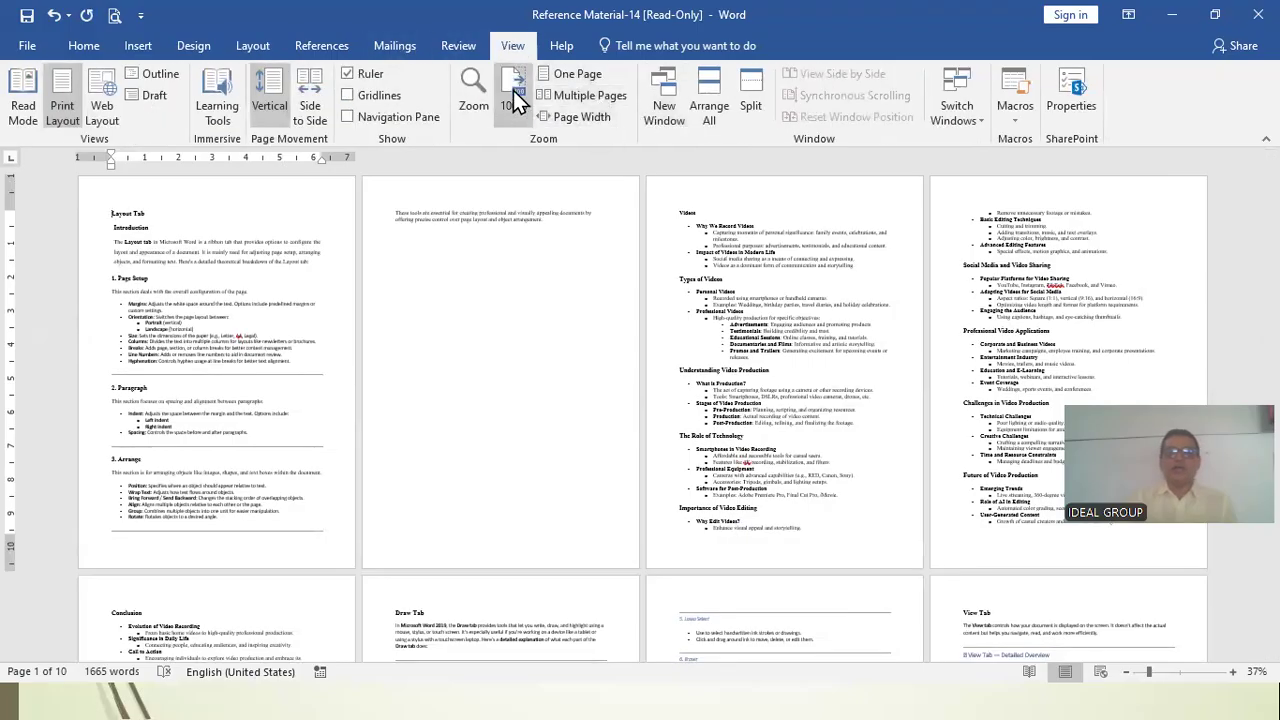
left_click(513, 90)
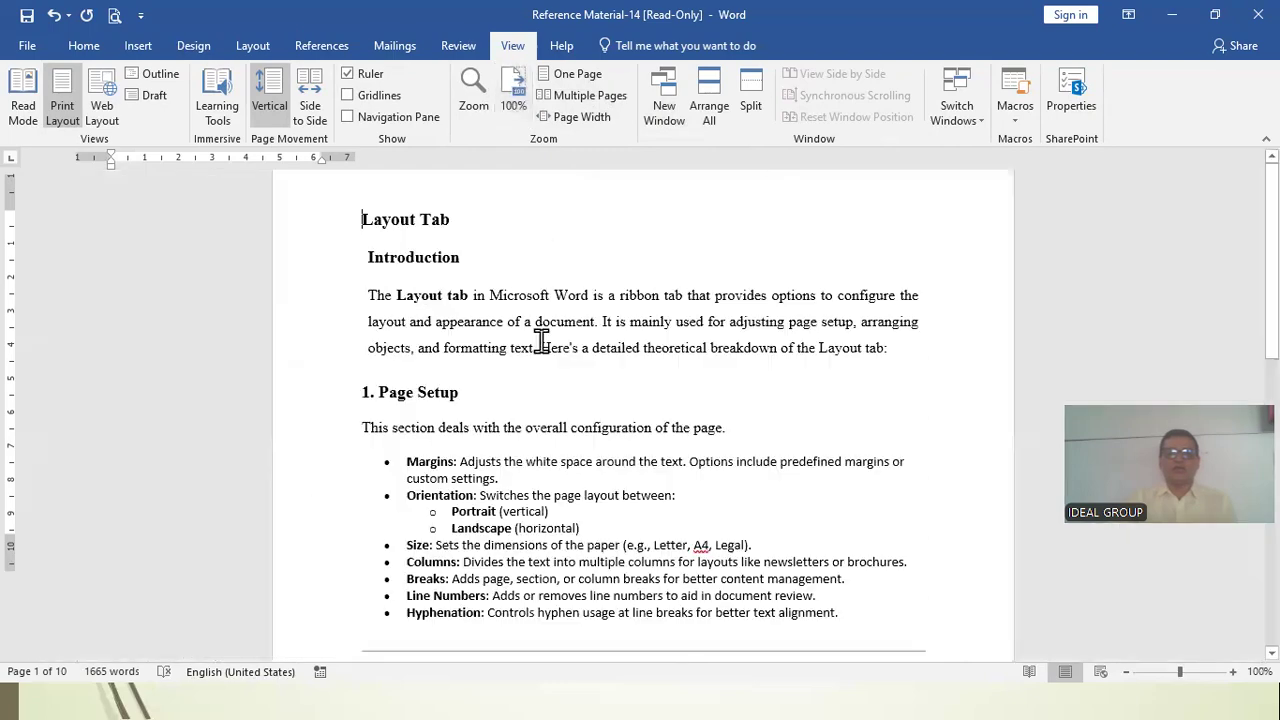
Step: Lay out the whole bulleted list under the "Types of Videos" heading in two columns
scroll(578, 455, "down", 15)
scroll(582, 462, "down", 20)
scroll(582, 462, "down", 2)
scroll(580, 417, "up", 4)
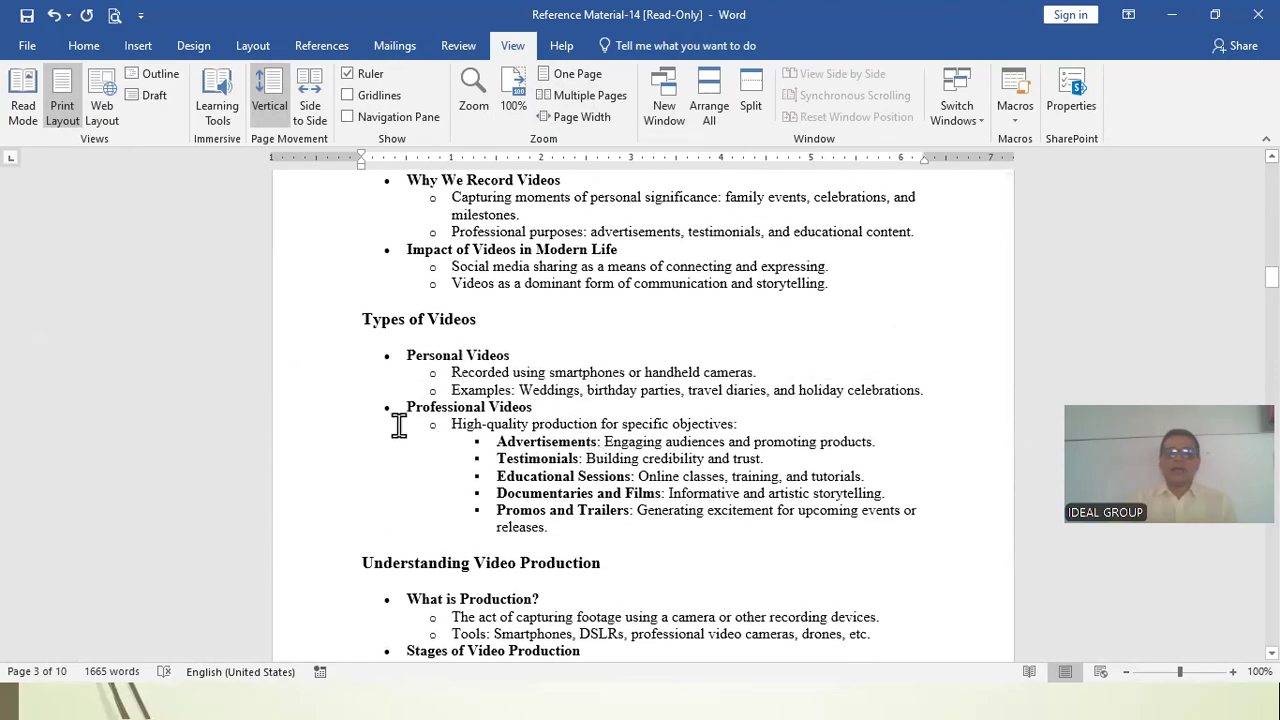
left_click_drag(302, 362, 312, 533)
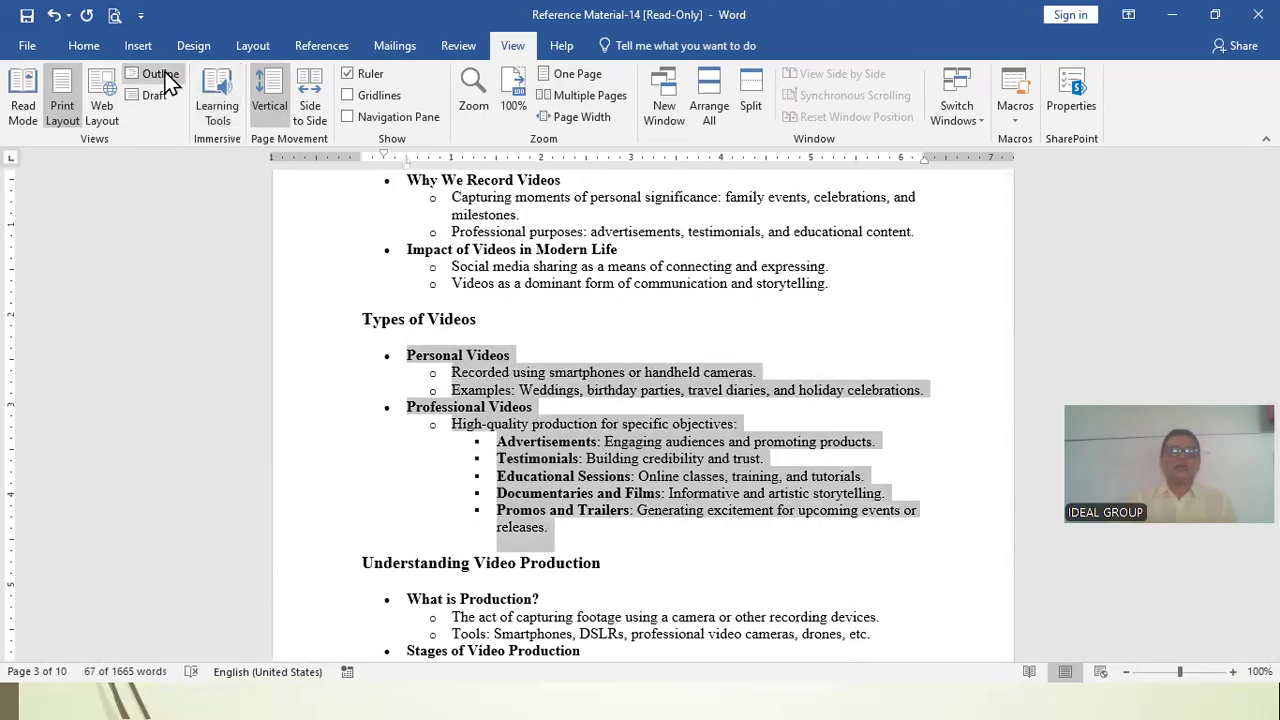
left_click(256, 45)
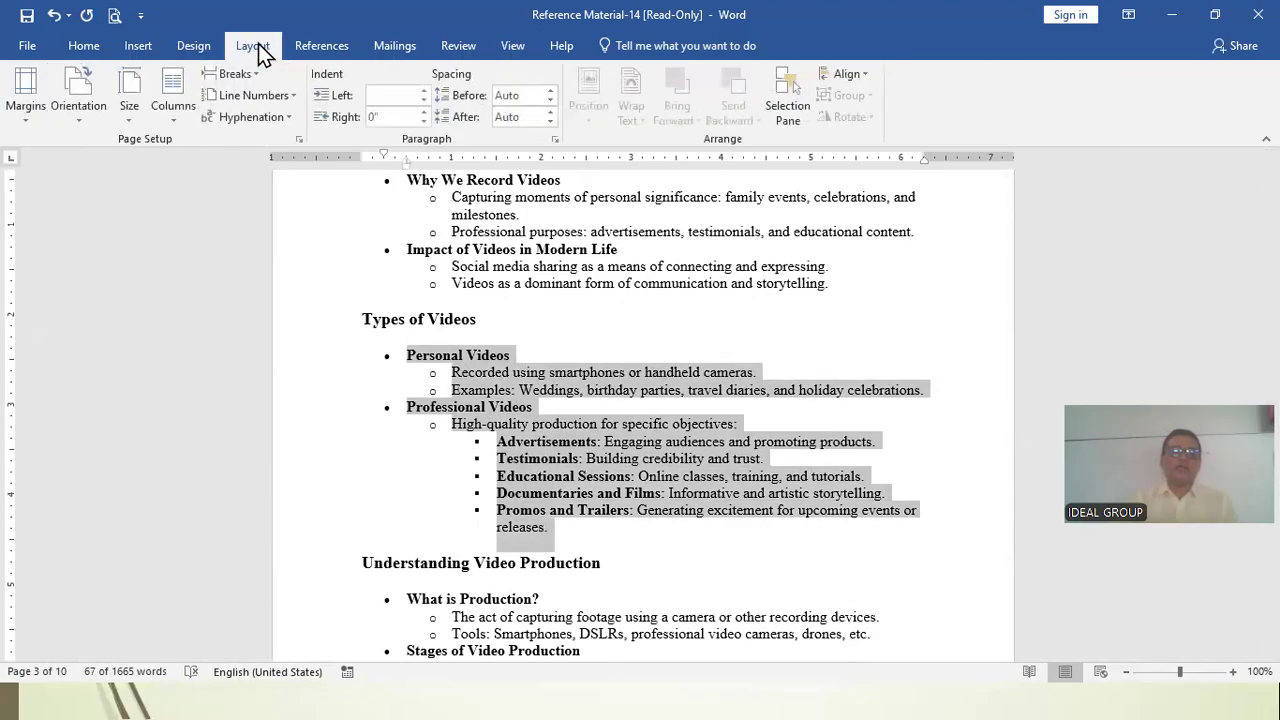
left_click(182, 123)
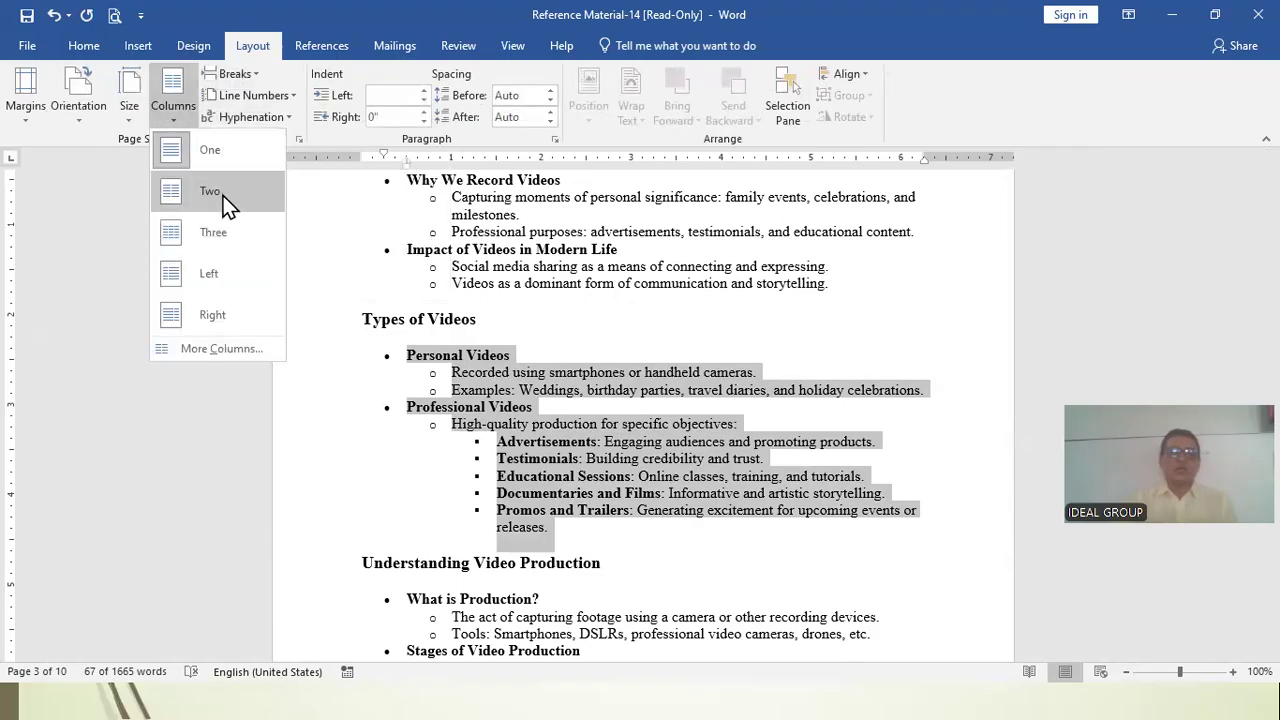
left_click(224, 198)
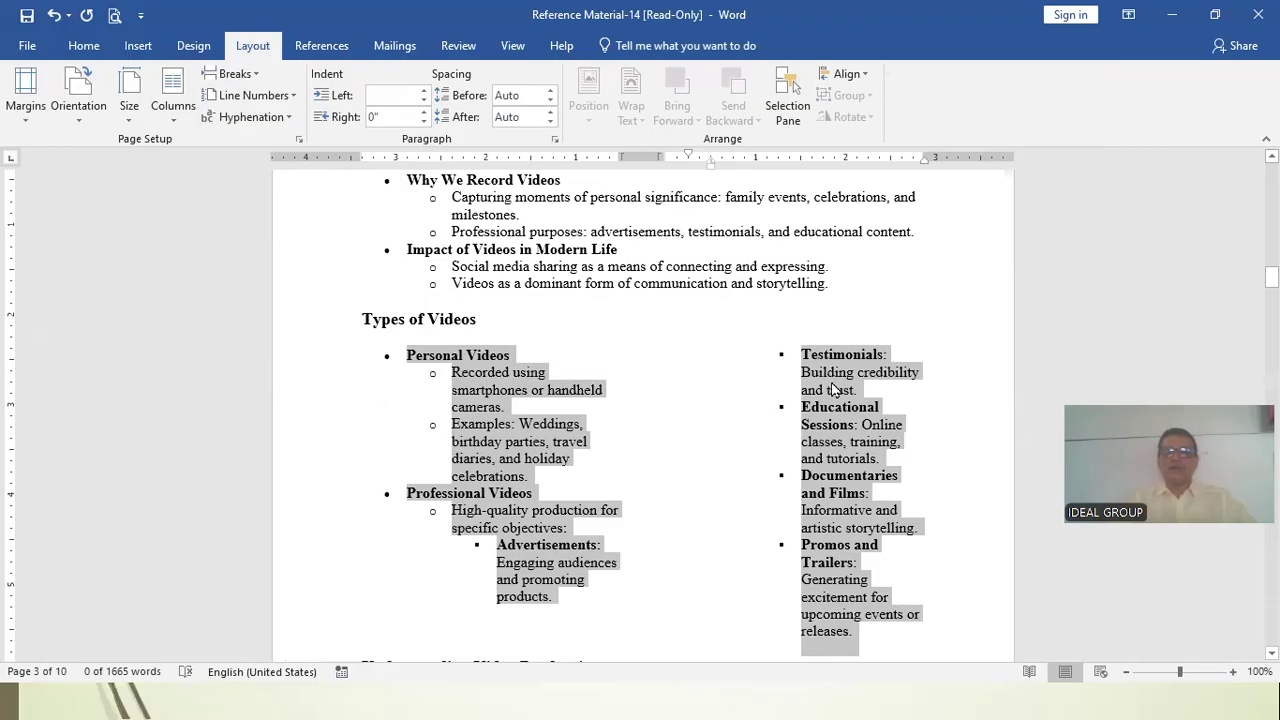
scroll(745, 465, "down", 4)
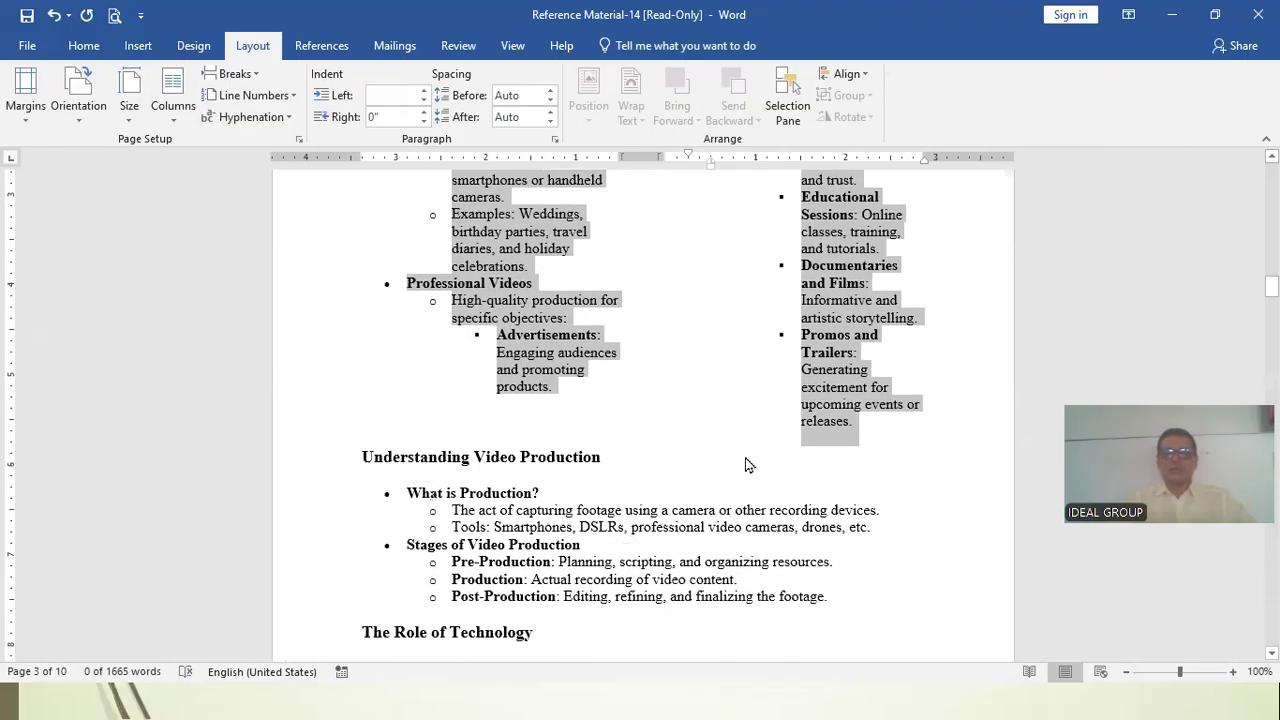
scroll(745, 465, "up", 2)
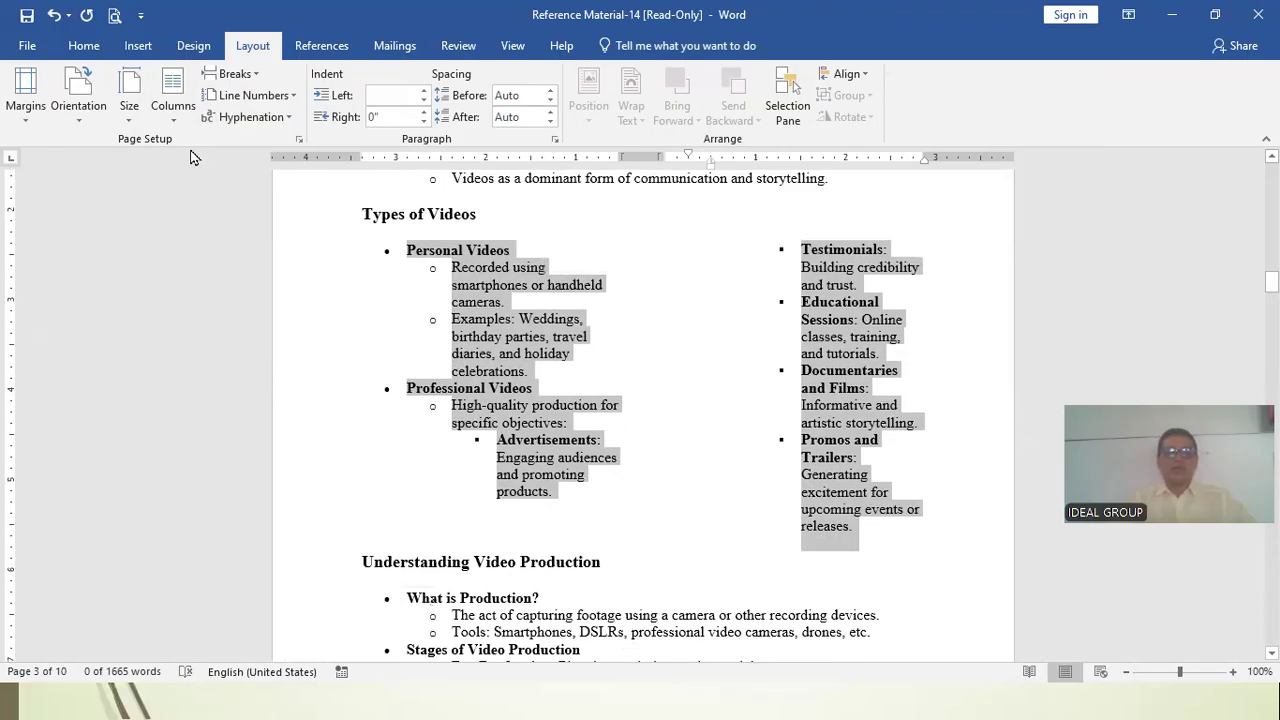
Step: Set the spacing between the two columns of the selected list to 0.2", keeping equal column width, and review the result
left_click(174, 100)
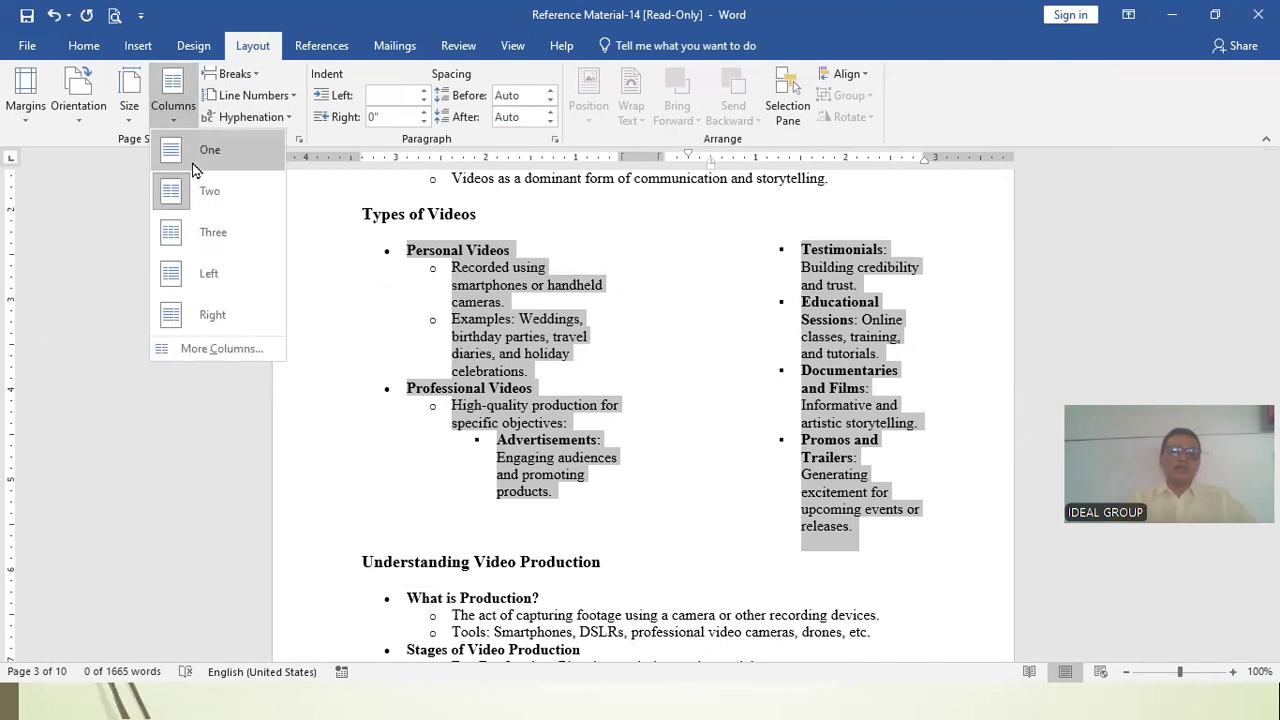
left_click(218, 349)
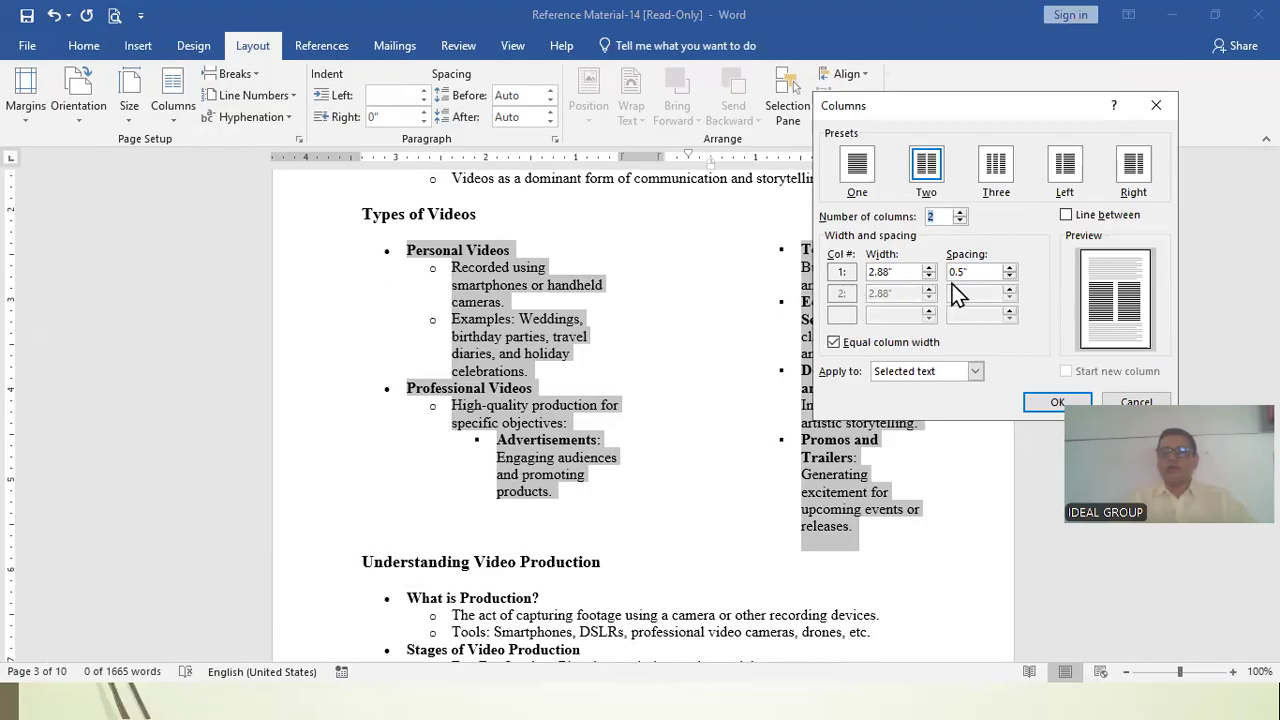
left_click(1010, 277)
left_click(1010, 277)
left_click(1010, 277)
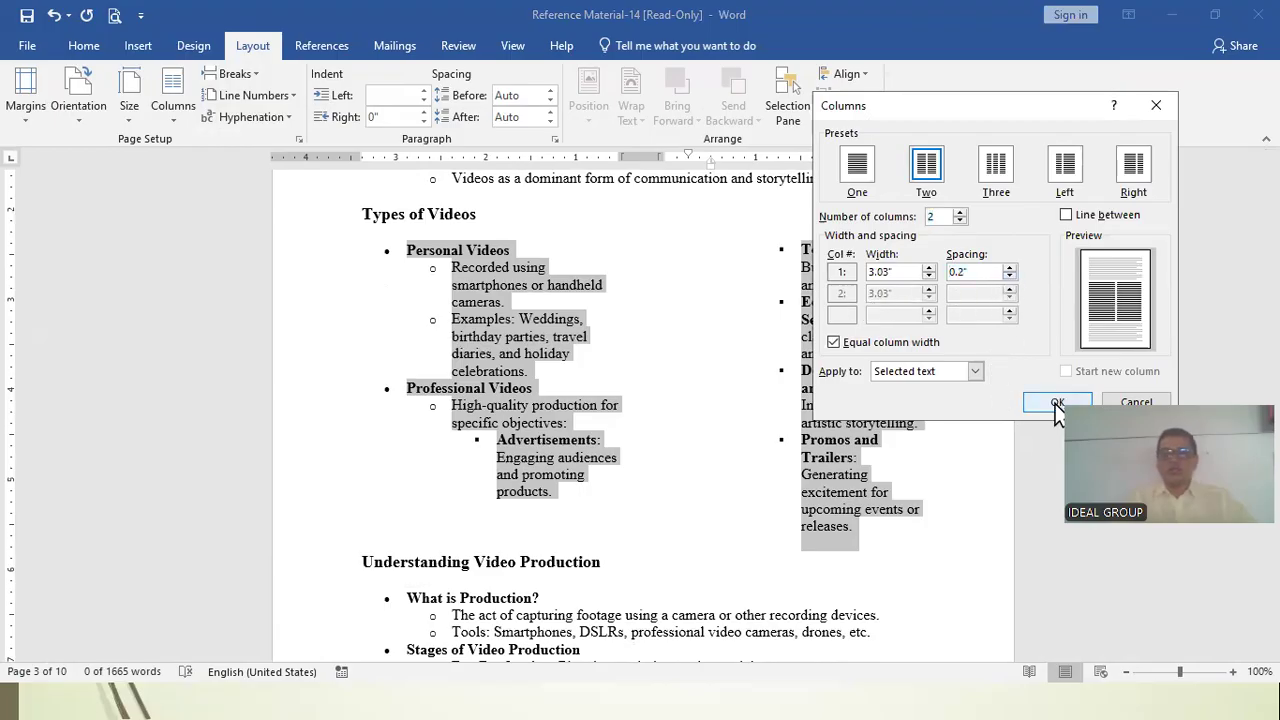
left_click(1057, 404)
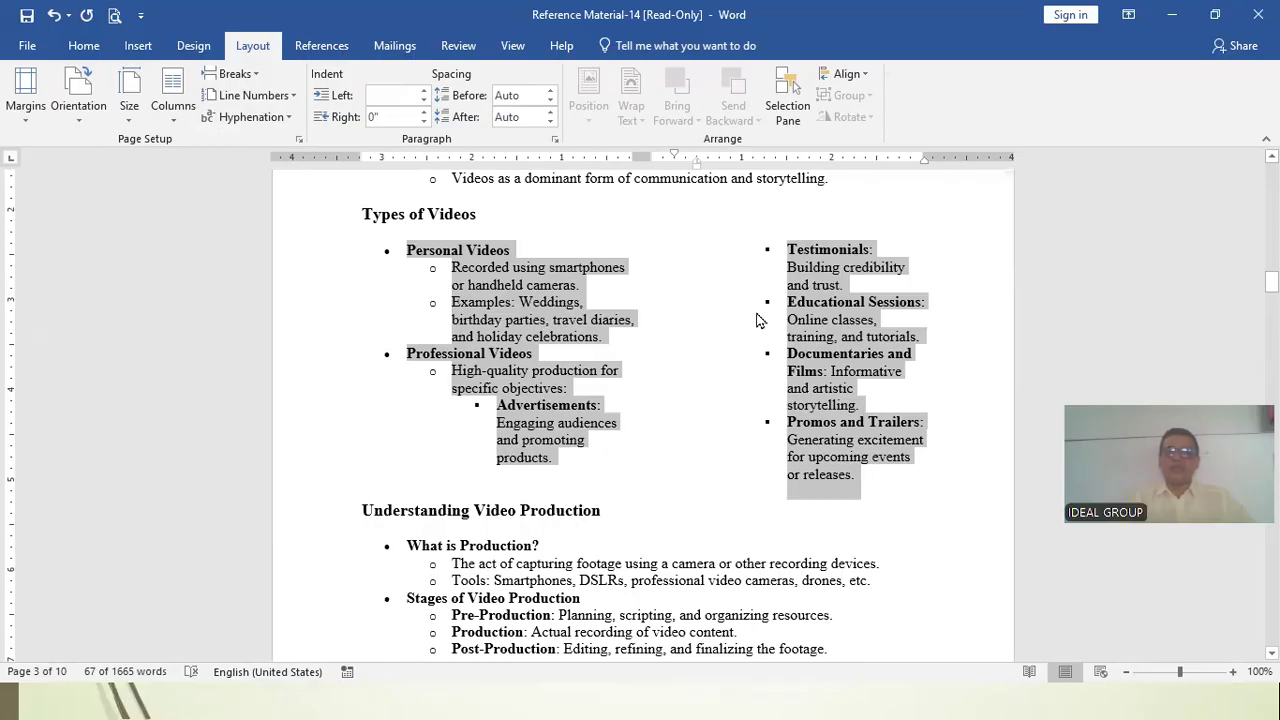
scroll(517, 358, "down", 8)
scroll(517, 359, "up", 10)
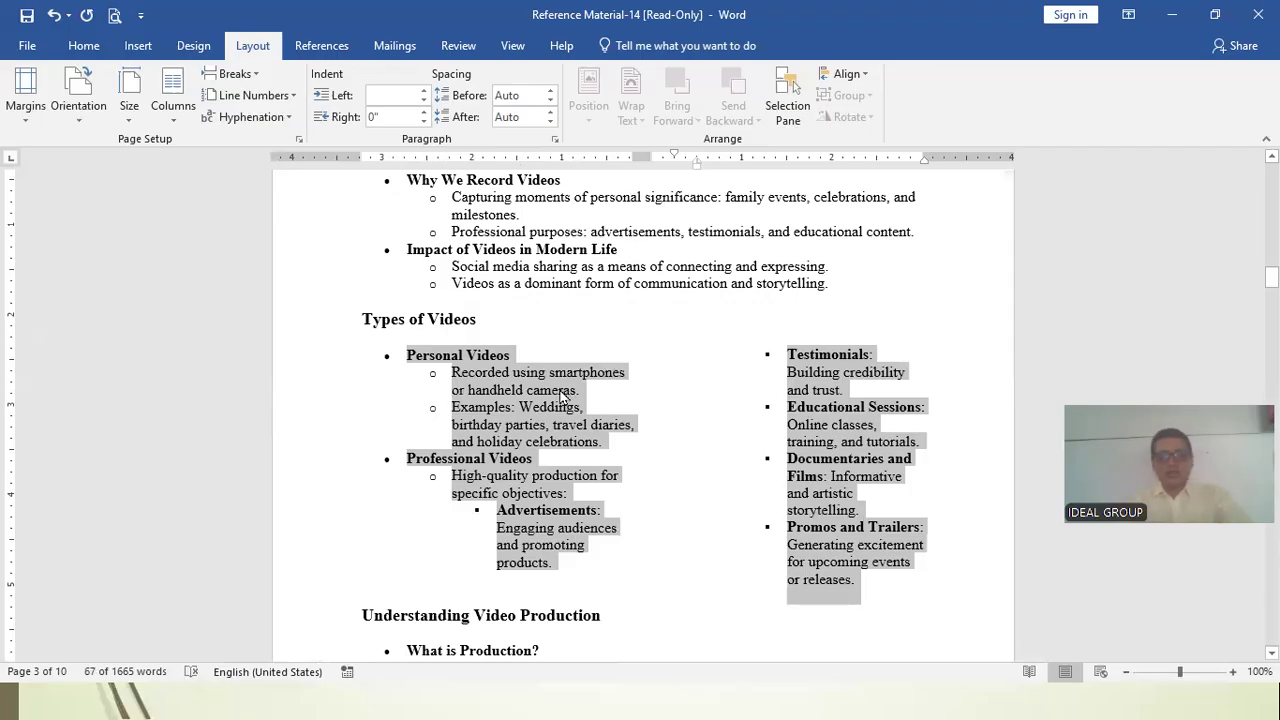
Step: Undo the two-column layout and its spacing on the list under "Types of Videos"
key("ctrl+z")
key("ctrl+z")
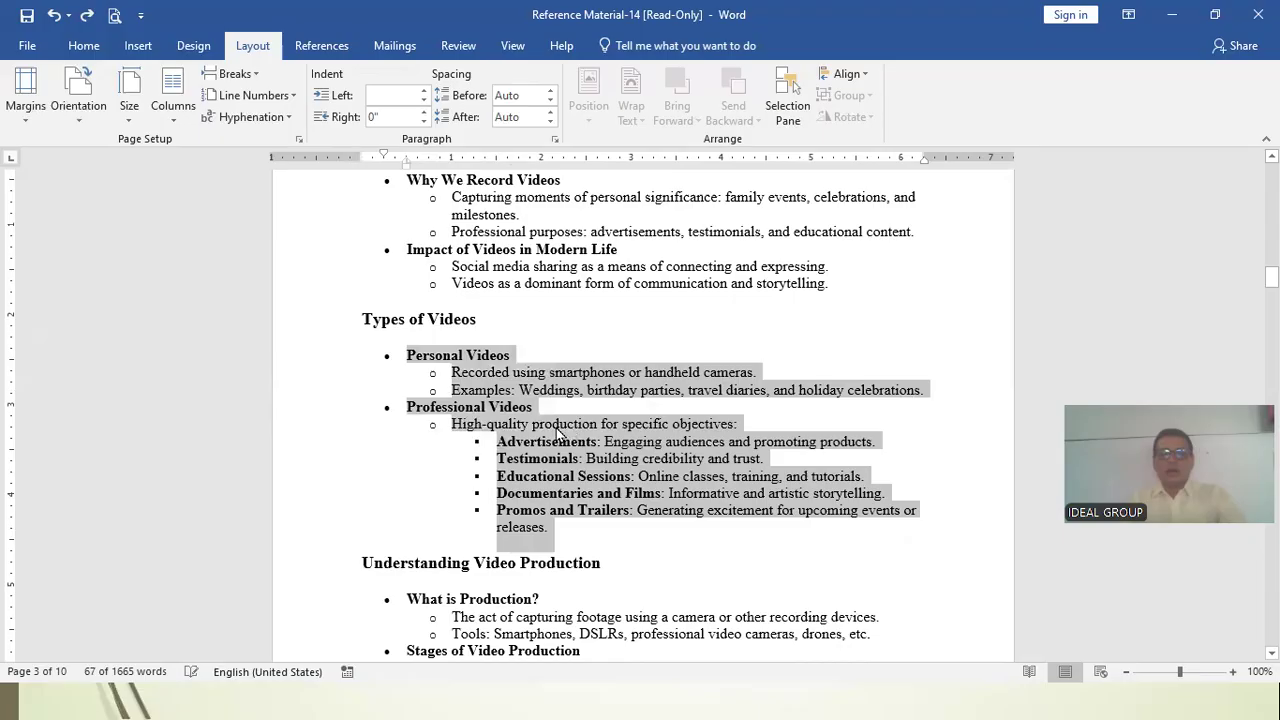
Step: Justify the two body-text paragraphs below the Conclusion list and lay them out in two columns
scroll(558, 432, "down", 20)
scroll(555, 432, "down", 5)
scroll(551, 431, "up", 1)
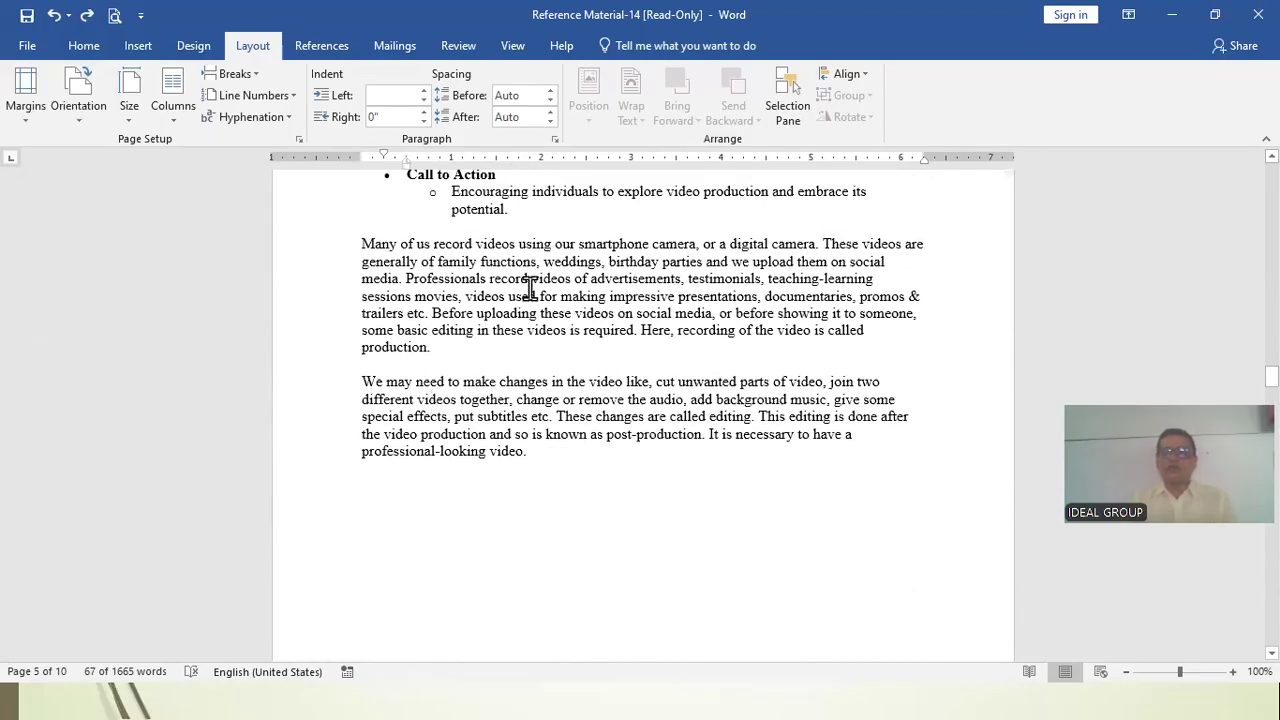
left_click_drag(333, 257, 339, 453)
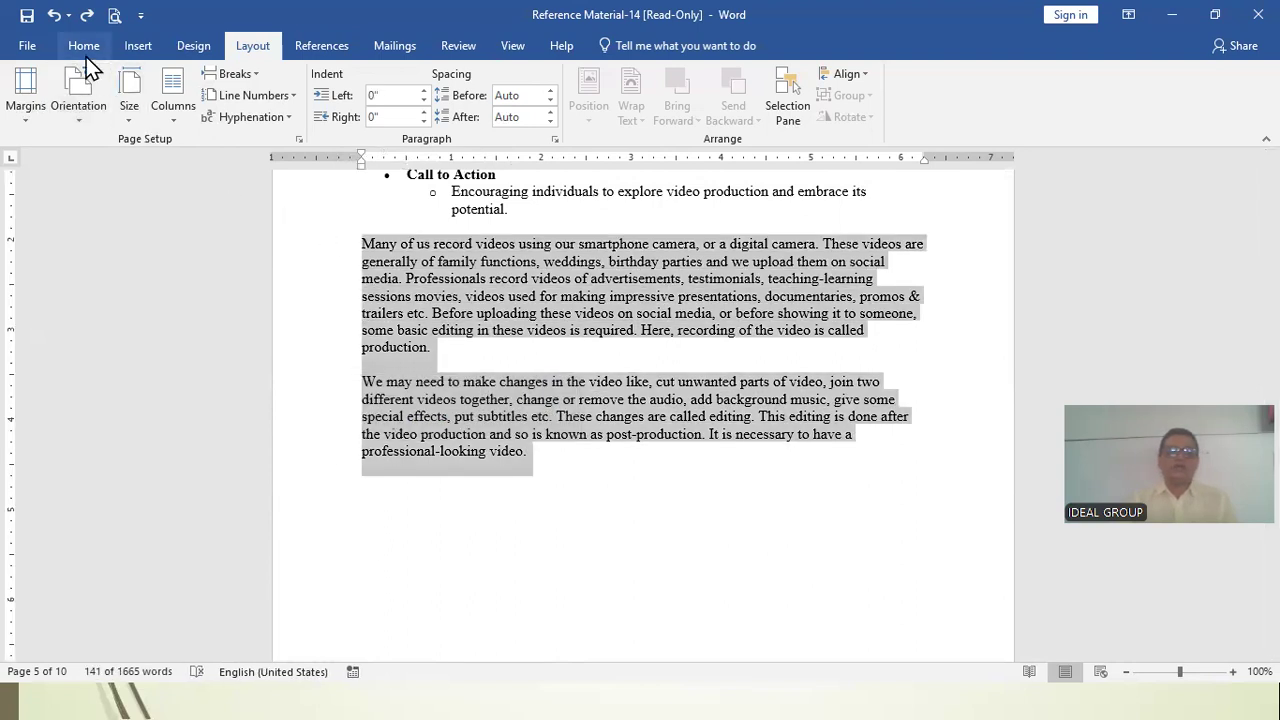
key("ctrl+j")
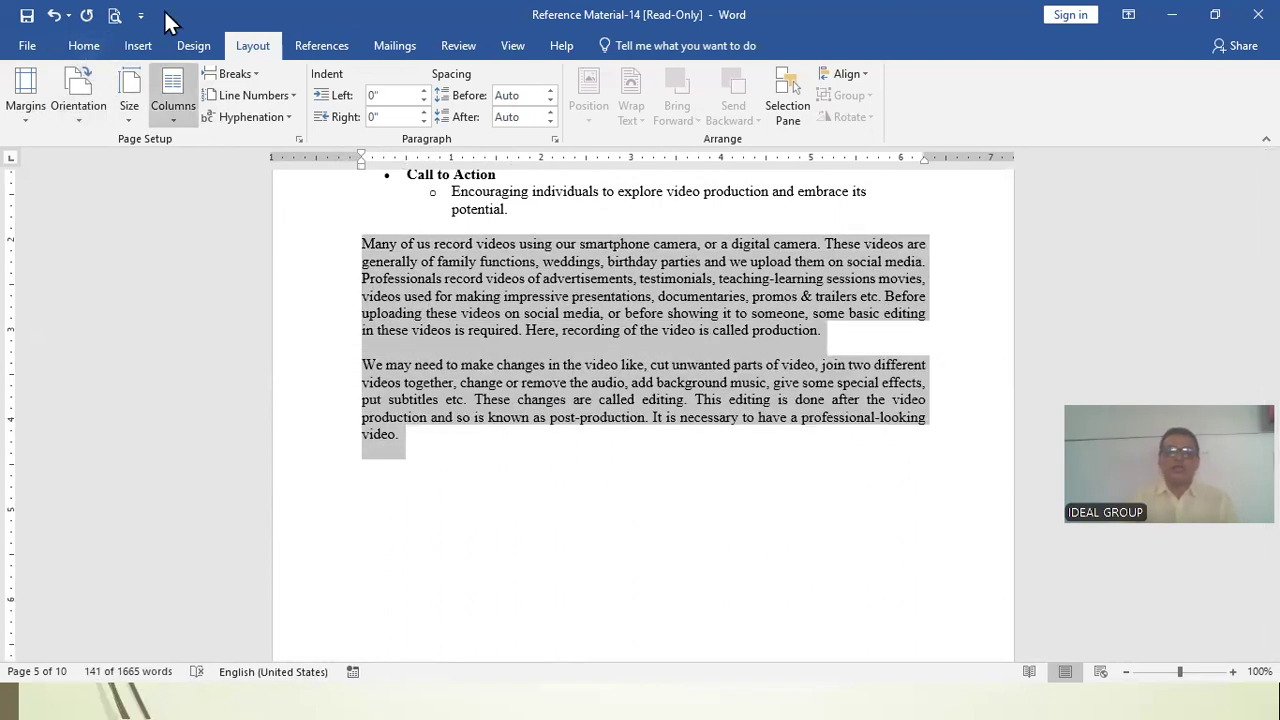
left_click(178, 117)
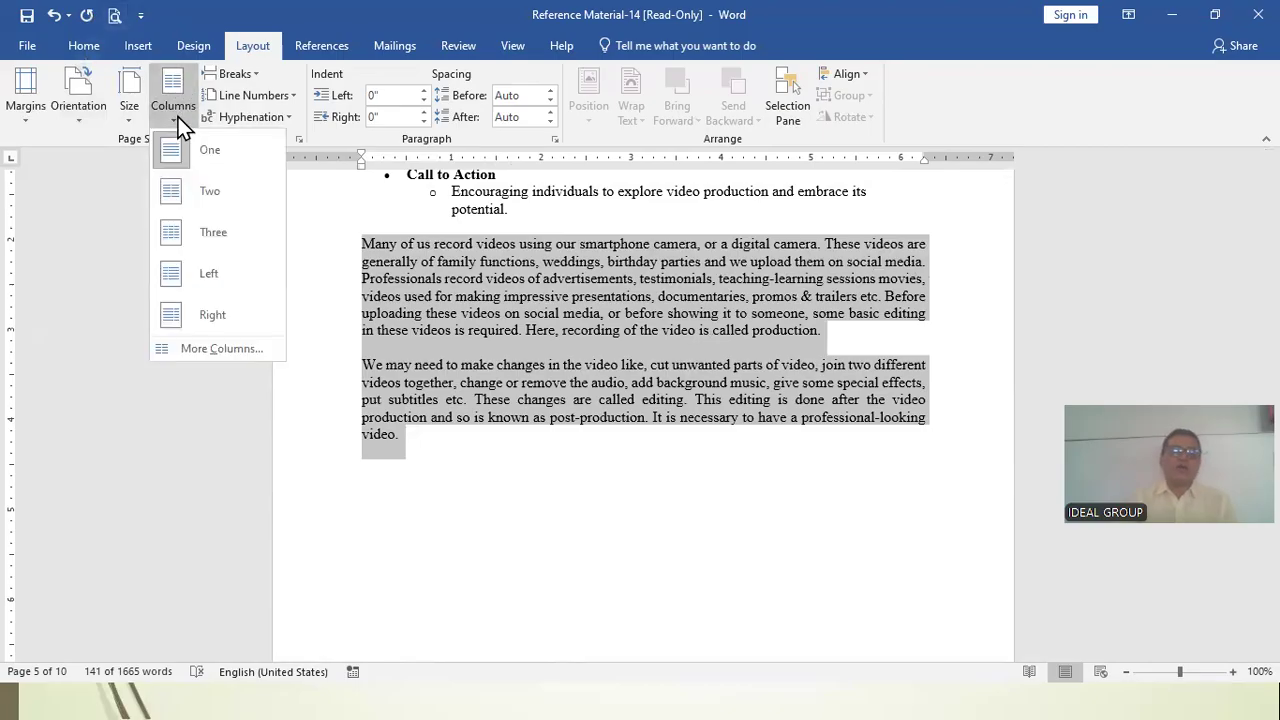
left_click(213, 190)
left_click(795, 368)
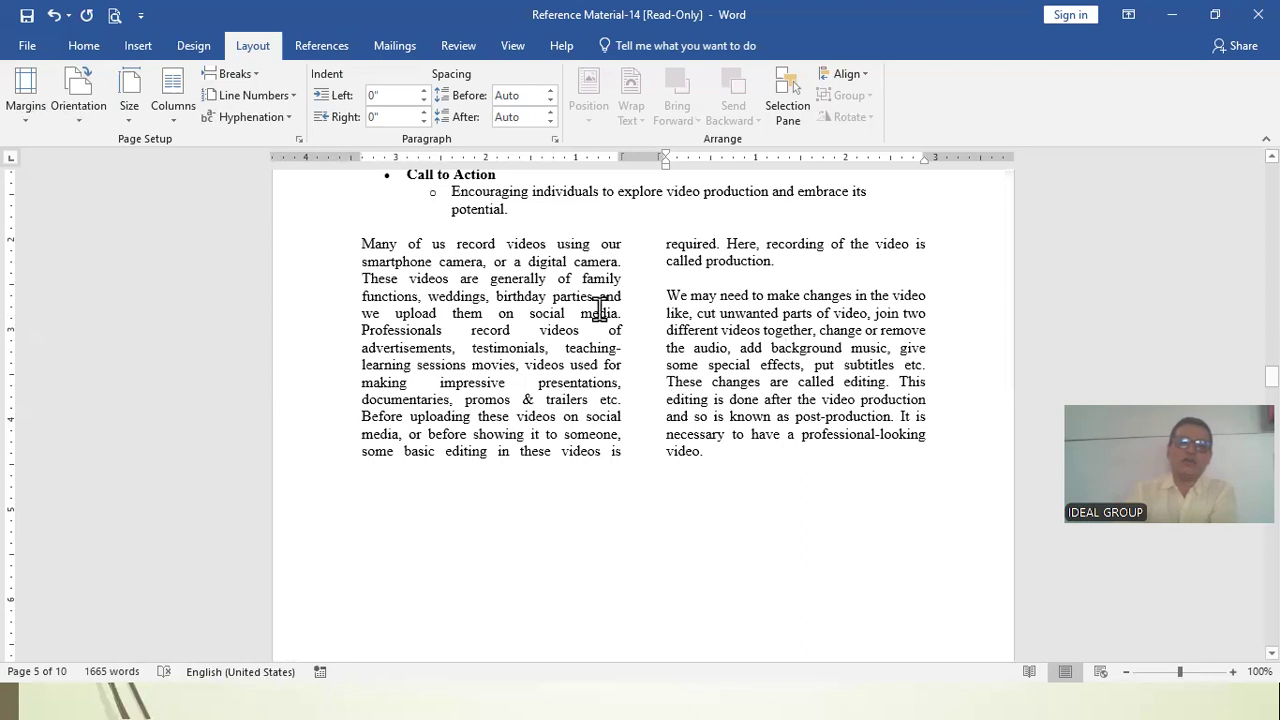
Step: Examine how the two paragraphs flow from the first column into the second, and check the surrounding pages
left_click_drag(497, 244, 710, 348)
left_click_drag(720, 244, 733, 406)
left_click(775, 323)
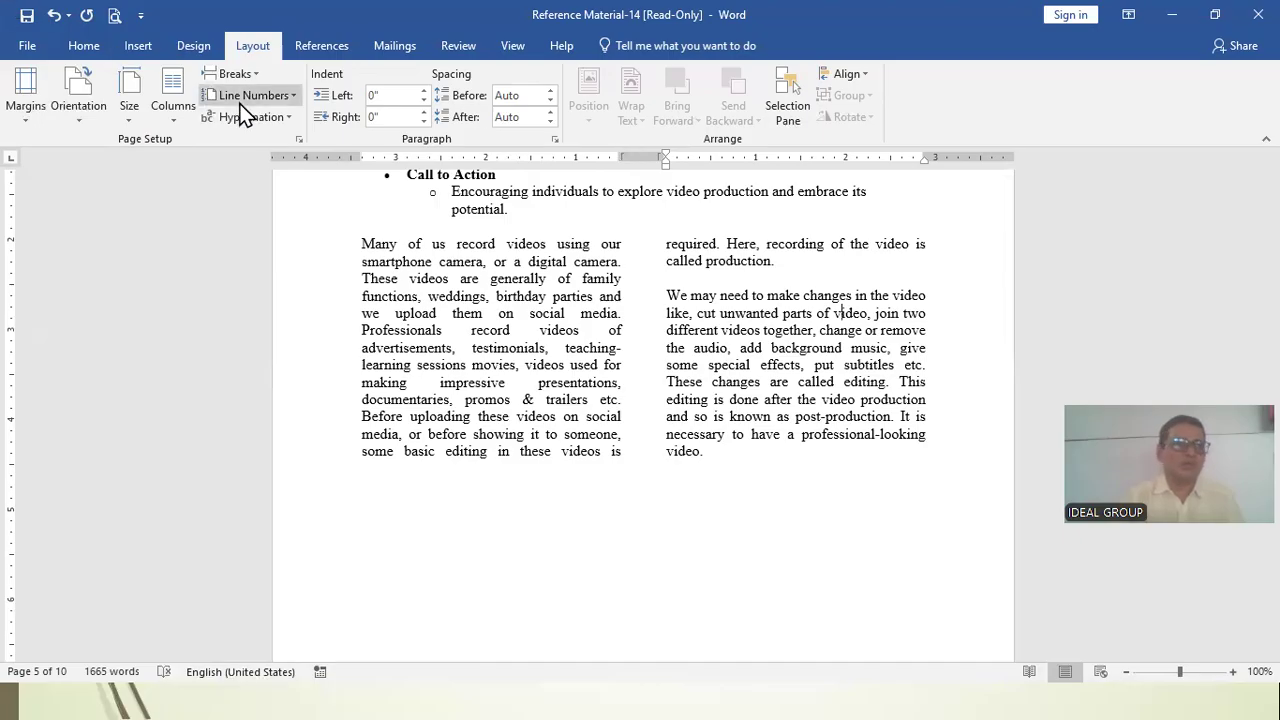
scroll(580, 327, "up", 10)
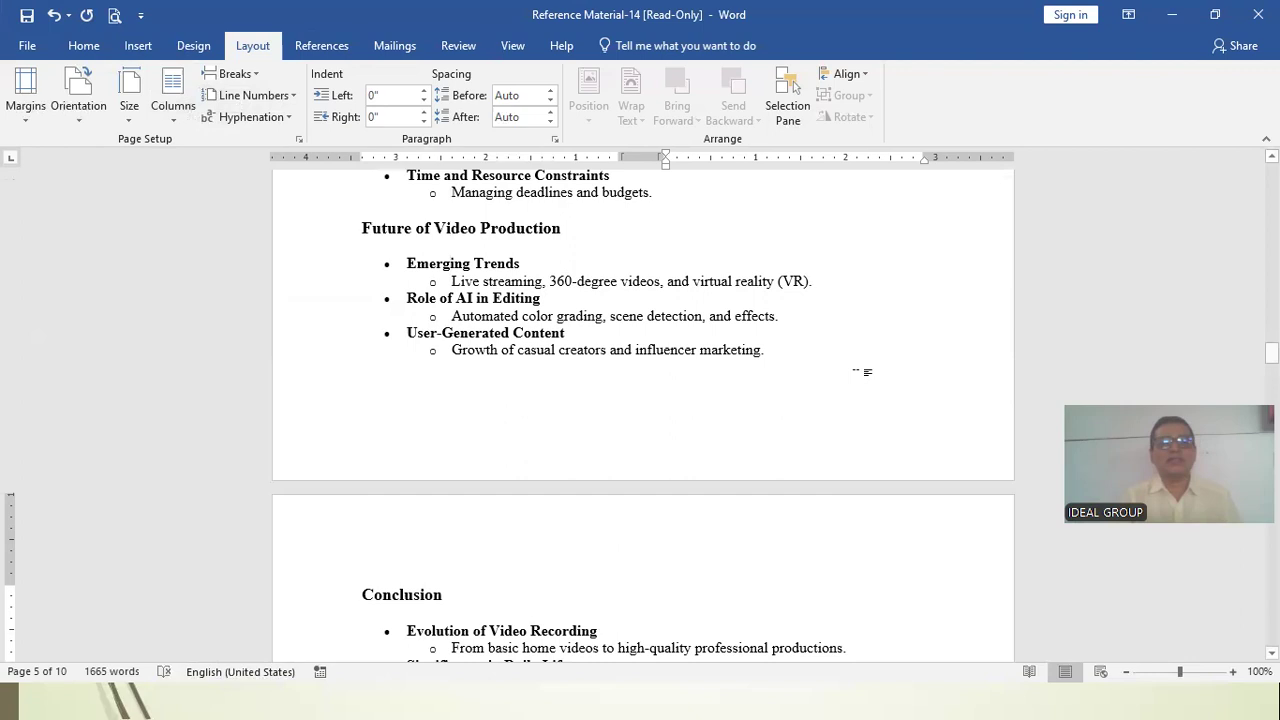
scroll(625, 335, "down", 5)
scroll(623, 337, "down", 6)
scroll(580, 314, "up", 4)
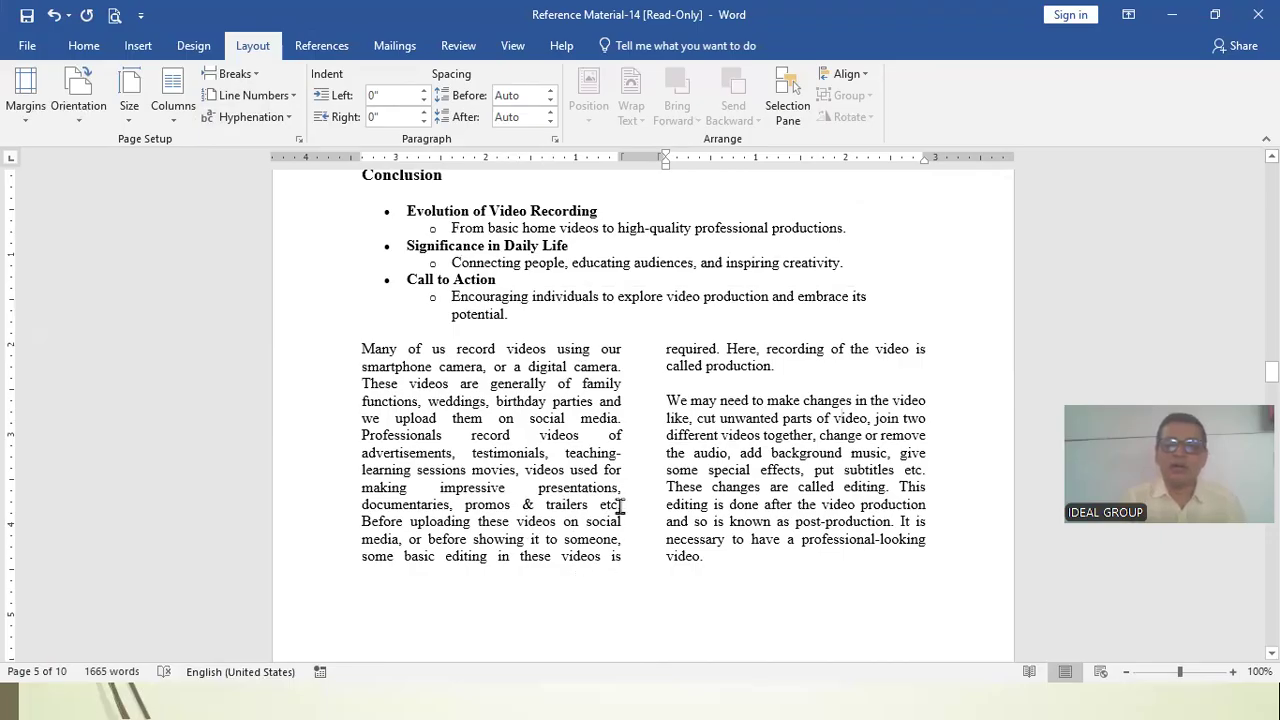
Step: Try a column break before "someone" in the first paragraph of the two-column text, and undo it
left_click(567, 541)
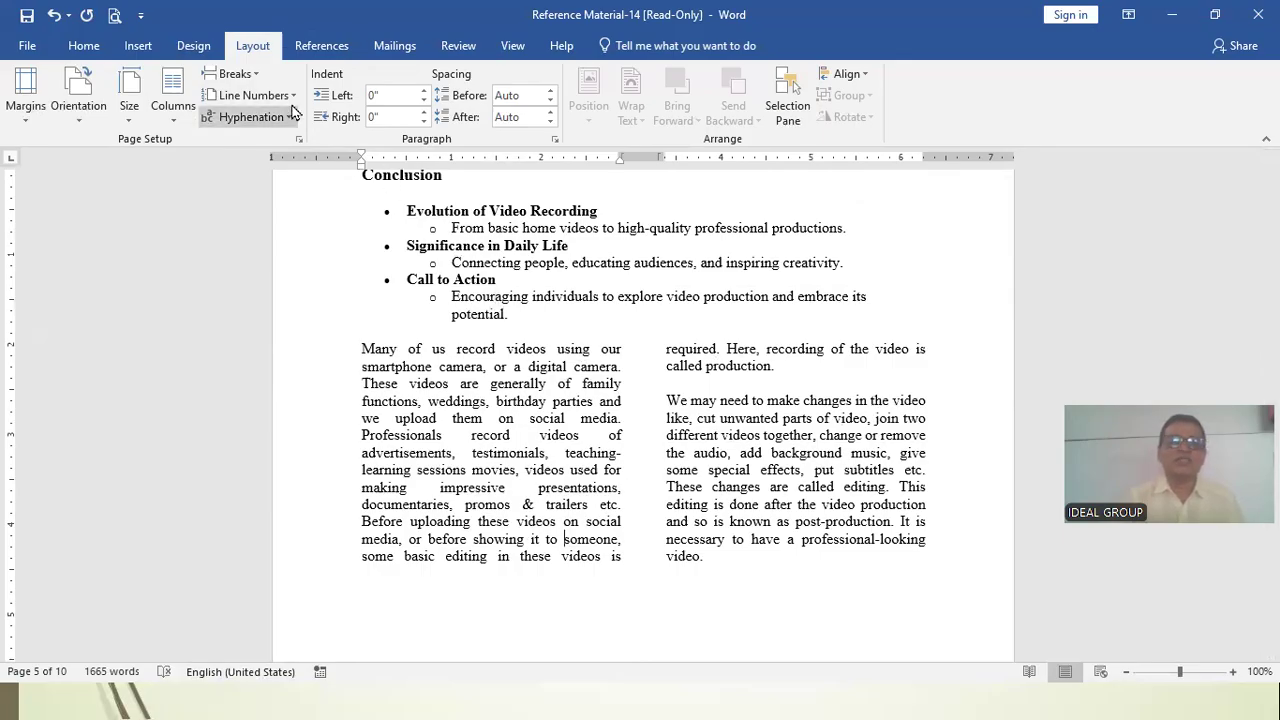
left_click(256, 75)
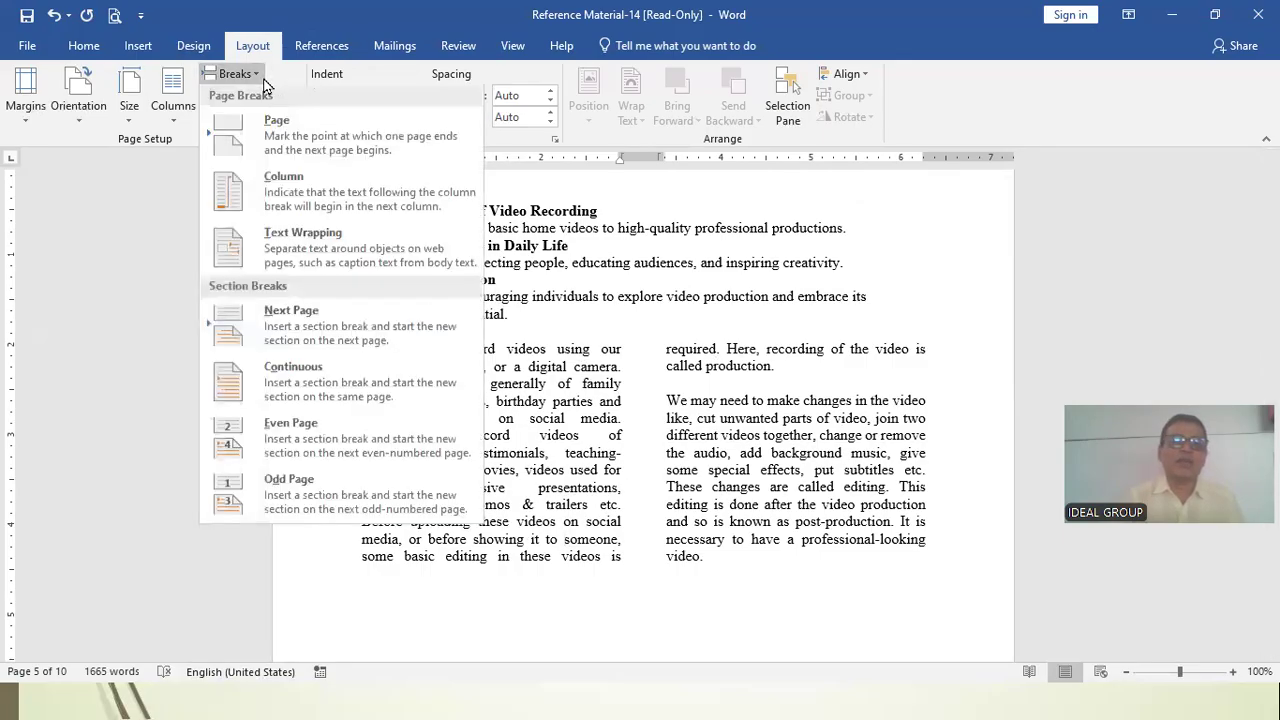
left_click(290, 190)
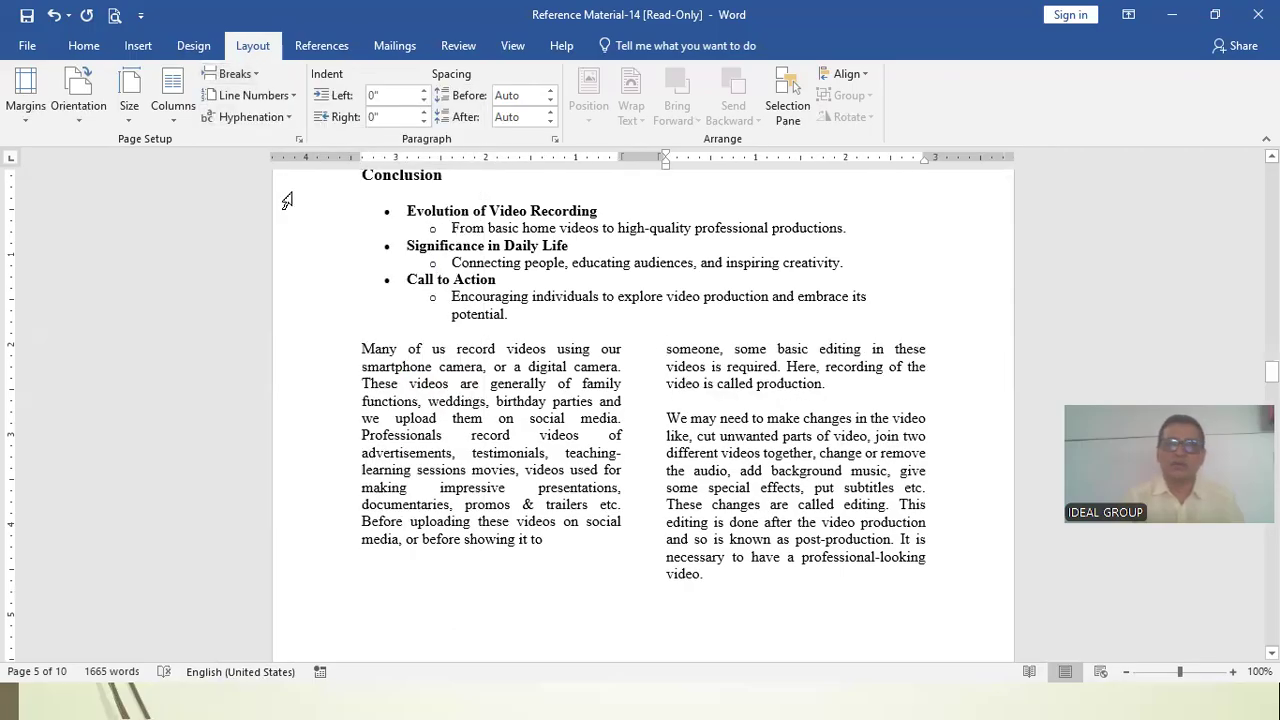
left_click(238, 74)
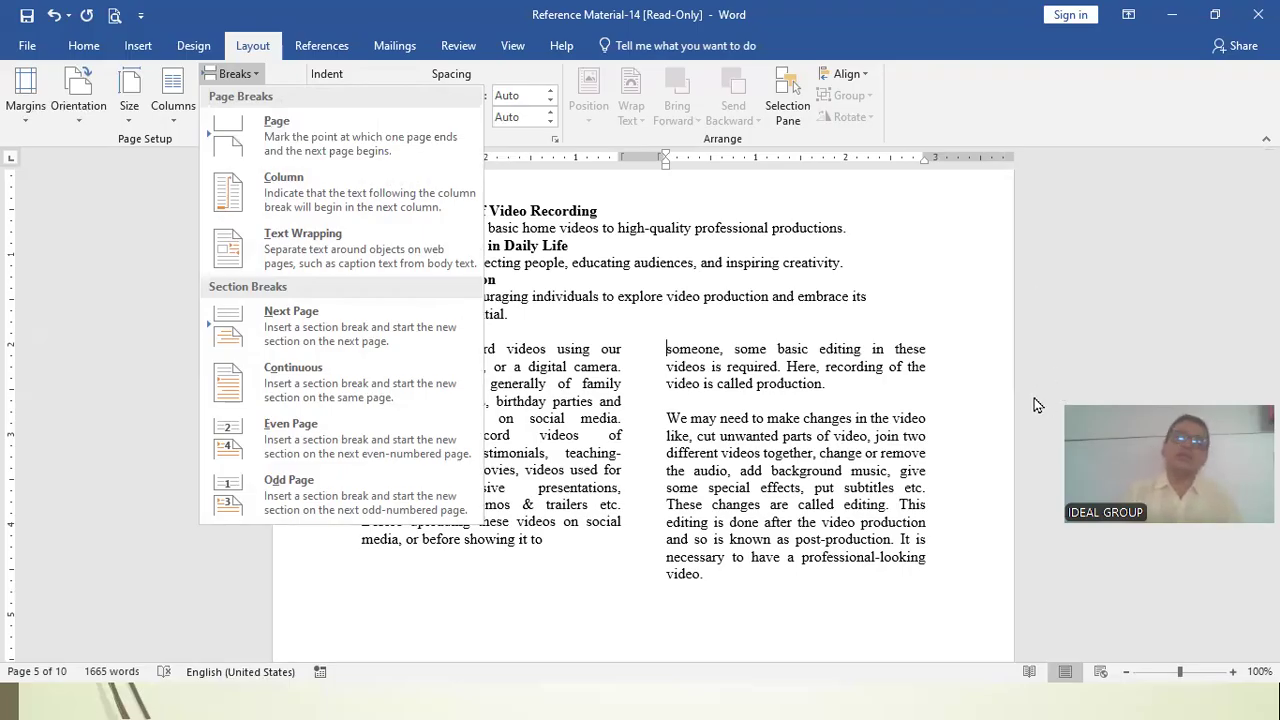
left_click(697, 343)
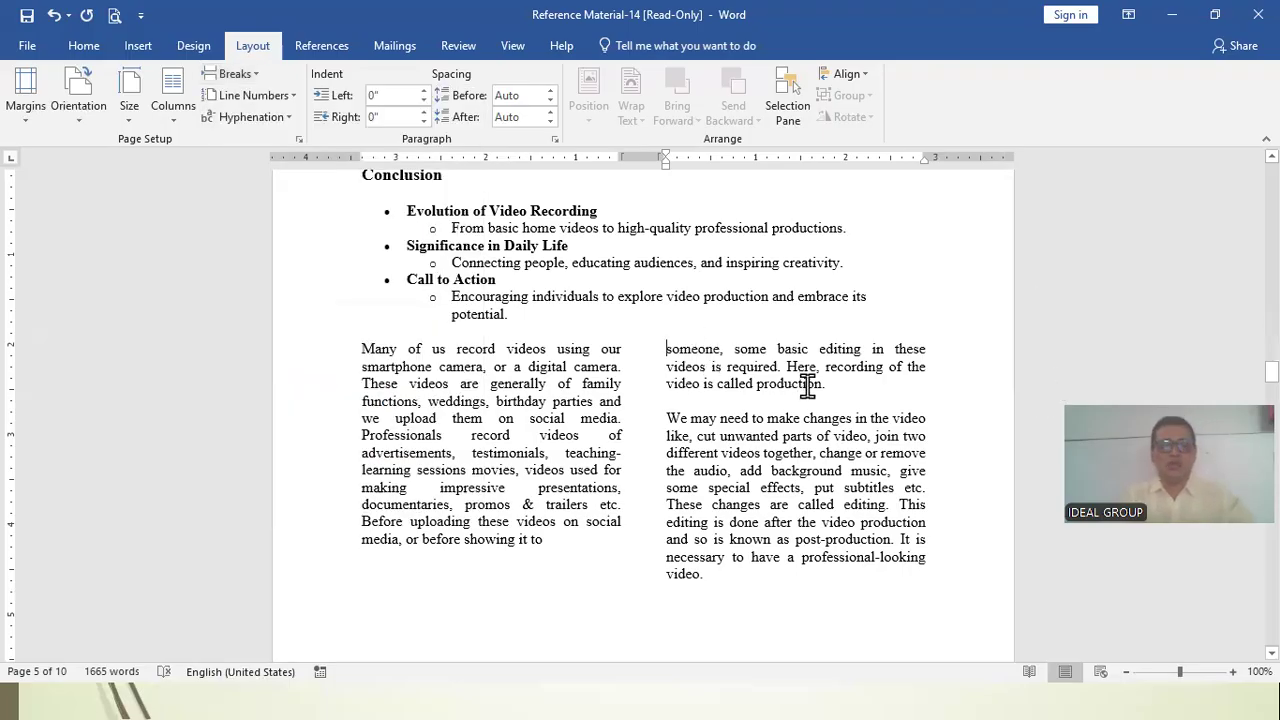
key("ctrl+z")
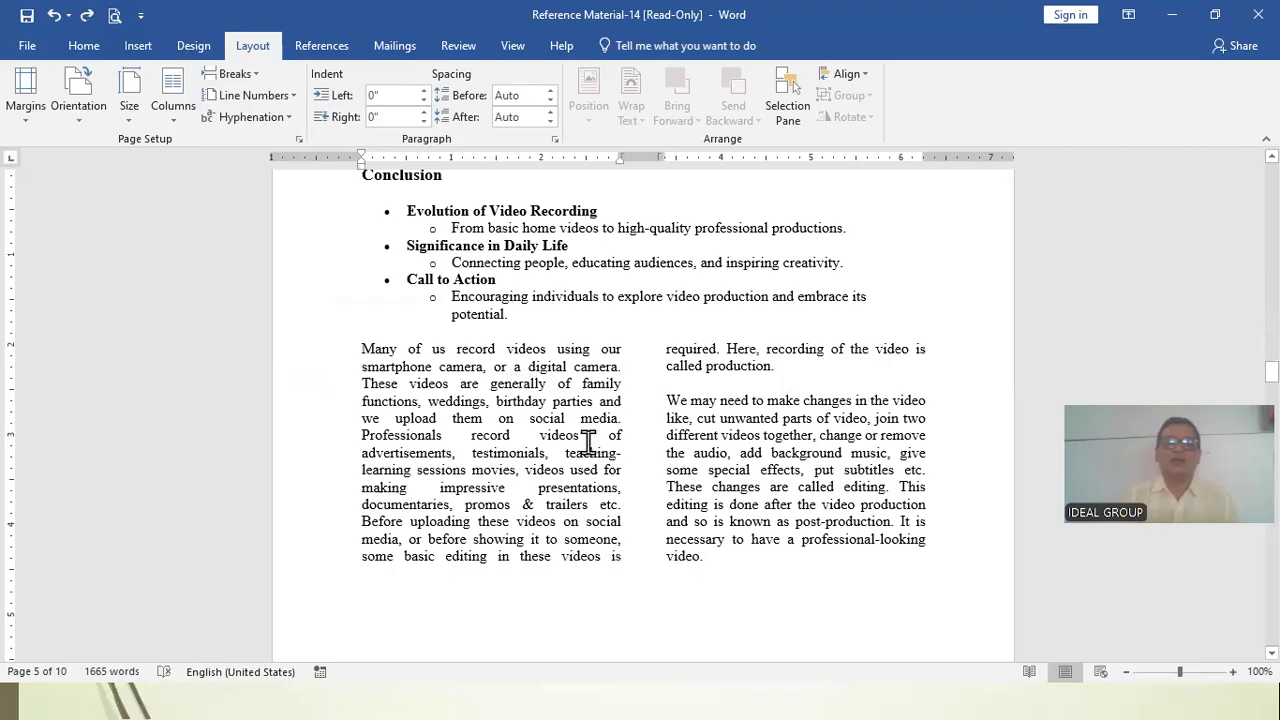
Step: Set the spacing before and after both paragraphs of the two-column text to 0 pt
scroll(517, 423, "up", 4)
scroll(397, 226, "down", 4)
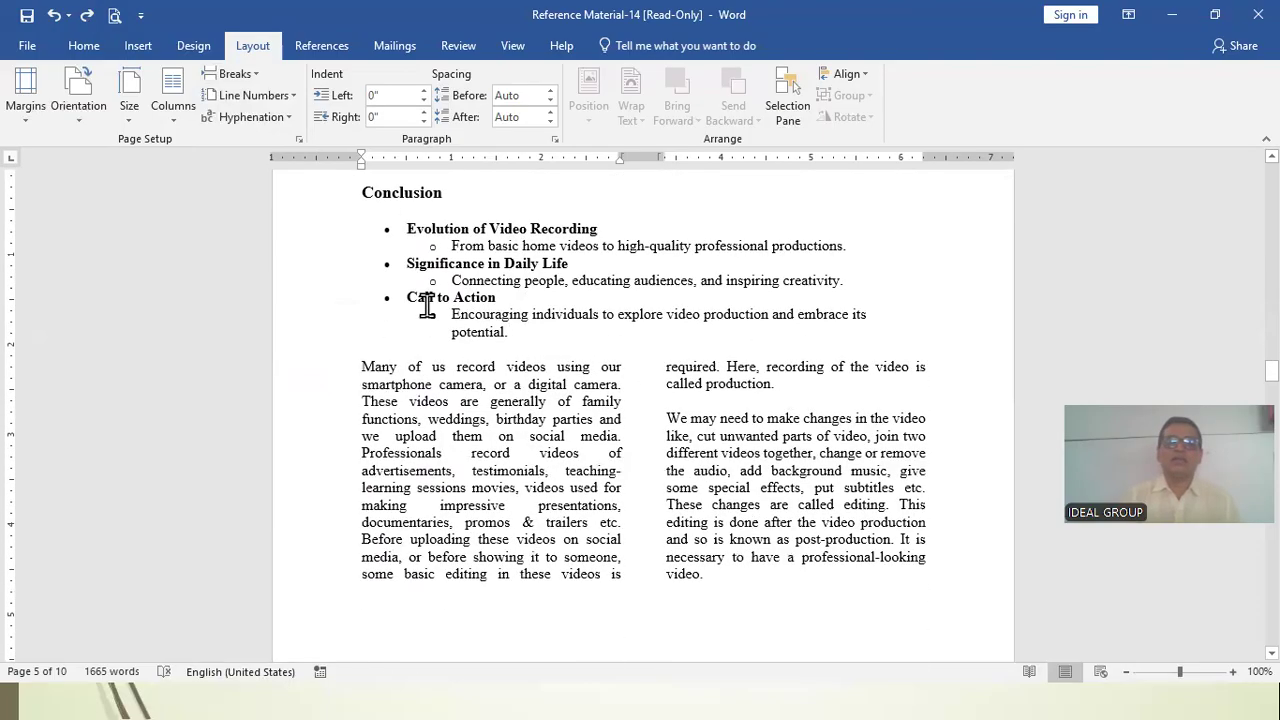
scroll(427, 307, "down", 3)
left_click(695, 290)
left_click(711, 348)
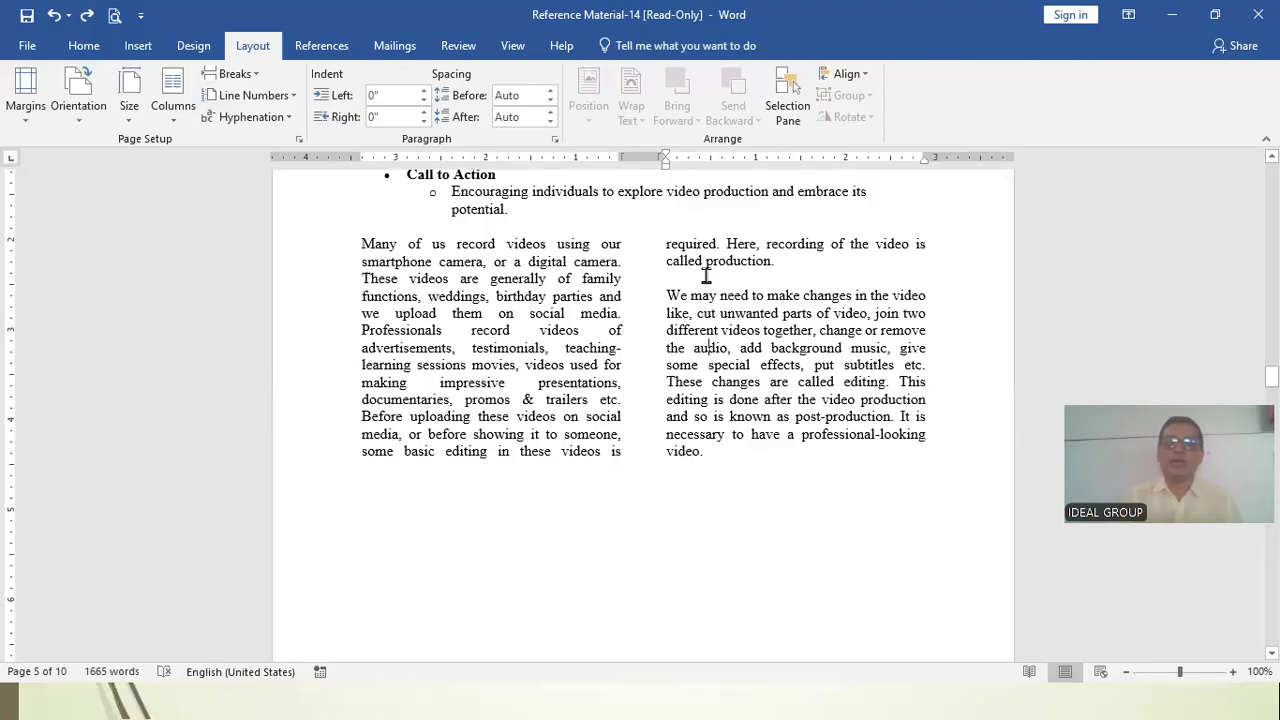
left_click(699, 330)
left_click(706, 262)
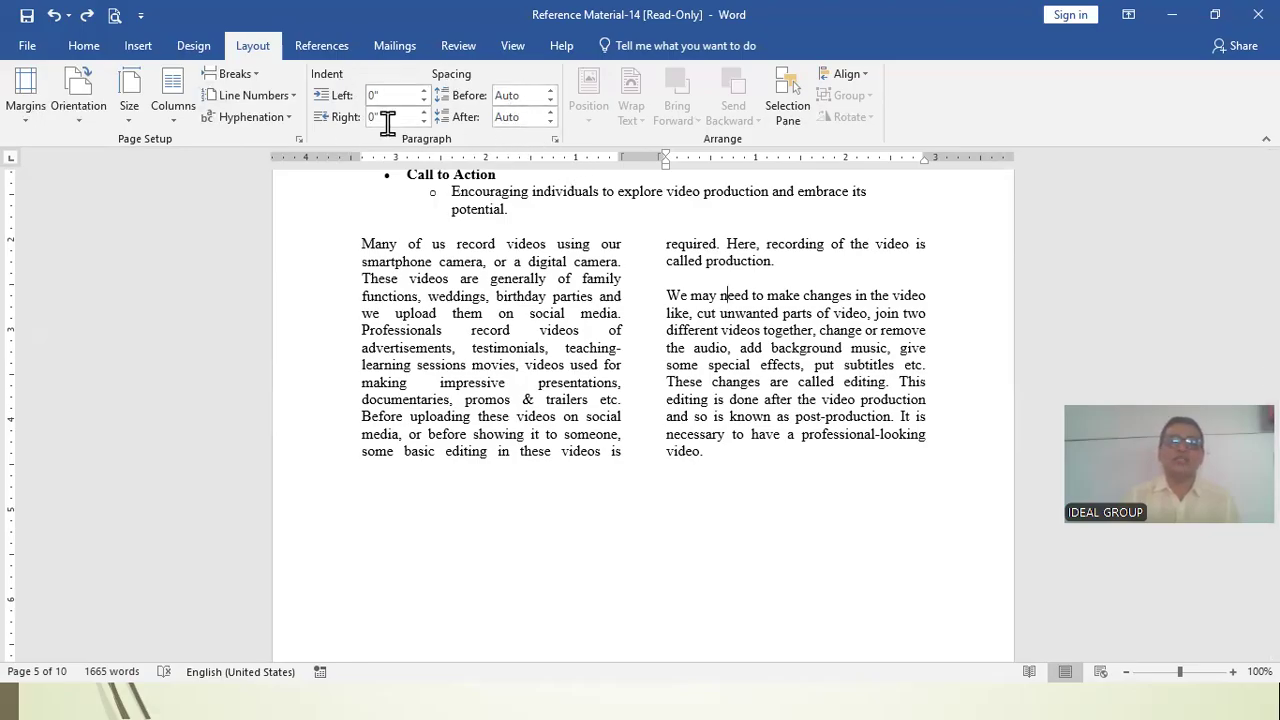
left_click(550, 100)
left_click(550, 121)
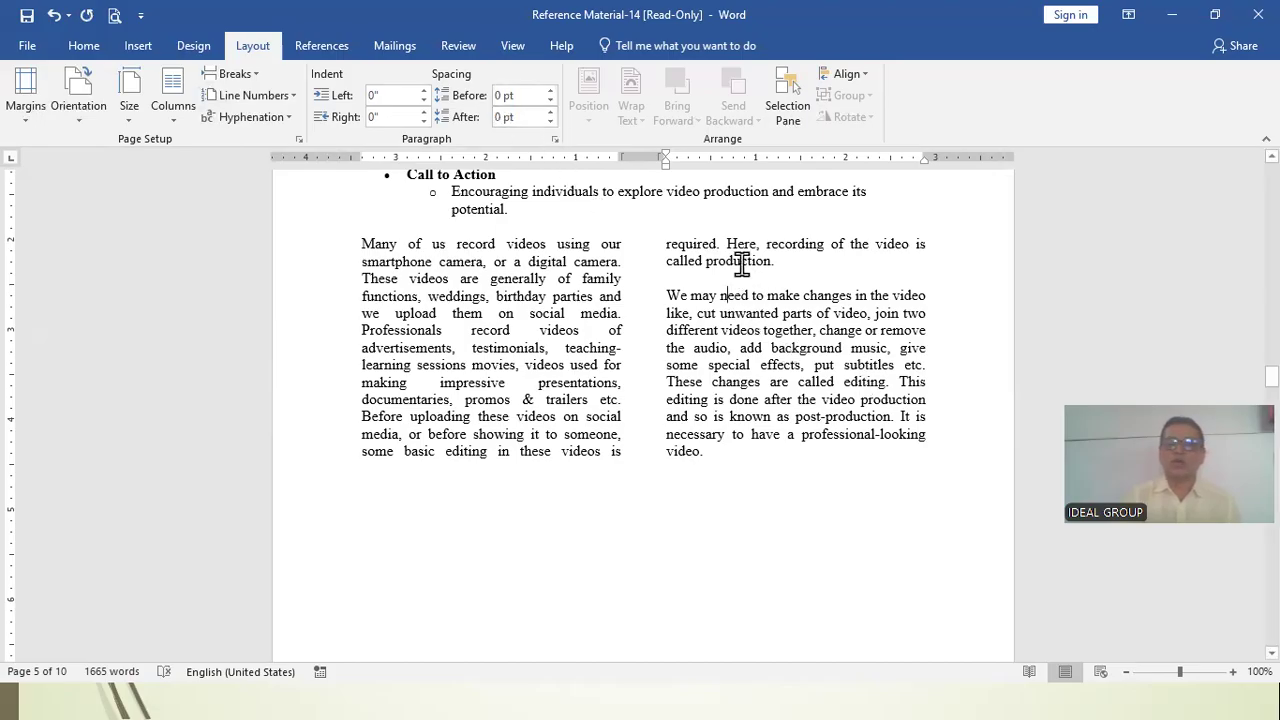
left_click(550, 121)
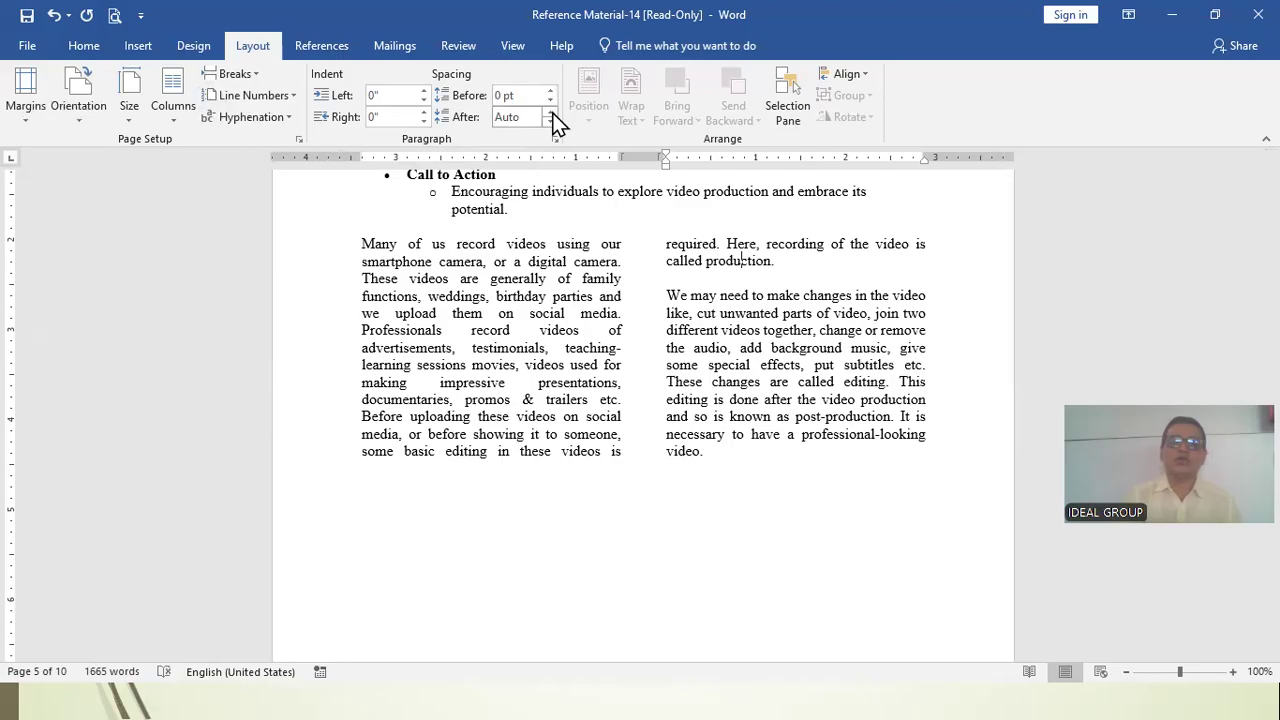
left_click(551, 113)
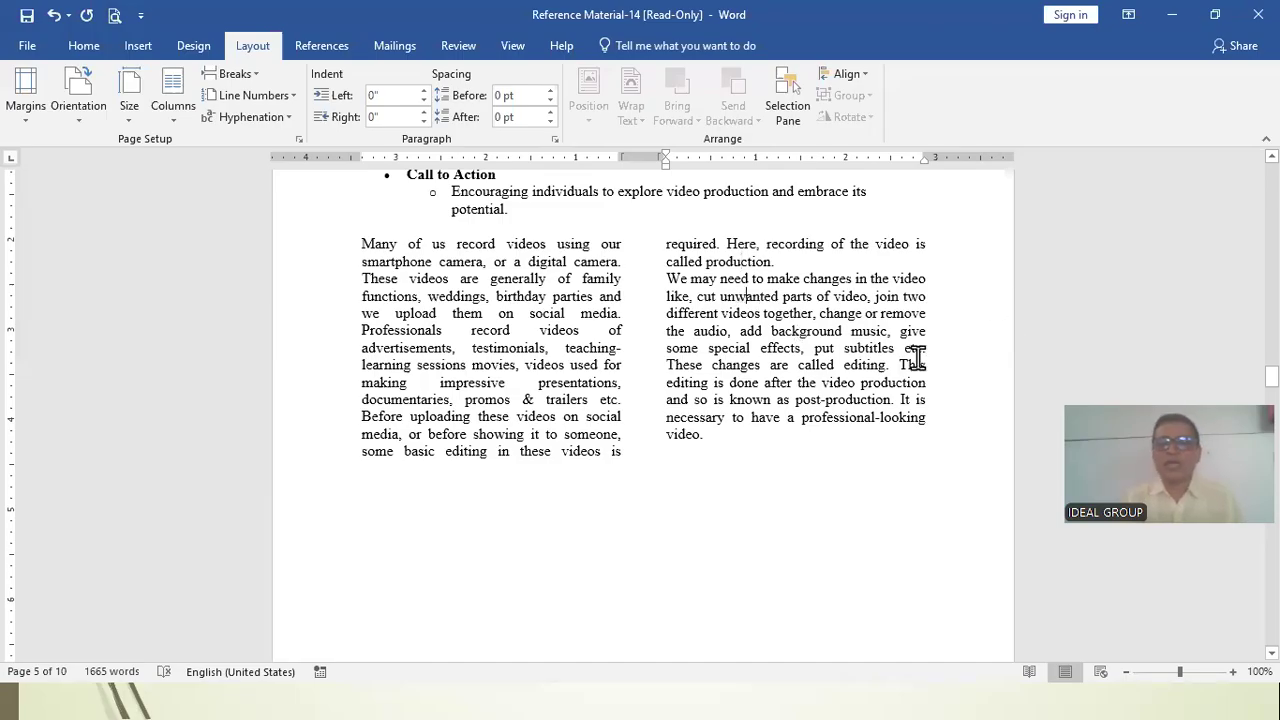
Step: Try 12 pt spacing before the "We may need to make changes" paragraph, and return it to 0 pt
left_click(551, 91)
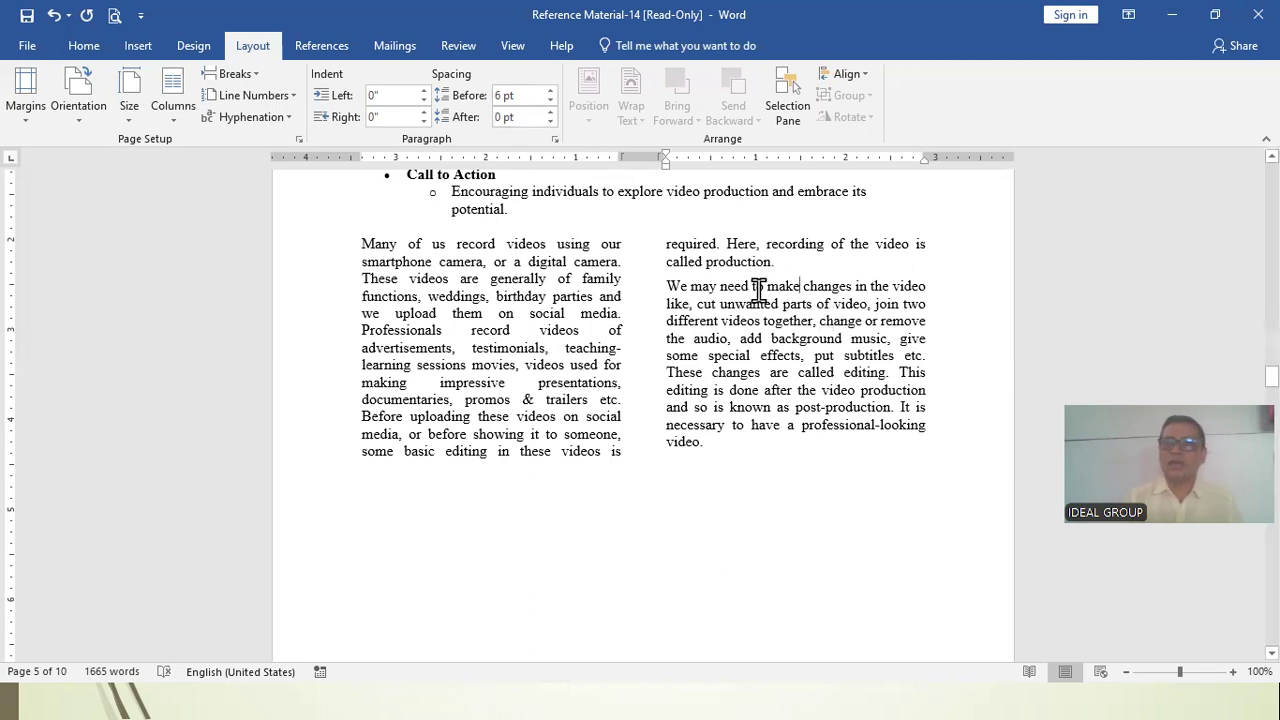
left_click(550, 90)
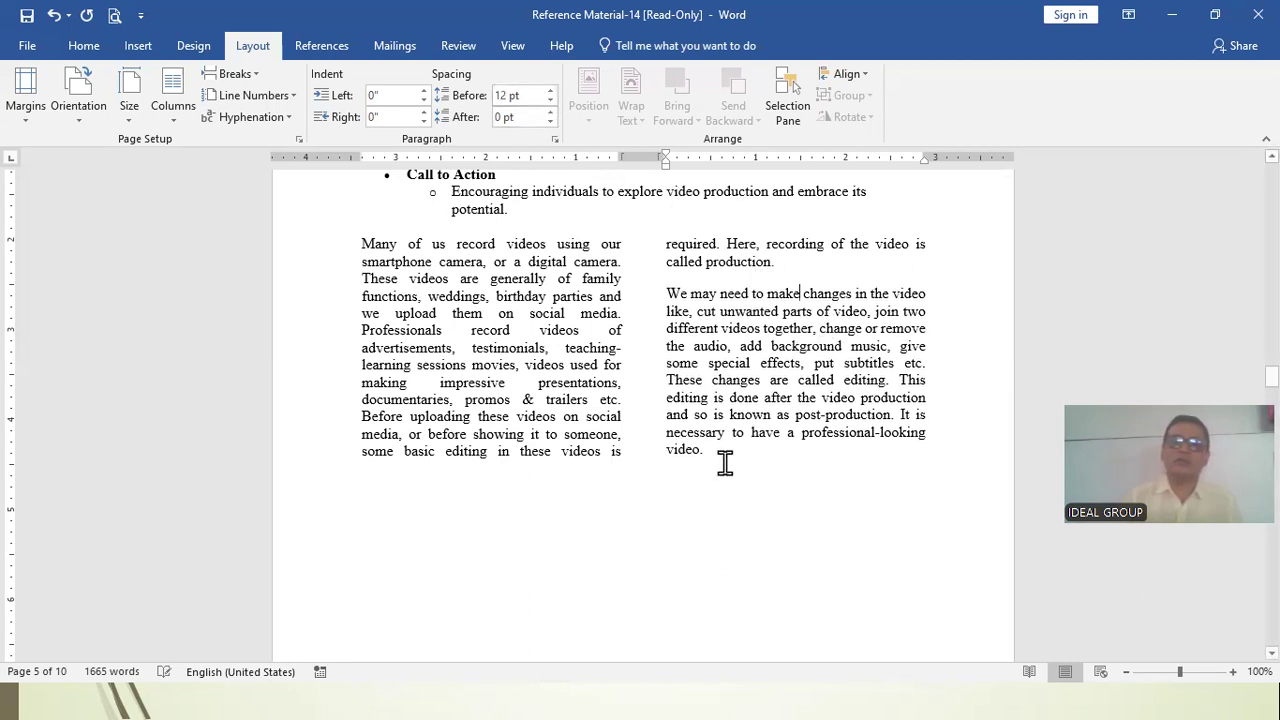
left_click(550, 100)
left_click(550, 100)
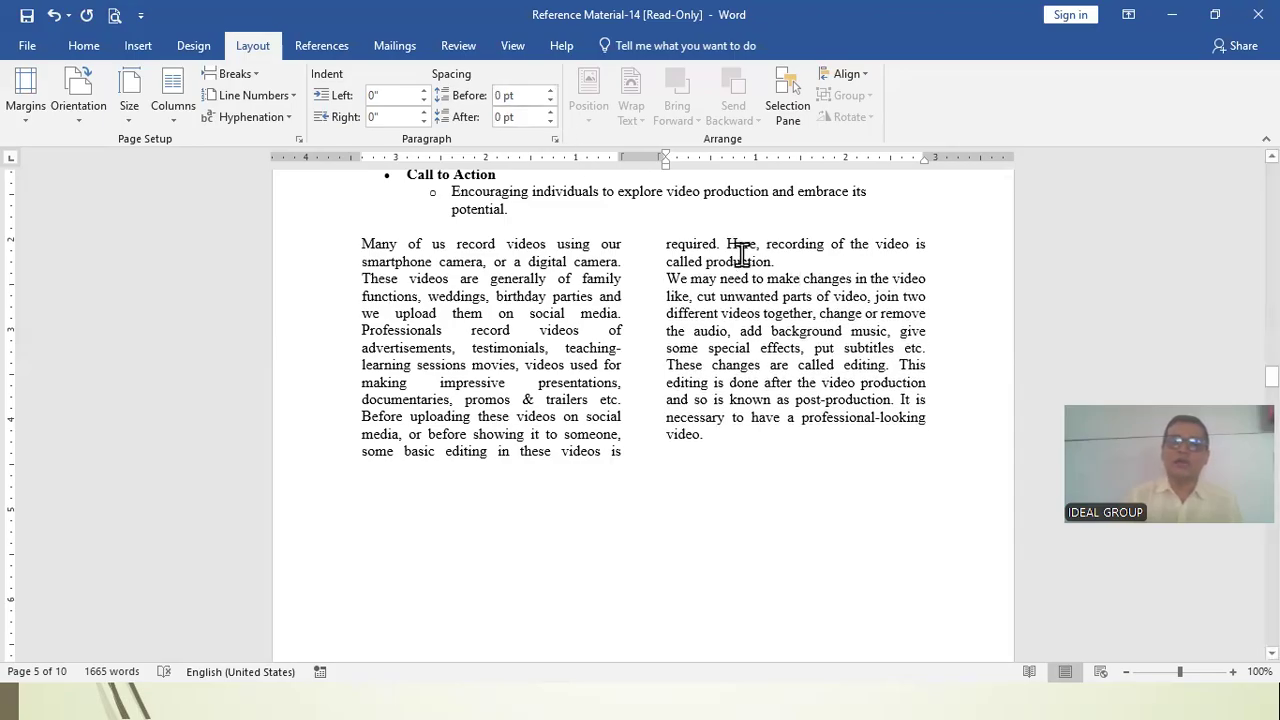
Step: Set the spacing after the "Many of us record videos" paragraph to 12 pt
left_click(557, 280)
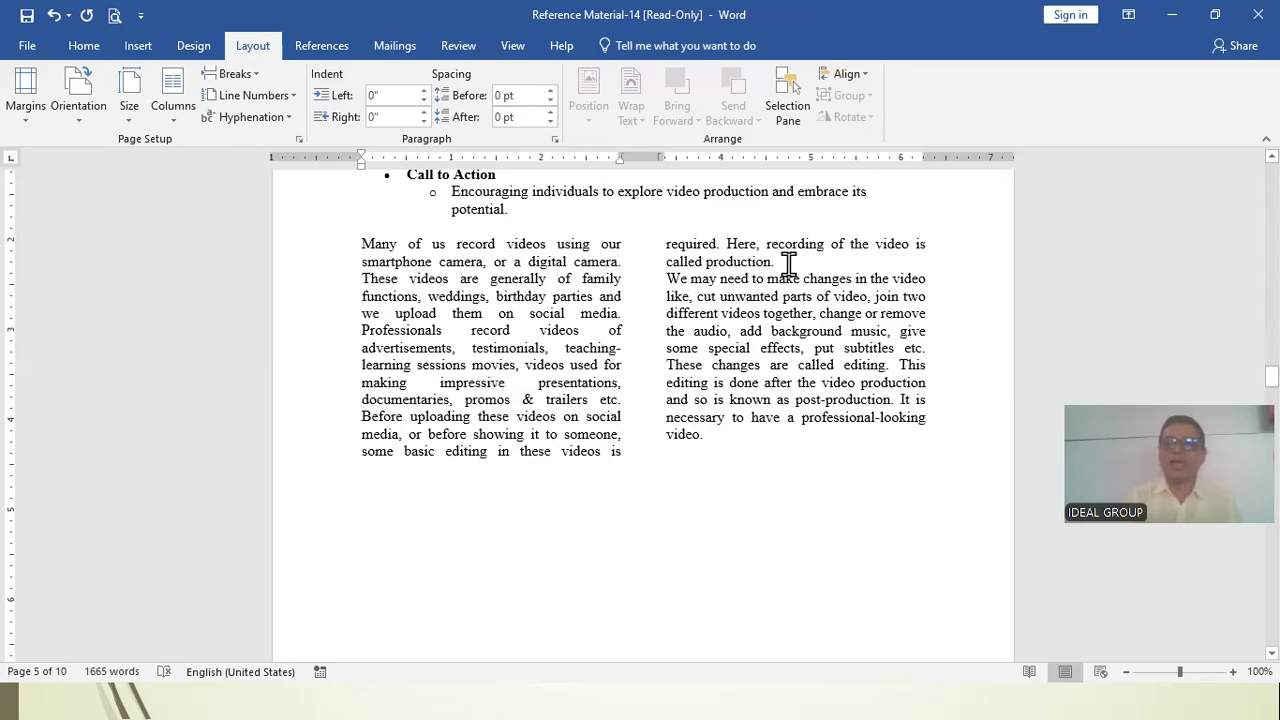
left_click(549, 112)
left_click(549, 112)
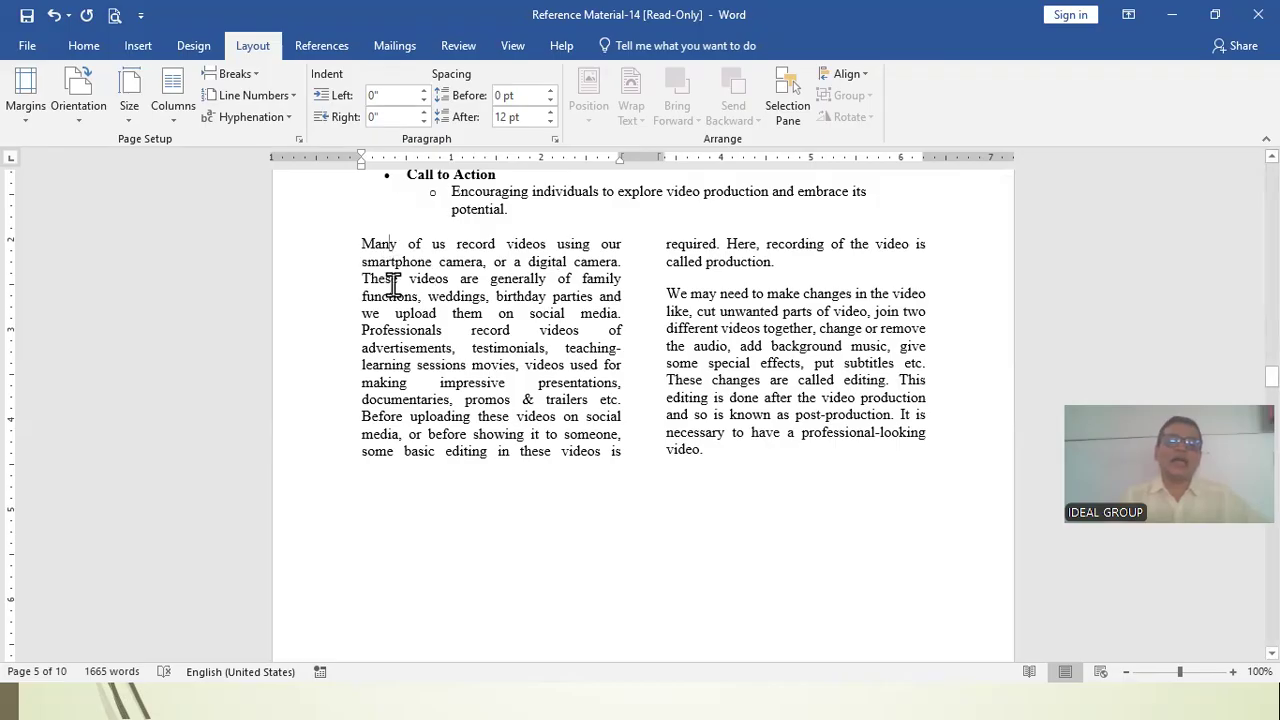
Step: Try a 0.3" left indent on the "Many of us record videos" paragraph, and reset it to 0"
left_click_drag(362, 243, 418, 296)
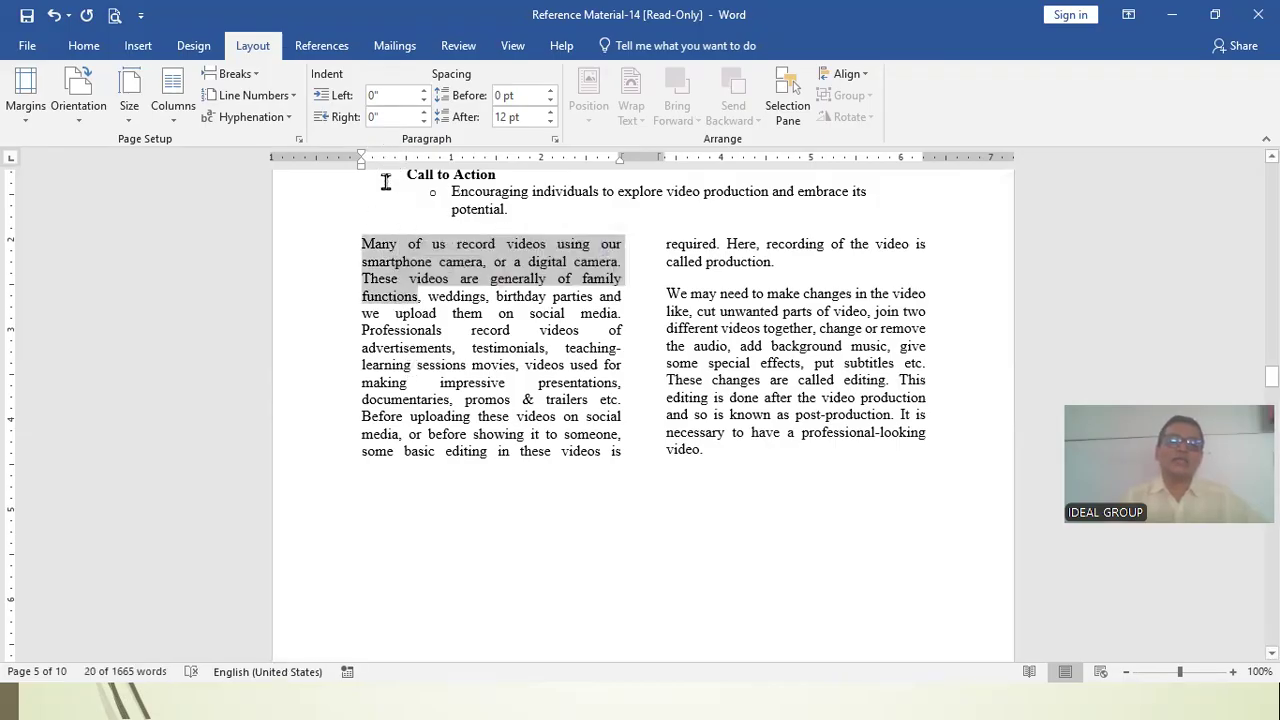
left_click(423, 89)
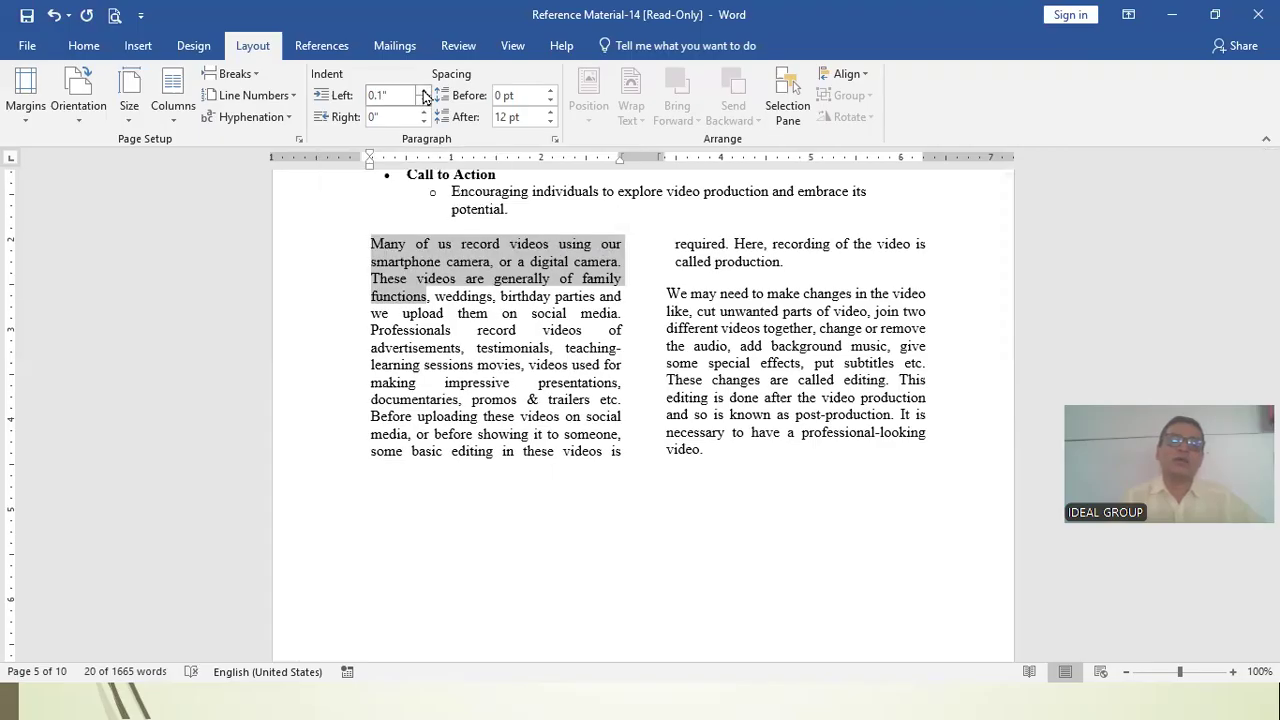
left_click(423, 89)
left_click(423, 89)
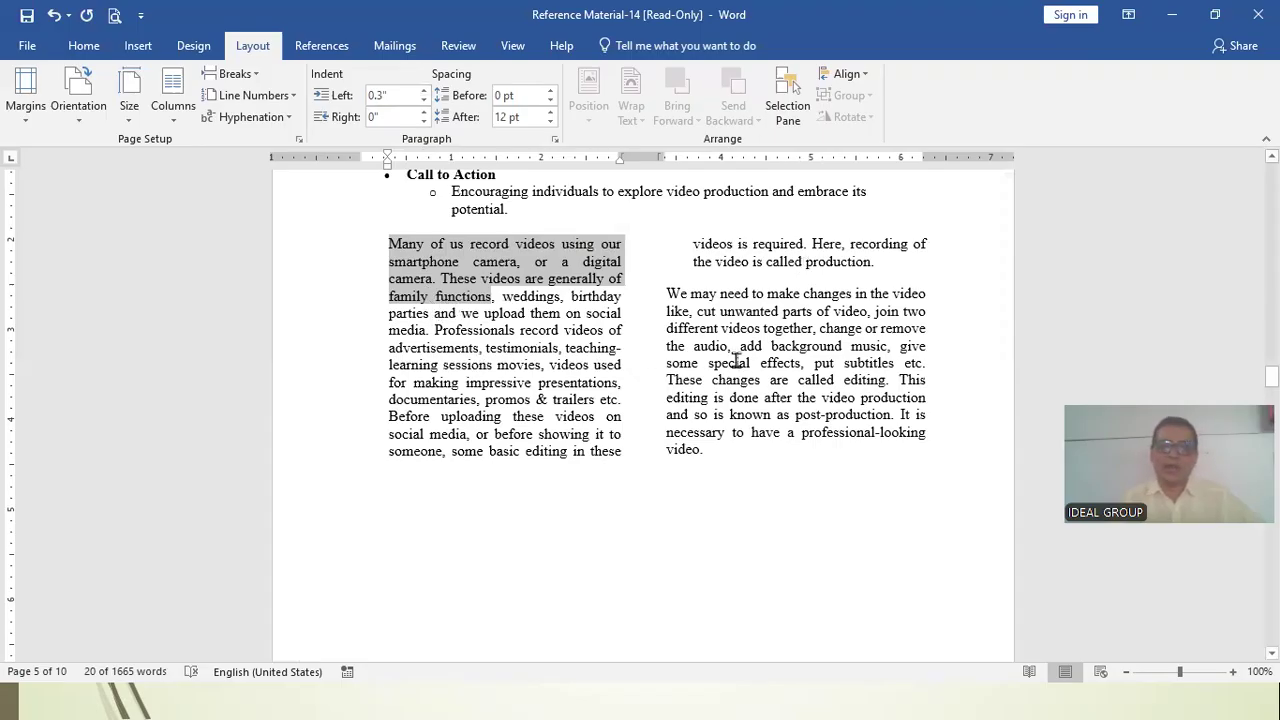
left_click(423, 100)
left_click(423, 100)
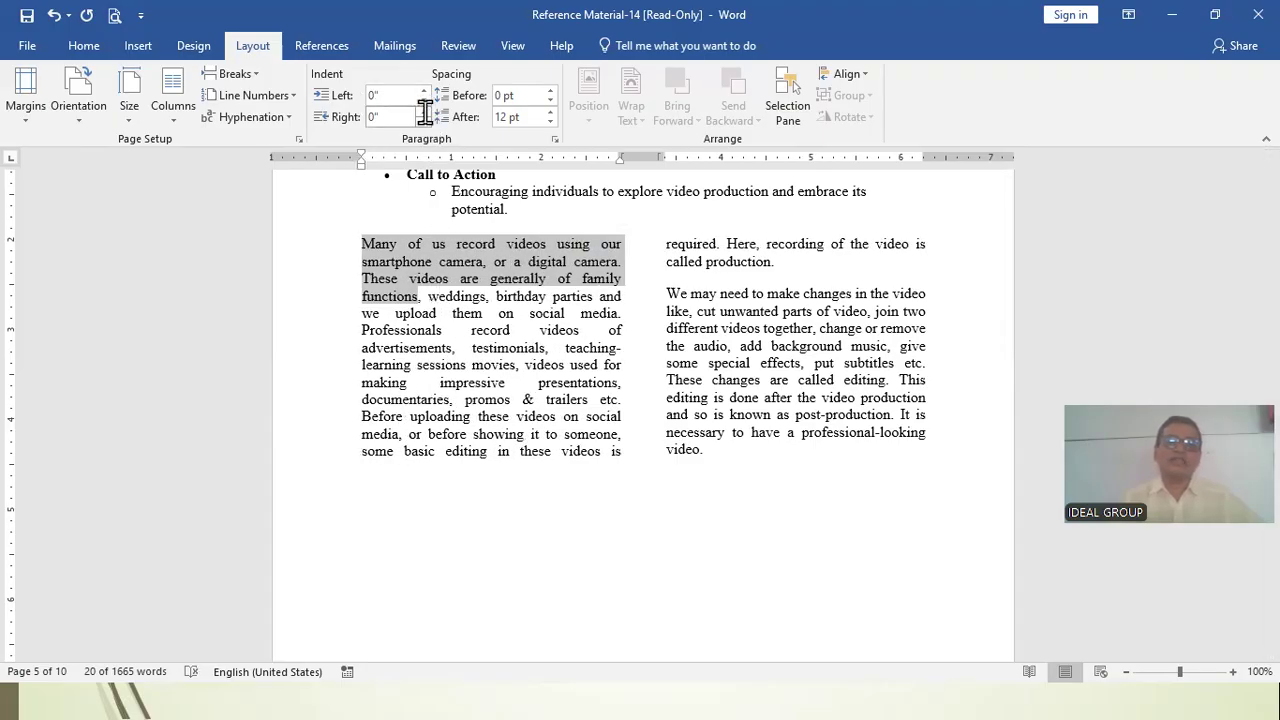
Step: Try a 0.4" right indent on the "Many of us record videos" paragraph, reset it to 0" and clear the selection
left_click(424, 112)
left_click(424, 112)
left_click(424, 112)
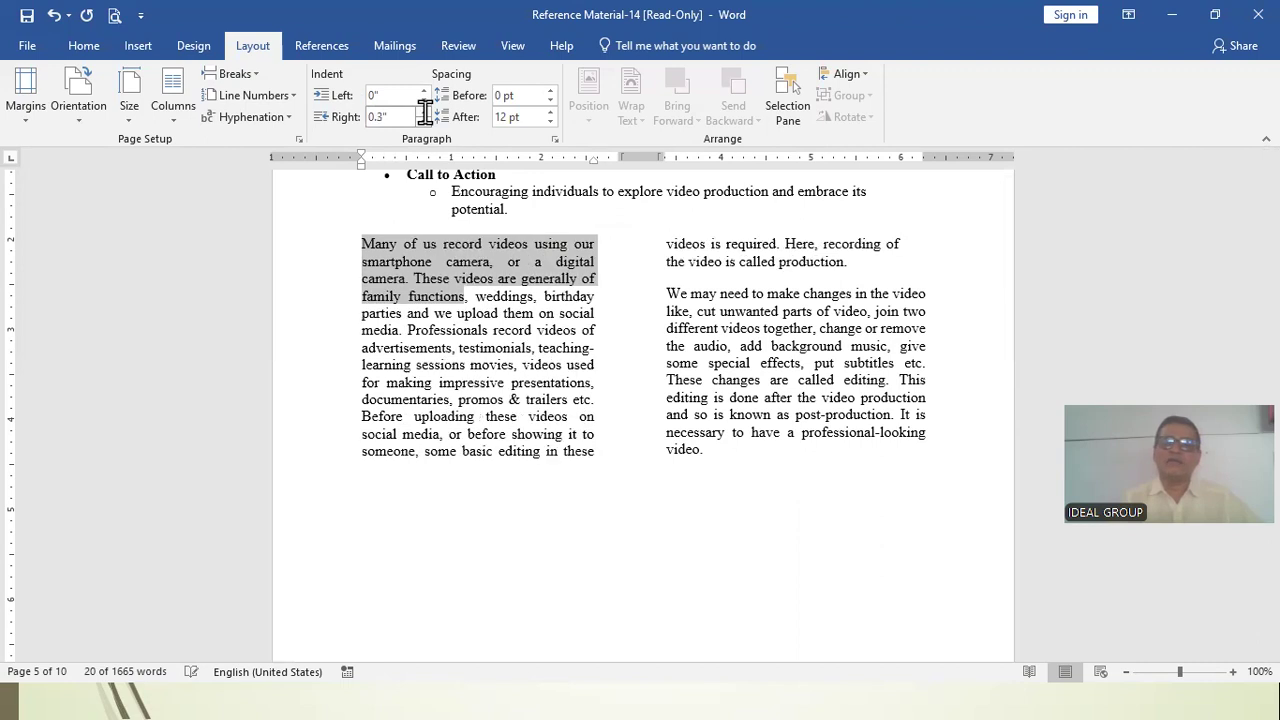
left_click(424, 112)
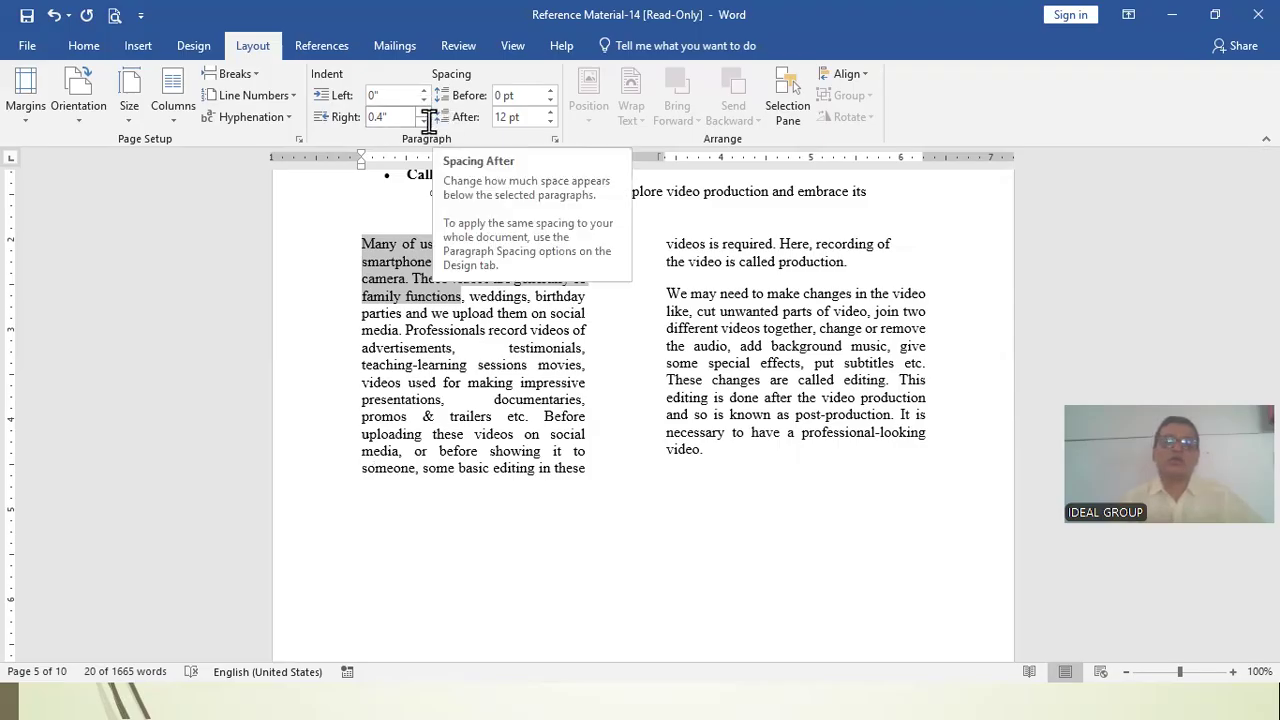
left_click(424, 121)
left_click(424, 121)
left_click(424, 121)
left_click(424, 121)
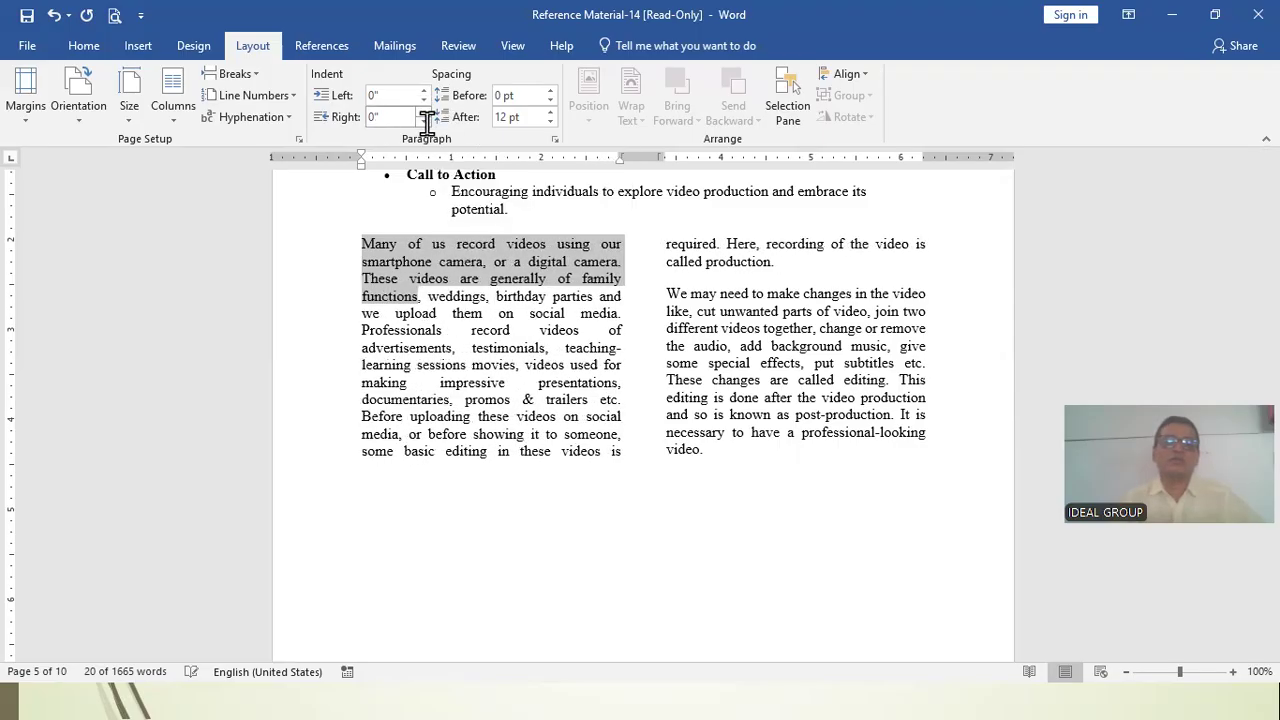
left_click(479, 355)
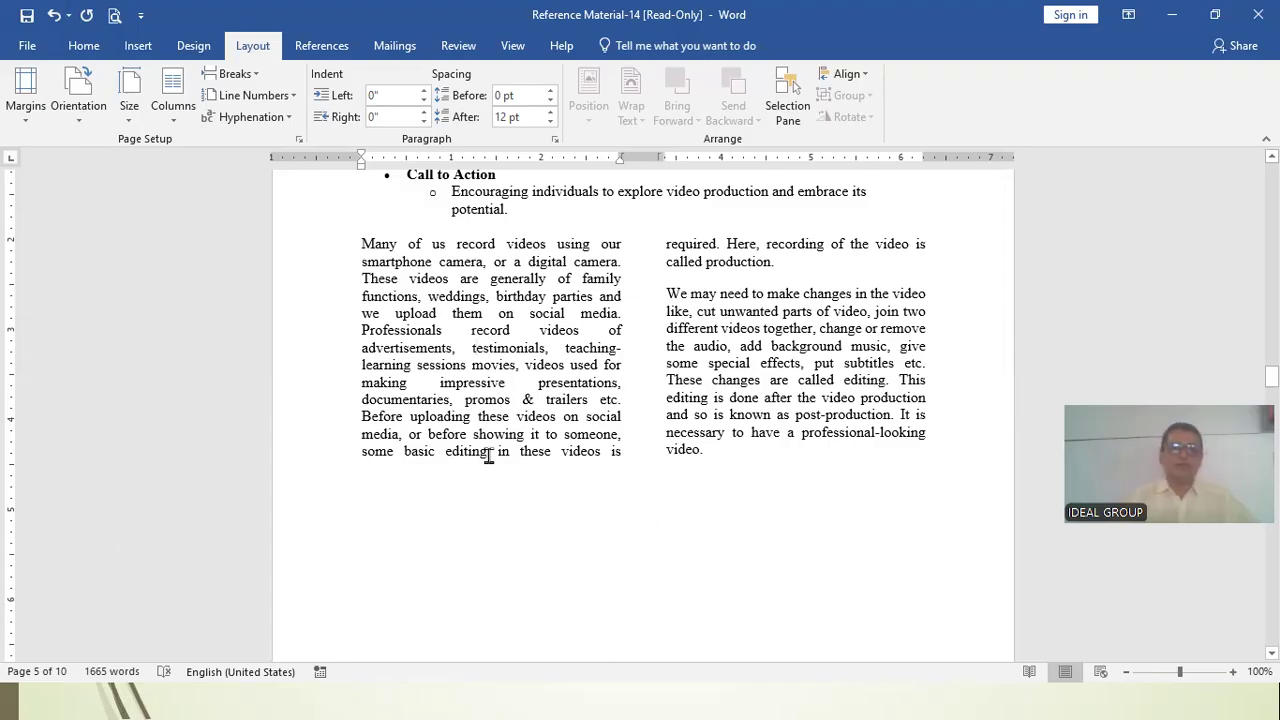
scroll(489, 456, "up", 10)
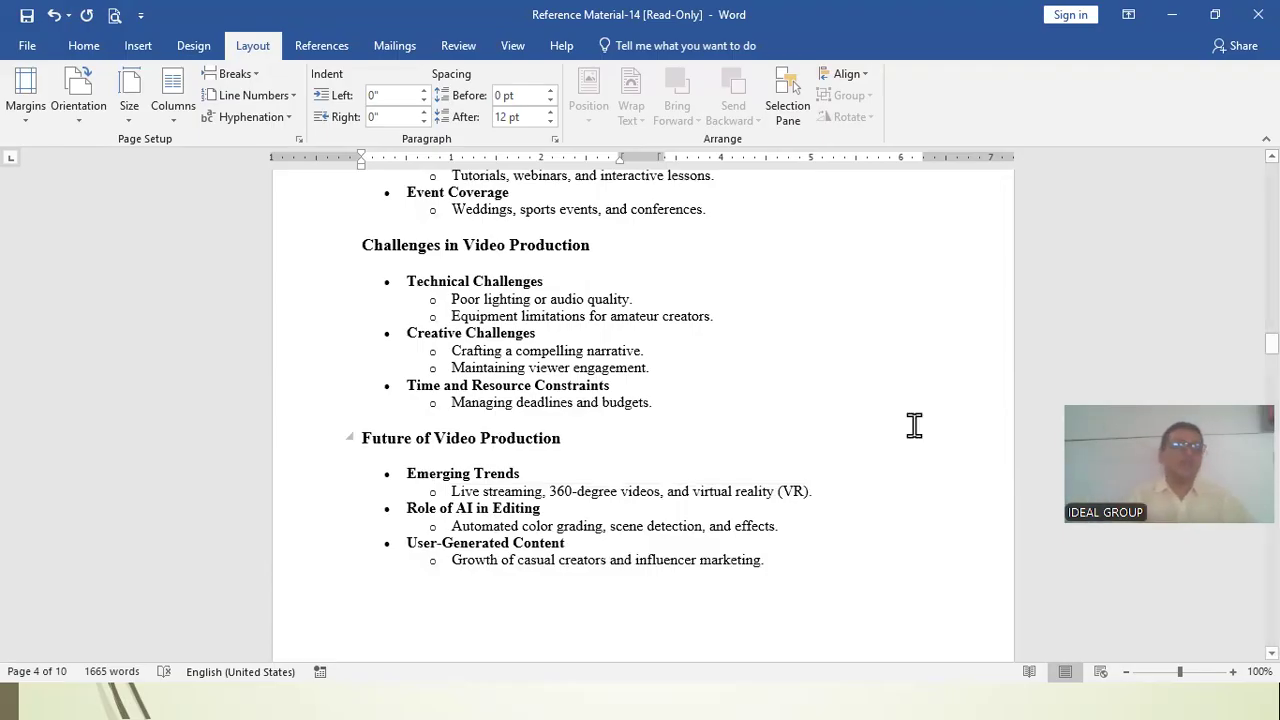
Step: Show the document with multiple pages side by side, starting from the first page
left_click(648, 427)
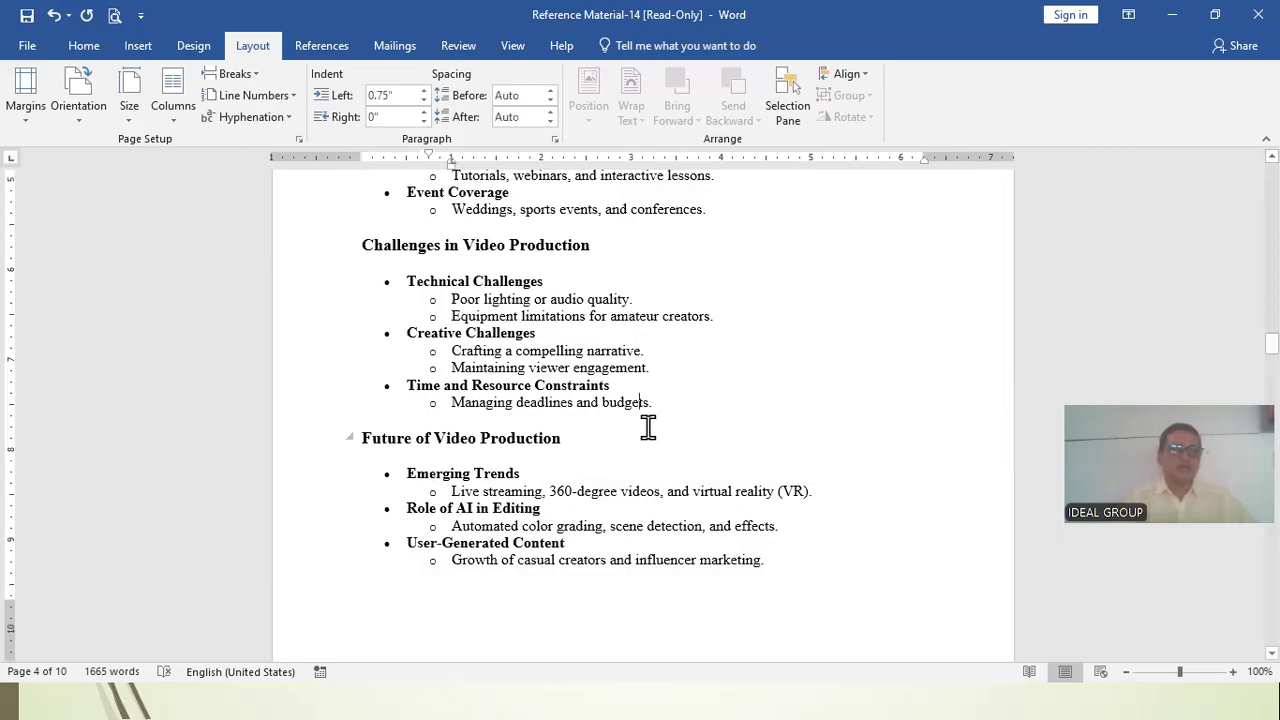
scroll(600, 380, "up", 15)
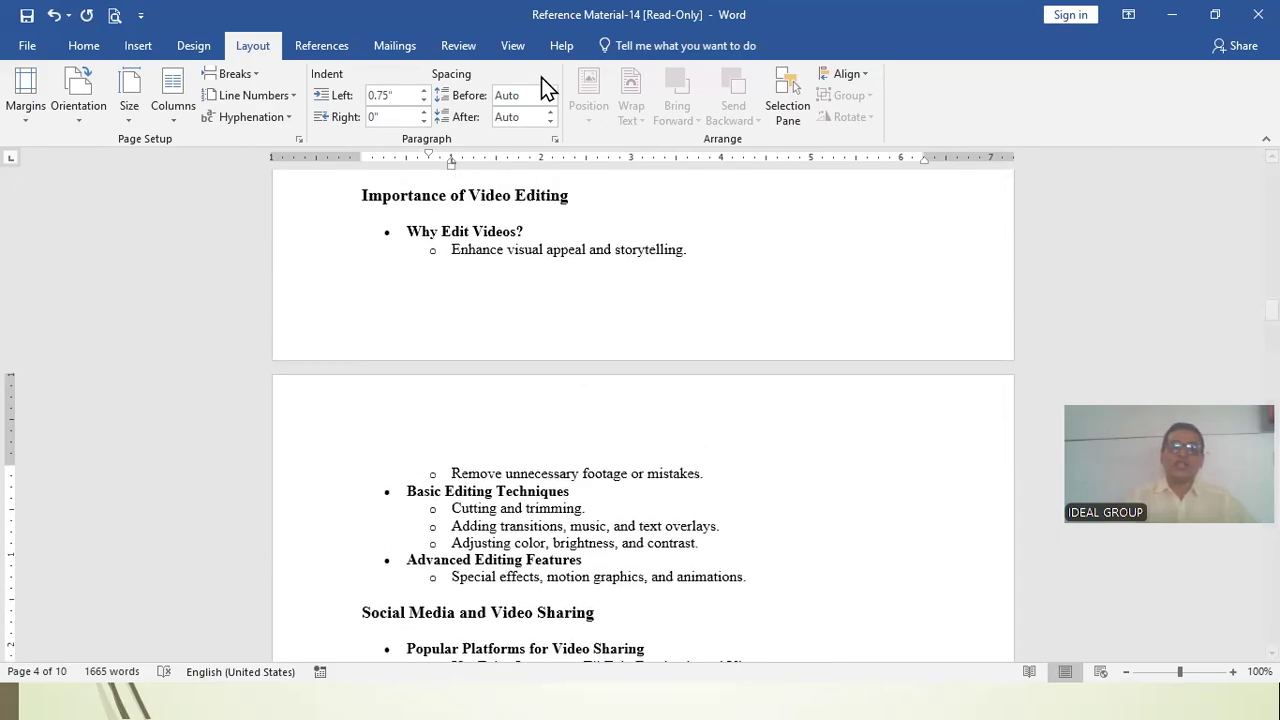
left_click(519, 51)
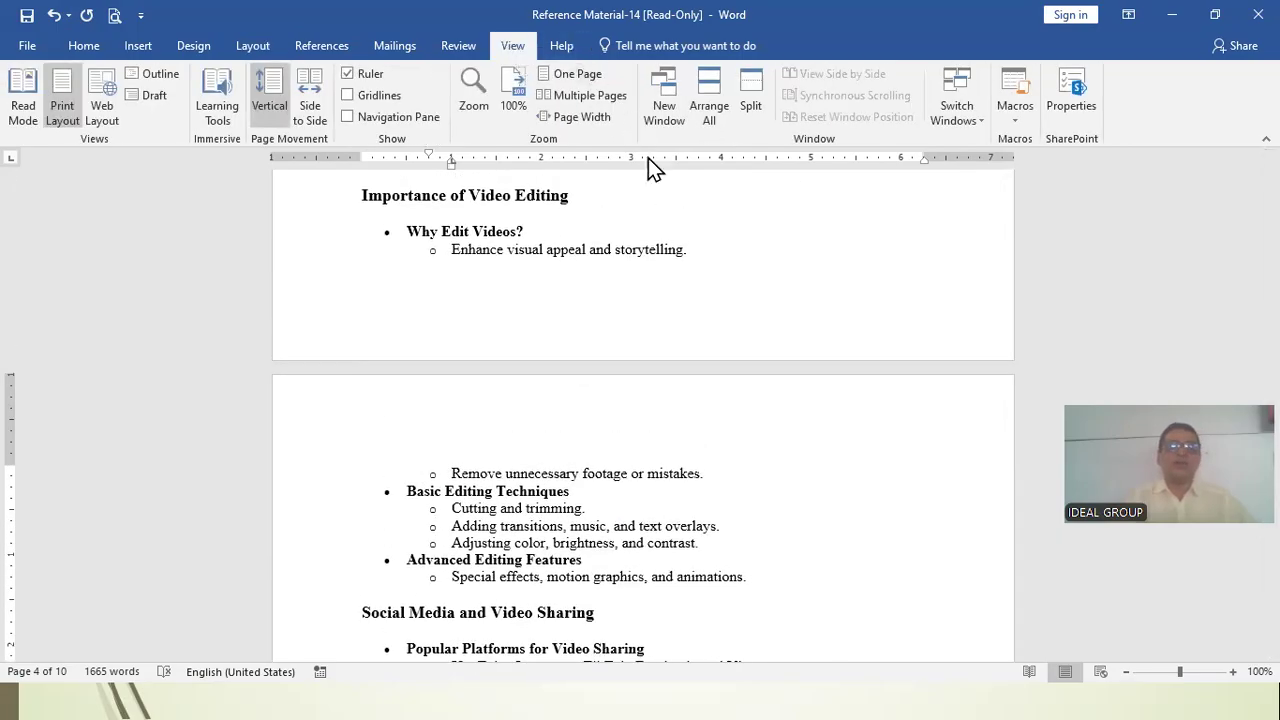
left_click(586, 96)
scroll(642, 441, "up", 5)
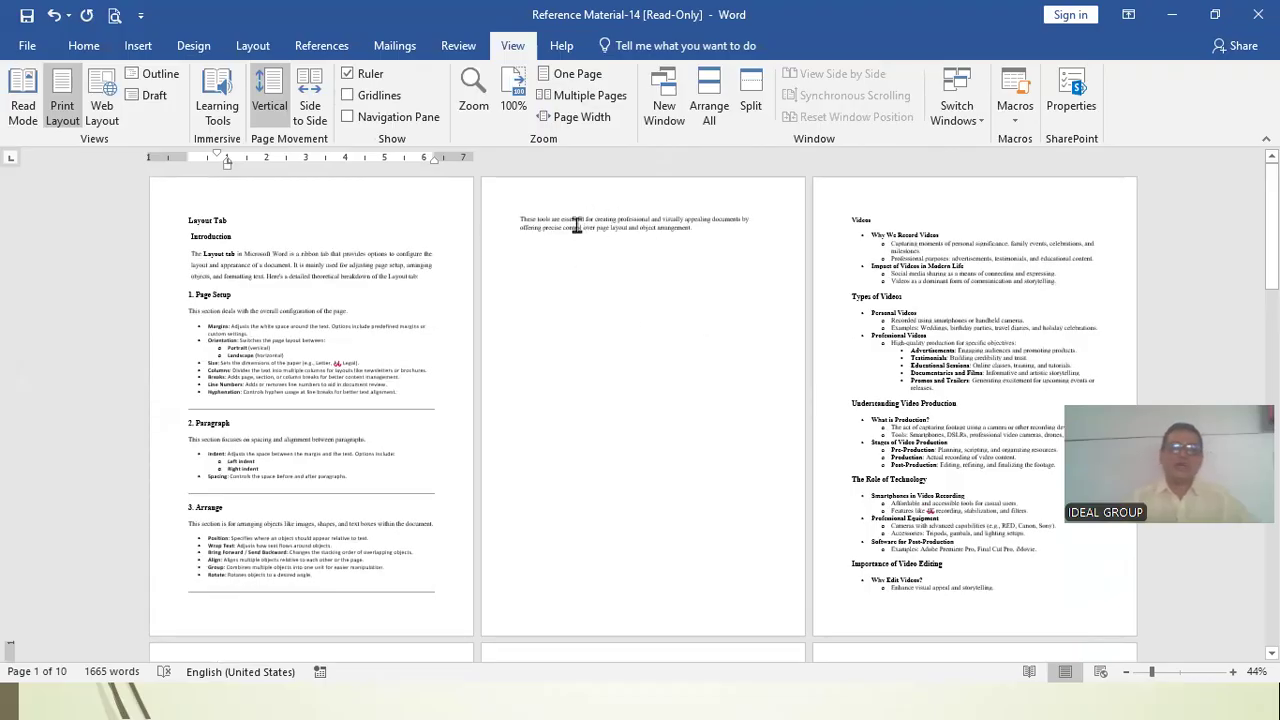
left_click(626, 31)
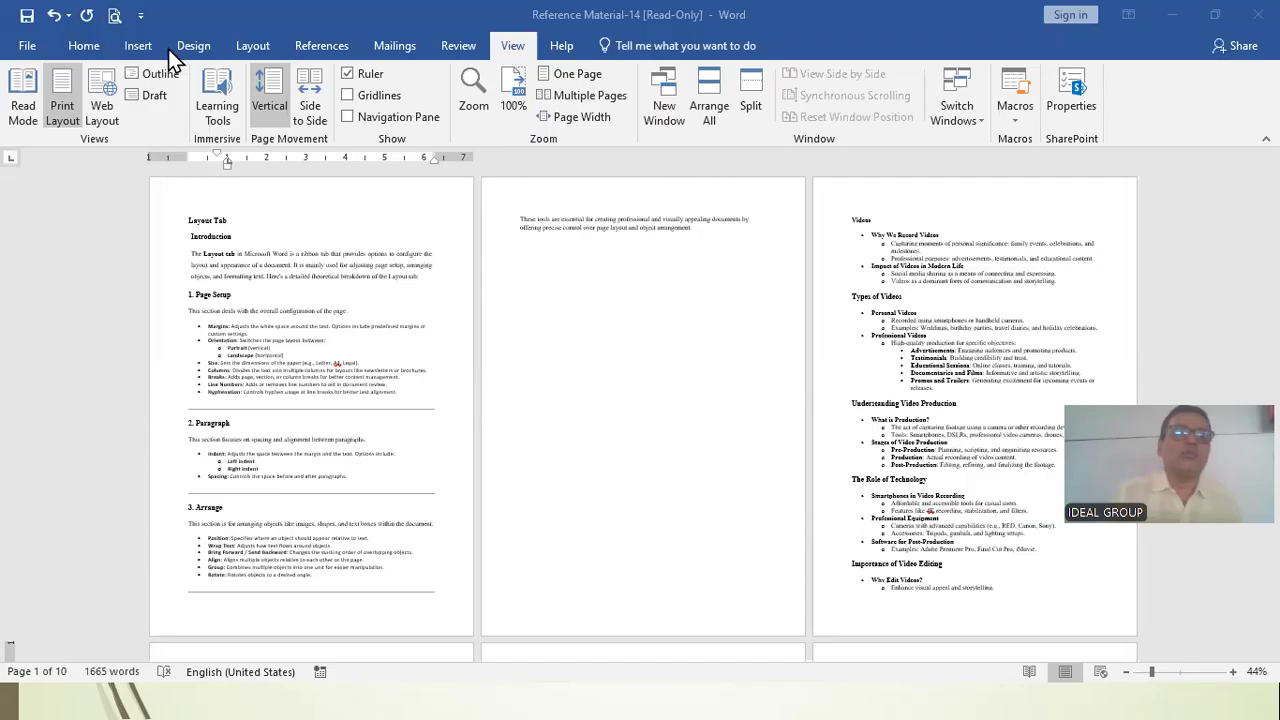
Step: Try custom margins of 0.9" top and bottom for this section and check the text flow across the pages
left_click(260, 47)
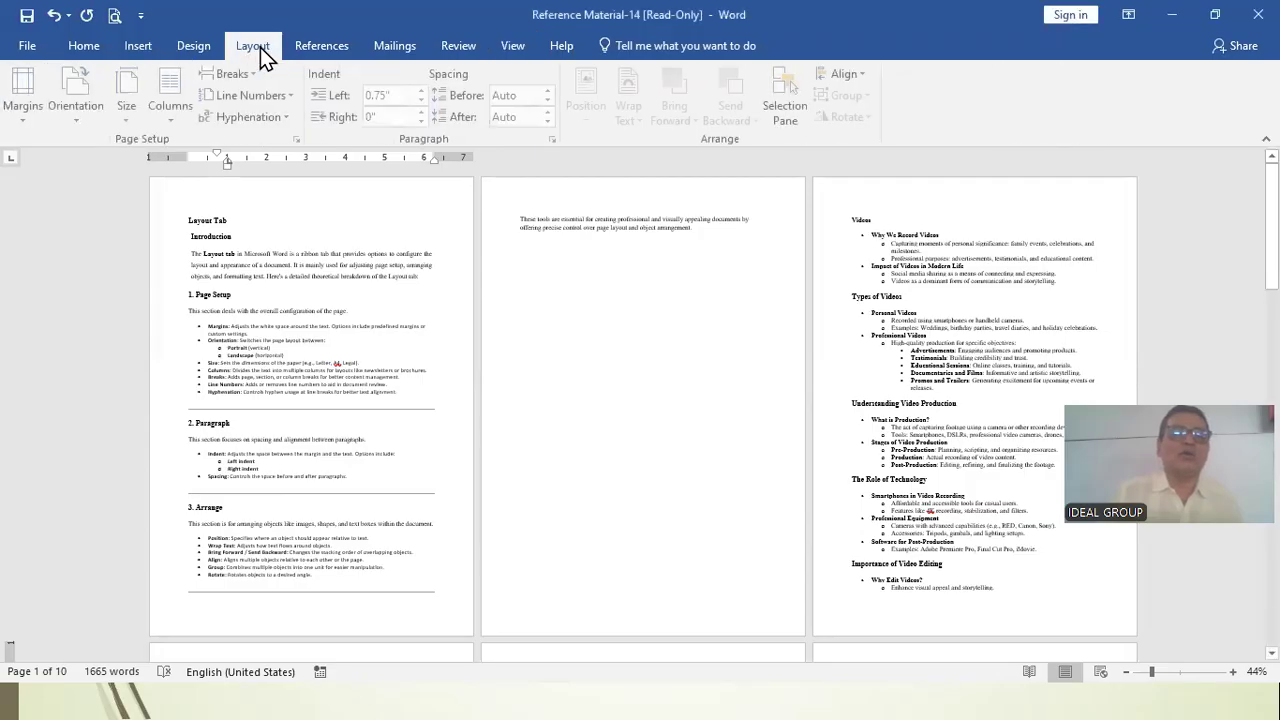
left_click(97, 120)
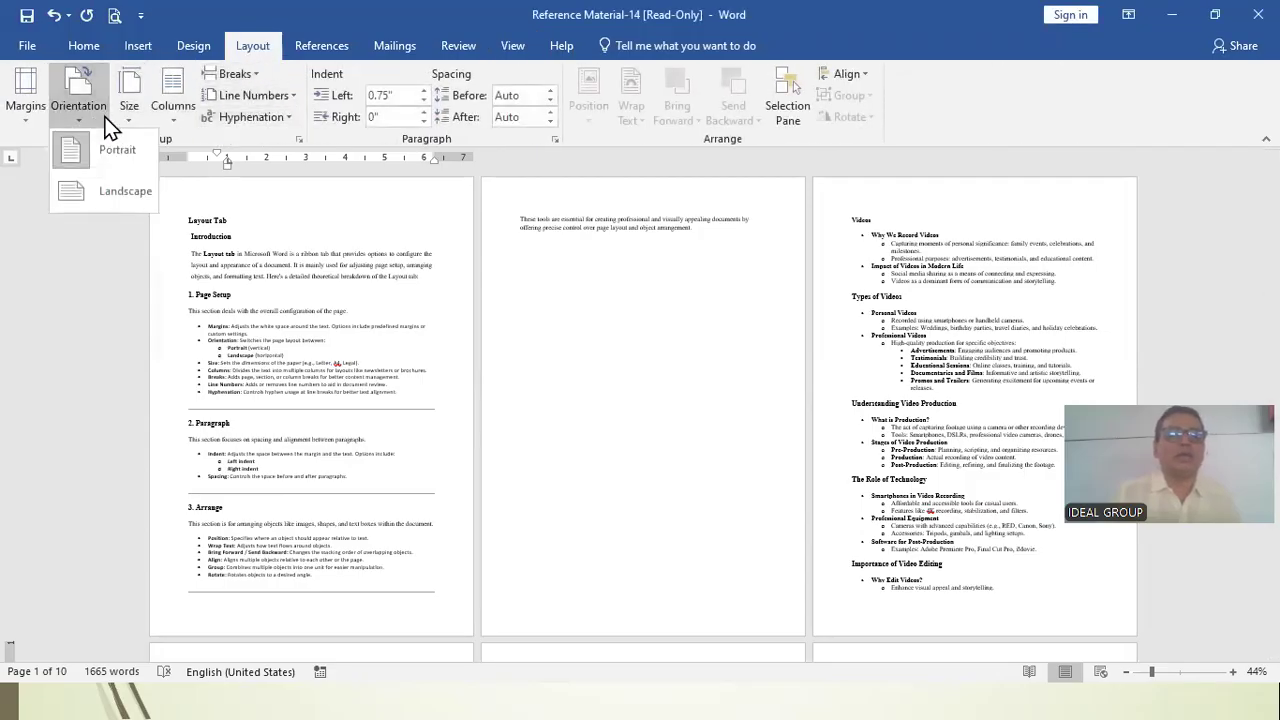
left_click(33, 115)
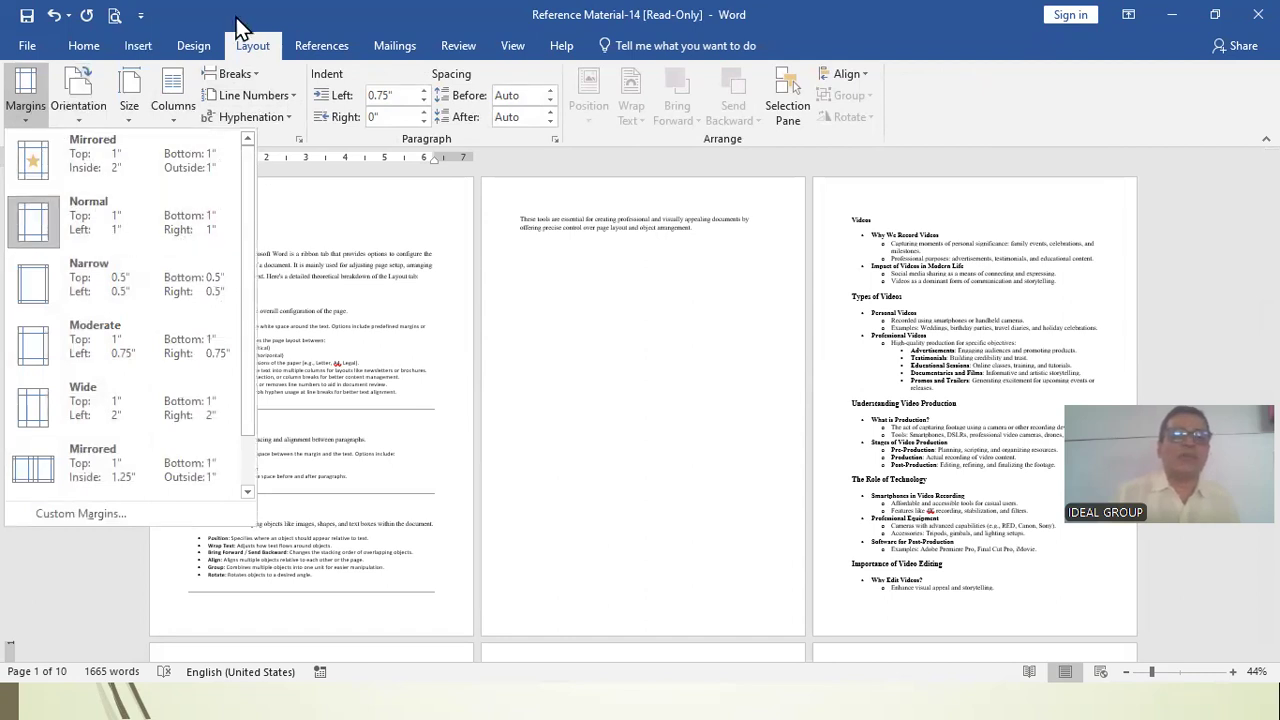
left_click(268, 20)
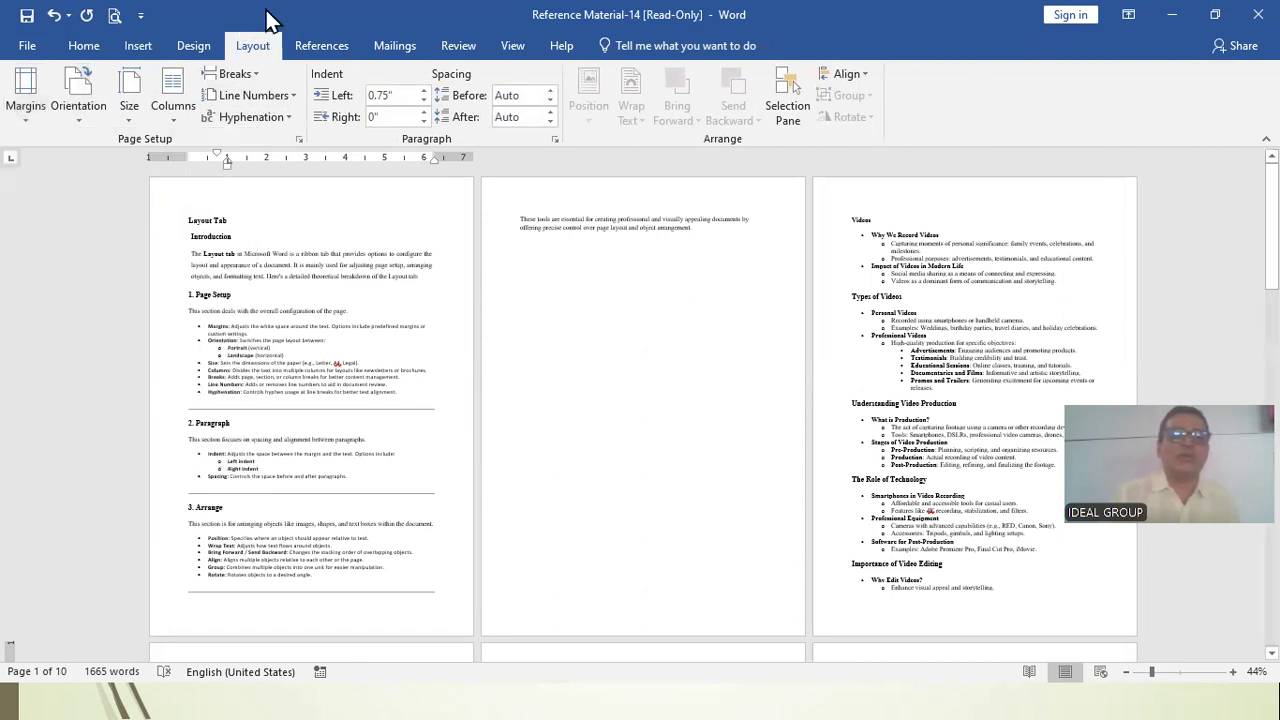
left_click(28, 119)
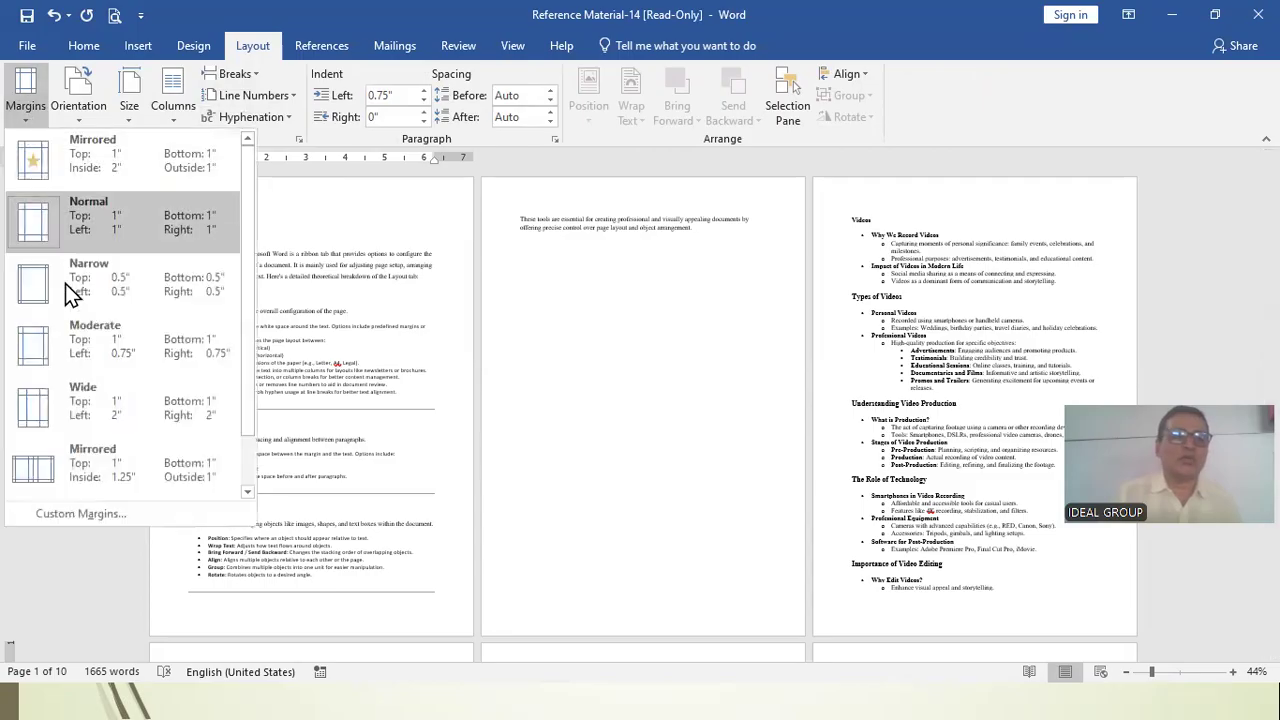
left_click(103, 514)
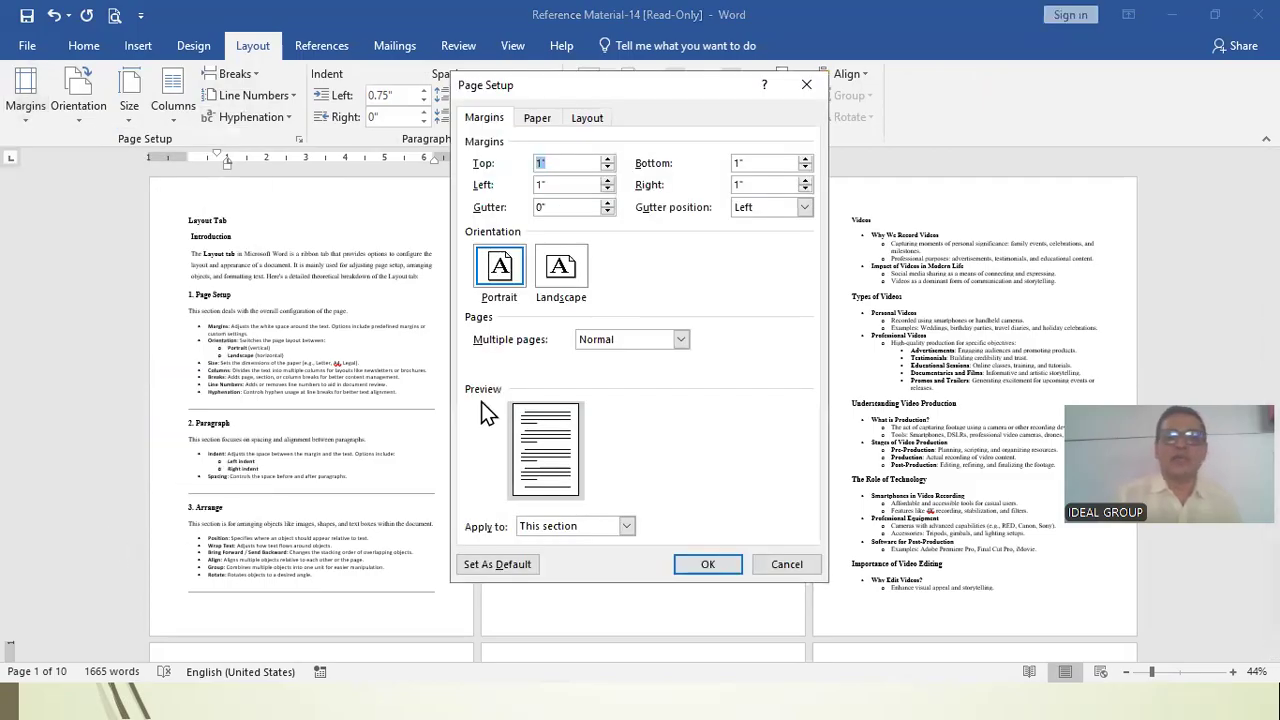
left_click(607, 169)
left_click(805, 168)
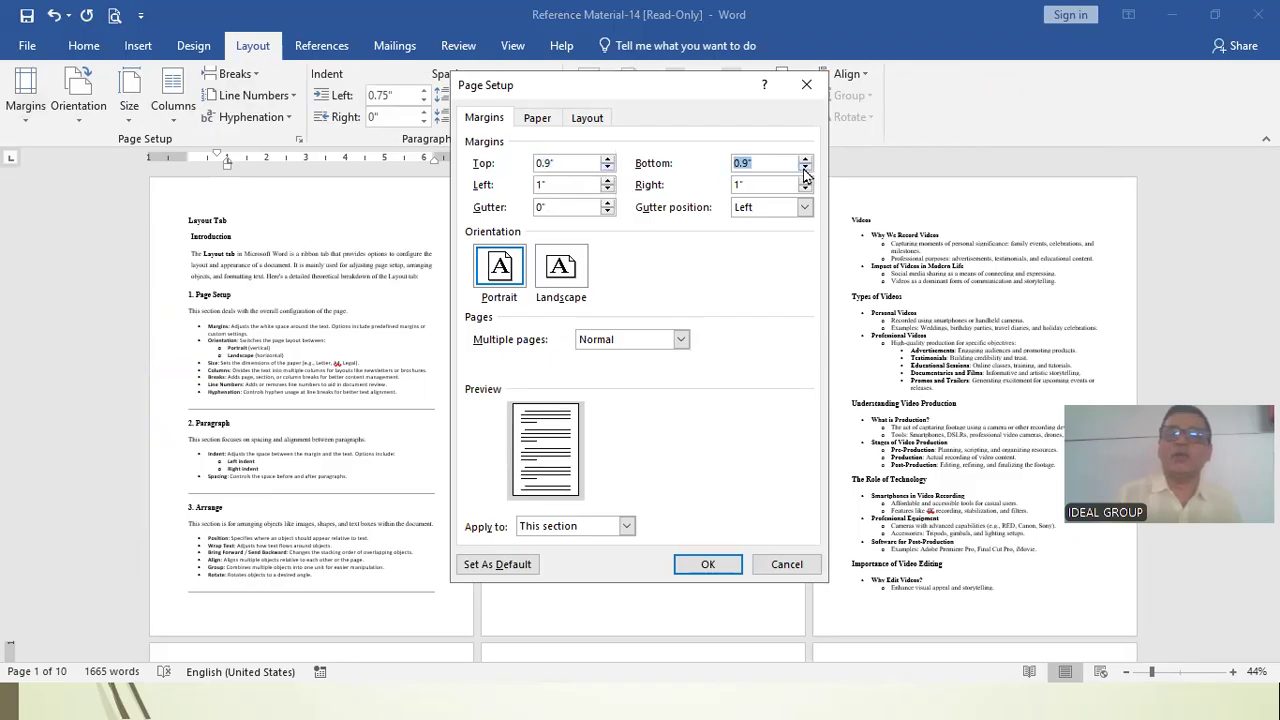
left_click(735, 564)
scroll(732, 561, "down", 4)
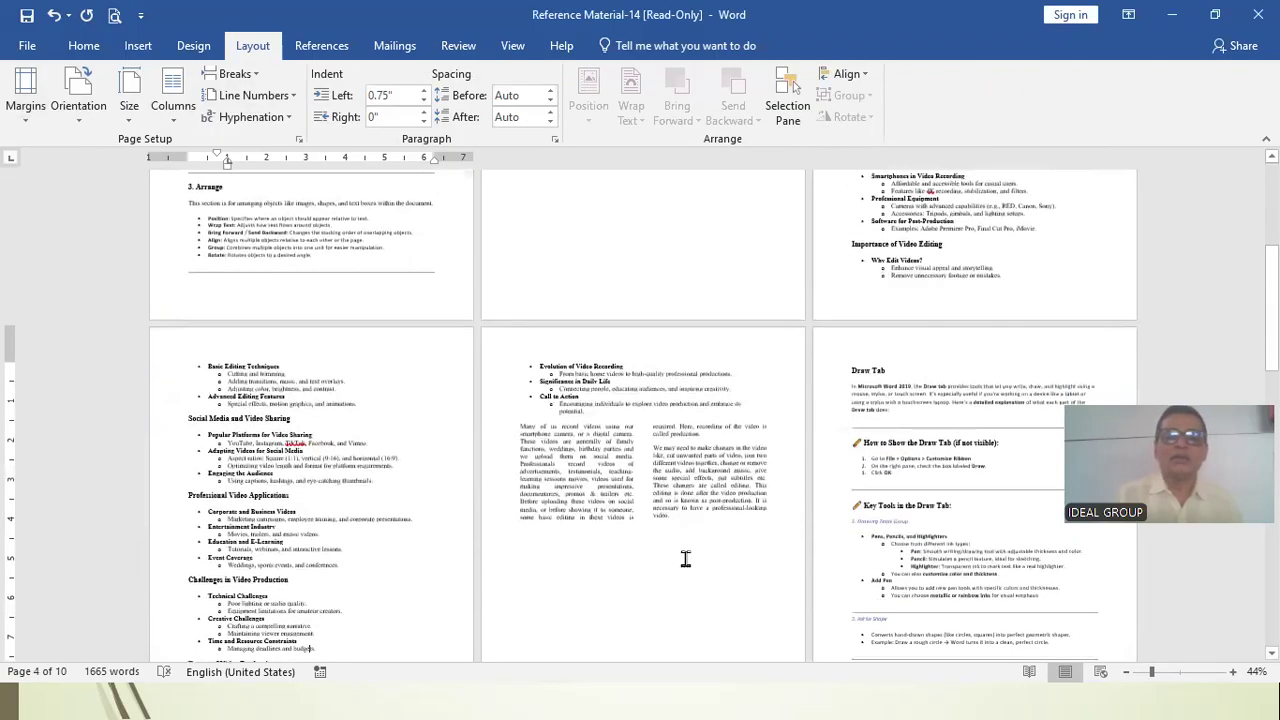
scroll(562, 527, "up", 2)
scroll(562, 527, "up", 3)
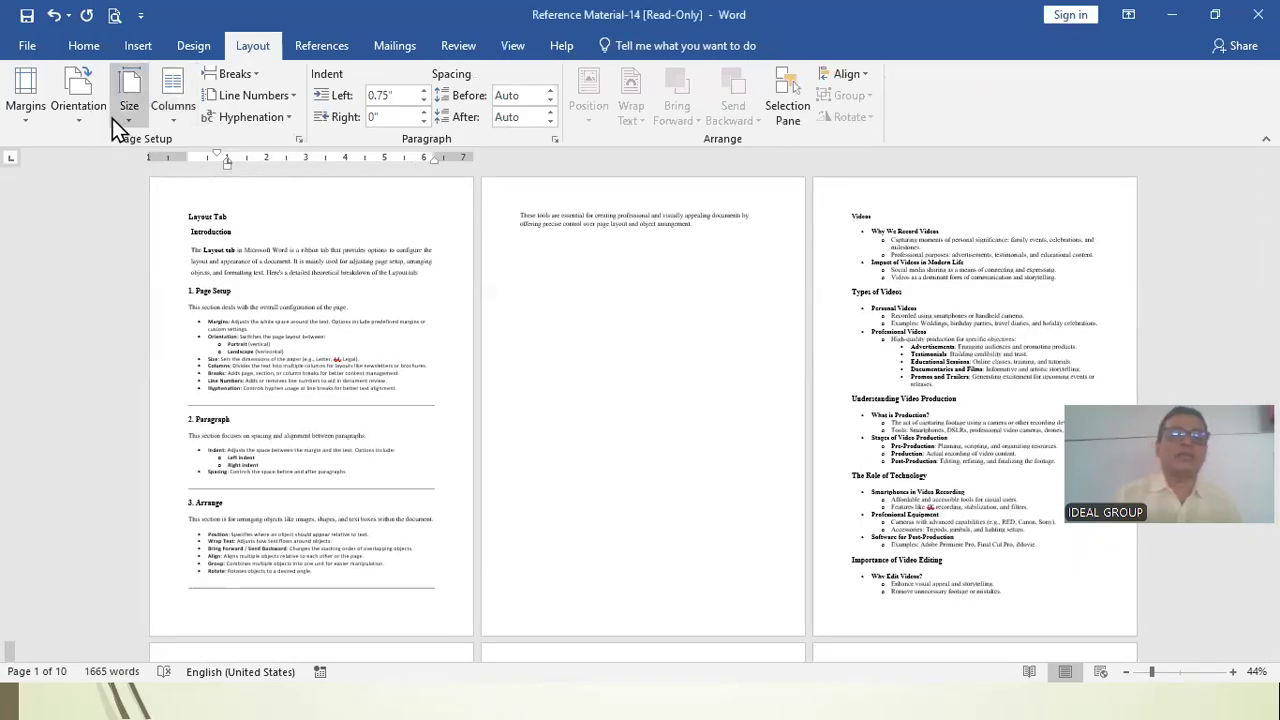
Step: Try reducing the section's custom top and bottom margins to 0.8" and check the text flow across the pages
left_click(24, 112)
left_click(67, 516)
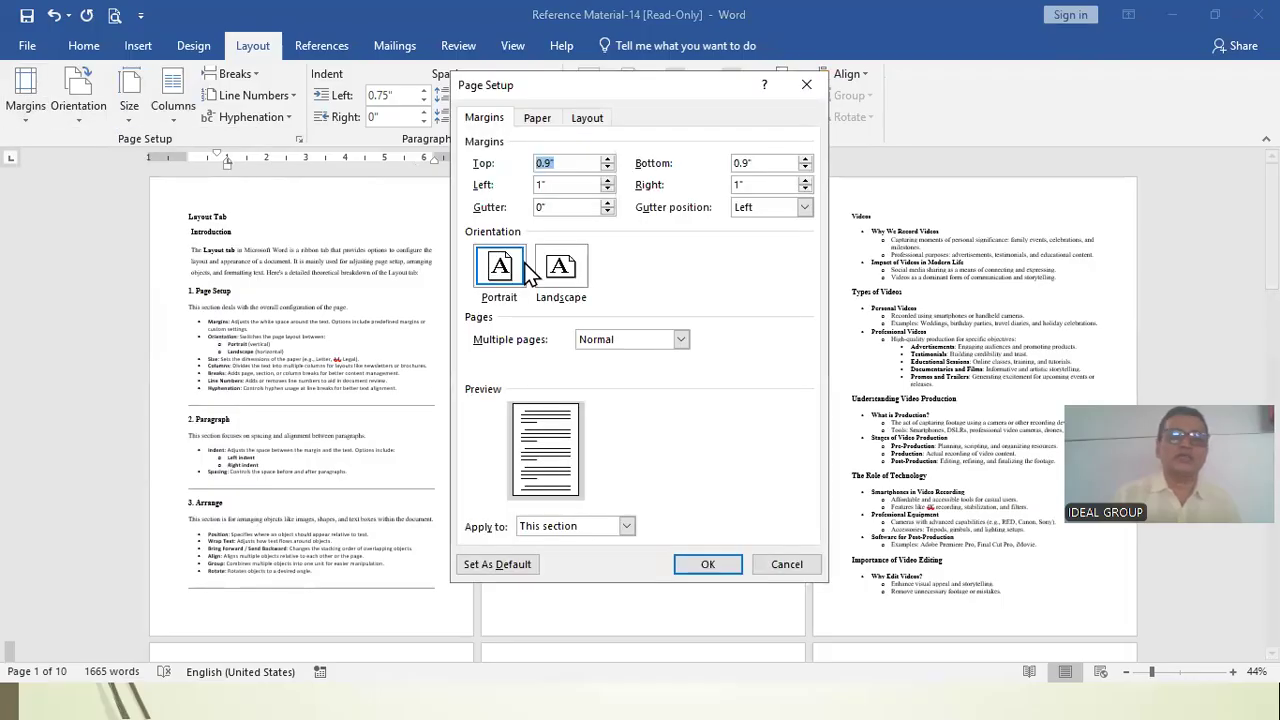
left_click(607, 168)
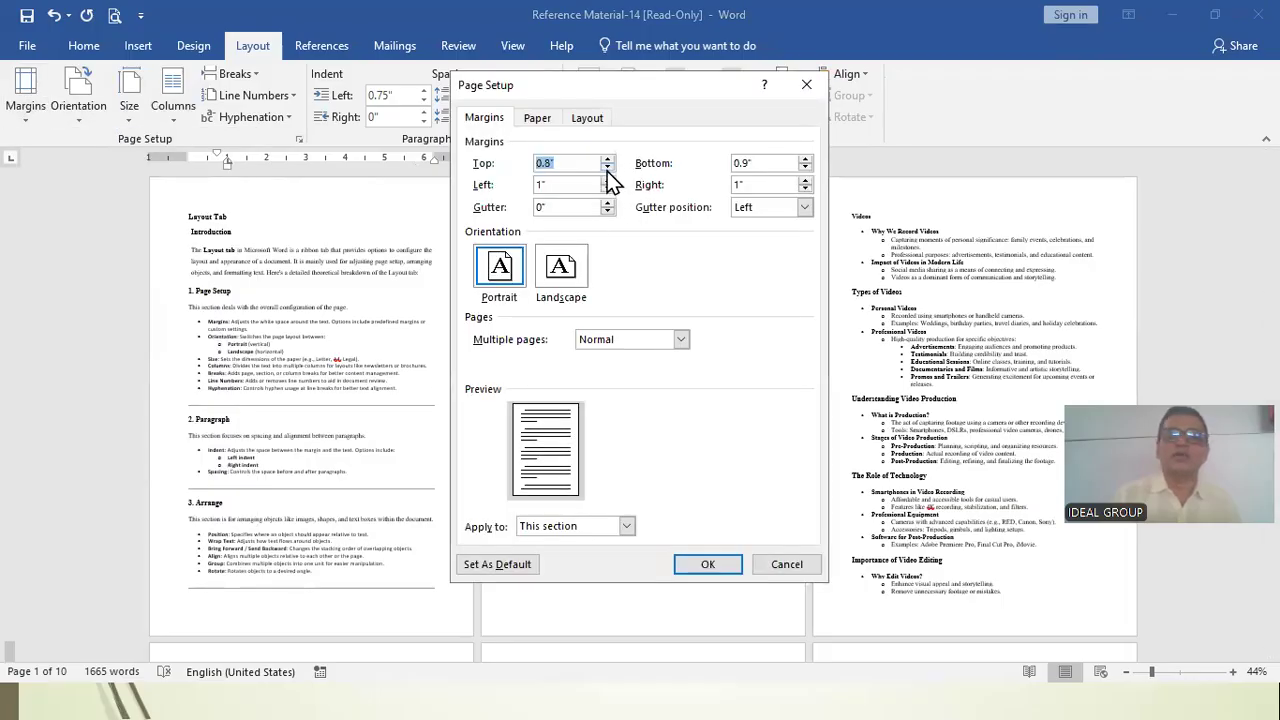
left_click(805, 170)
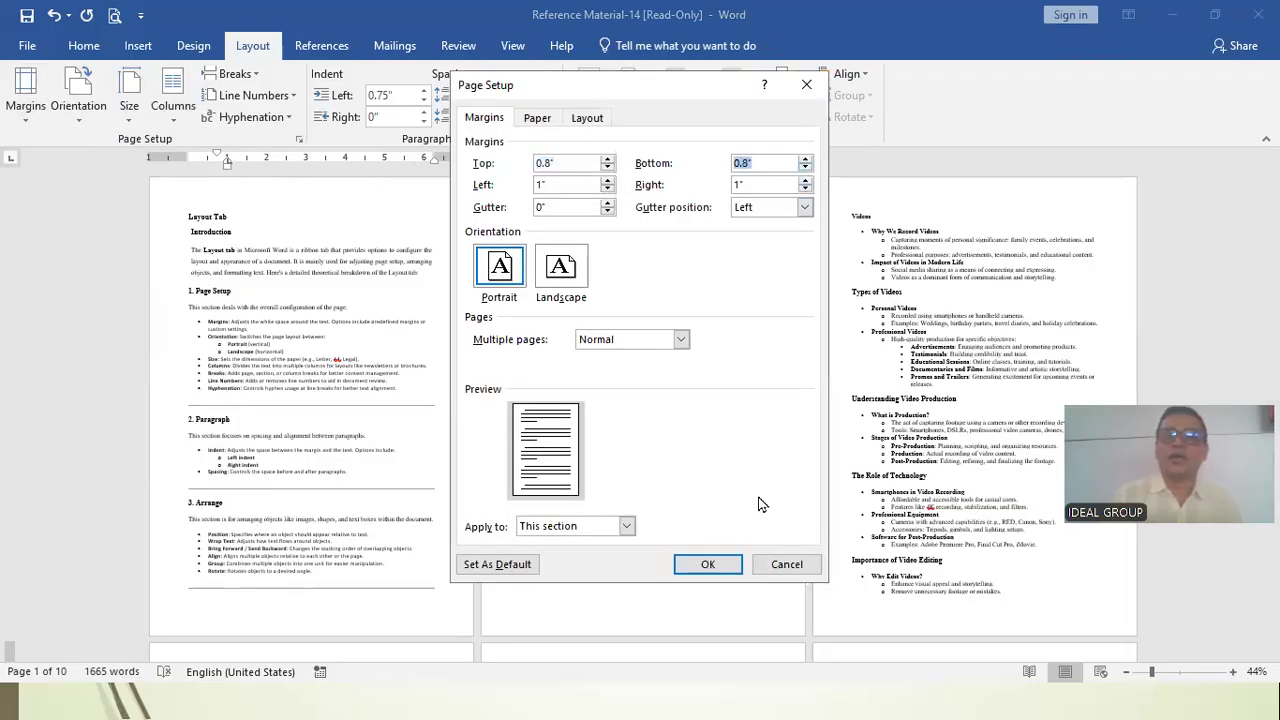
left_click(708, 564)
scroll(702, 567, "down", 8)
scroll(577, 563, "up", 8)
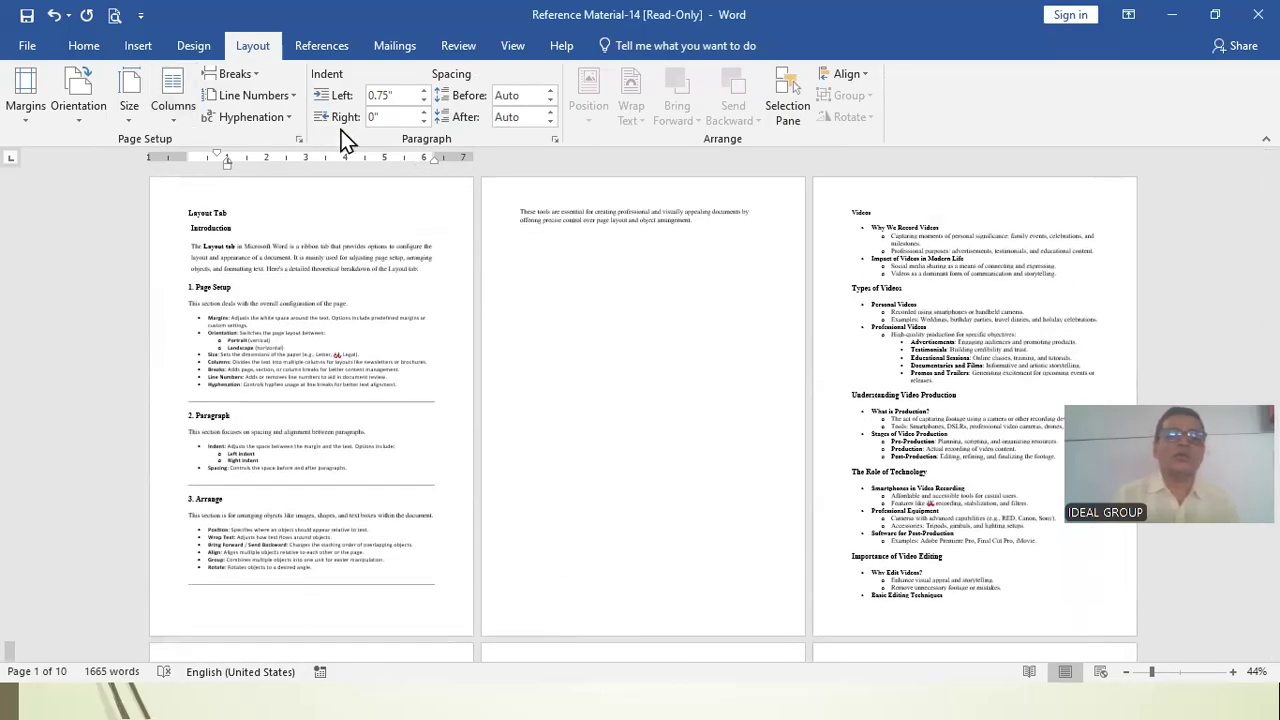
Step: Set the section's custom top and bottom margins to 0.7" so the closing "These tools are essential" paragraph fits on the first page
left_click(30, 112)
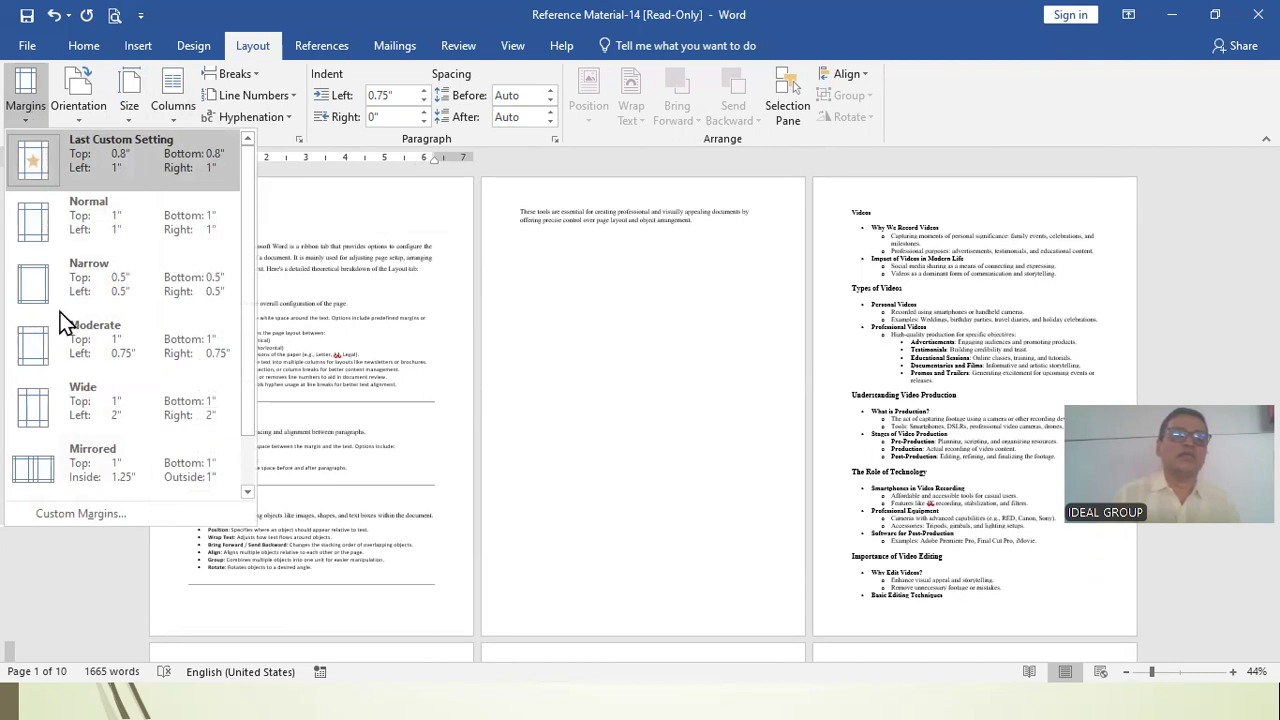
left_click(69, 512)
left_click(607, 169)
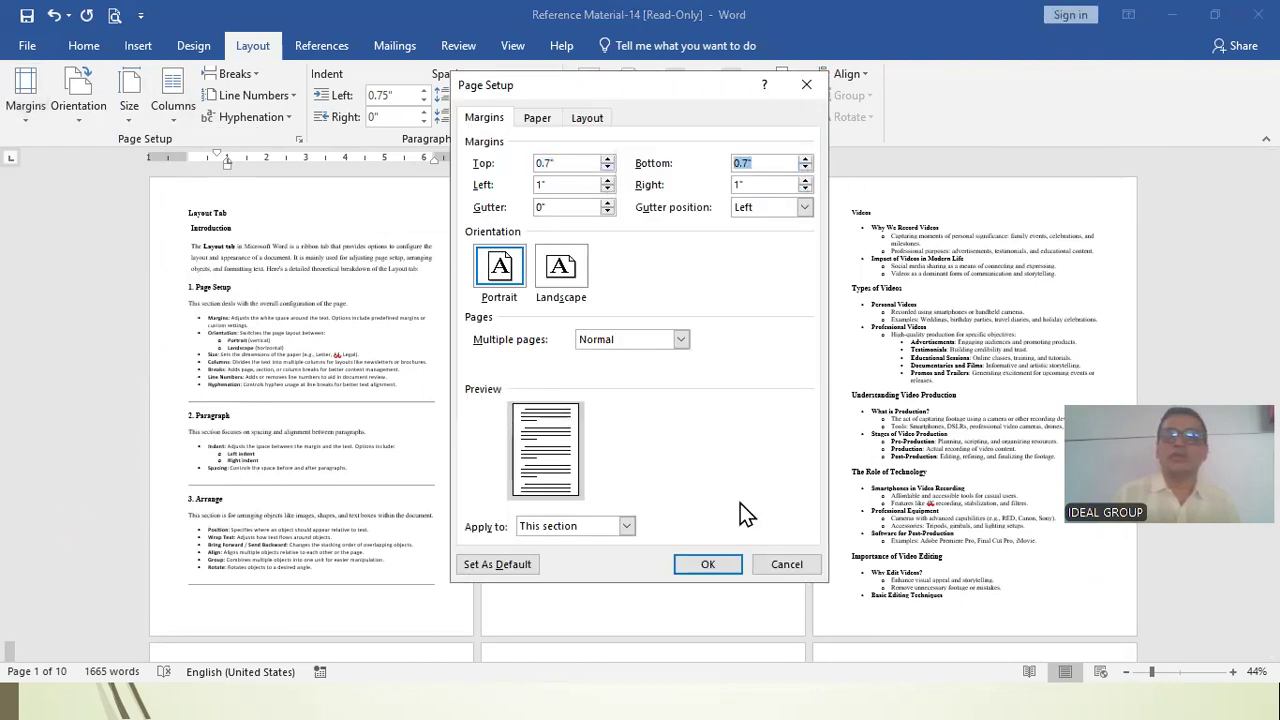
left_click(708, 565)
scroll(451, 471, "down", 5)
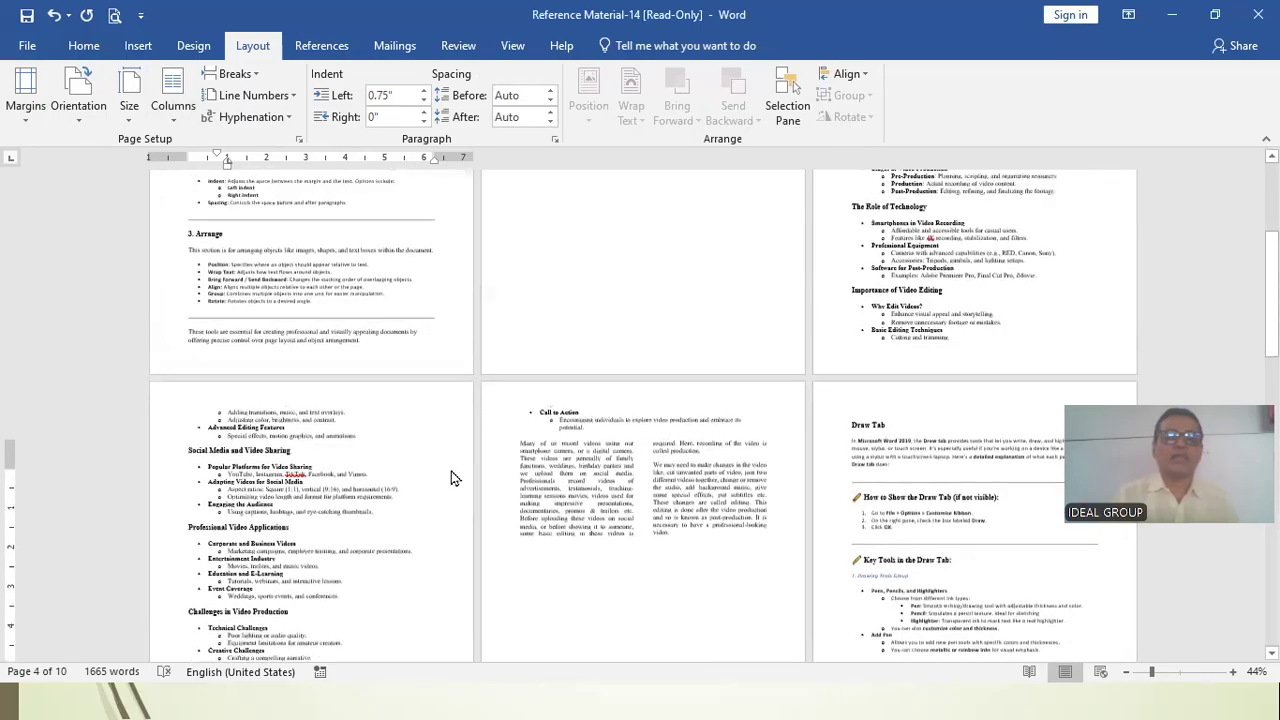
scroll(253, 455, "up", 3)
scroll(254, 455, "up", 3)
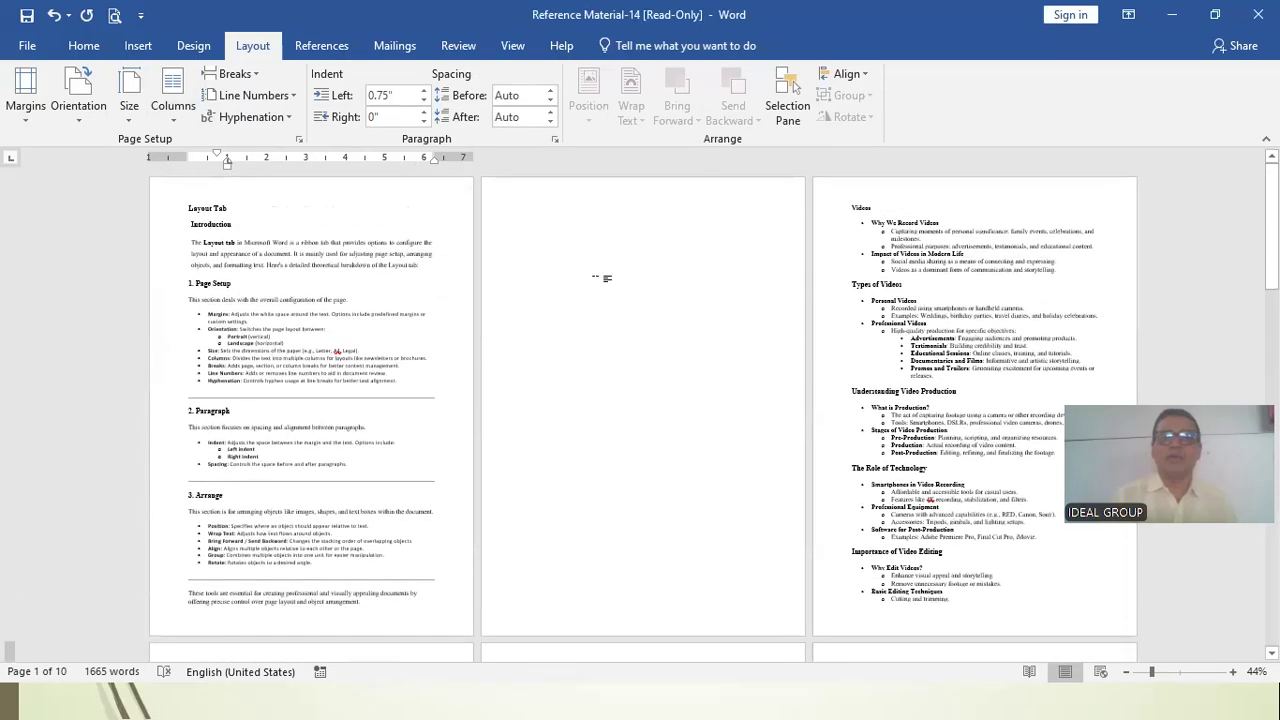
Step: Delete the blank second page and the empty line before the "Videos" heading, and check the remaining pages
left_click(552, 206)
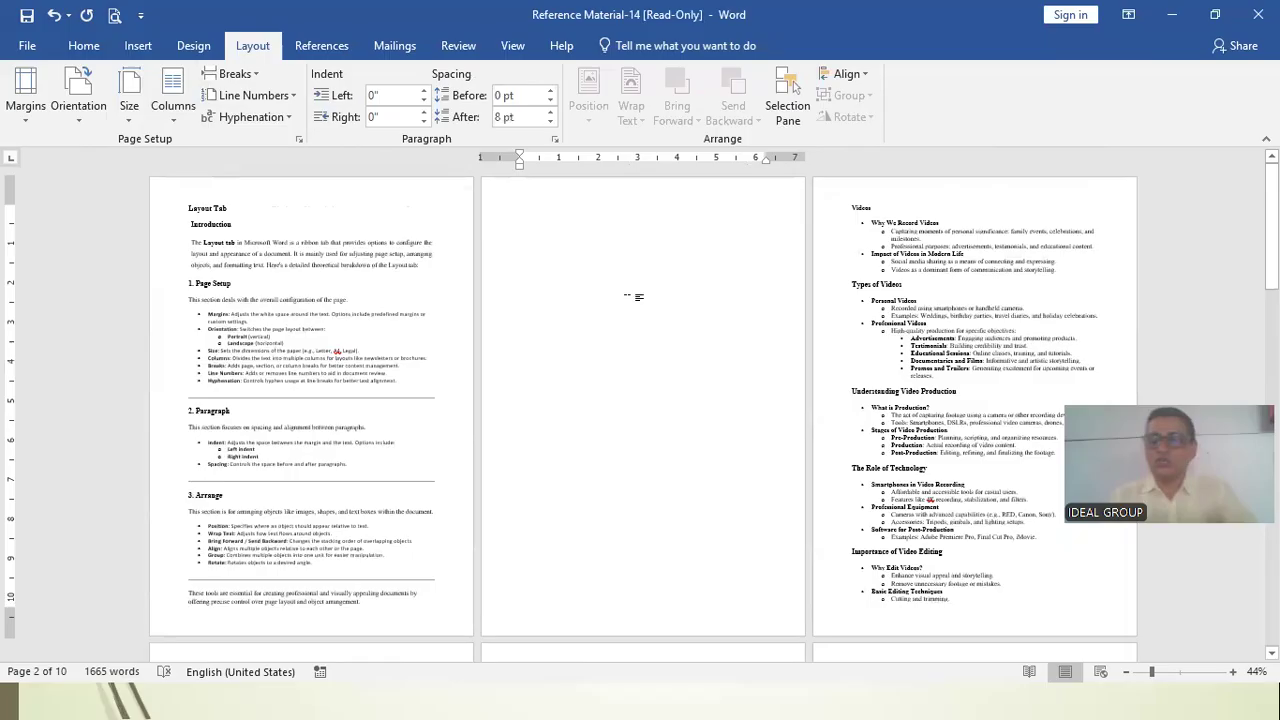
key("Delete")
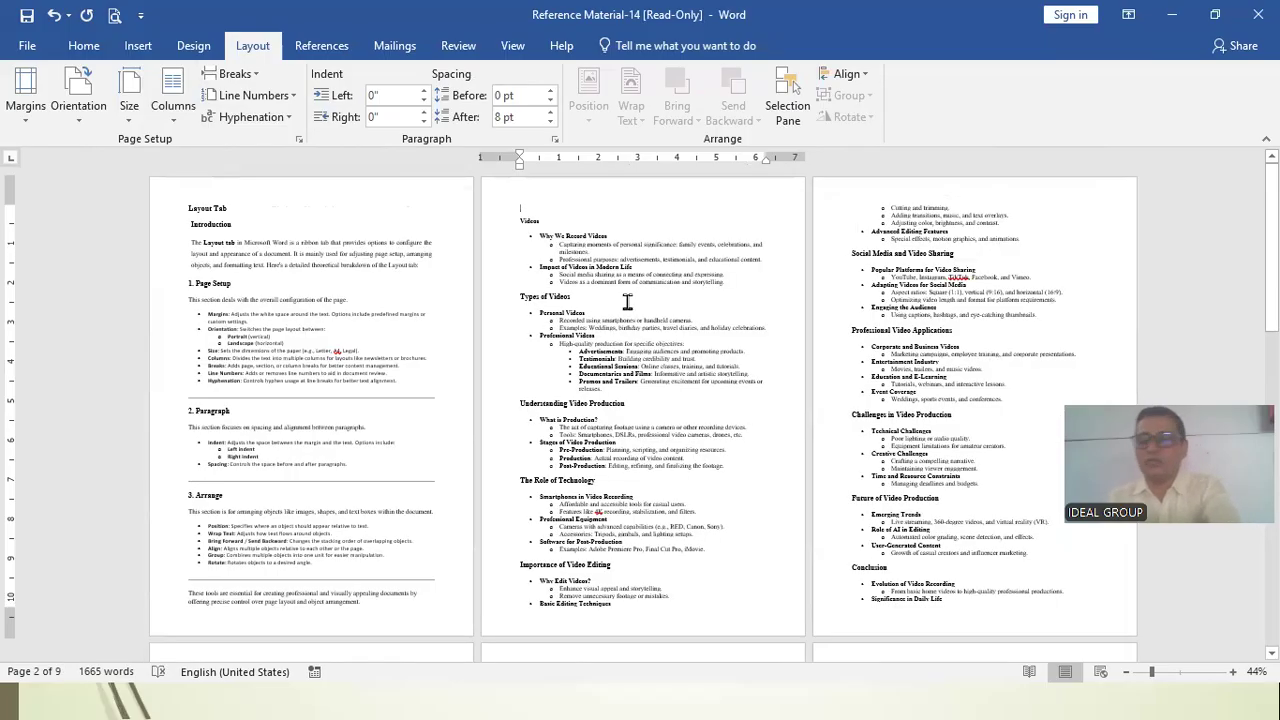
key("Delete")
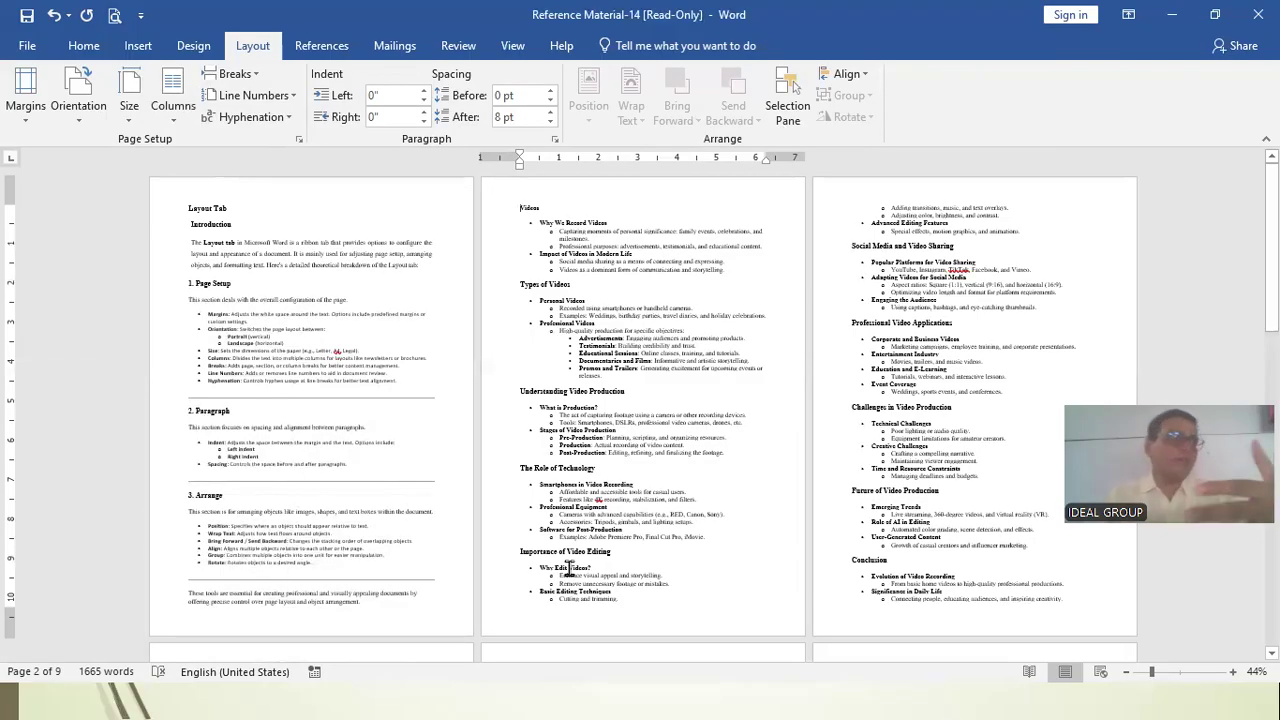
scroll(526, 533, "down", 10)
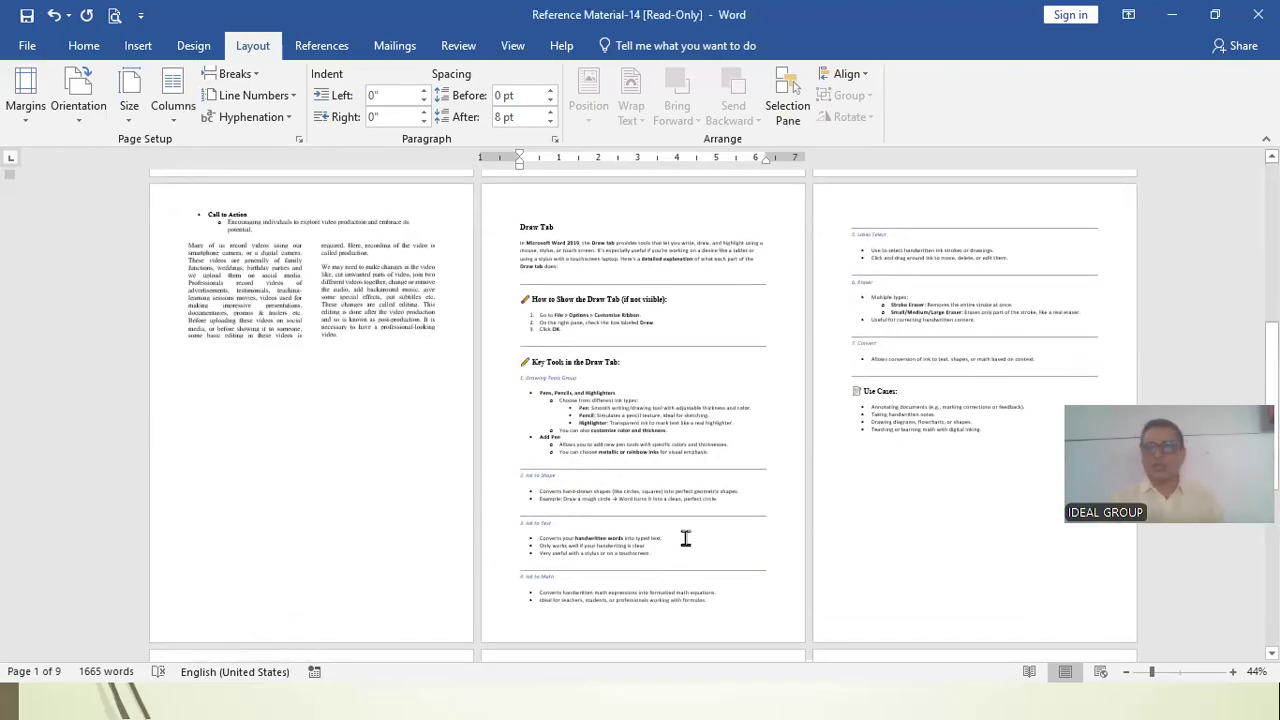
scroll(665, 492, "up", 10)
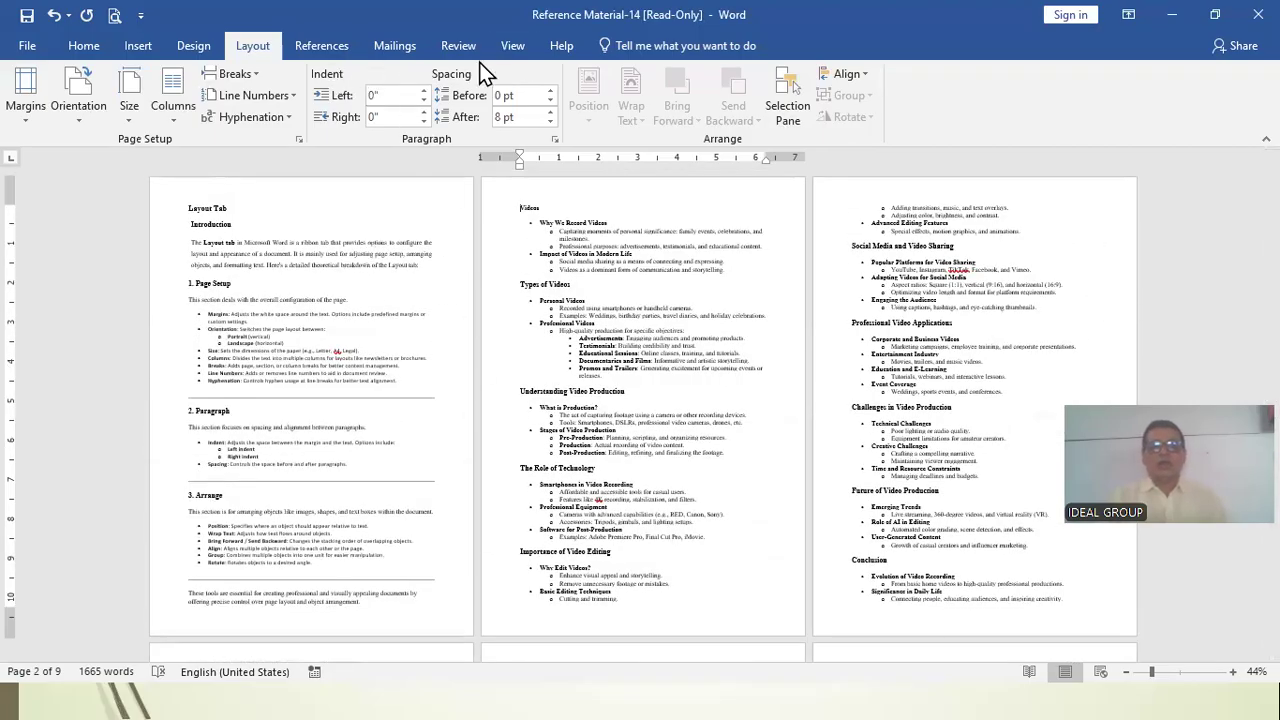
Step: Return the document zoom to 100%, and enlarge it to 200% with the full line width of the Videos section in view
left_click(515, 45)
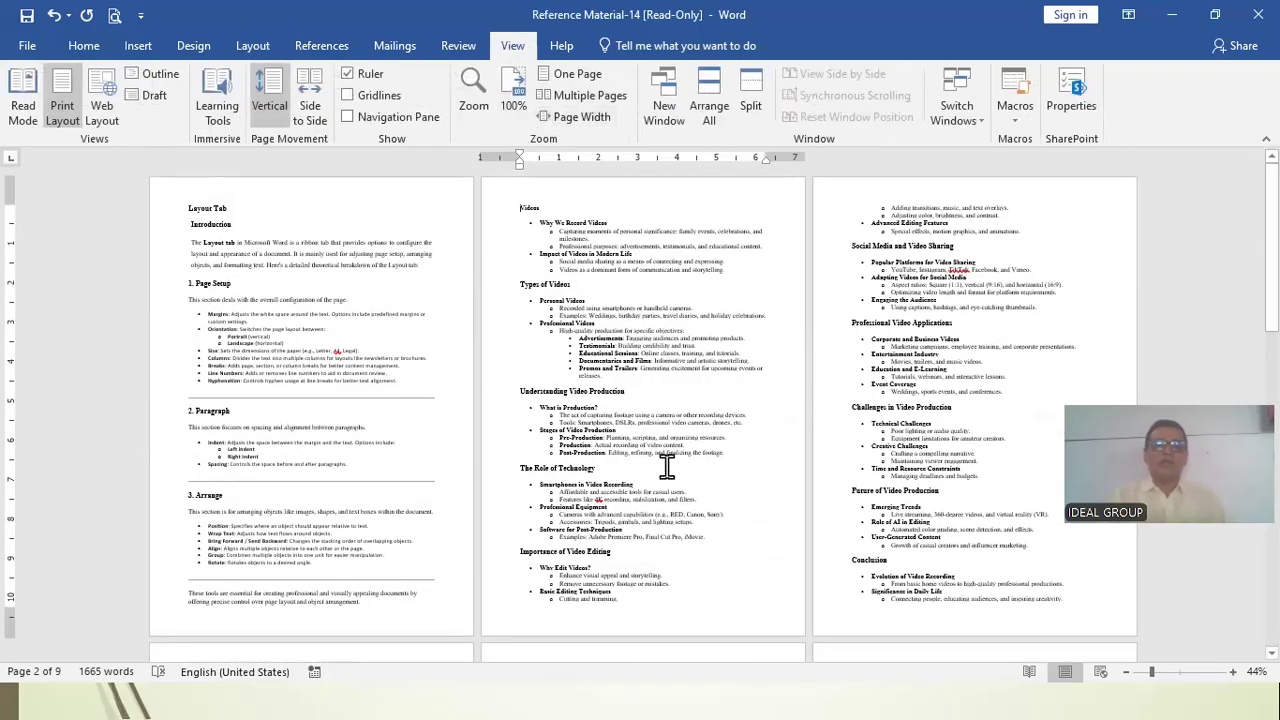
left_click(513, 100)
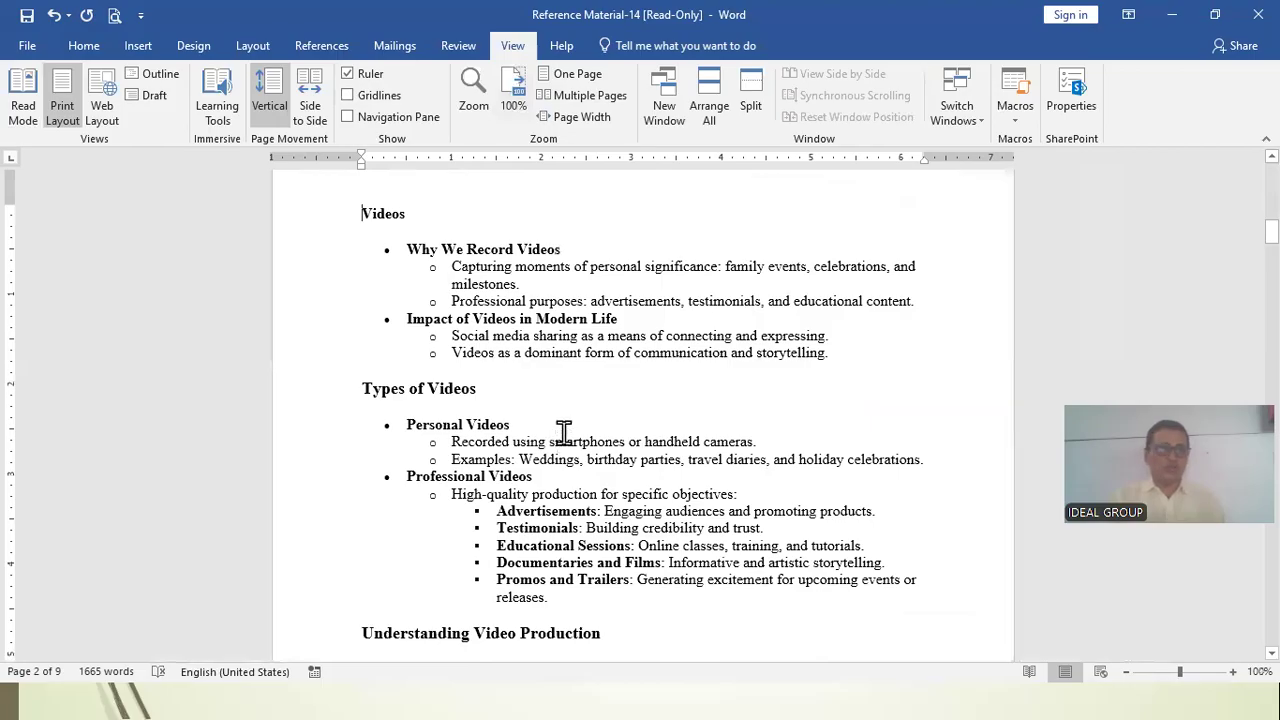
left_click(474, 100)
left_click(494, 226)
left_click(692, 471)
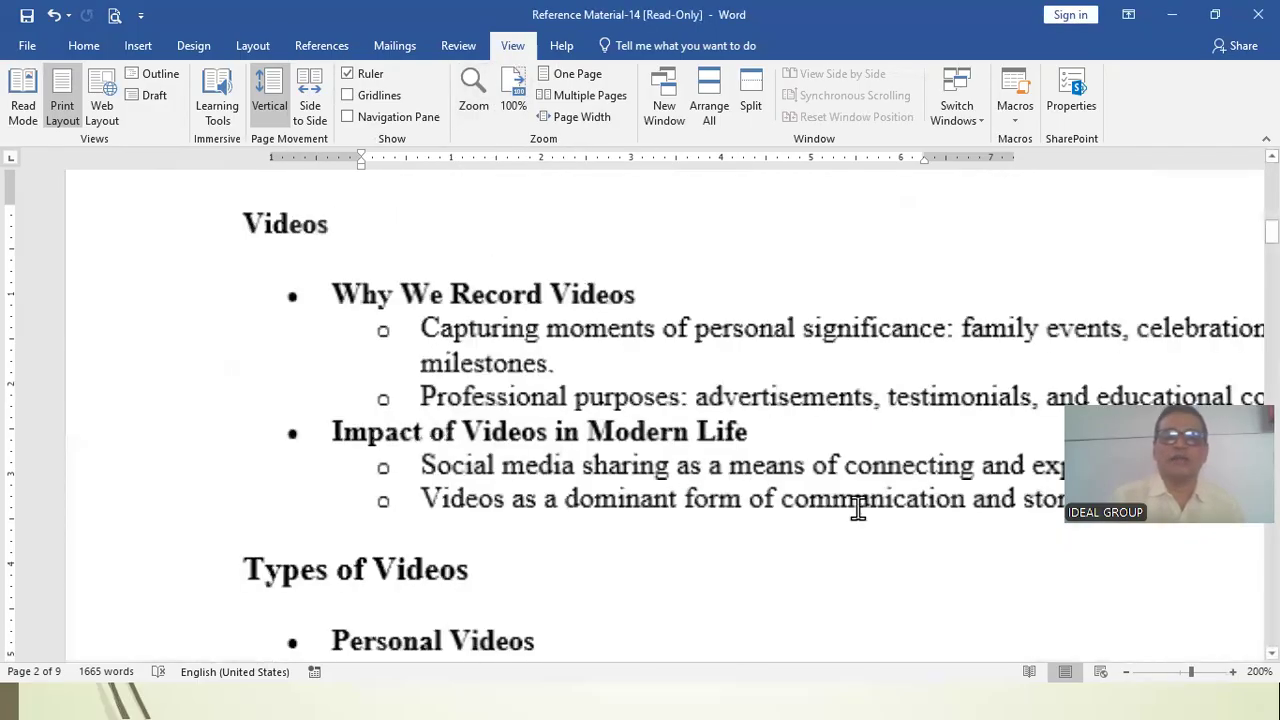
left_click_drag(837, 657, 995, 657)
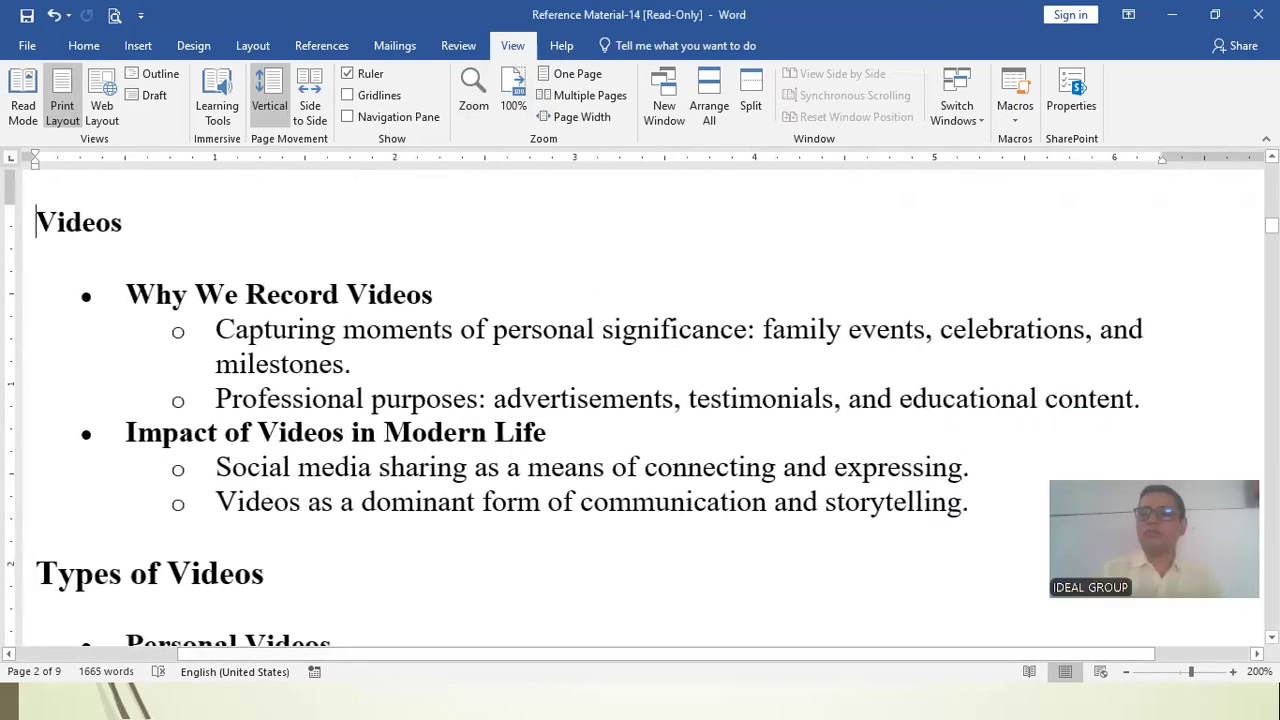
left_click(1272, 638)
left_click(1272, 638)
left_click(1272, 638)
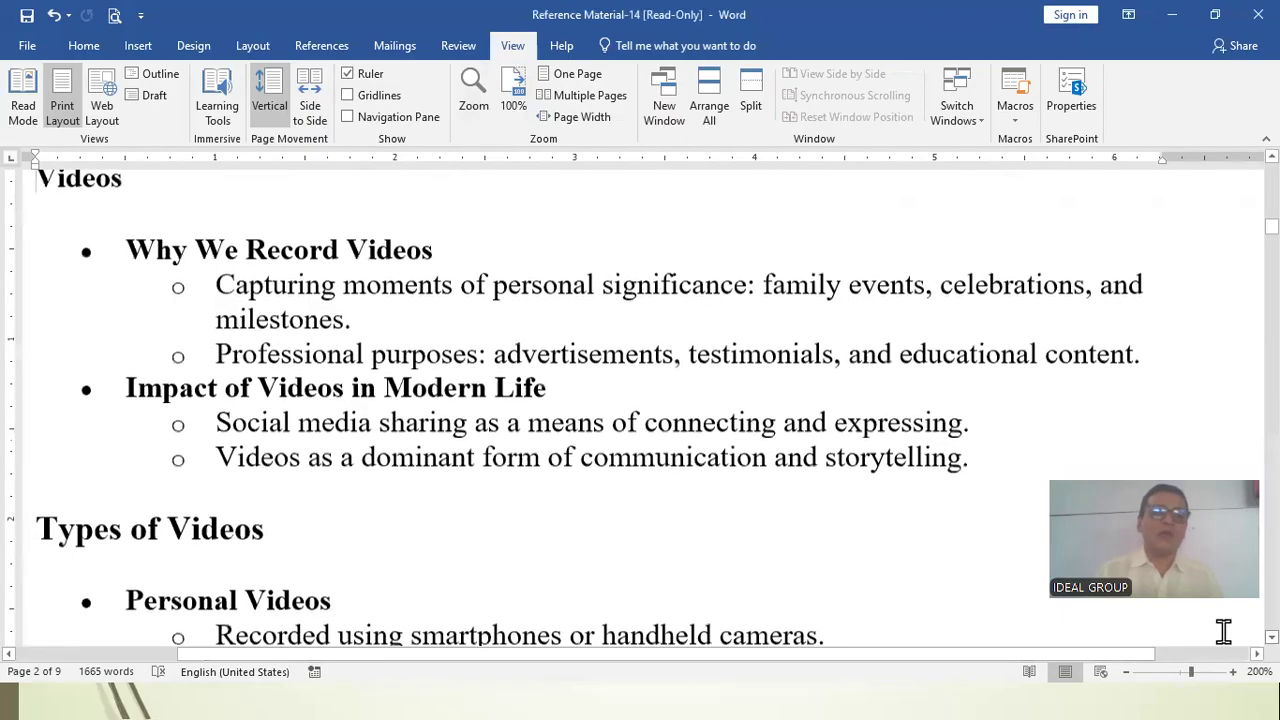
scroll(460, 420, "down", 1)
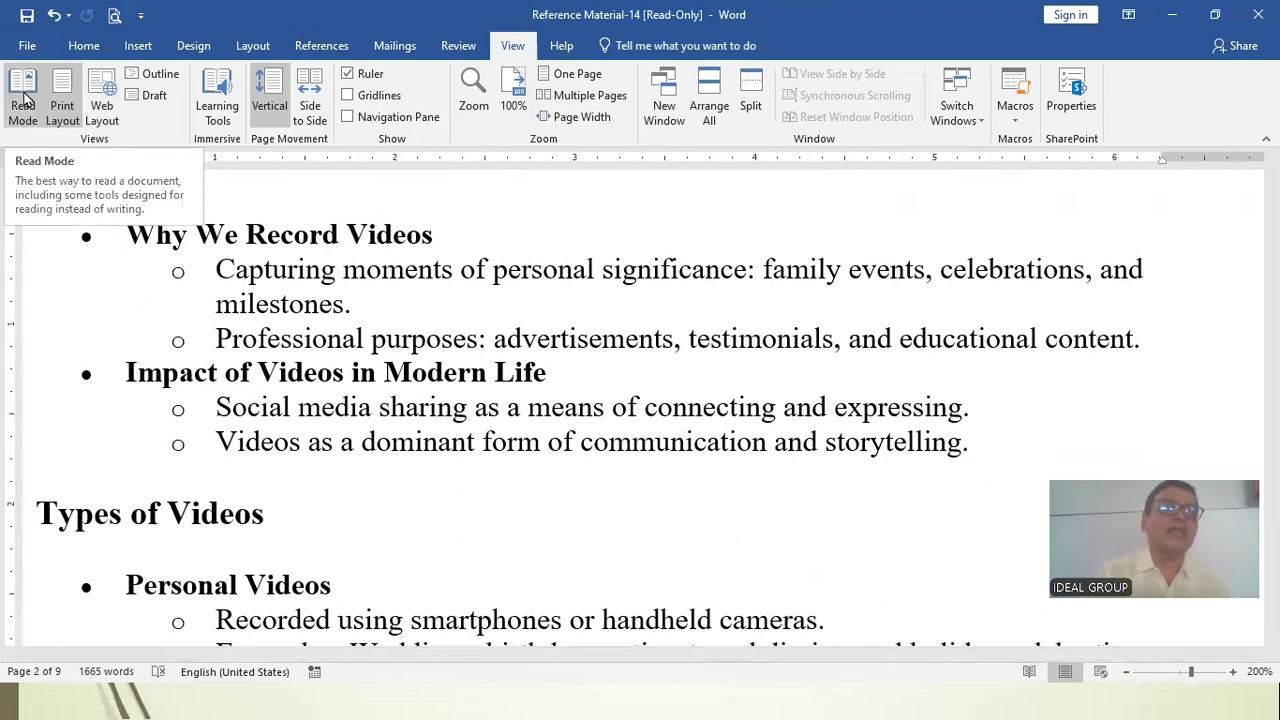
Step: Switch the document to Read Mode and read on to the "Importance of Video Editing" section
left_click(24, 100)
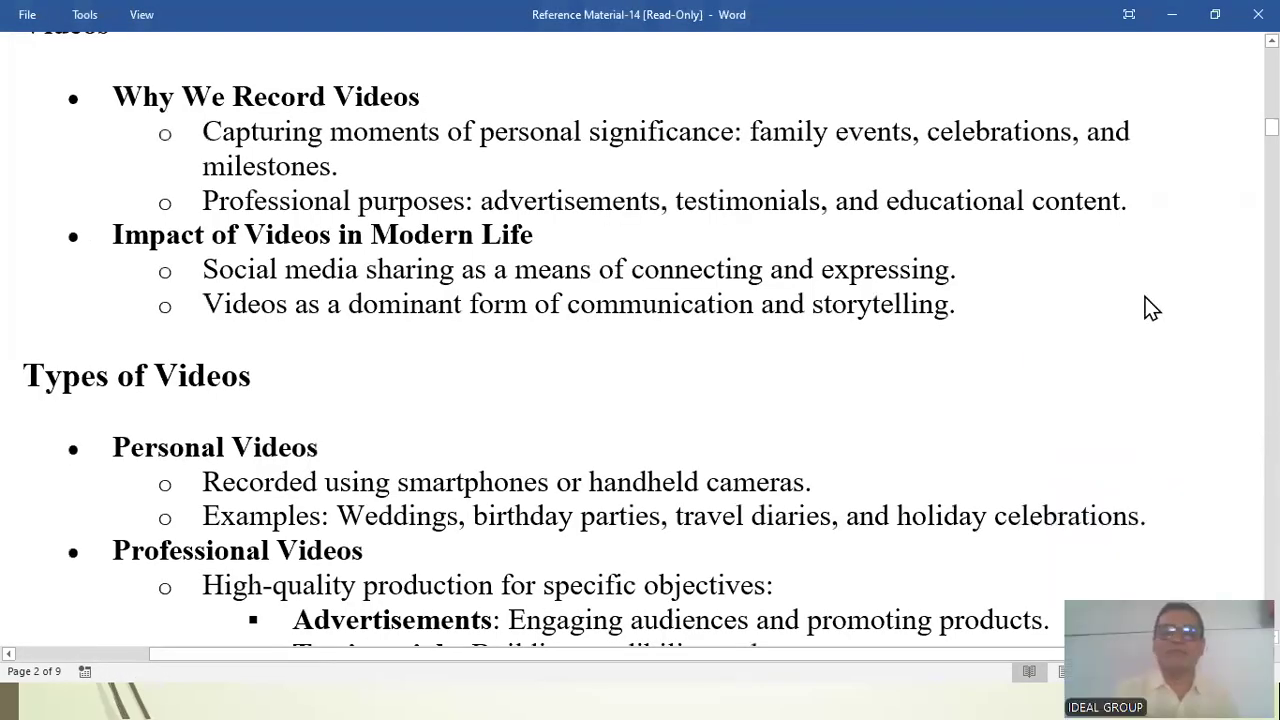
scroll(350, 460, "down", 12)
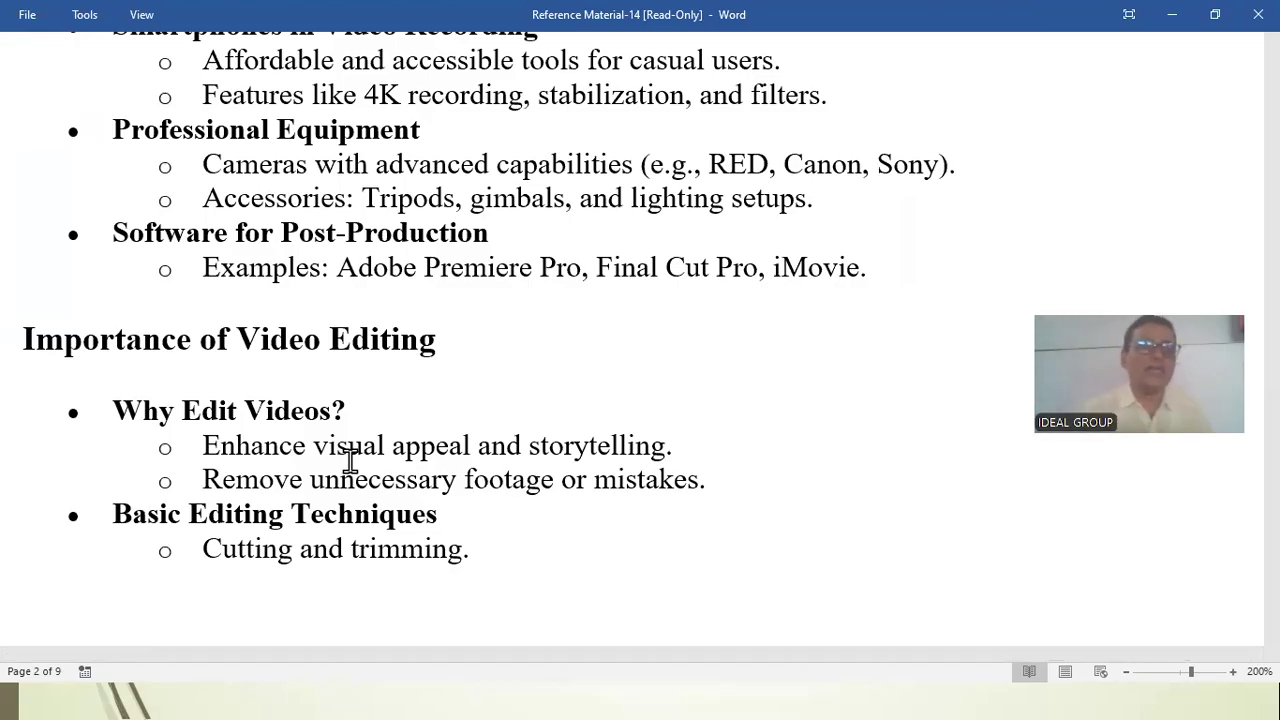
Step: Go back to the document's "Layout Tab" opening in Read Mode, and return to Print Layout view
scroll(400, 457, "up", 10)
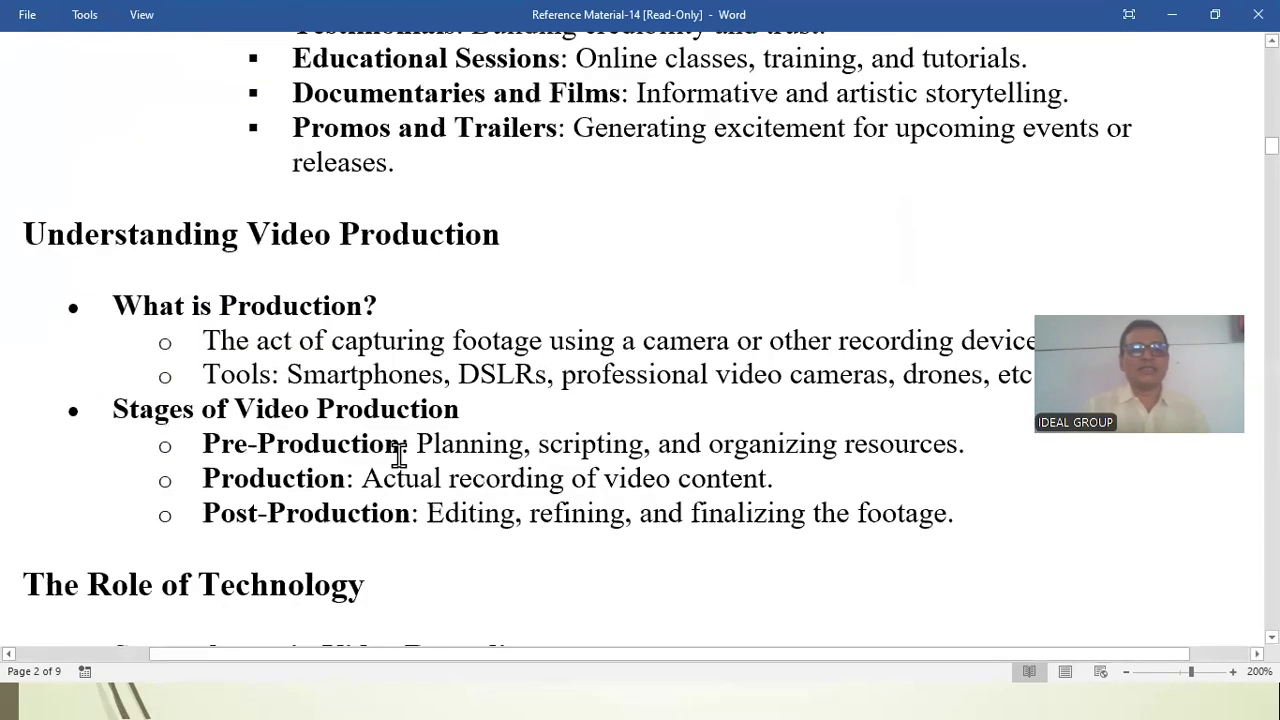
scroll(409, 449, "up", 10)
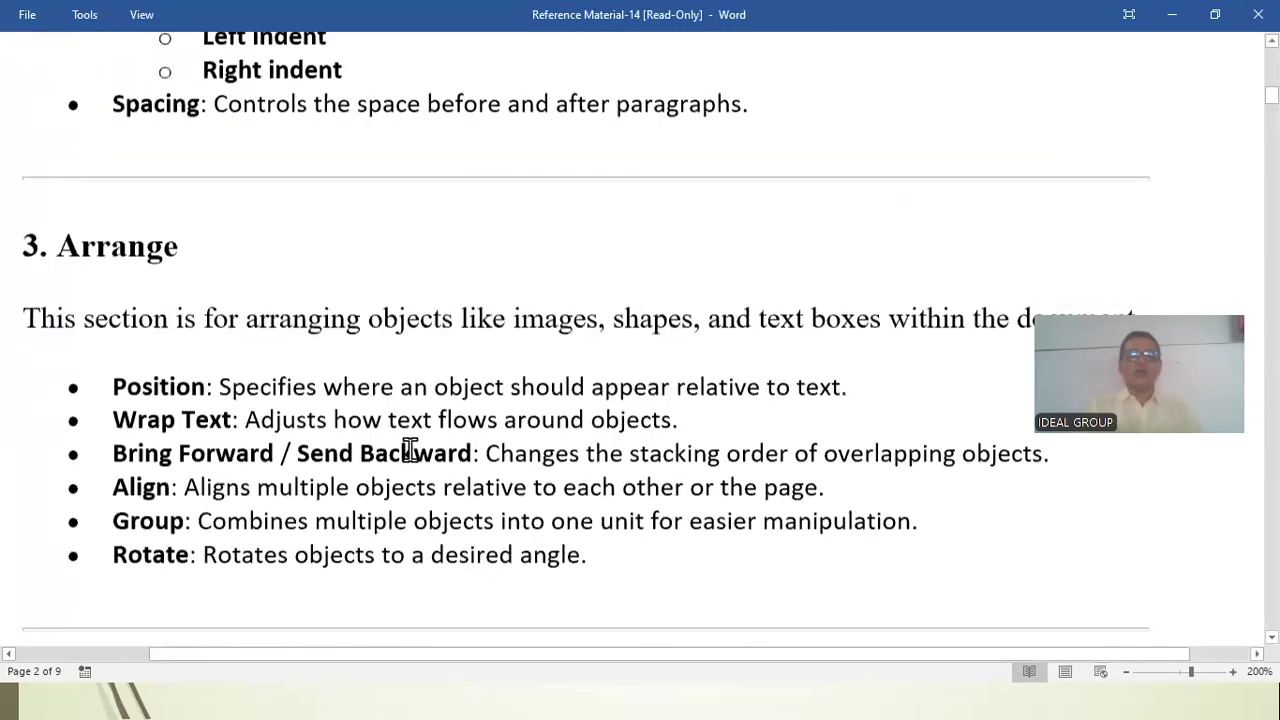
scroll(365, 374, "up", 8)
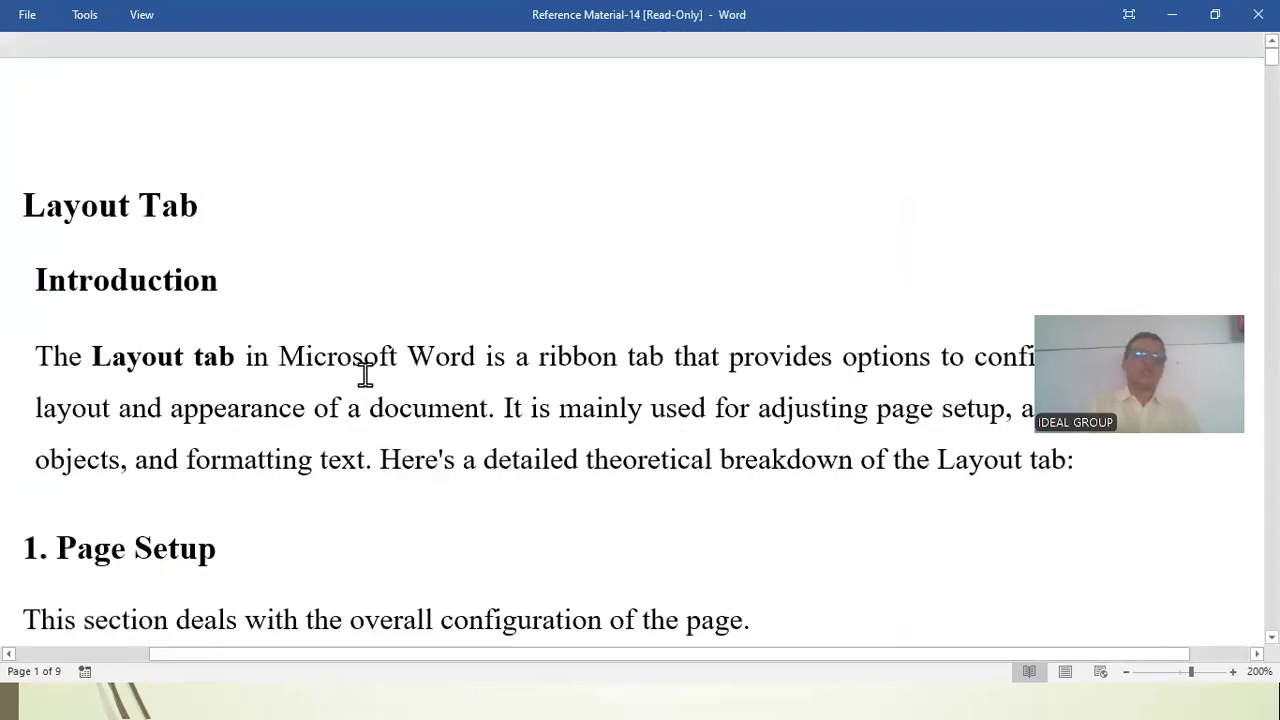
scroll(365, 374, "up", 1)
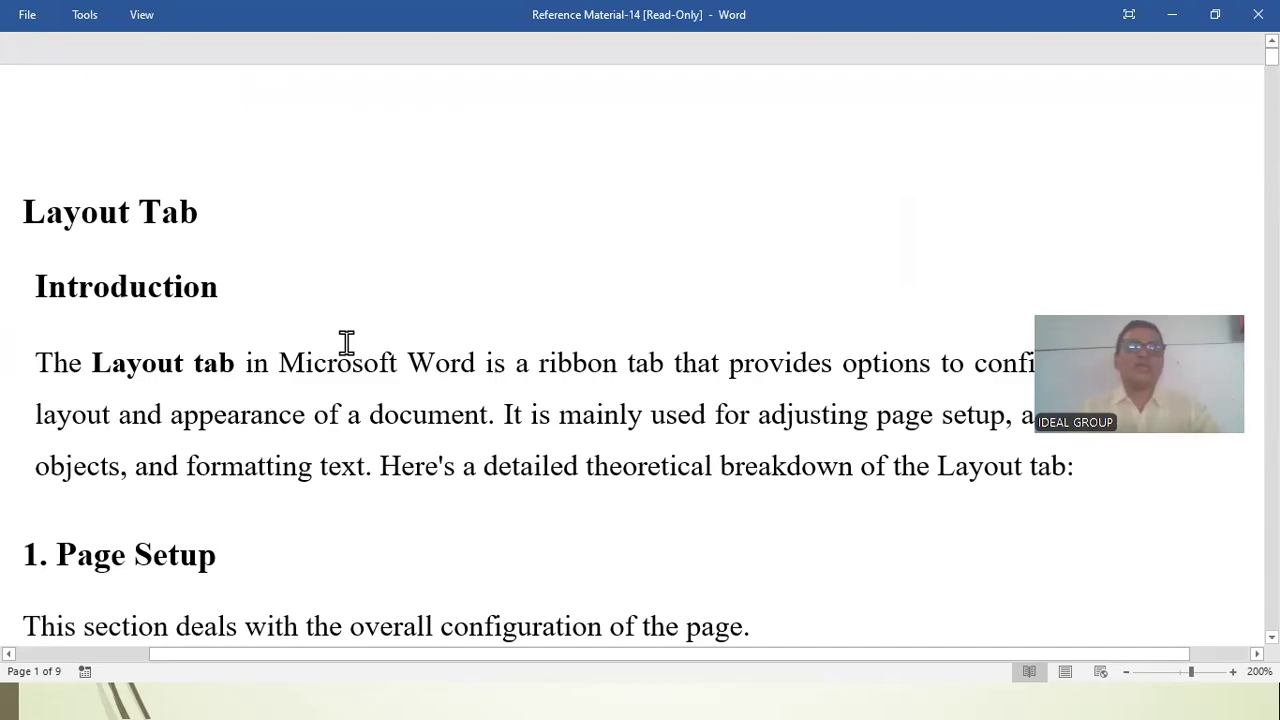
key("Escape")
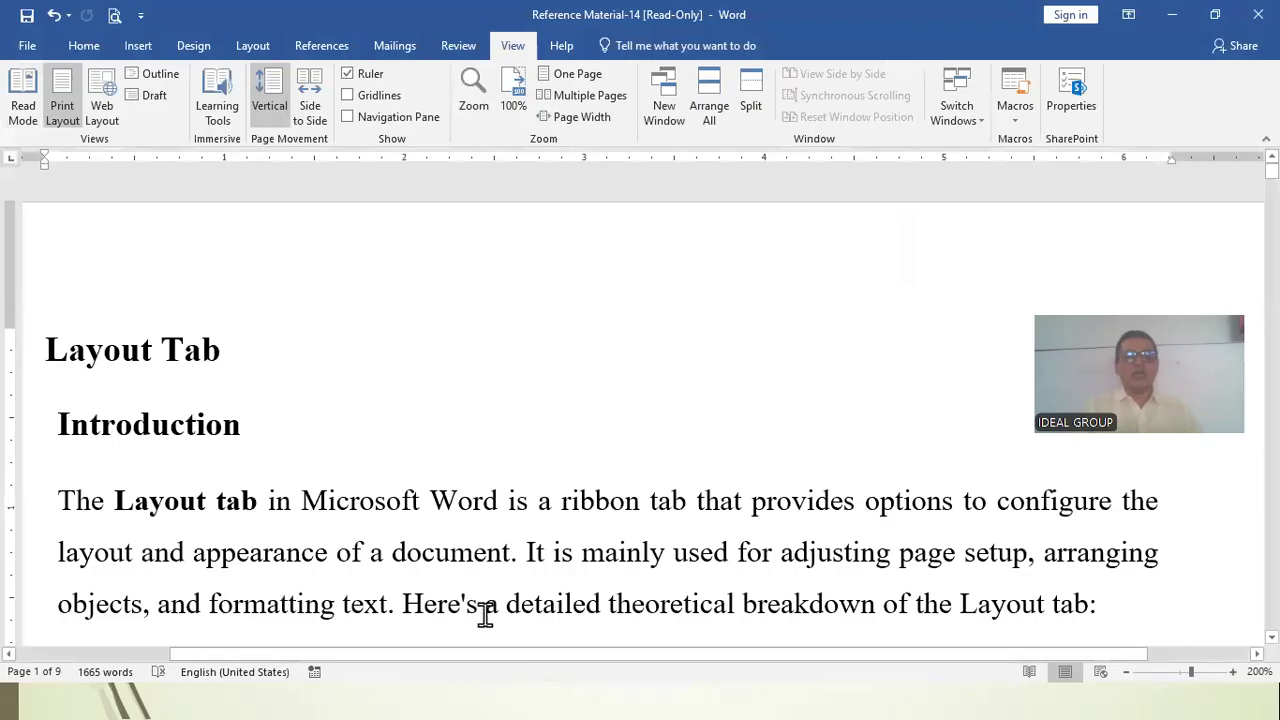
left_click(18, 107)
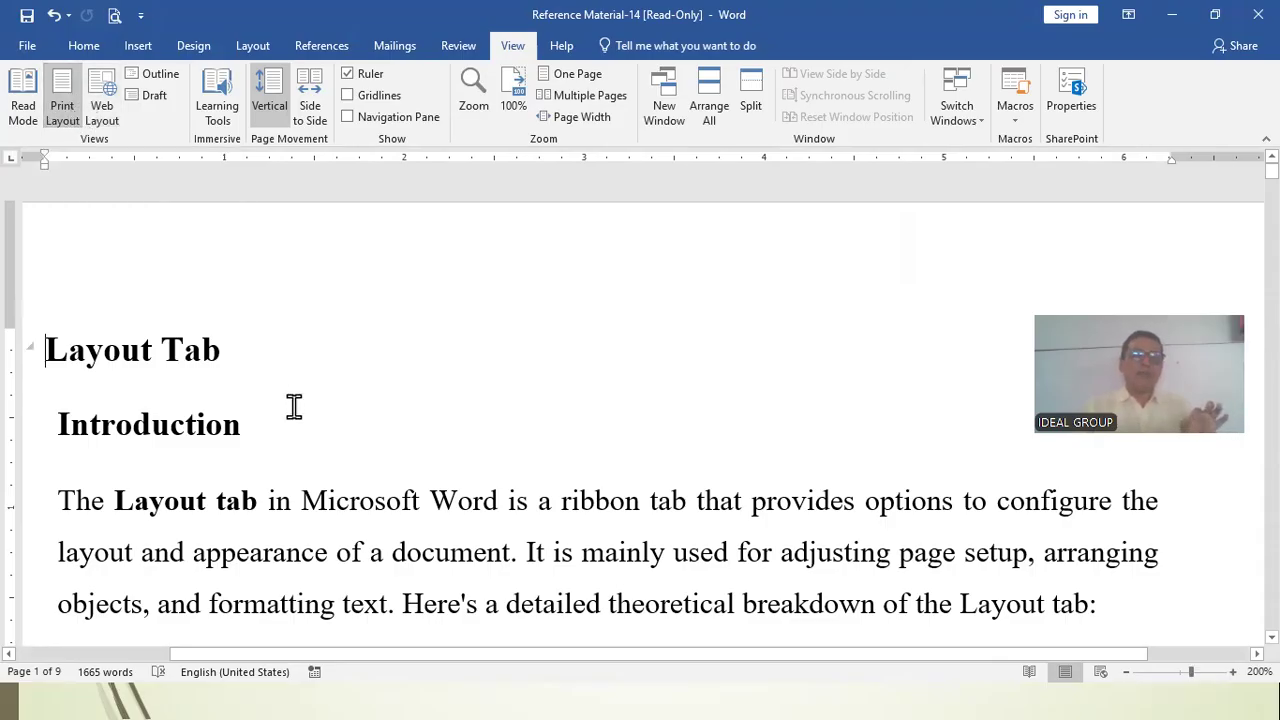
Step: Insert the table-setting picture with orange flowers from the Pictures library in front of the "Layout Tab" heading
scroll(316, 440, "down", 3)
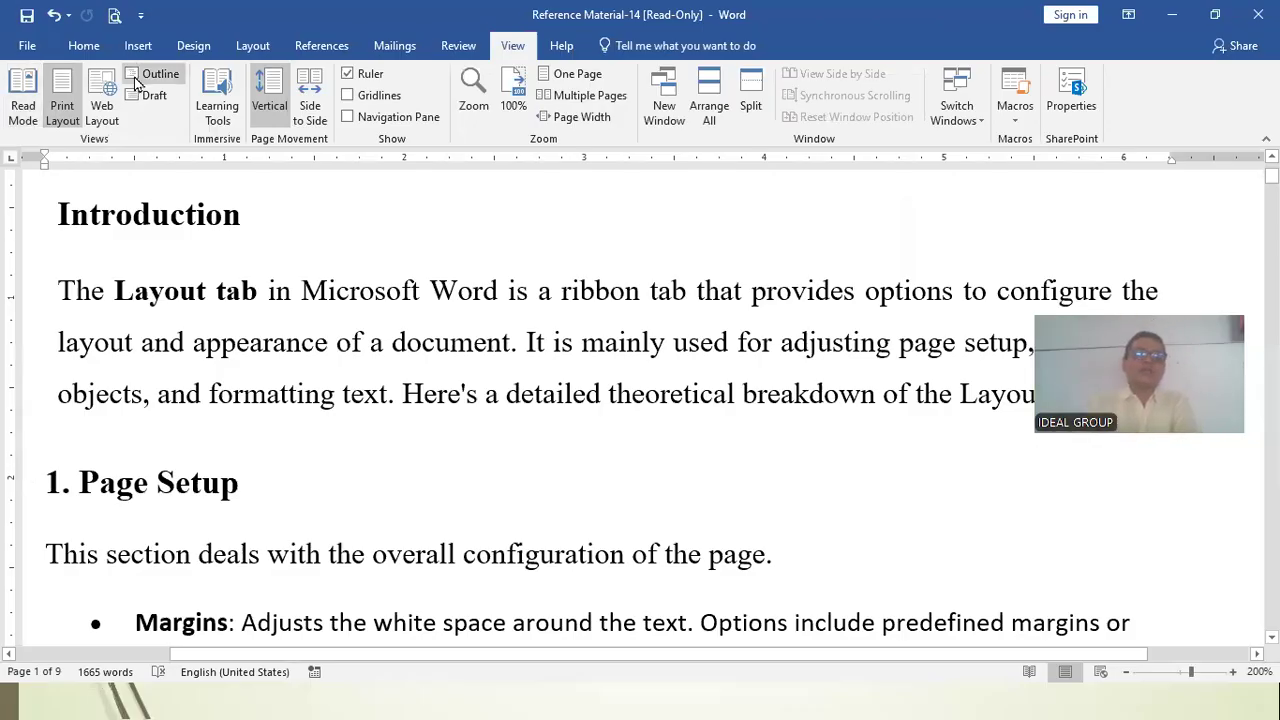
left_click(137, 44)
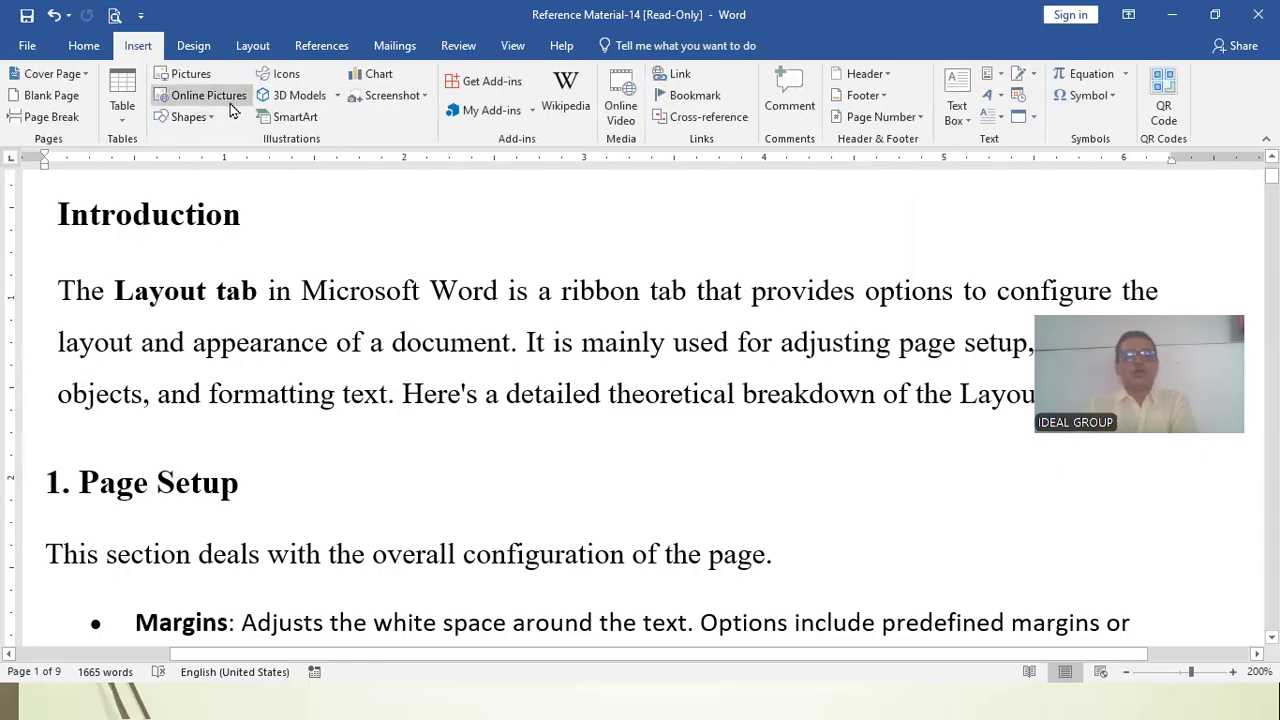
left_click(192, 78)
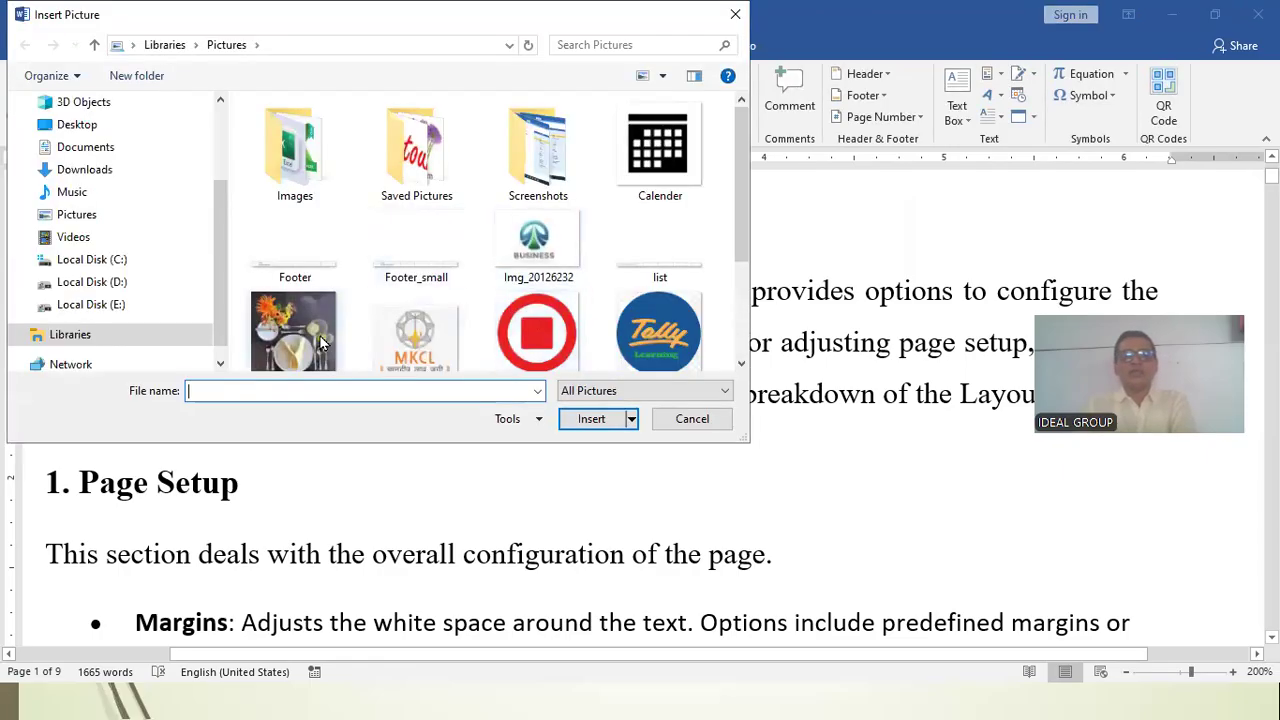
left_click(322, 343)
left_click(586, 420)
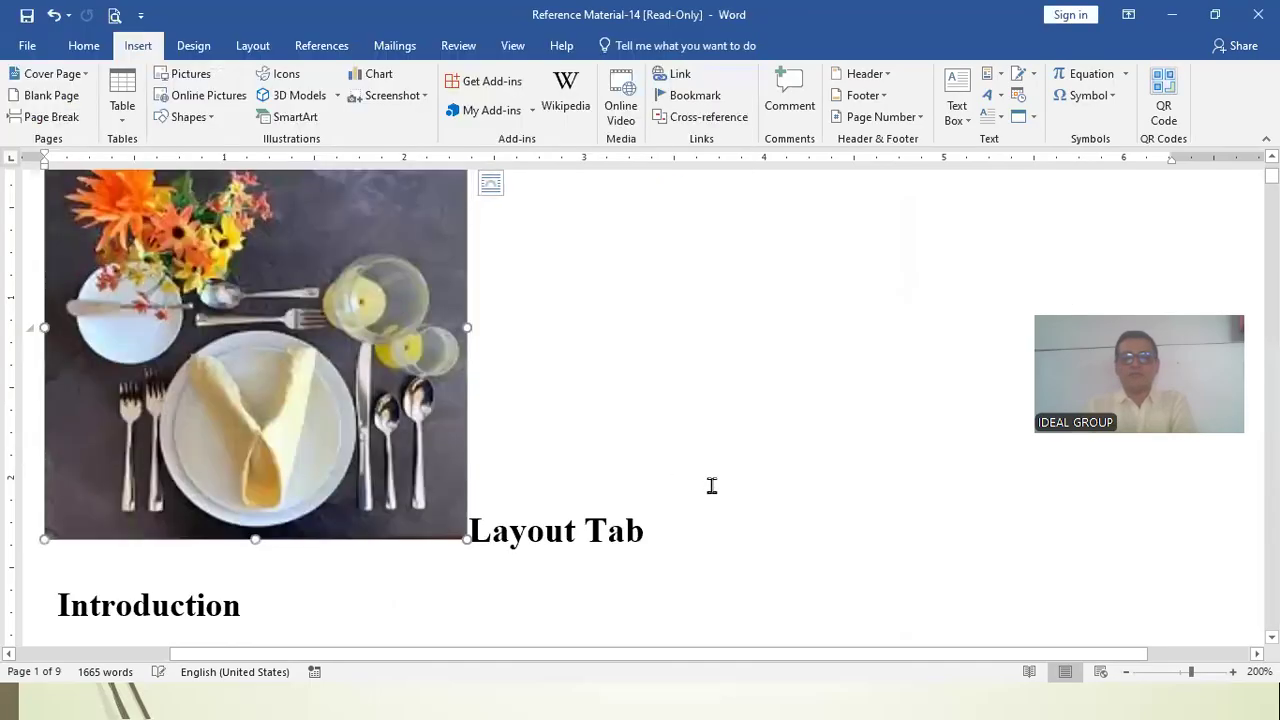
Step: Give the picture square text wrapping, shrink it to about 0.88" square, and place it at the right end of the Introduction paragraph
left_click(491, 183)
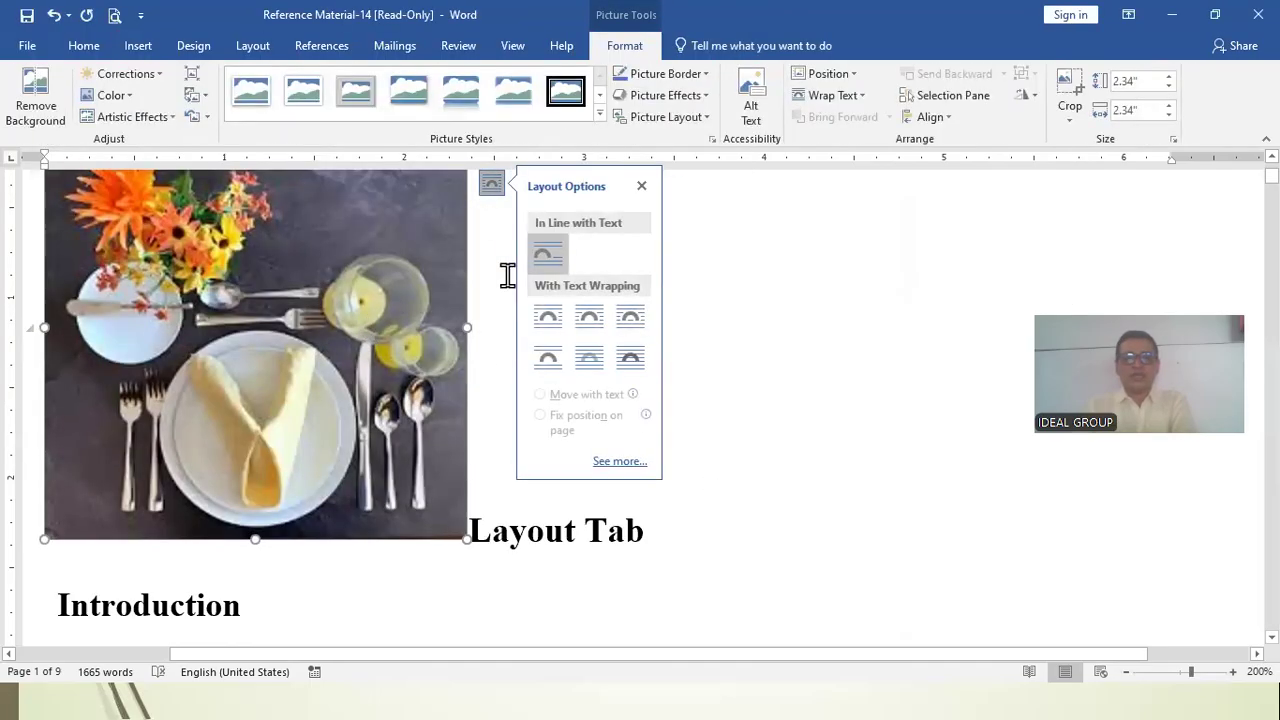
left_click(548, 317)
left_click_drag(392, 323, 729, 427)
left_click_drag(834, 276, 674, 476)
left_click_drag(537, 575, 605, 428)
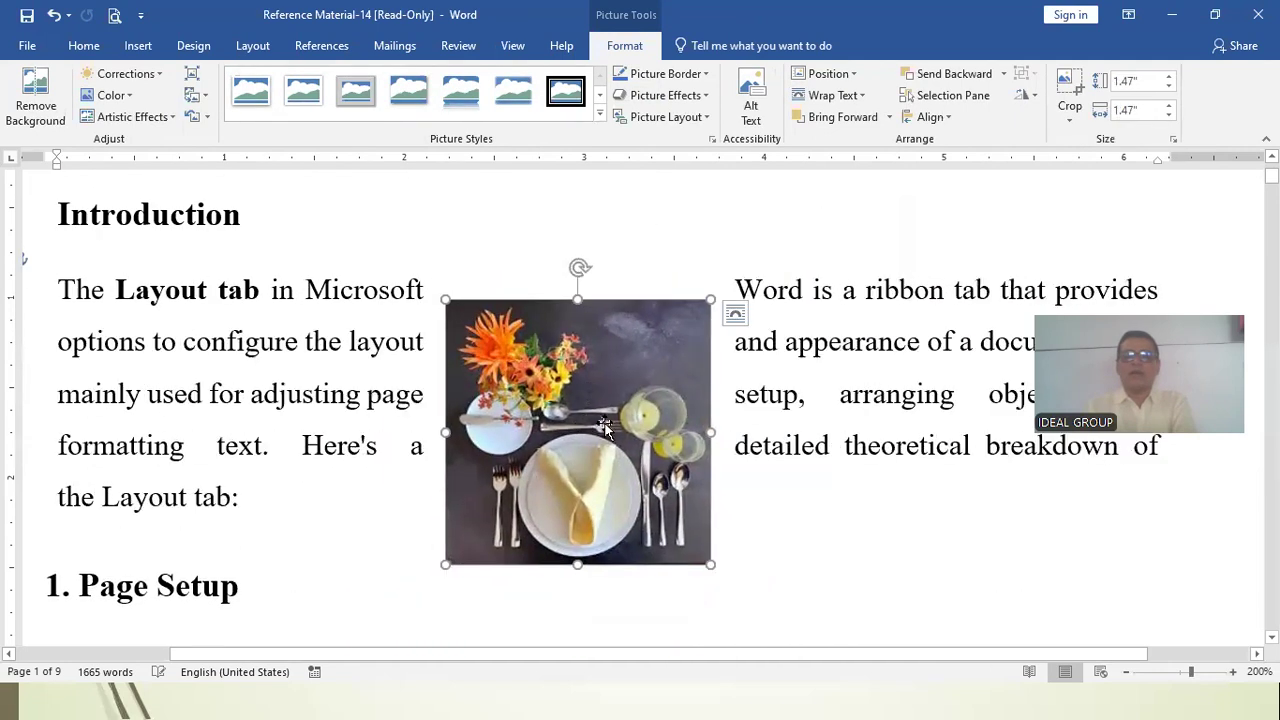
left_click_drag(709, 300, 606, 372)
left_click_drag(555, 498, 1020, 436)
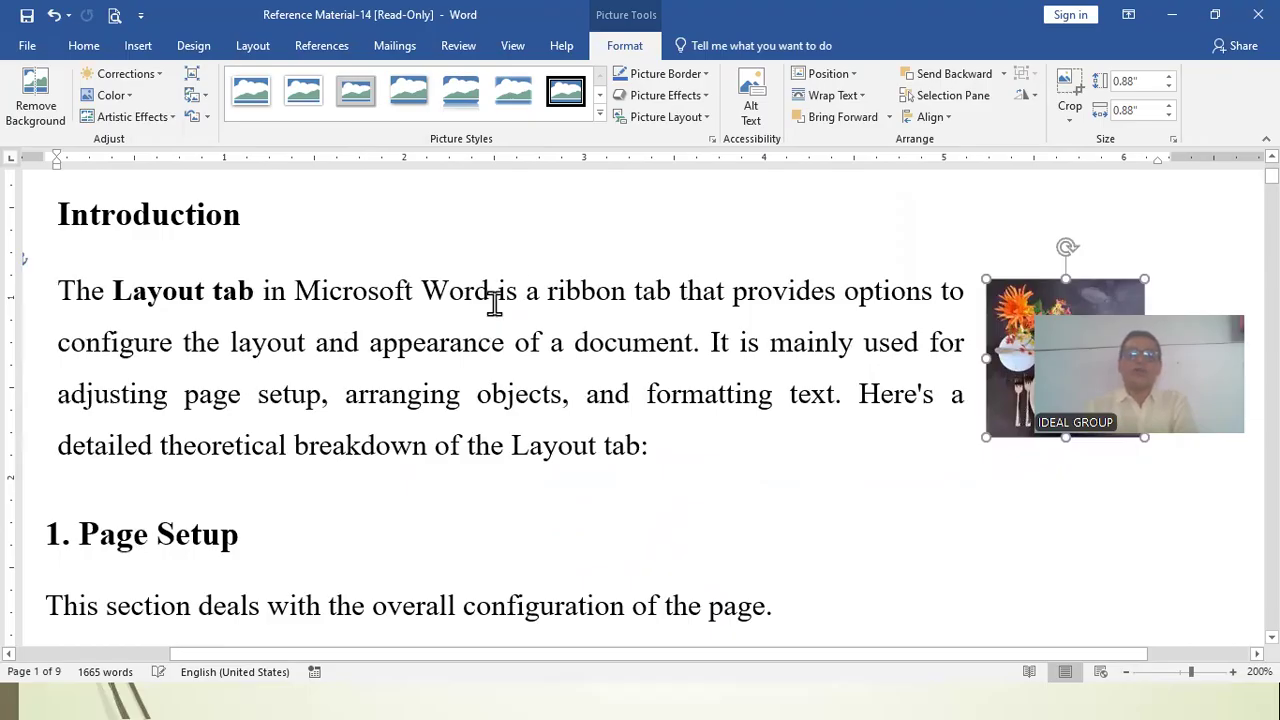
Step: Return the zoom to 100%, and preview the page with the picture in Read Mode before leaving that view
left_click(511, 49)
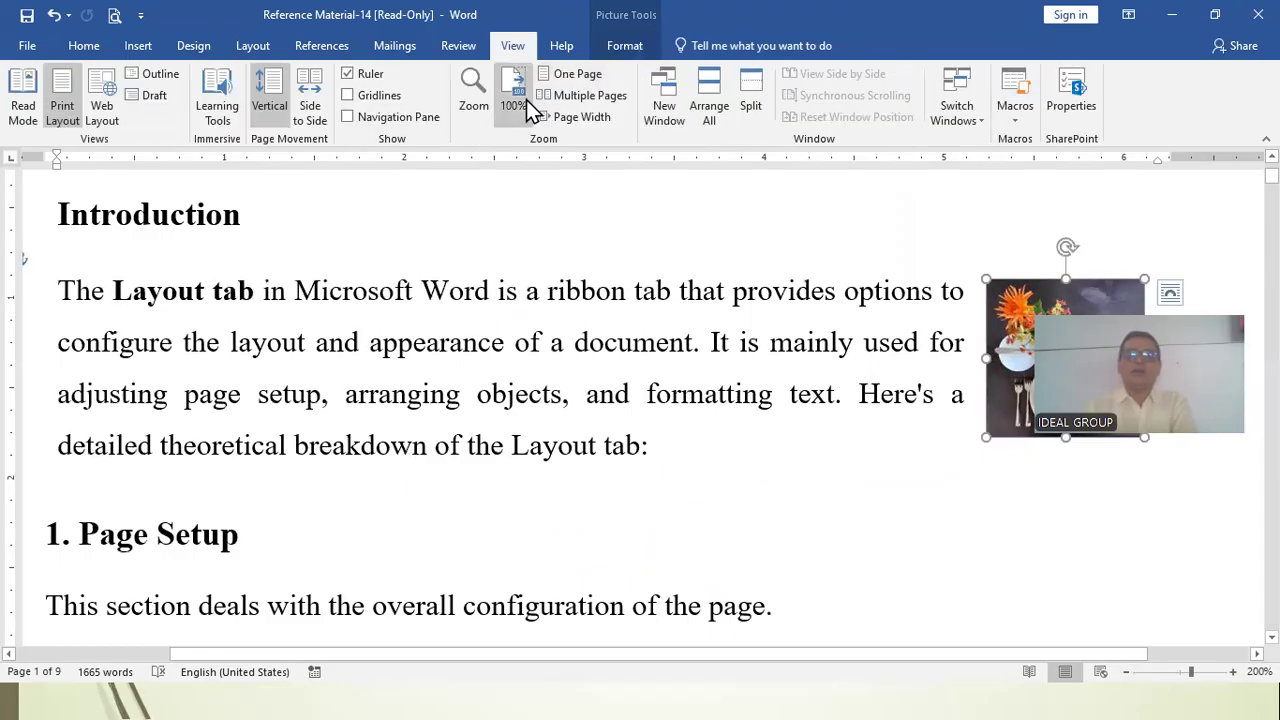
left_click(515, 100)
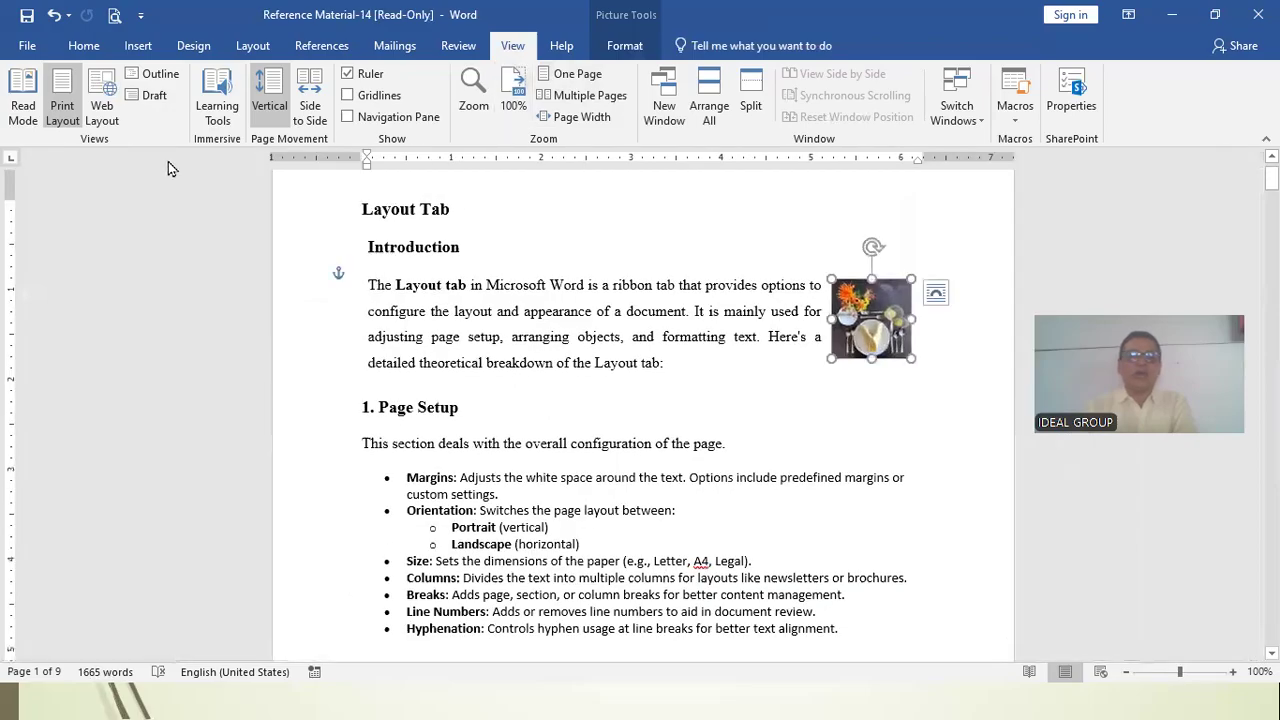
left_click(24, 100)
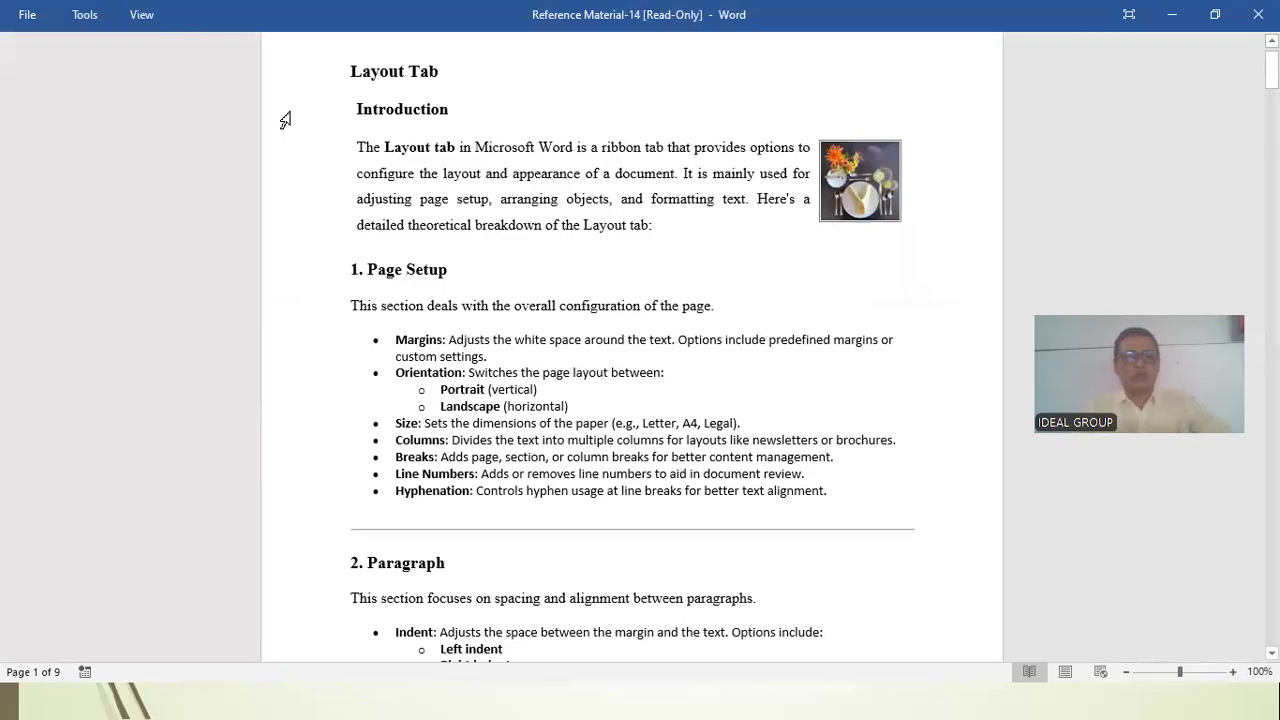
key("Escape")
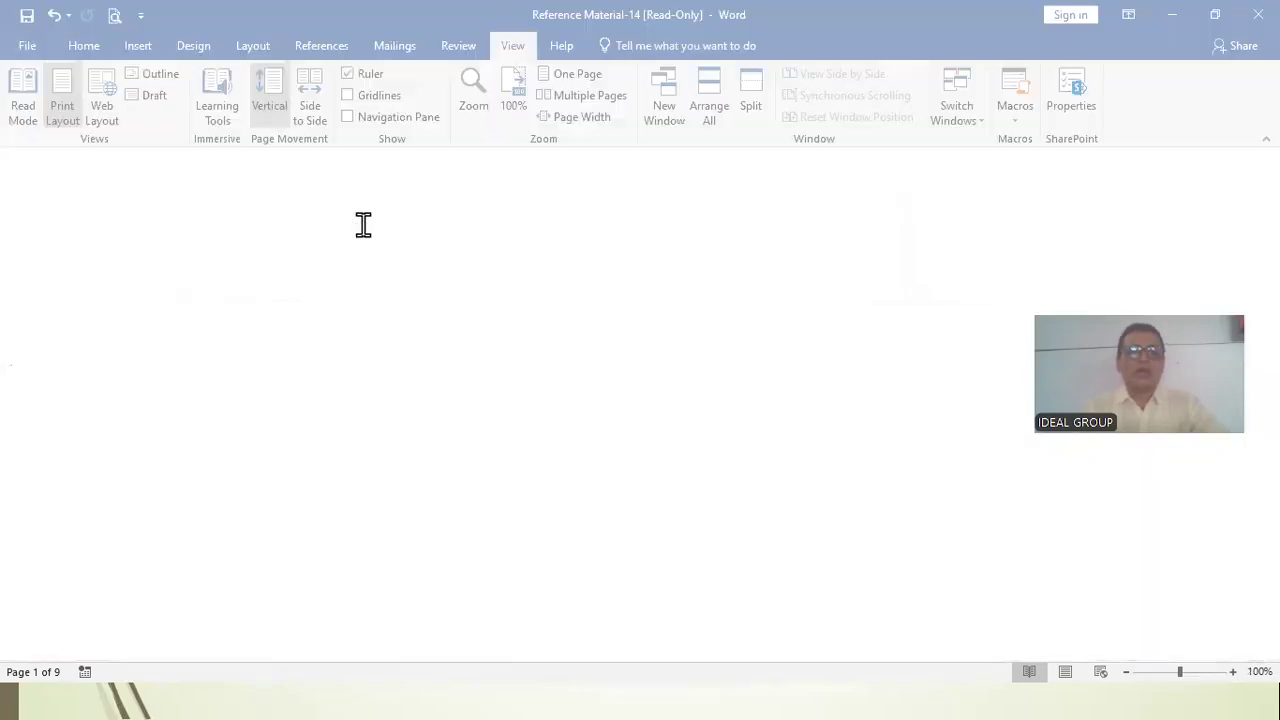
Step: Switch the document to Draft view and look through its text from the start
left_click(161, 96)
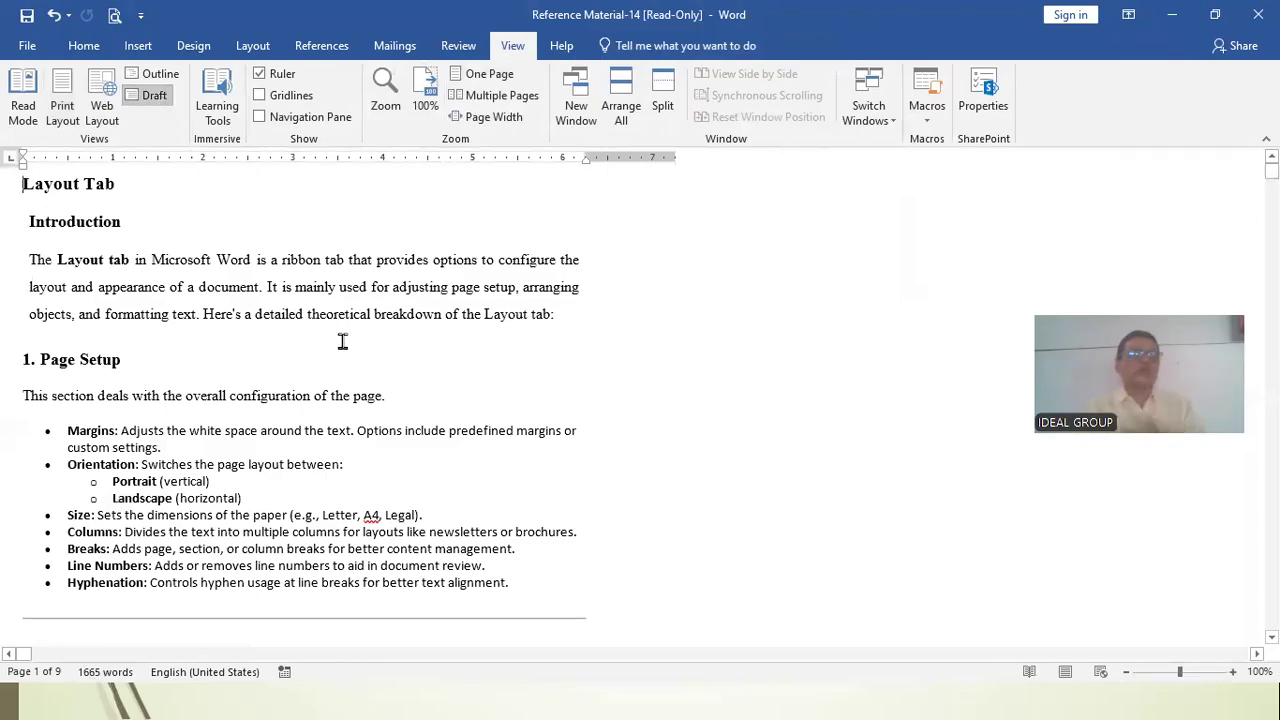
scroll(342, 345, "down", 20)
scroll(344, 348, "up", 20)
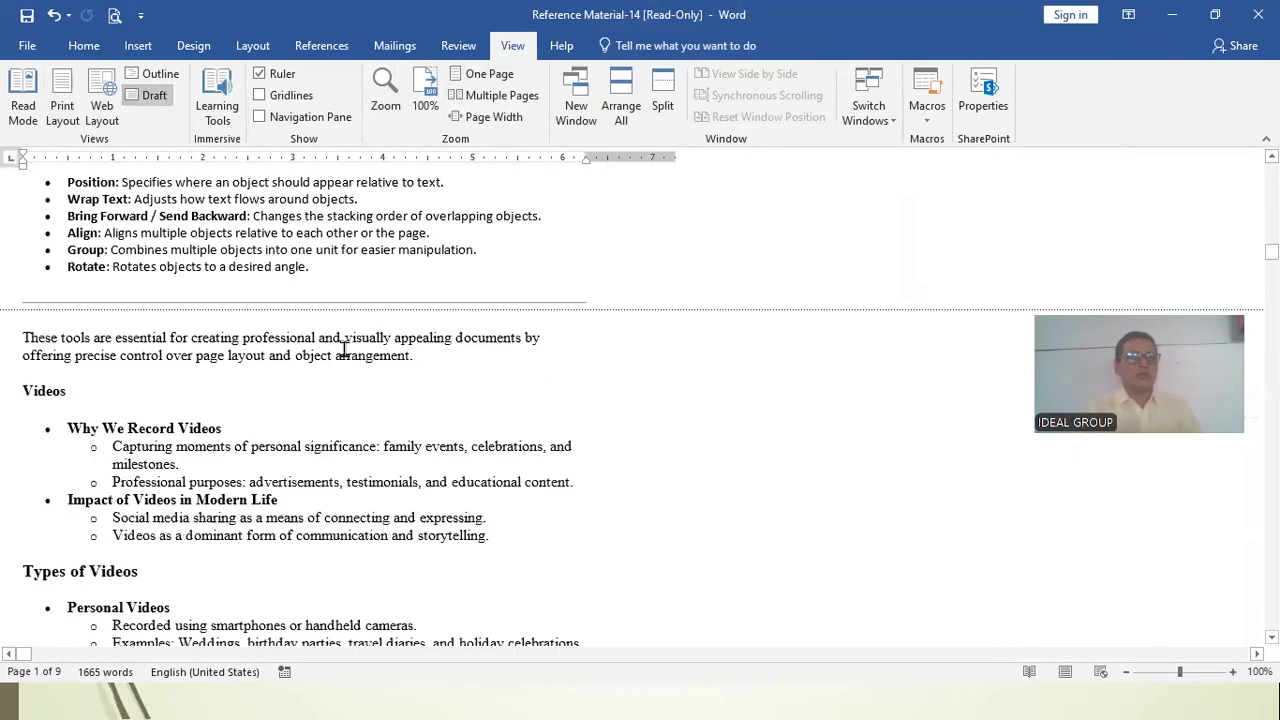
Step: Review the document's heading structure in Outline view, and return to Print Layout
left_click(155, 75)
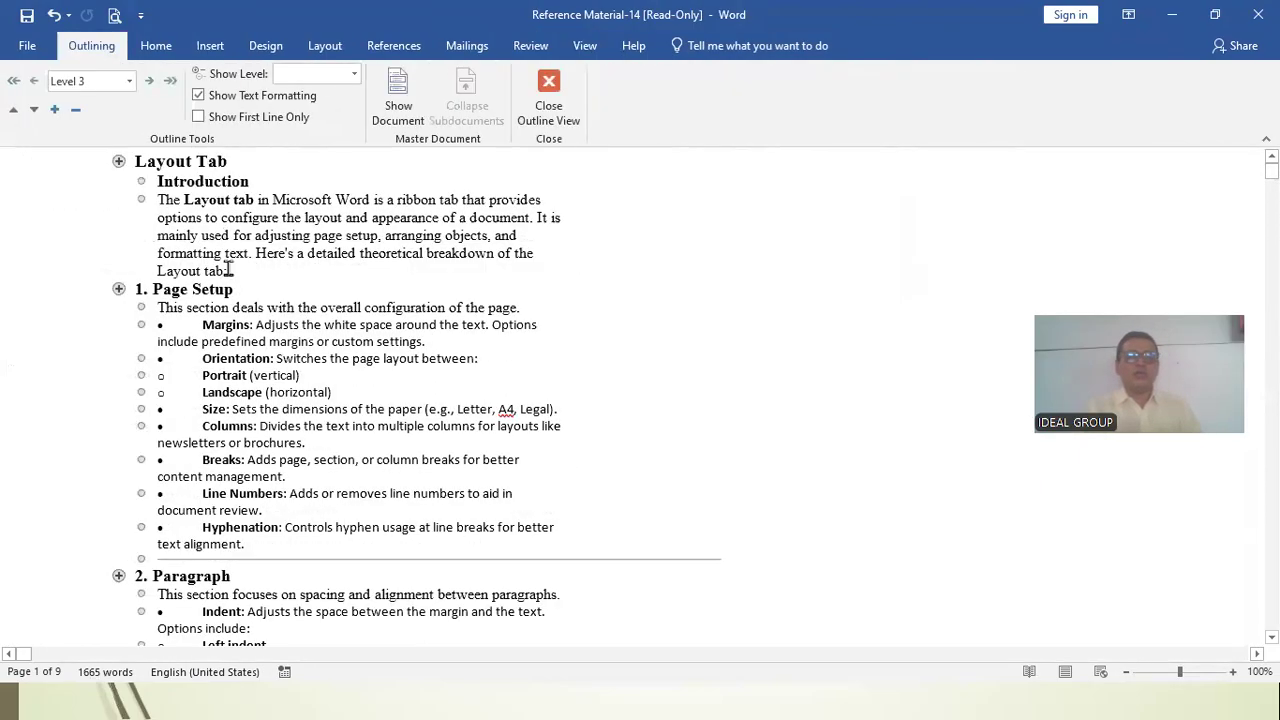
scroll(285, 290, "down", 15)
scroll(310, 310, "up", 15)
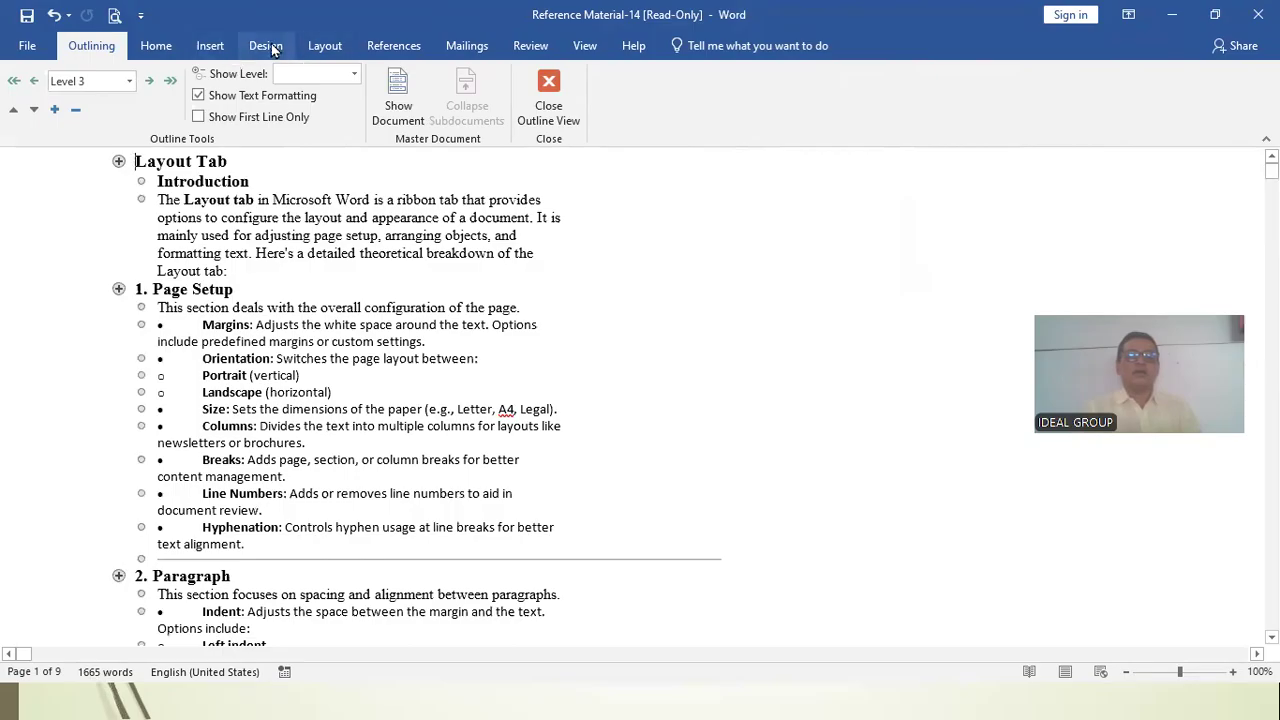
left_click(586, 46)
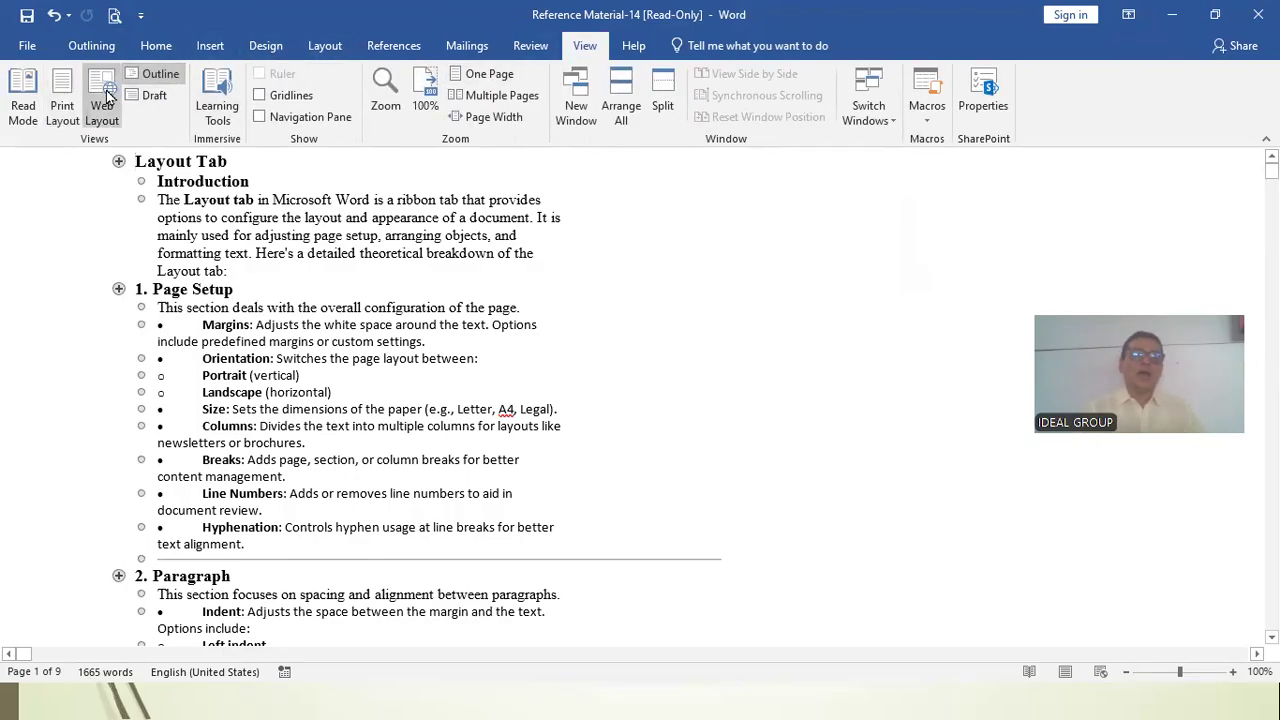
left_click(62, 108)
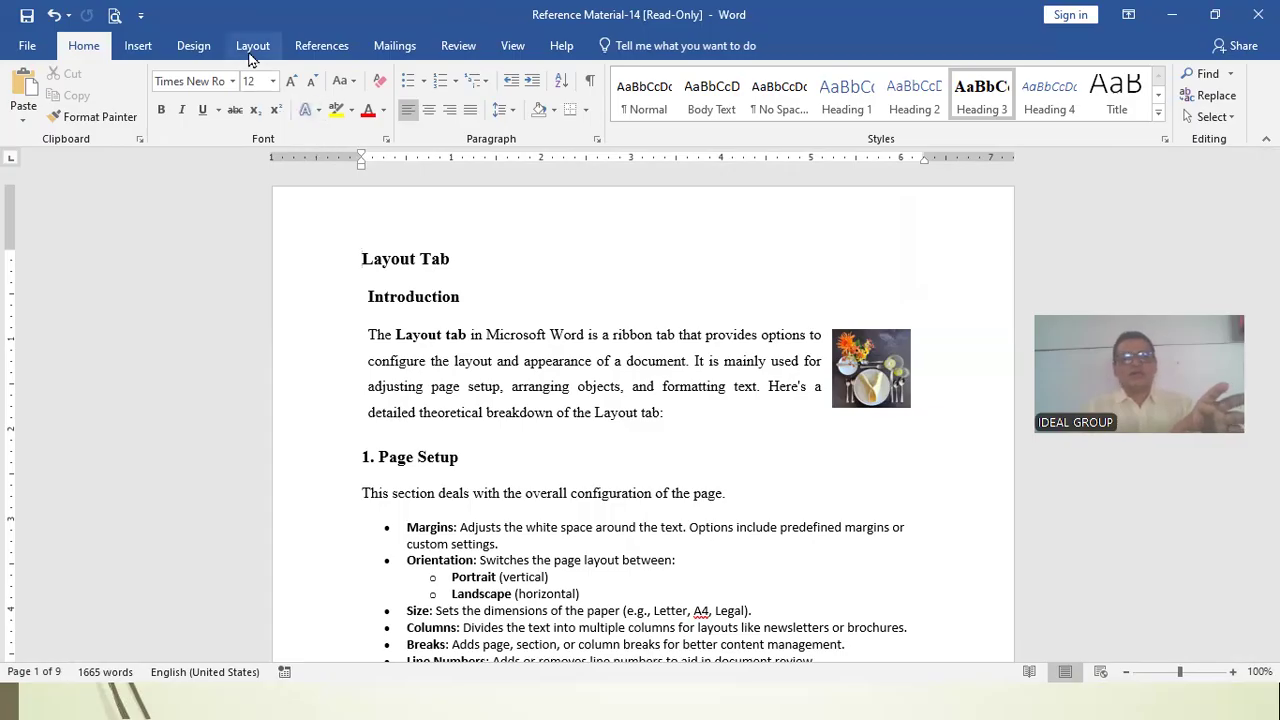
Step: Switch the document to Web Layout and examine how its text and picture are arranged
left_click(509, 41)
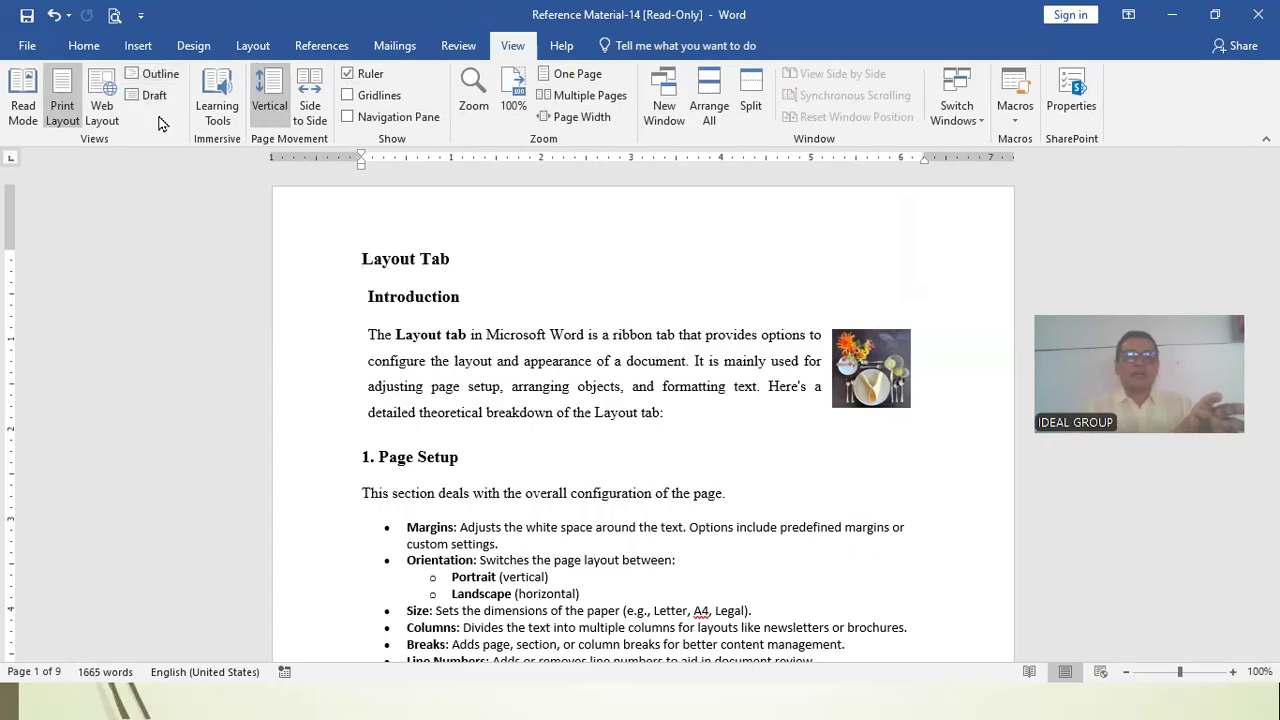
left_click(105, 95)
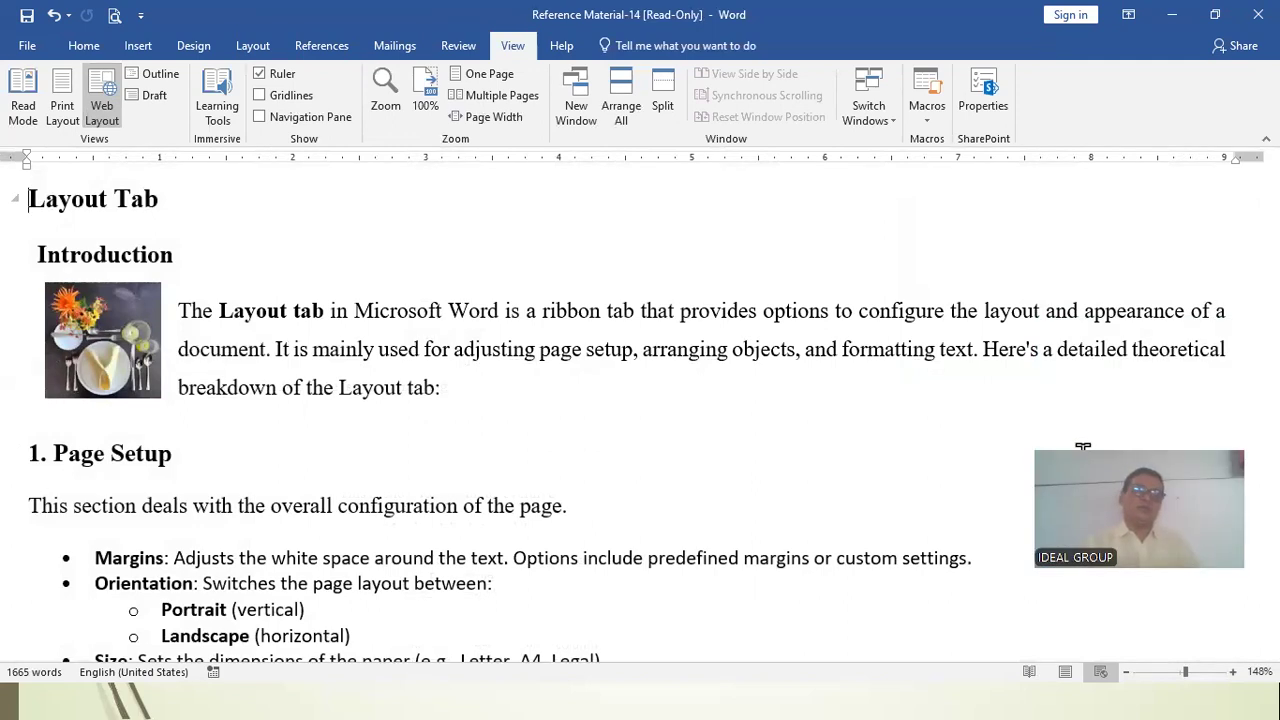
scroll(781, 365, "down", 15)
scroll(781, 365, "up", 15)
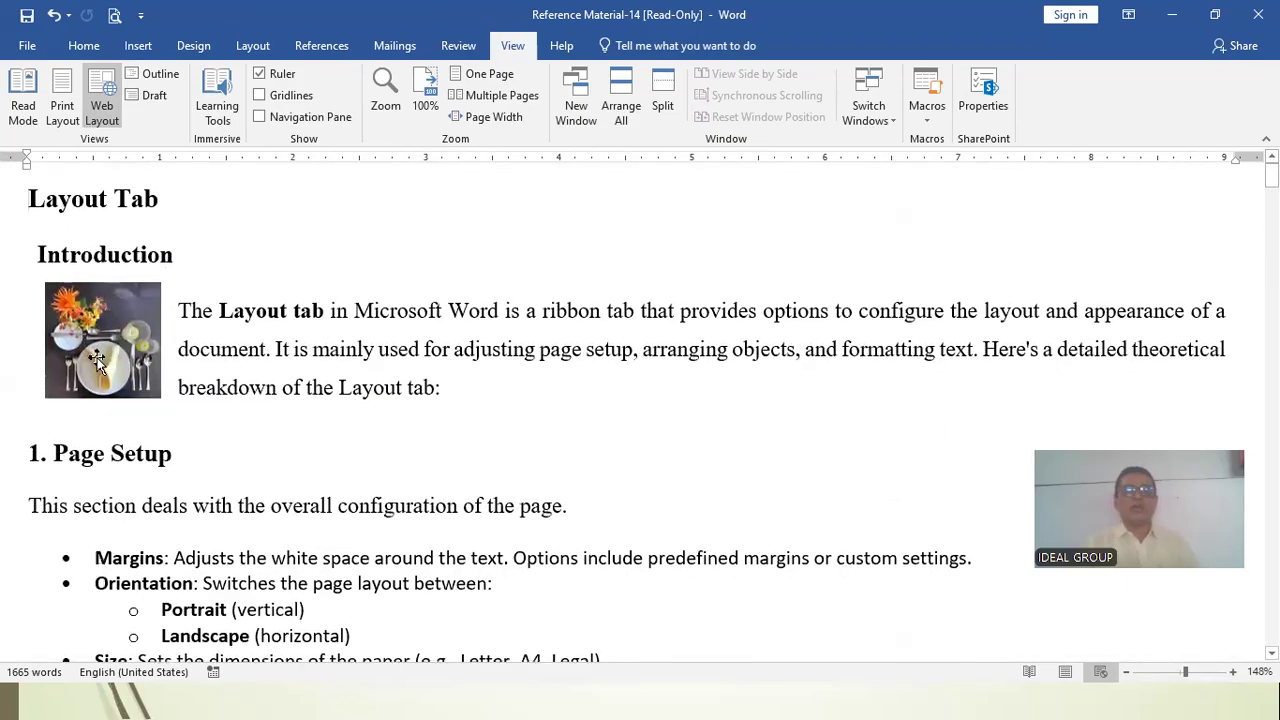
Step: Move the picture to the right end of the Introduction paragraph in Web Layout, and reposition it beside that paragraph in Print Layout
left_click_drag(100, 345, 1148, 362)
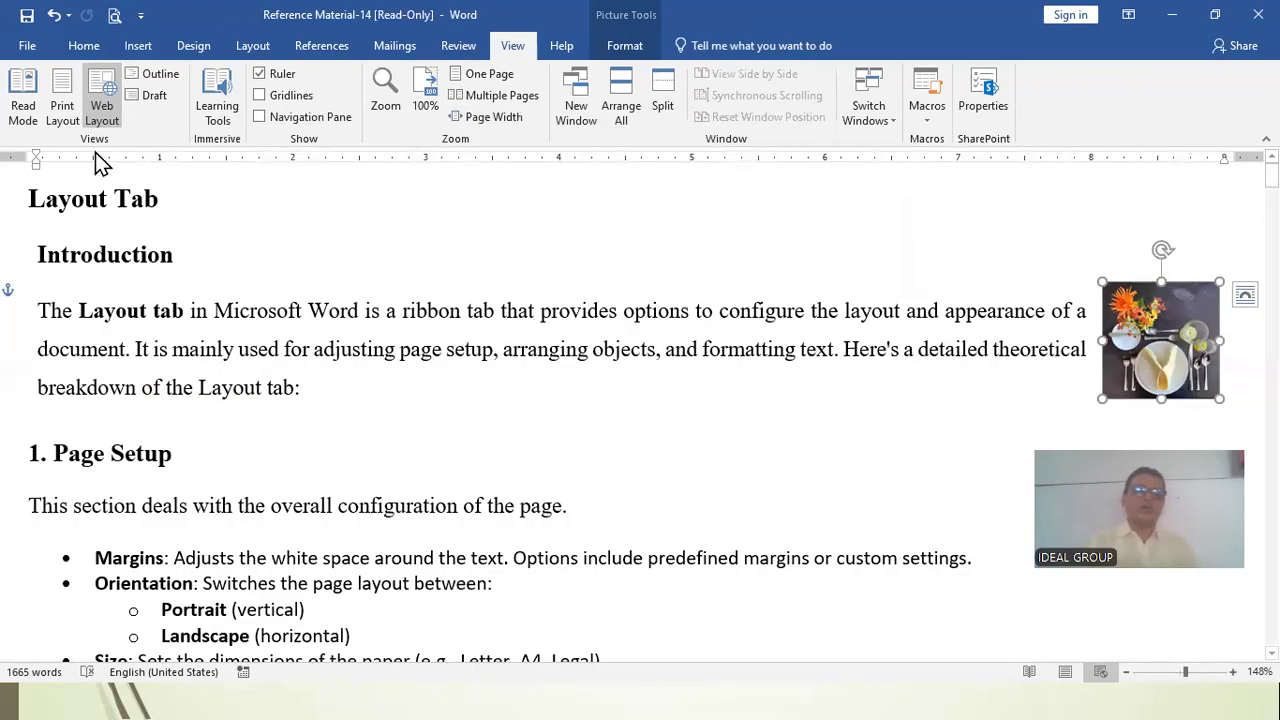
left_click(60, 108)
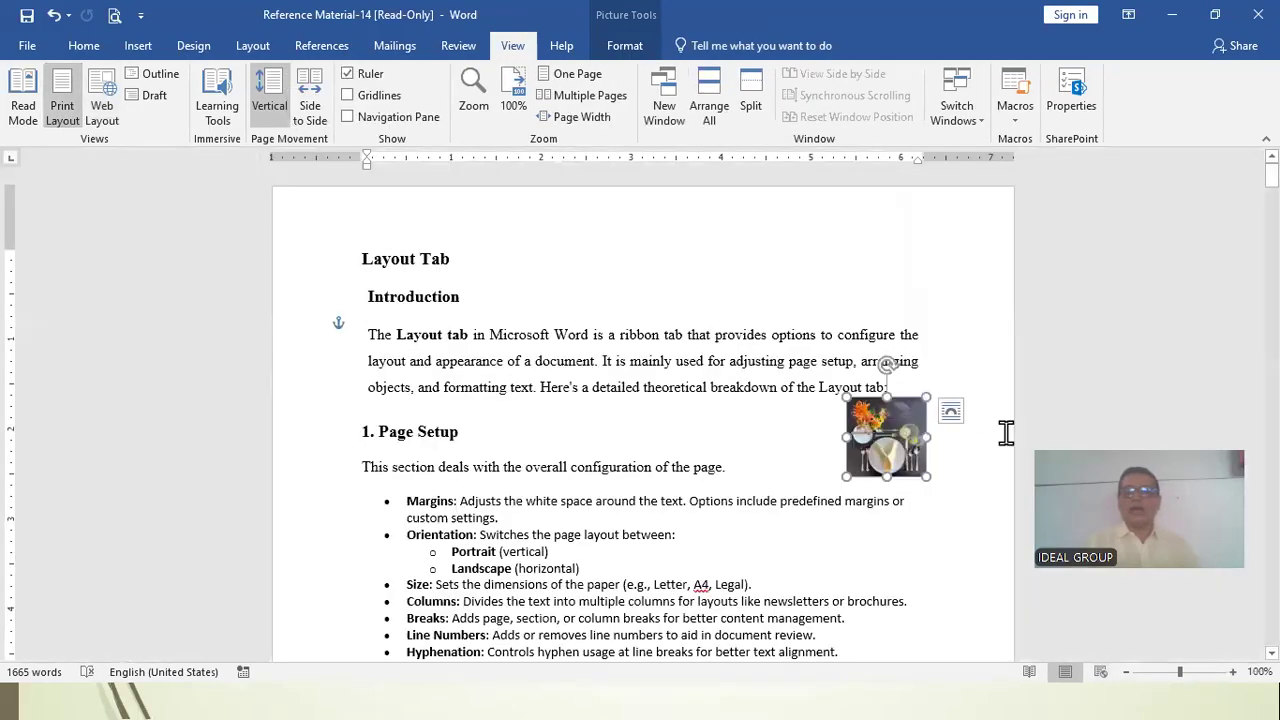
left_click_drag(863, 458, 877, 367)
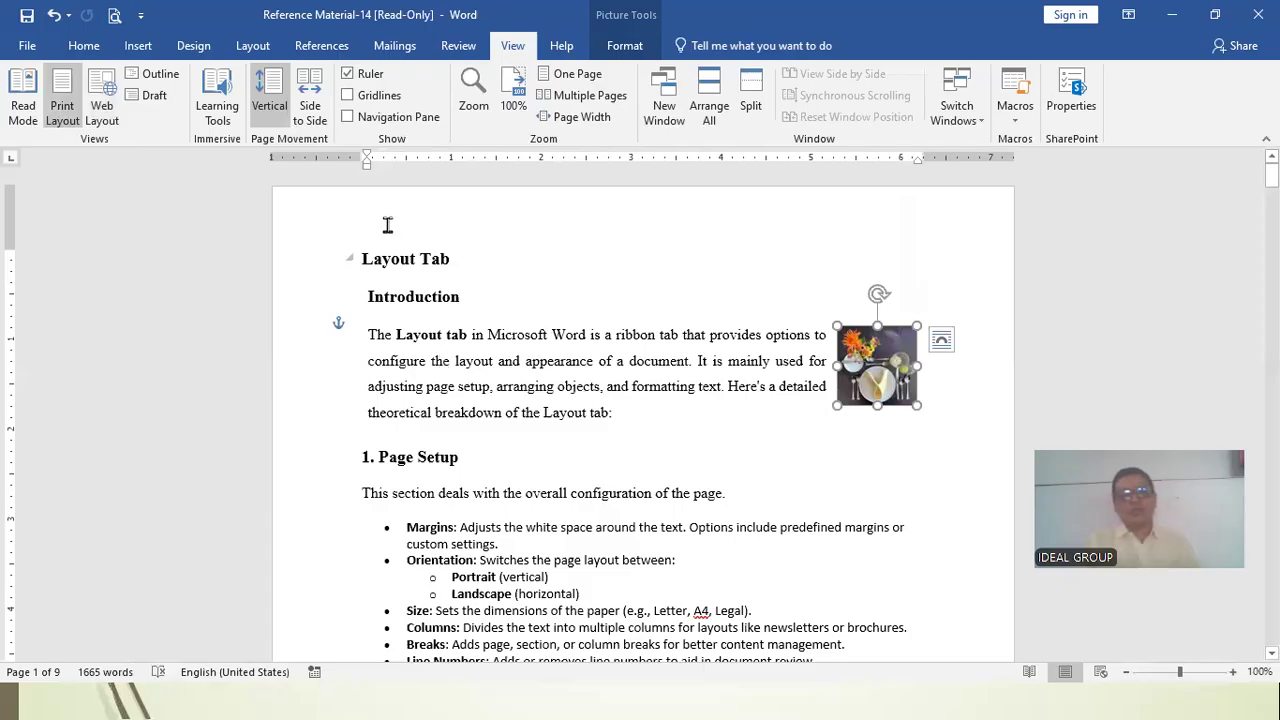
Step: Hide the rulers and show them again
left_click(348, 76)
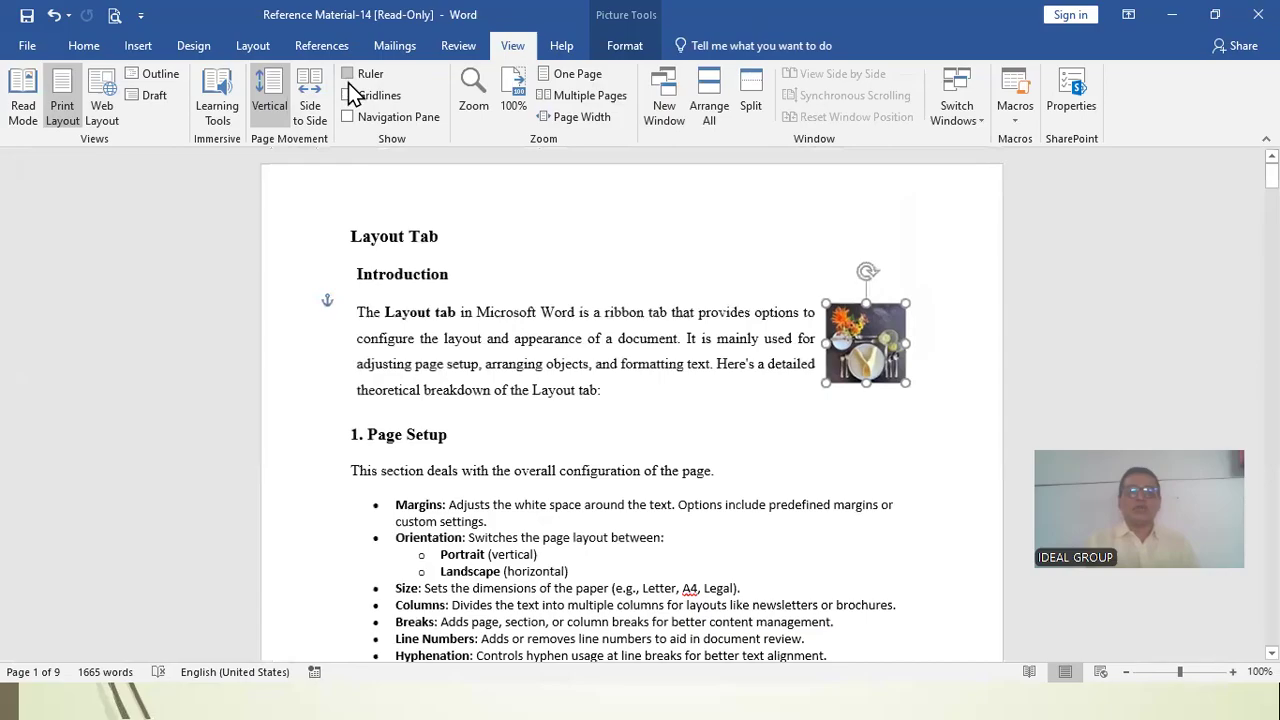
left_click(348, 74)
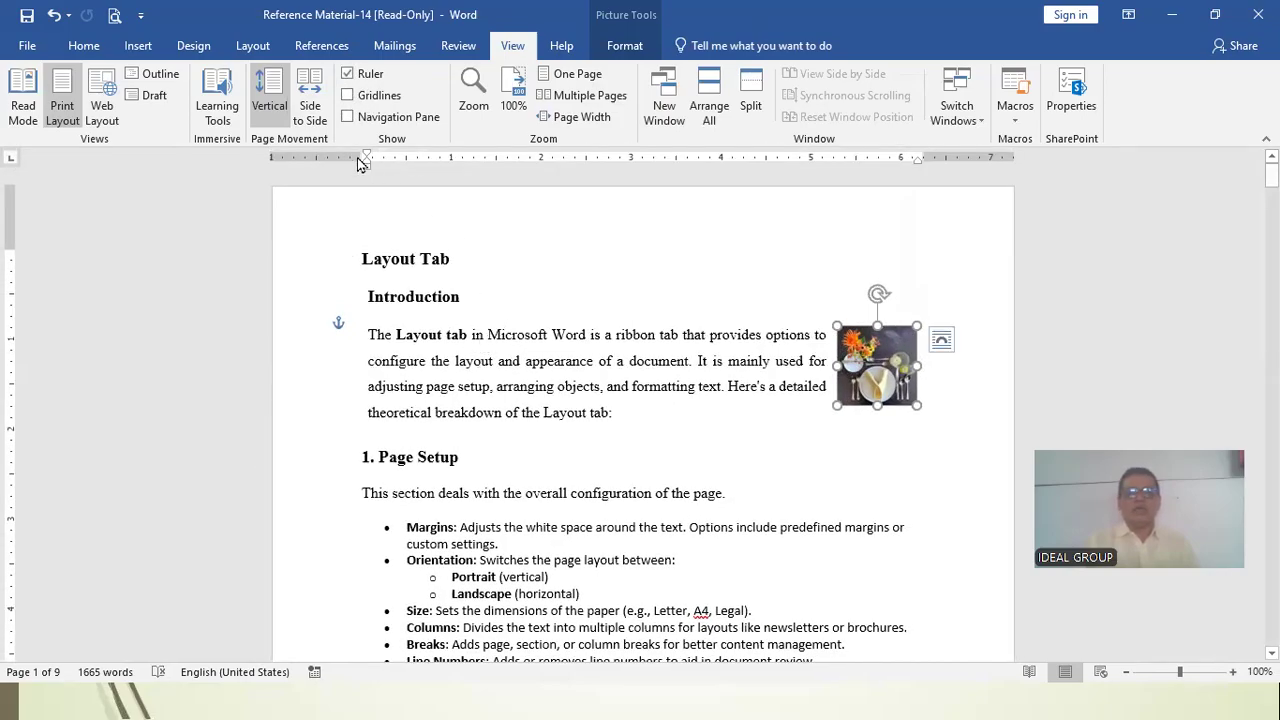
Step: Display the gridlines, use them to nudge the picture to the right text margin, and hide the gridlines
left_click(348, 96)
left_click(348, 96)
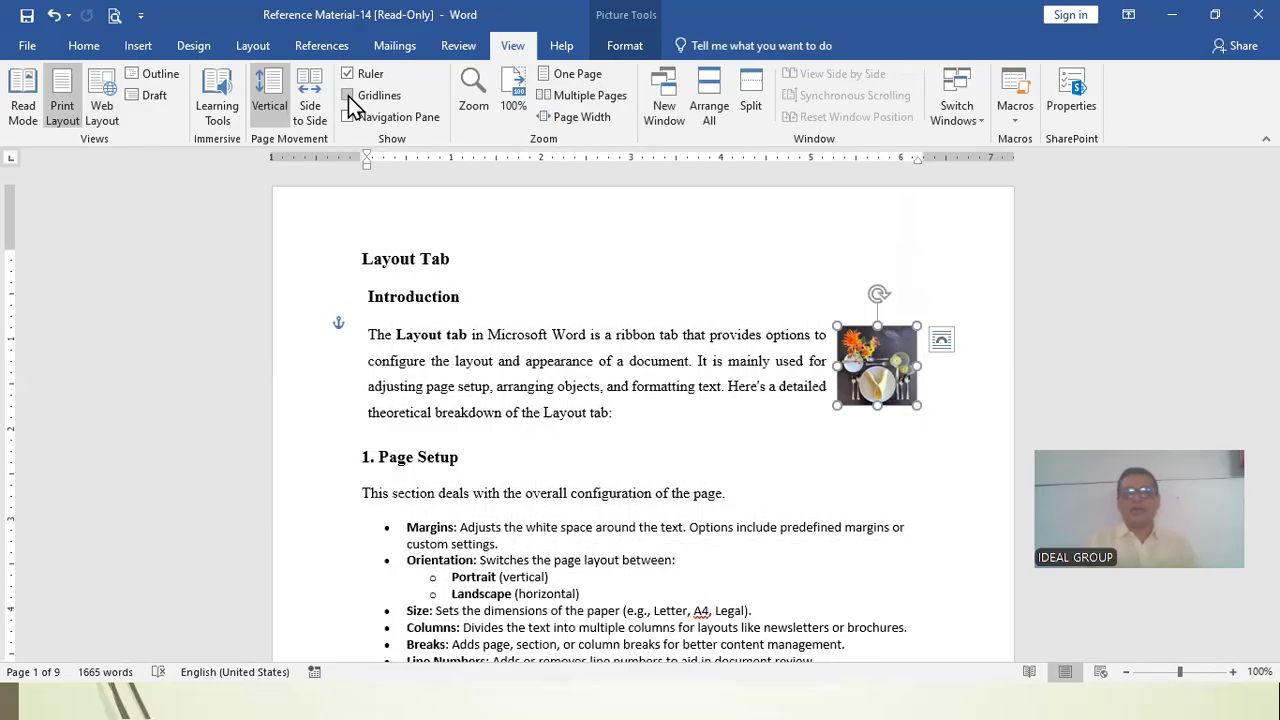
left_click(348, 96)
left_click(348, 96)
left_click(348, 96)
mouse_move(851, 359)
left_mouse_down()
mouse_move(851, 342)
mouse_move(870, 355)
mouse_move(858, 362)
mouse_move(847, 322)
mouse_move(862, 365)
left_mouse_up()
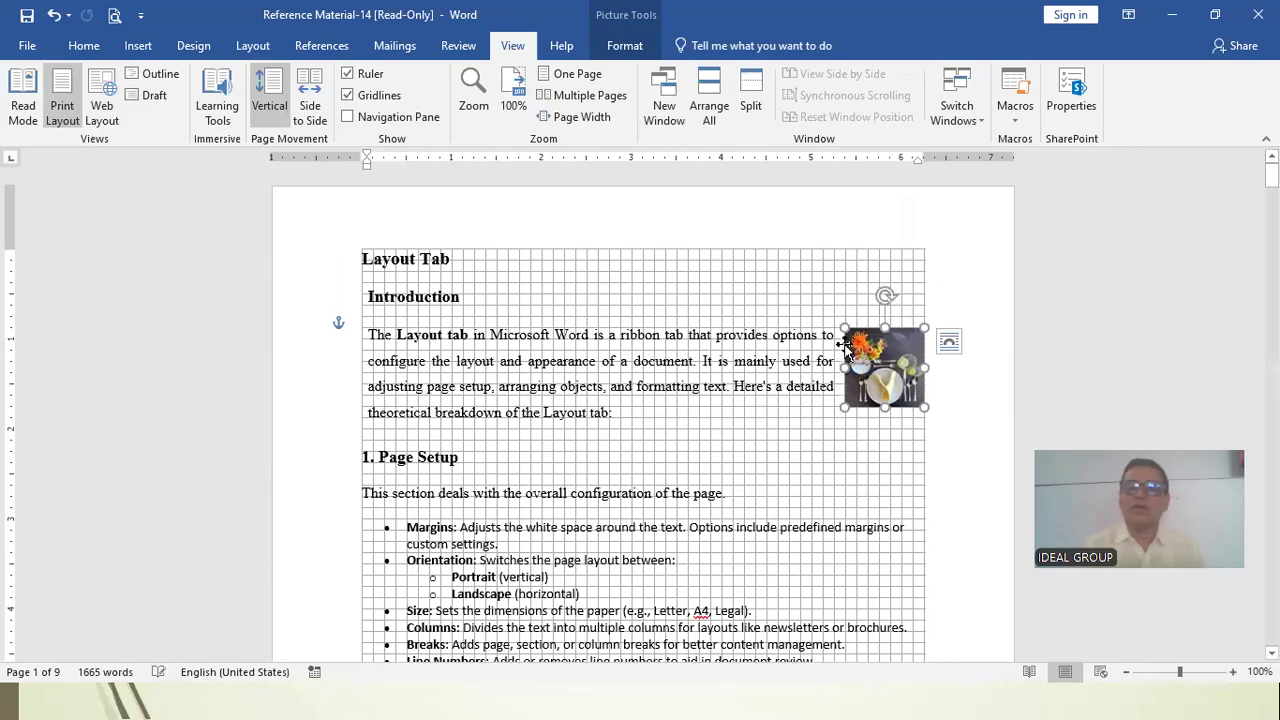
left_click(370, 95)
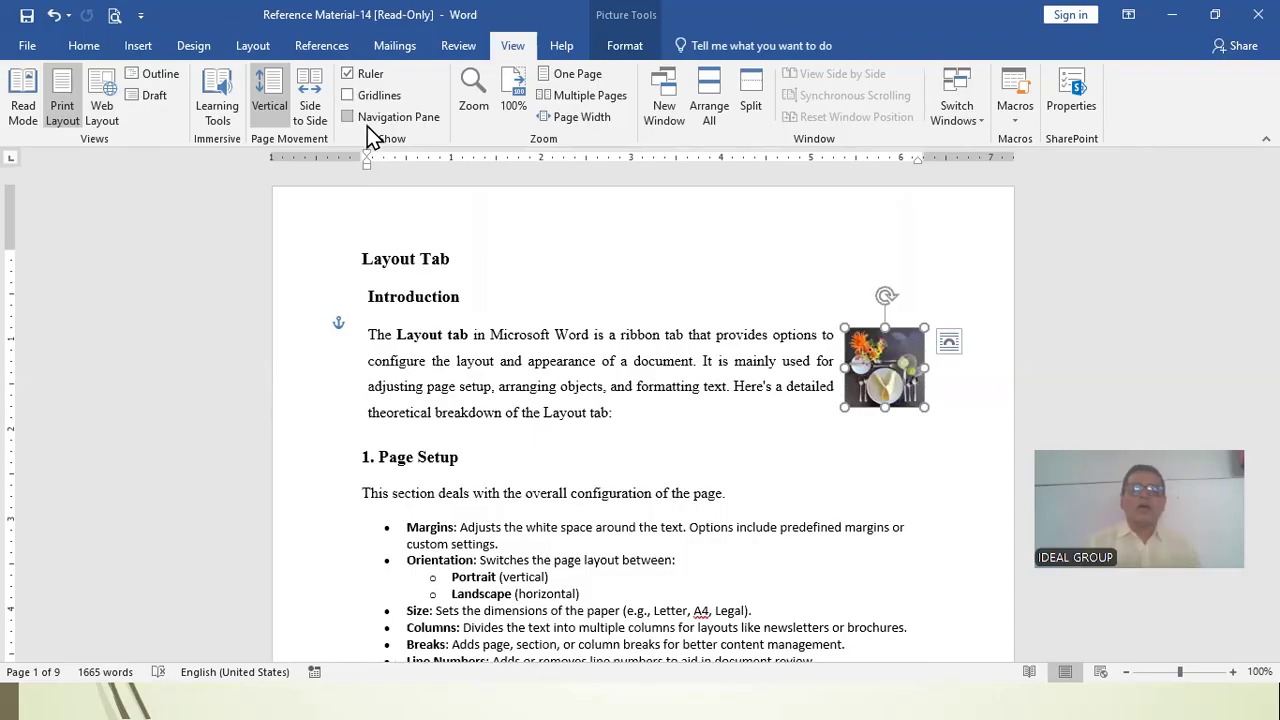
Step: Show the Navigation pane with the document's headings
left_click(352, 116)
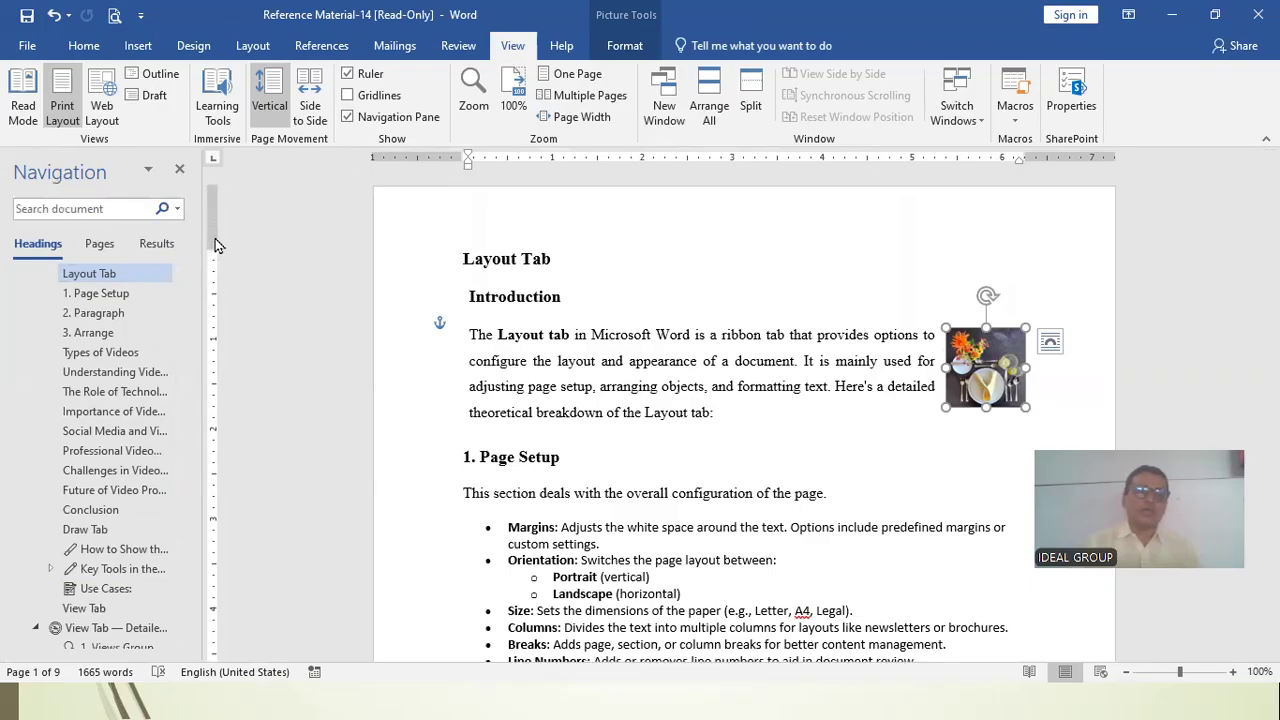
Step: Jump to the View Tab, Draw Tab and Layout Tab headings through the Navigation pane, and close the pane
left_click(86, 607)
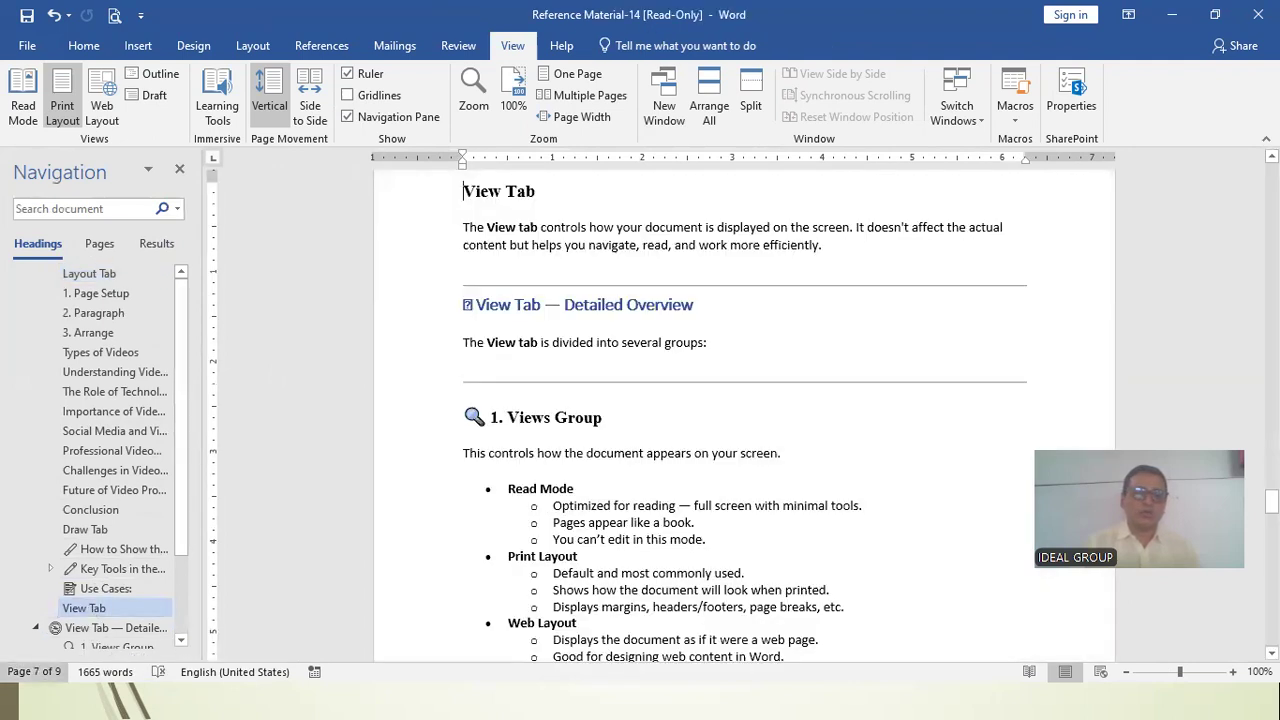
left_click(99, 536)
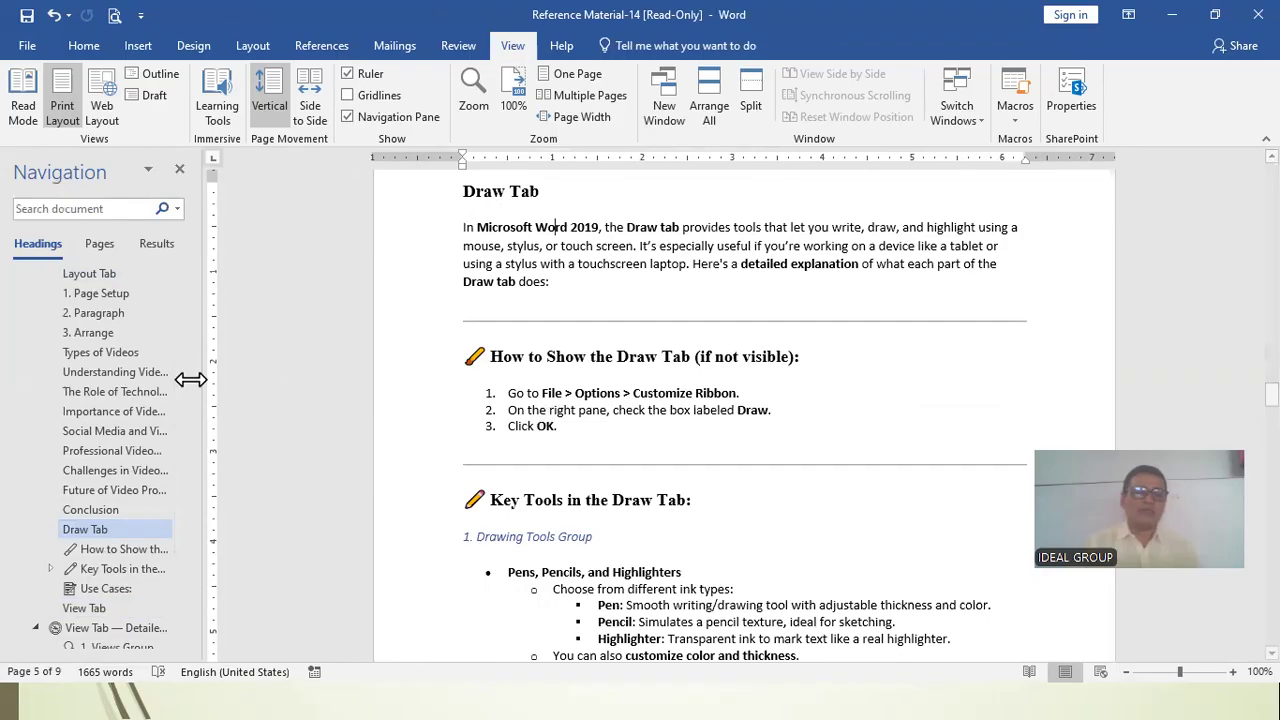
left_click(101, 276)
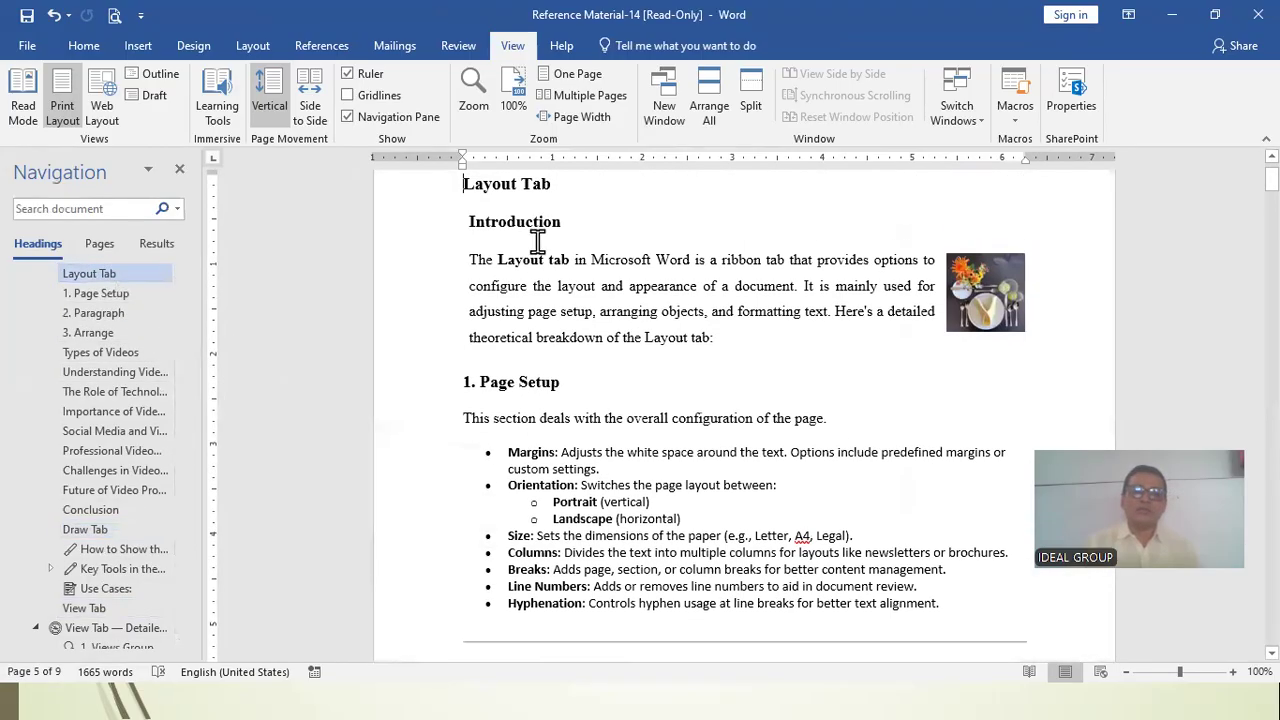
left_click(571, 213)
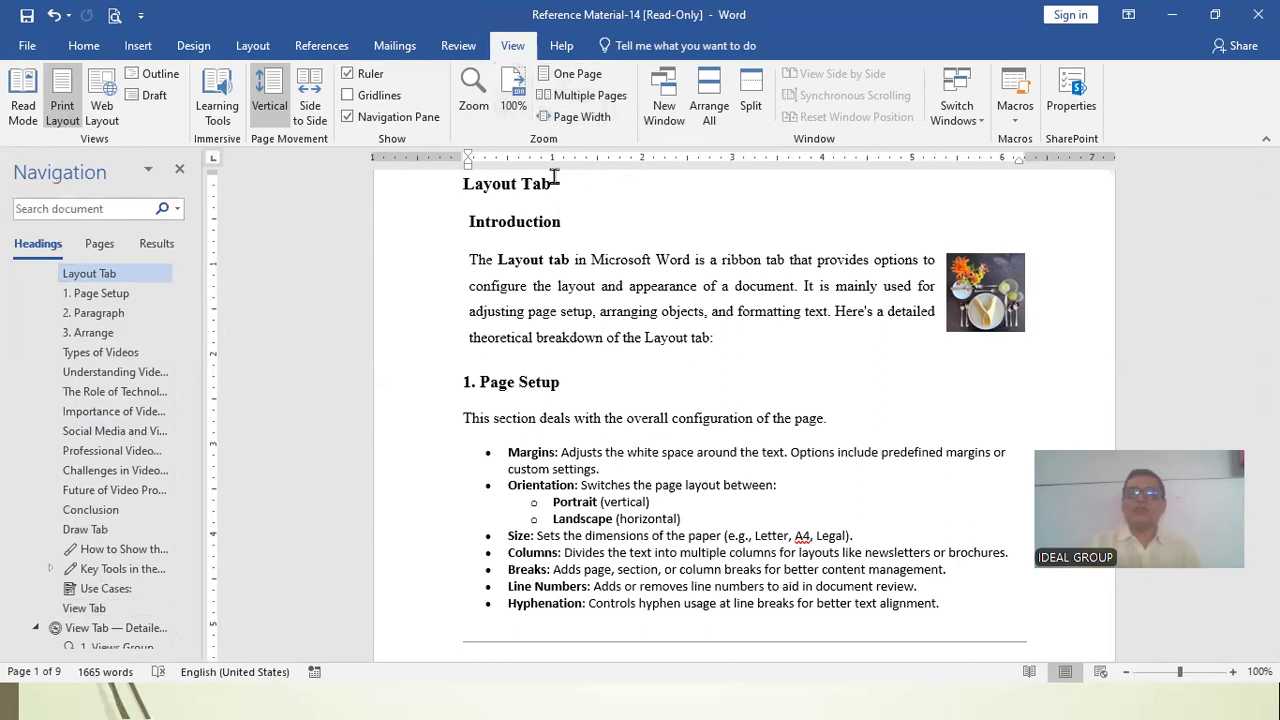
left_click(179, 172)
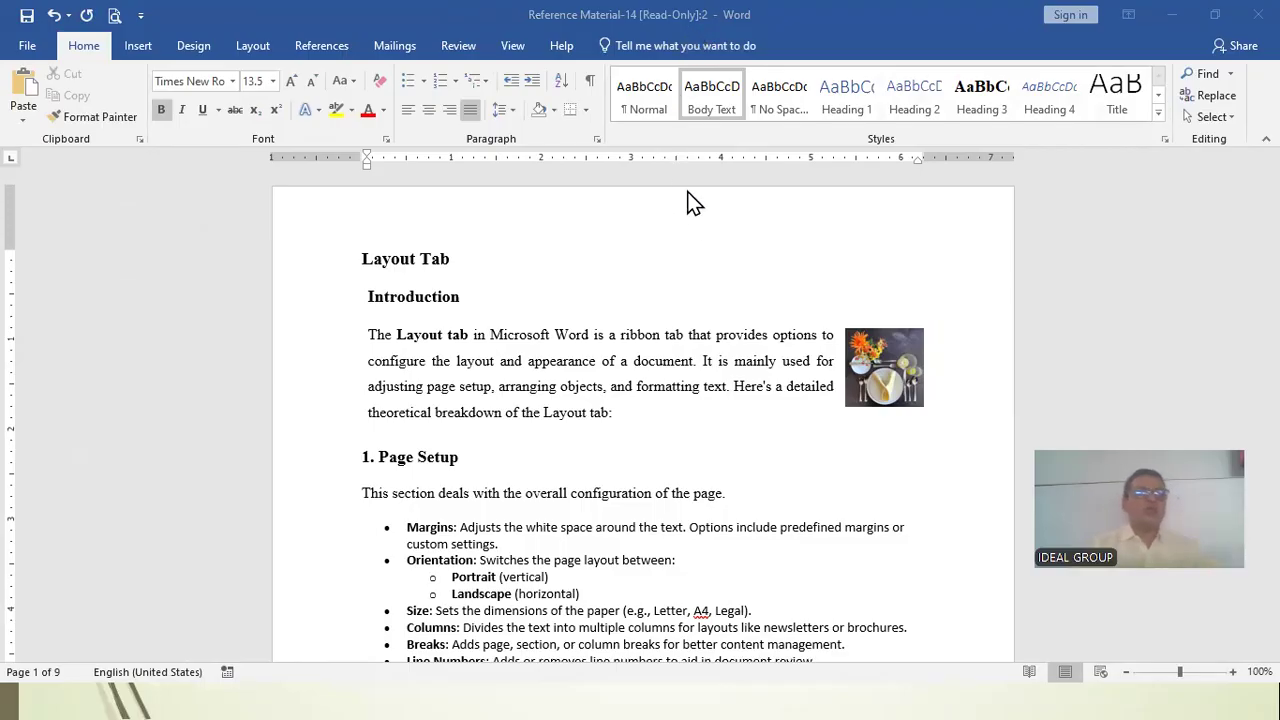
Step: Delete the word "Layout" from the first Introduction sentence in the document's second window, and switch to its first window
double_click(425, 338)
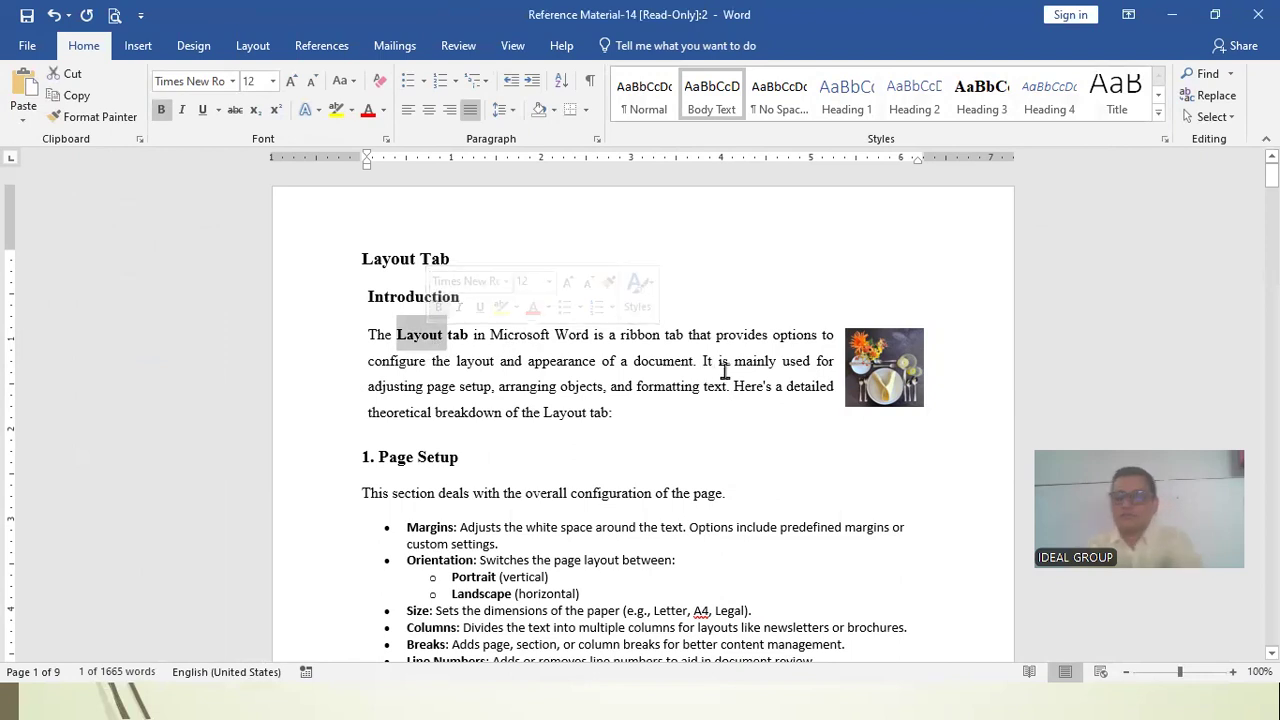
key("Delete")
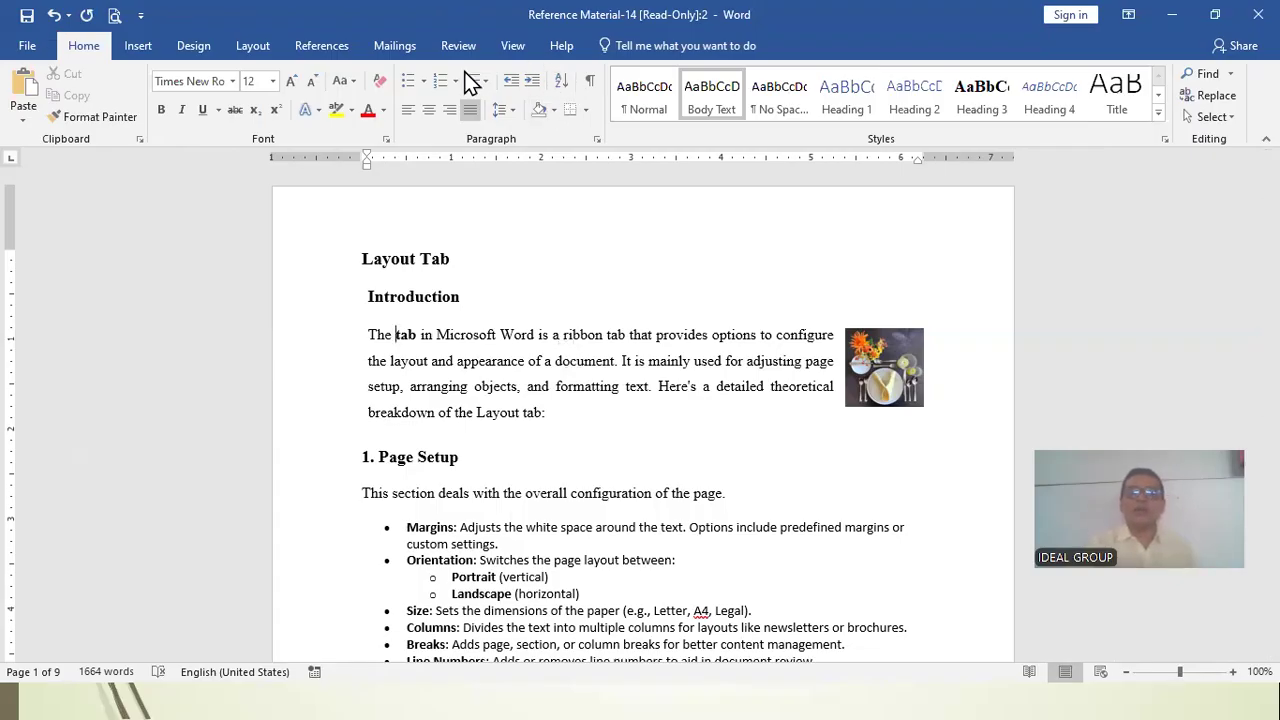
left_click(513, 48)
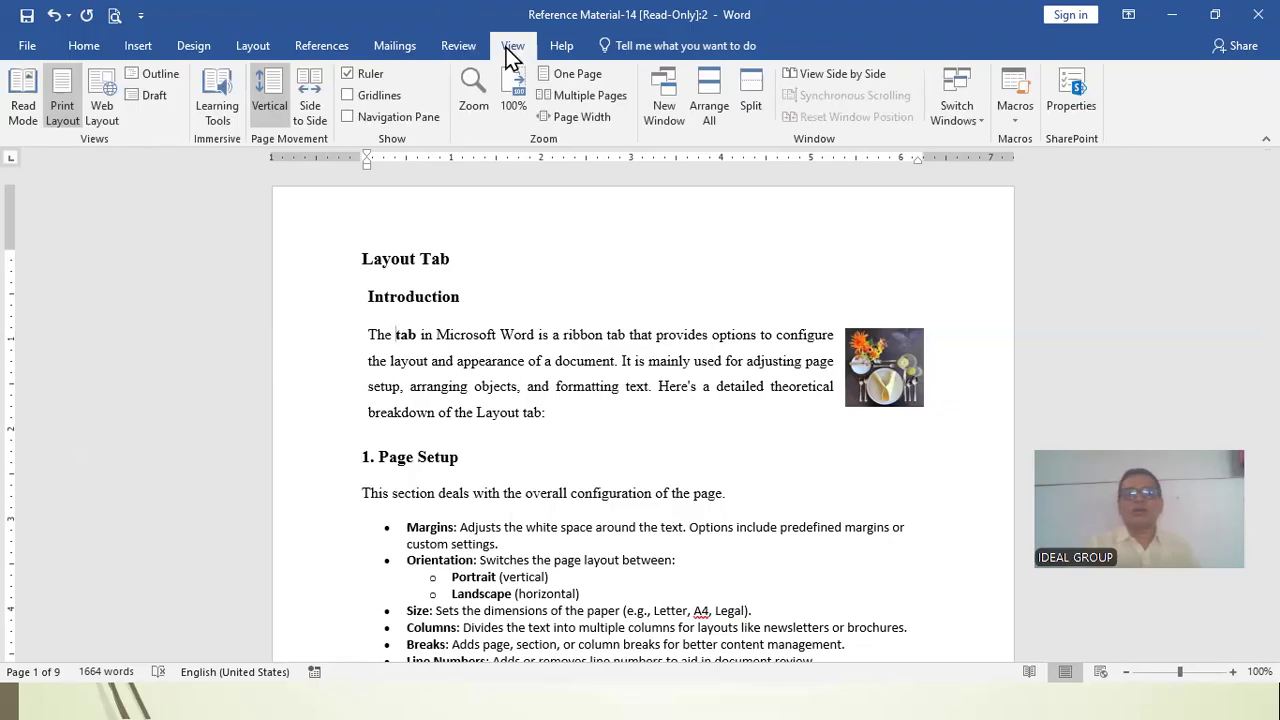
left_click(982, 128)
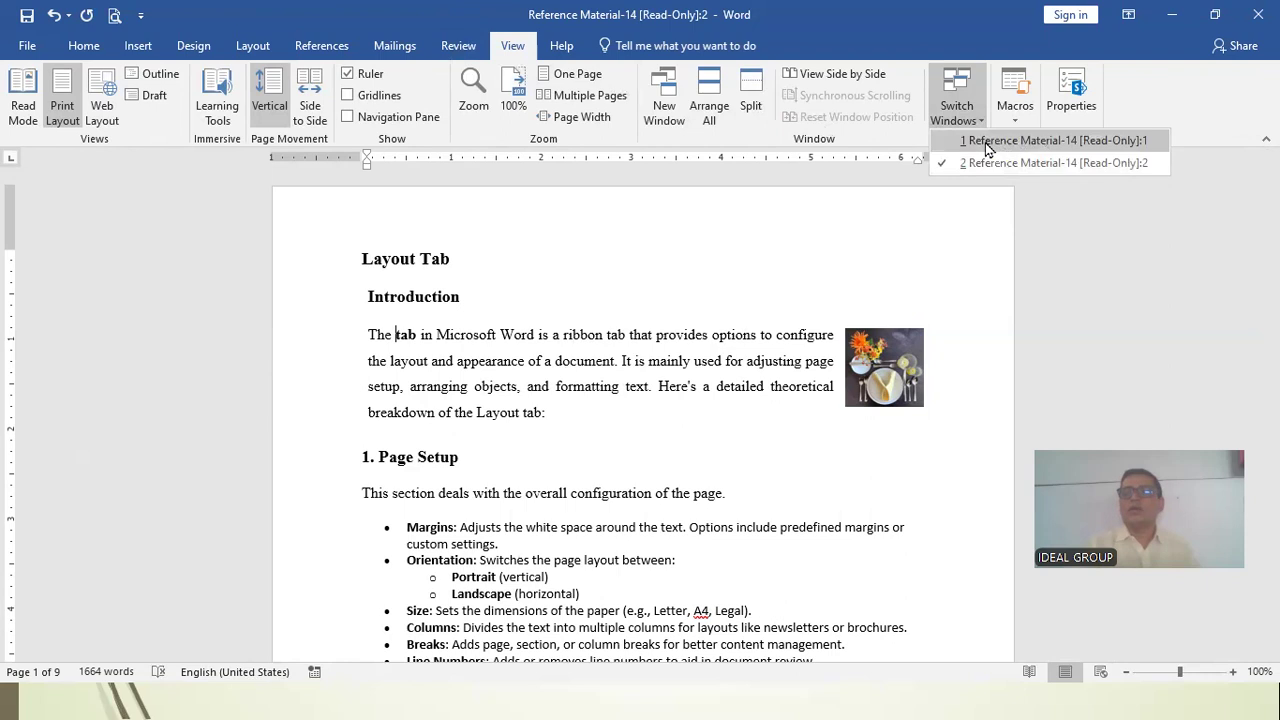
left_click(985, 142)
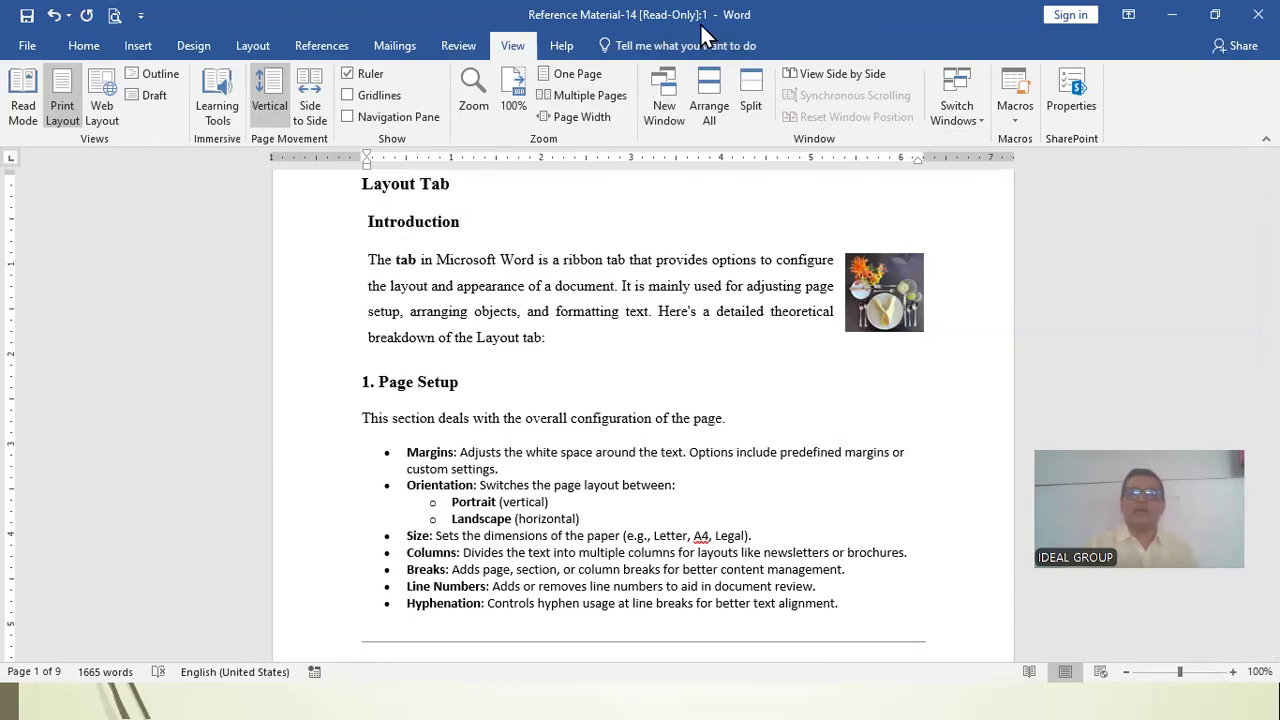
Step: Arrange both document windows one above the other and scroll through each of them independently
left_click(708, 115)
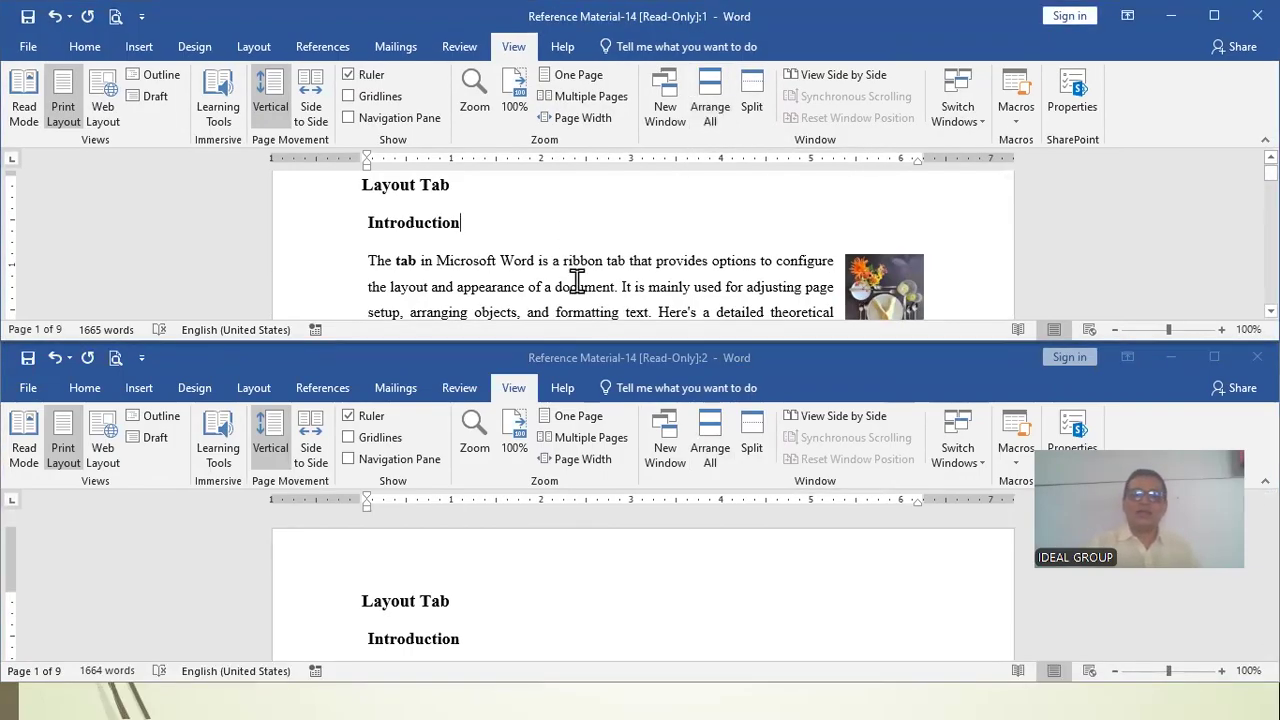
scroll(576, 275, "down", 5)
scroll(592, 560, "down", 1)
scroll(592, 563, "down", 10)
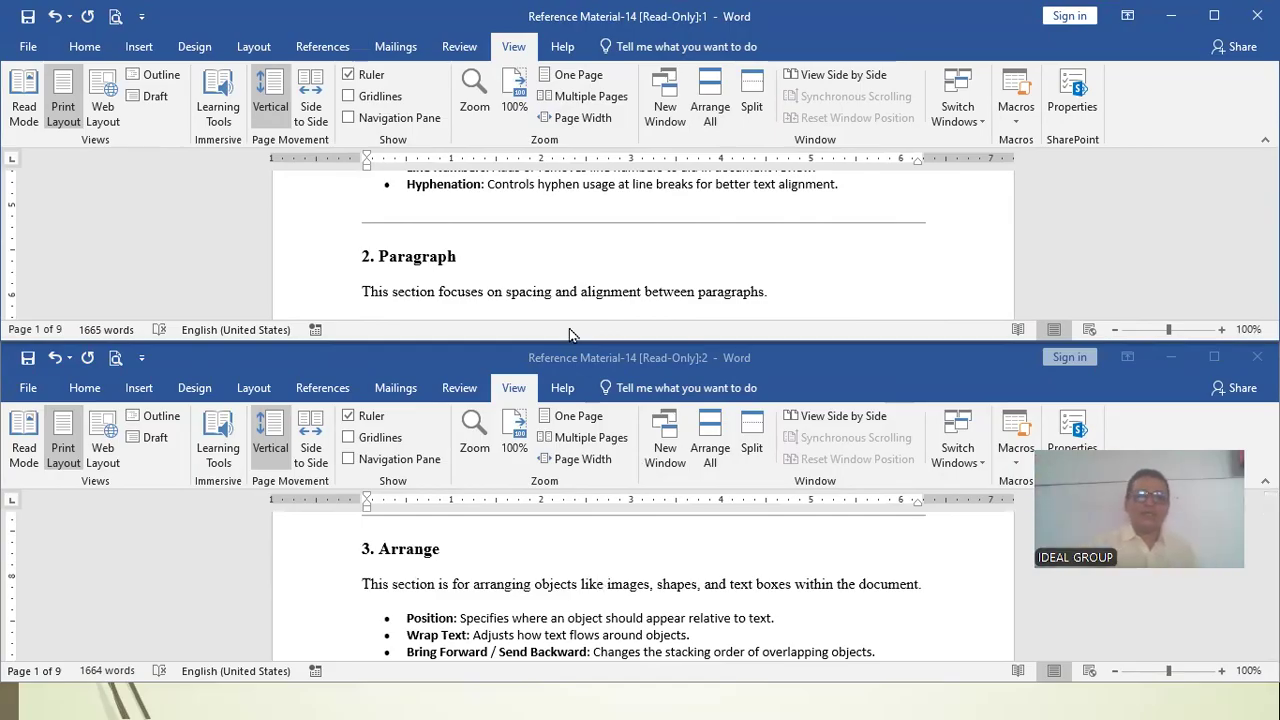
scroll(571, 256, "up", 2)
scroll(569, 263, "down", 15)
scroll(569, 263, "down", 12)
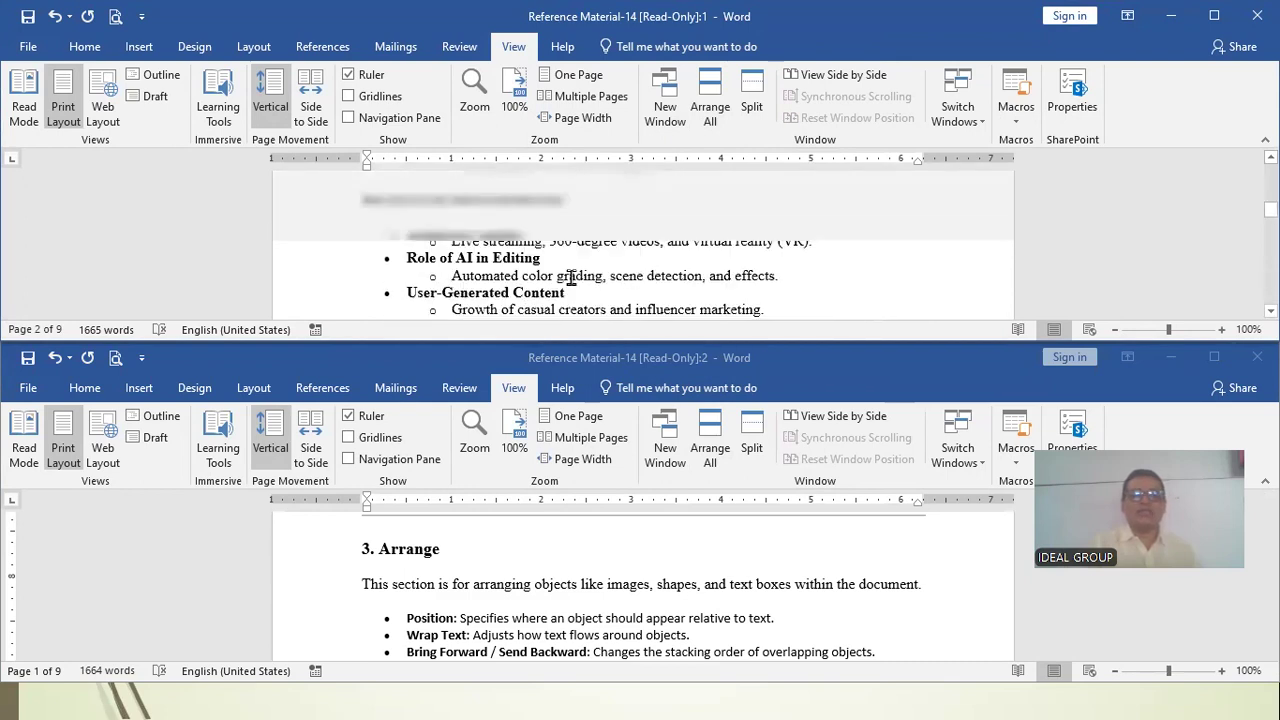
scroll(571, 277, "down", 10)
scroll(625, 585, "down", 5)
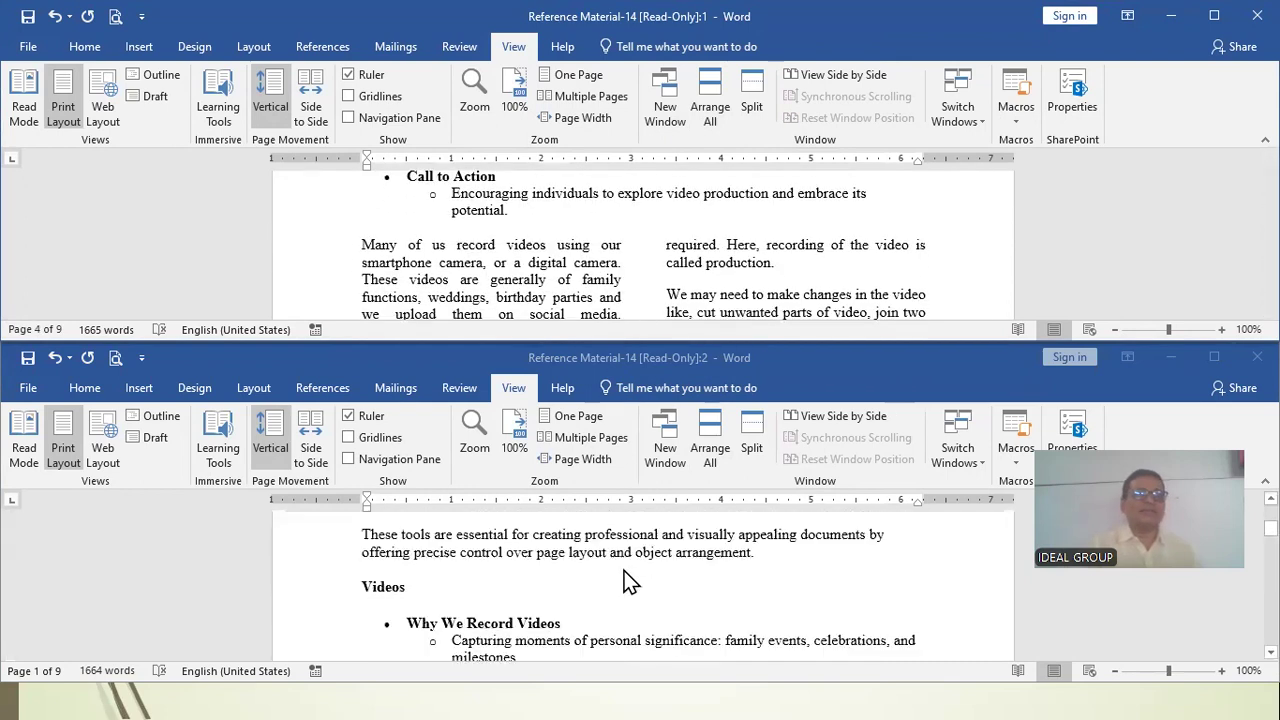
scroll(625, 583, "down", 1)
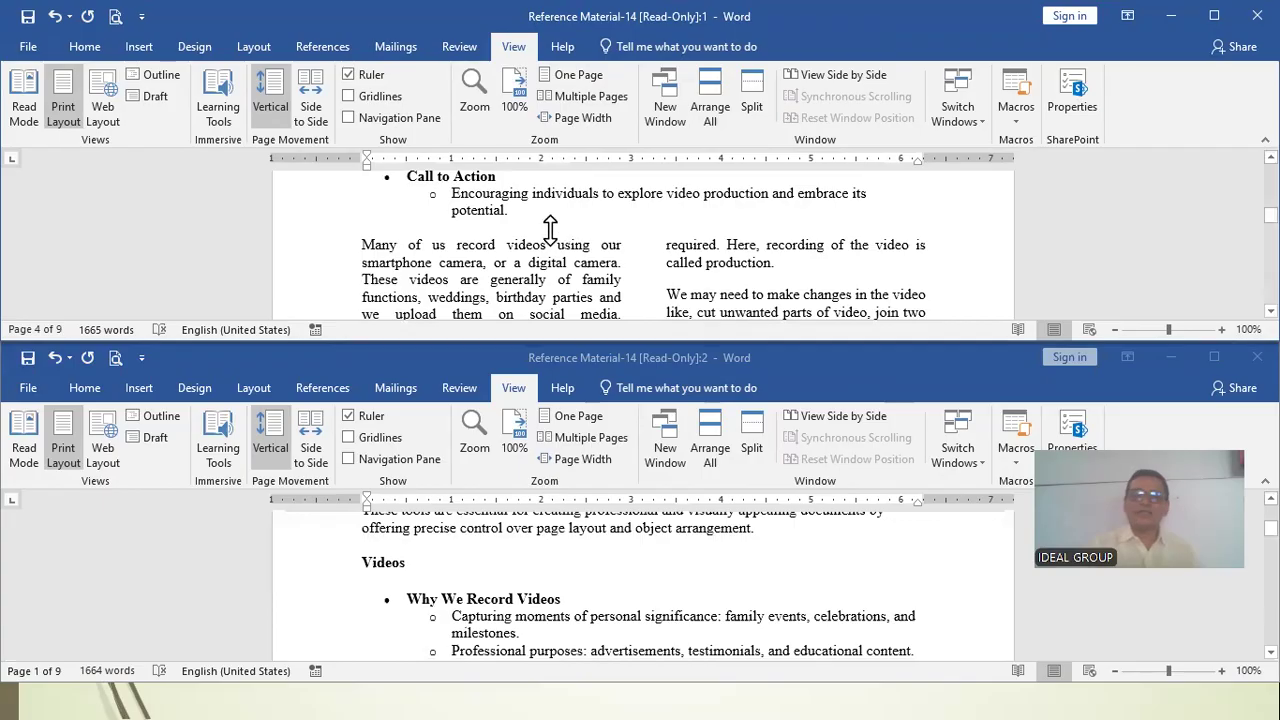
scroll(560, 232, "down", 3)
scroll(552, 236, "down", 5)
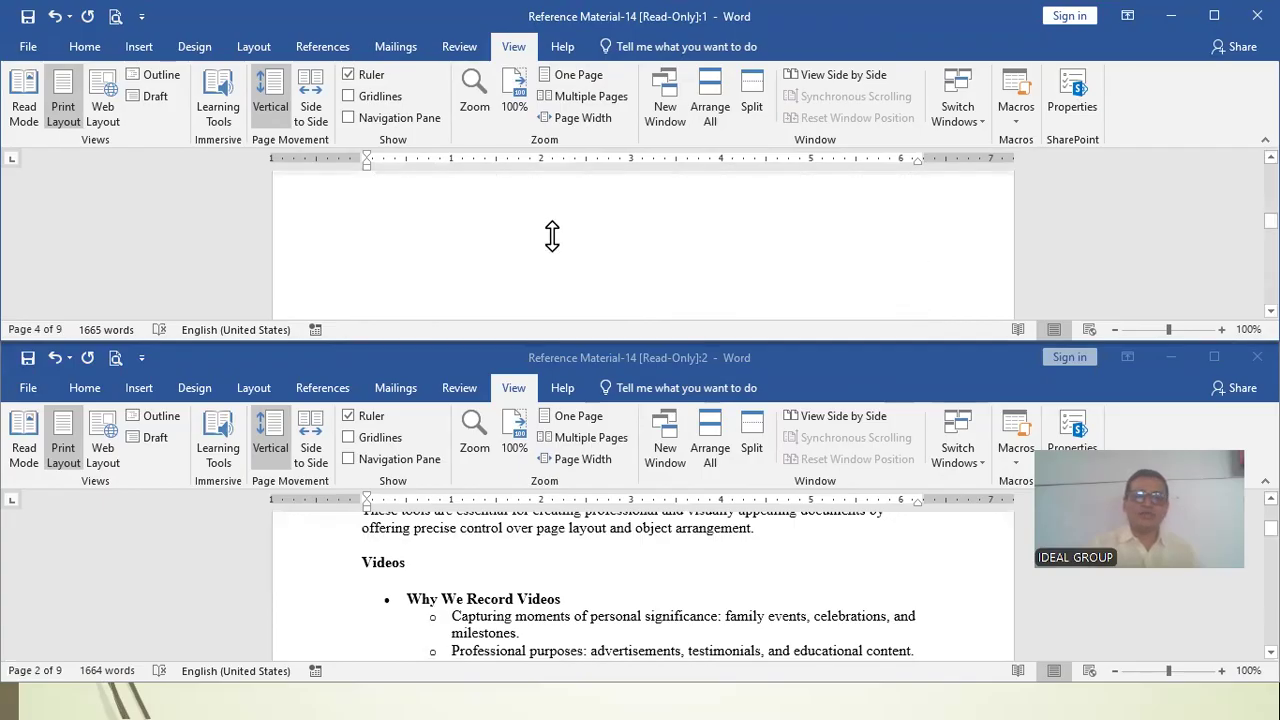
scroll(552, 236, "up", 3)
scroll(552, 236, "up", 2)
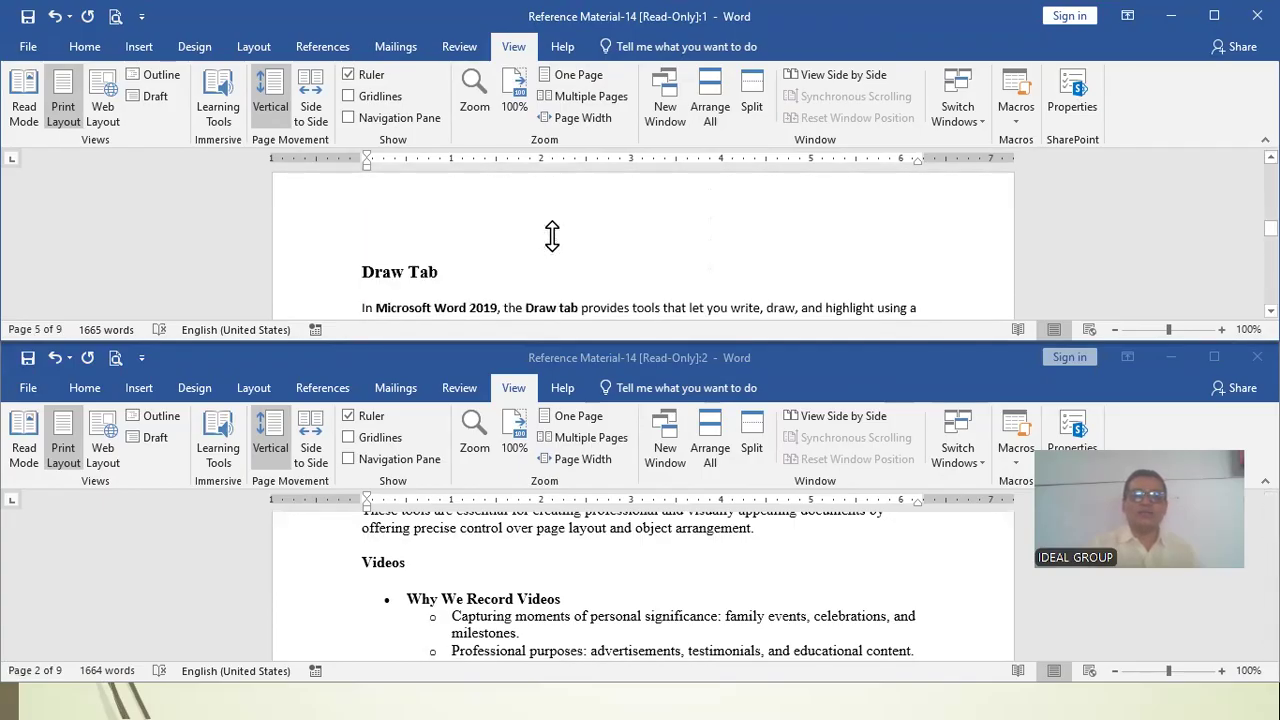
Step: Split the document's first window into two panes
left_click(445, 572)
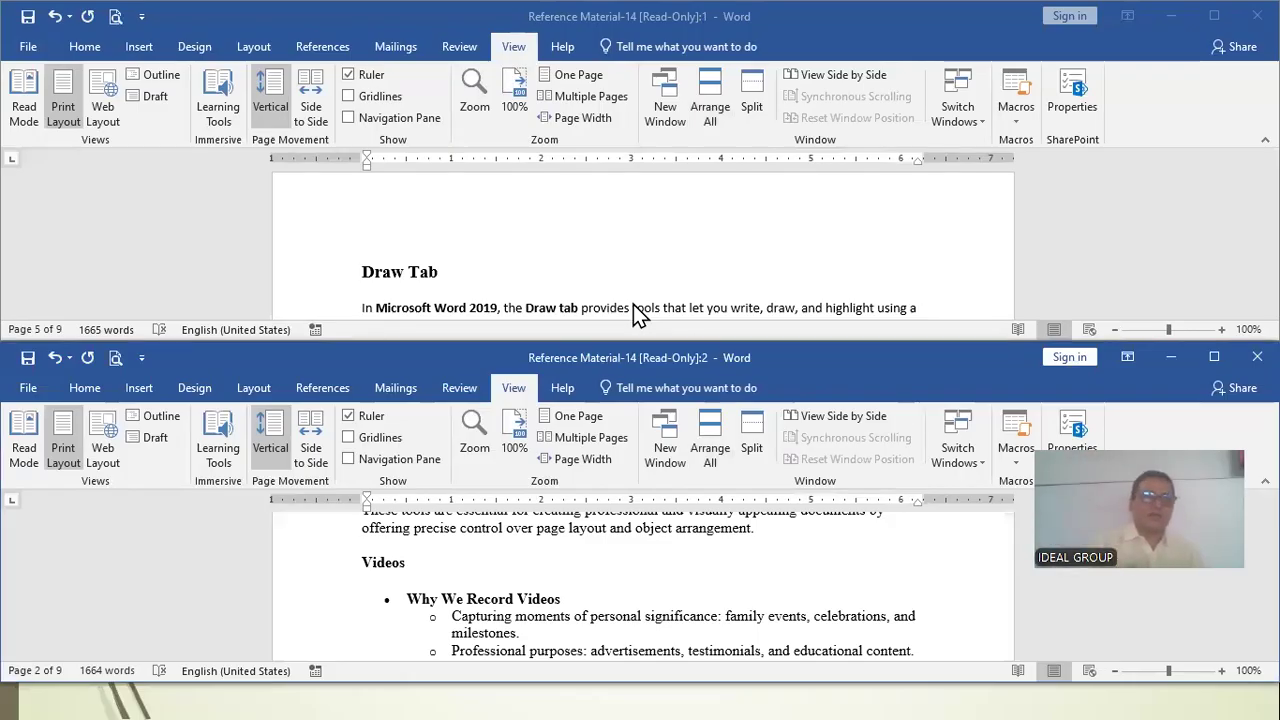
left_click(757, 96)
left_click(750, 88)
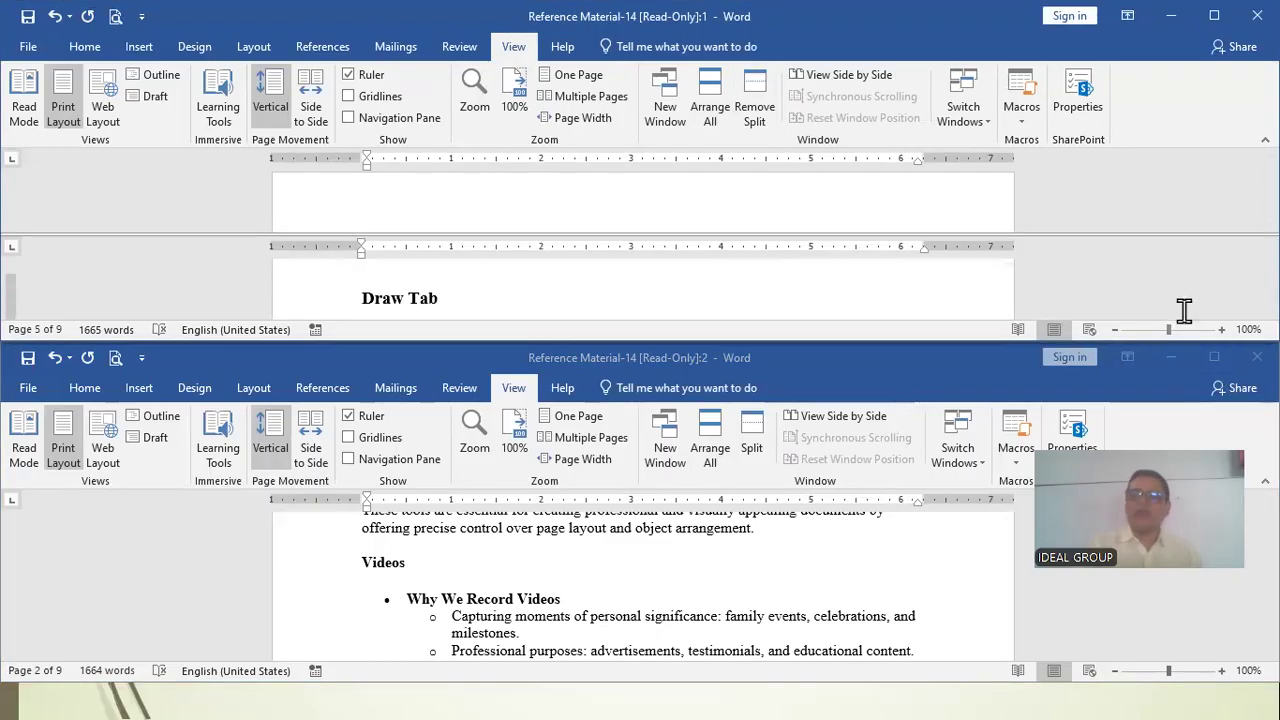
Step: Close the document's second window and maximize the remaining split one
left_click(1257, 357)
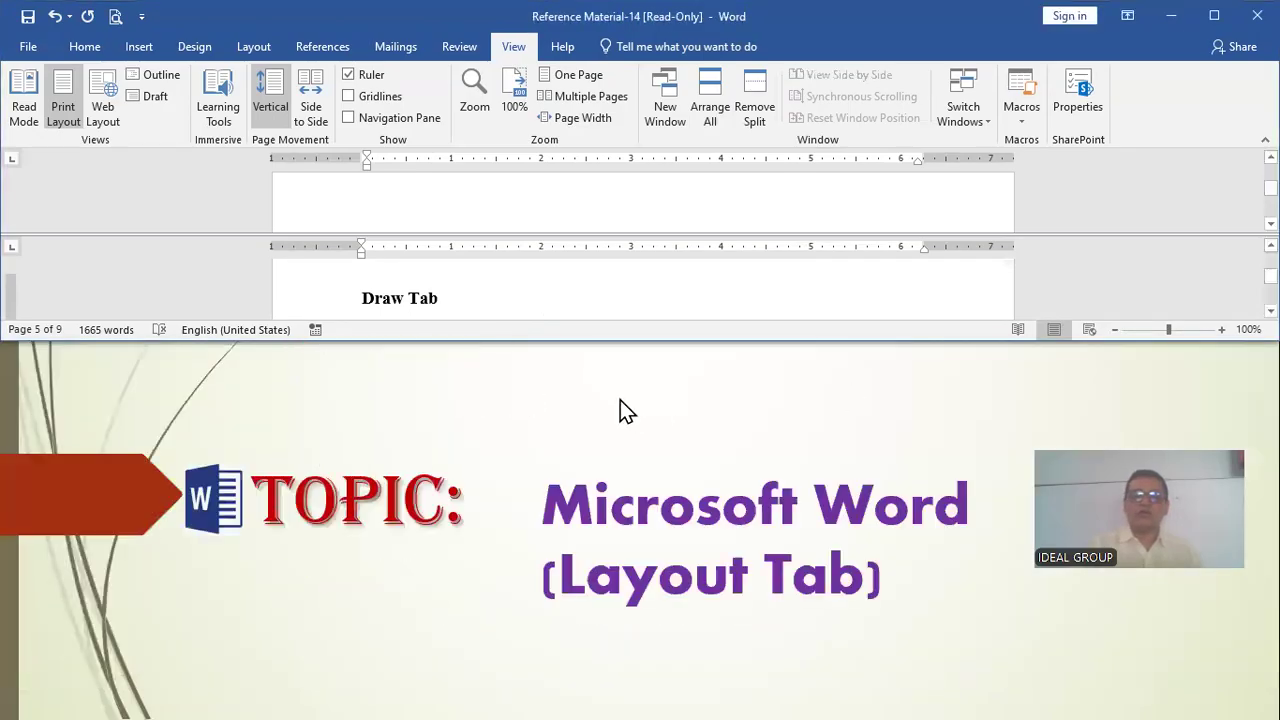
left_click(1214, 16)
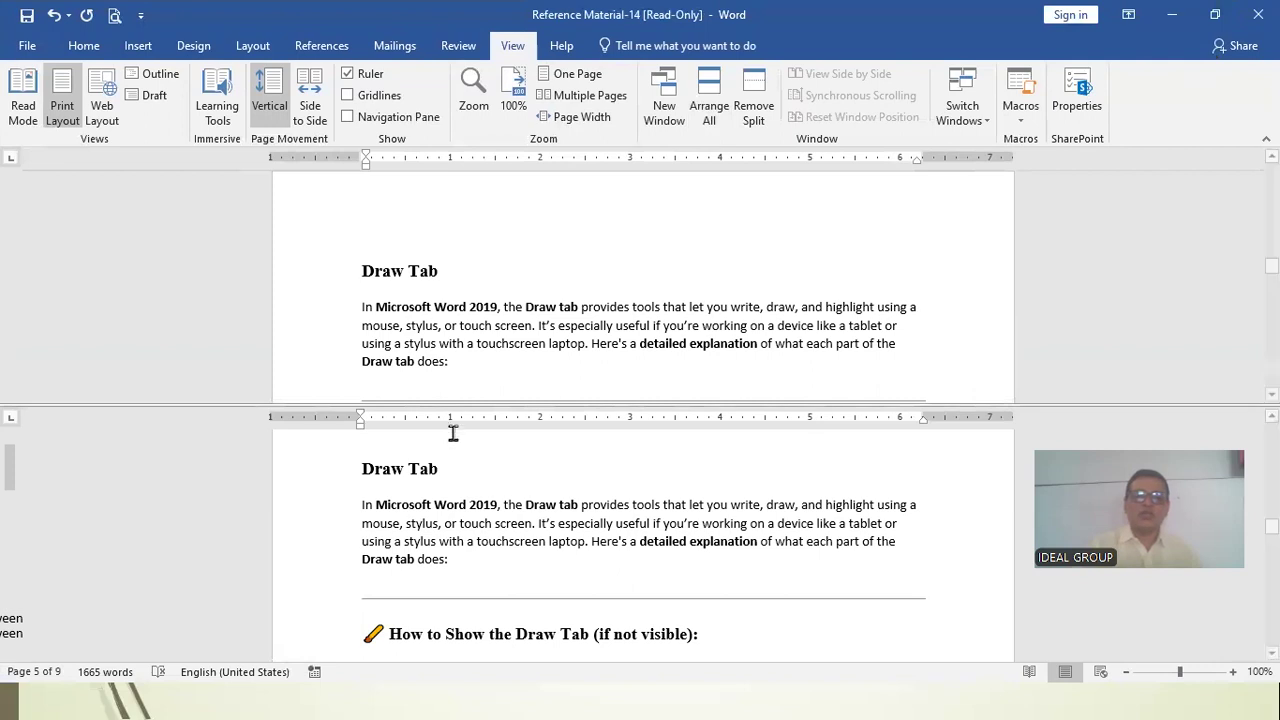
Step: Compare the View Tab section in the upper pane with the document's first page in the lower pane, and remove the split
scroll(345, 437, "down", 2)
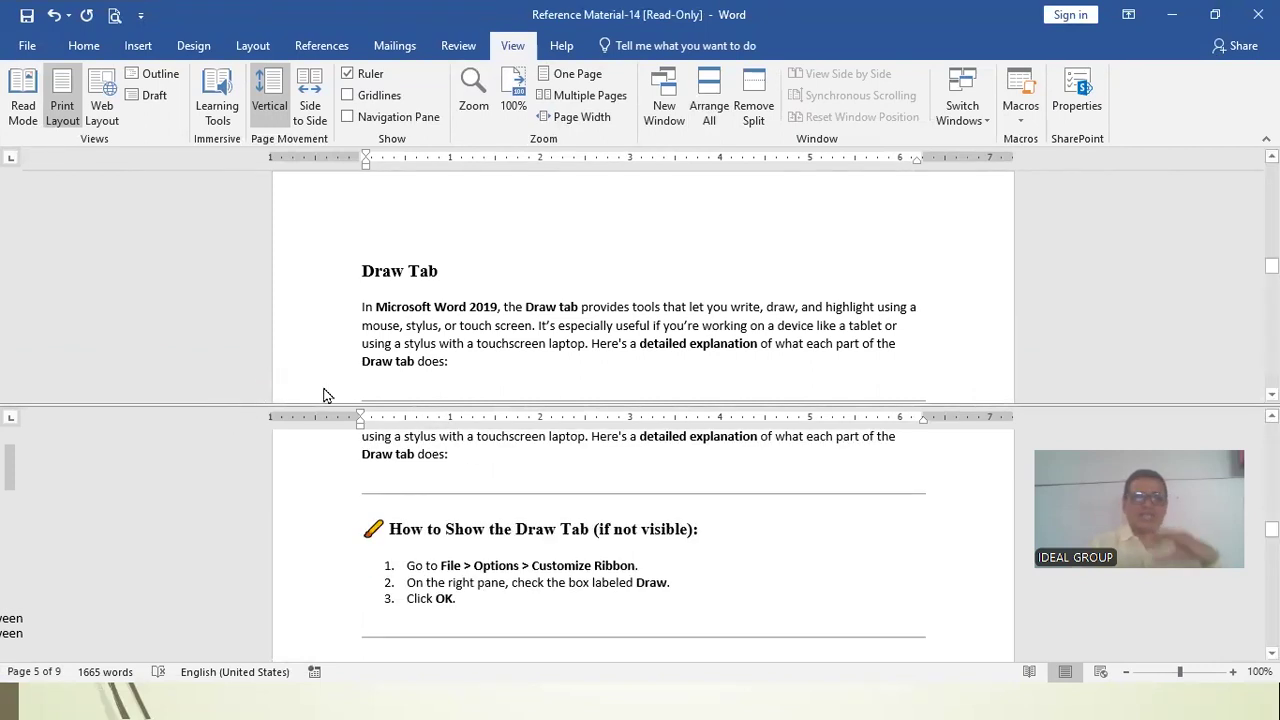
scroll(590, 290, "down", 15)
scroll(576, 307, "down", 15)
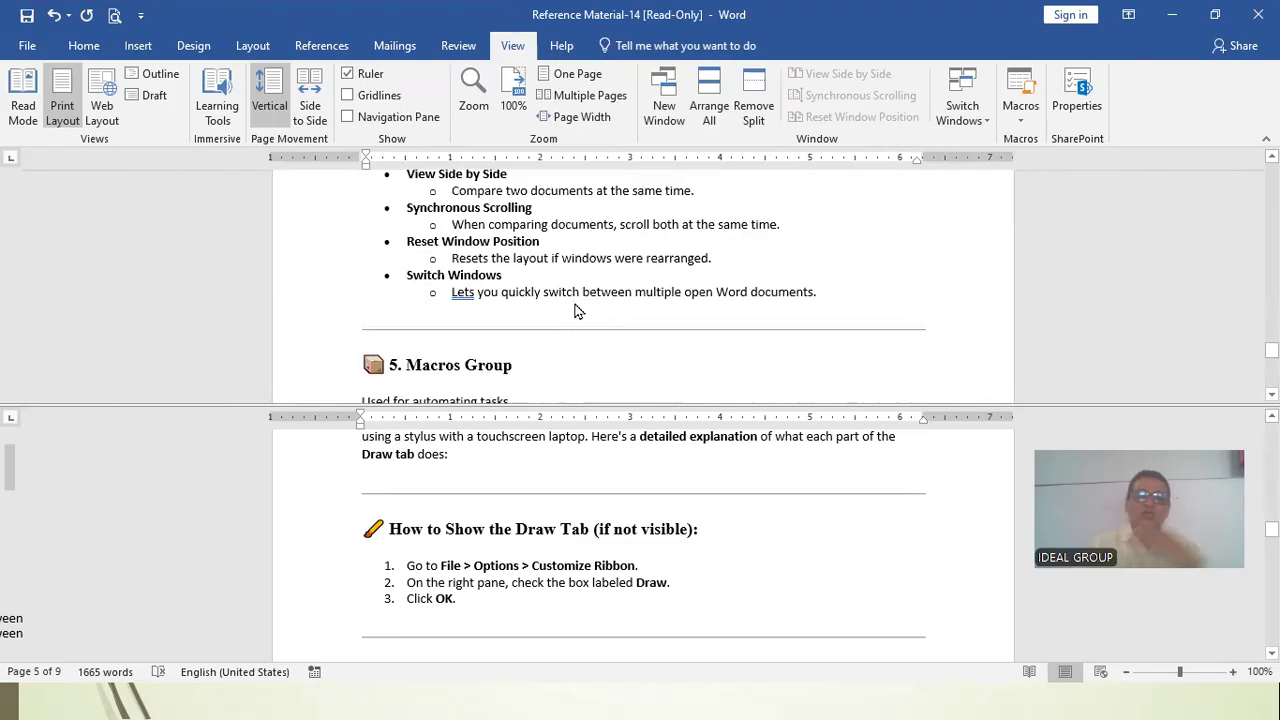
scroll(567, 304, "up", 15)
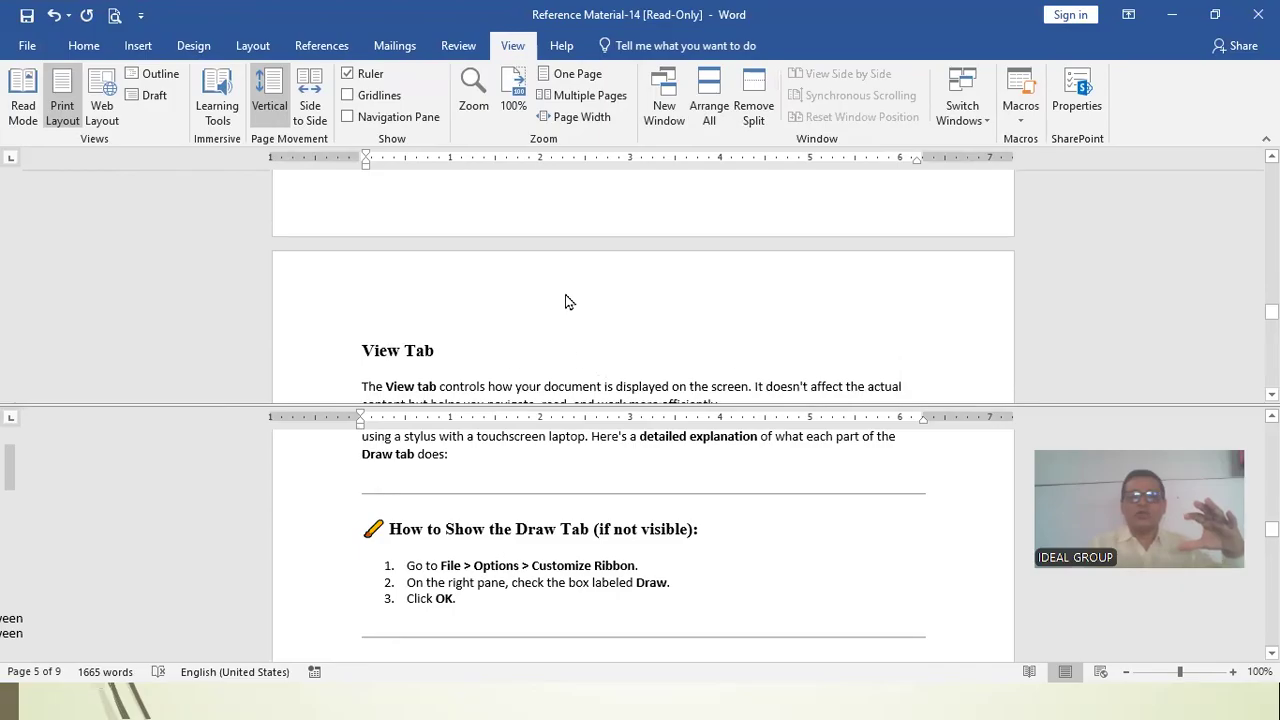
scroll(590, 540, "up", 2)
left_click(585, 540)
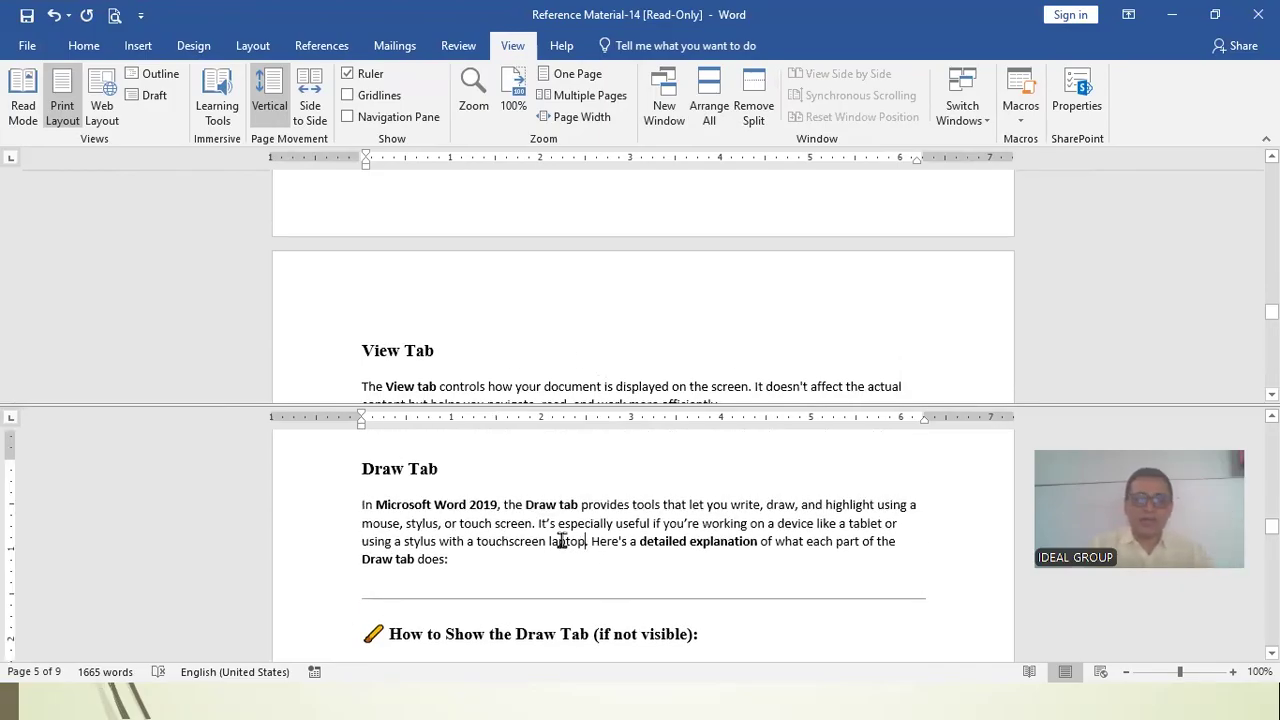
key("ctrl+Home")
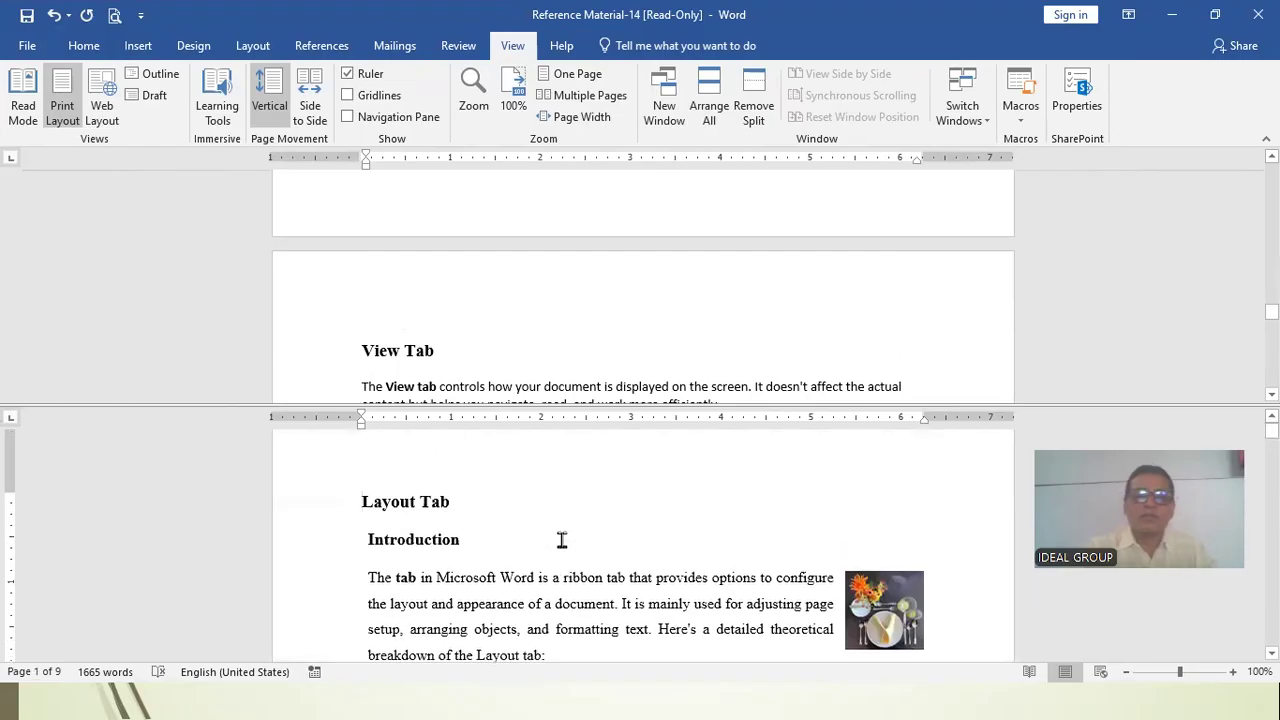
left_click(465, 577)
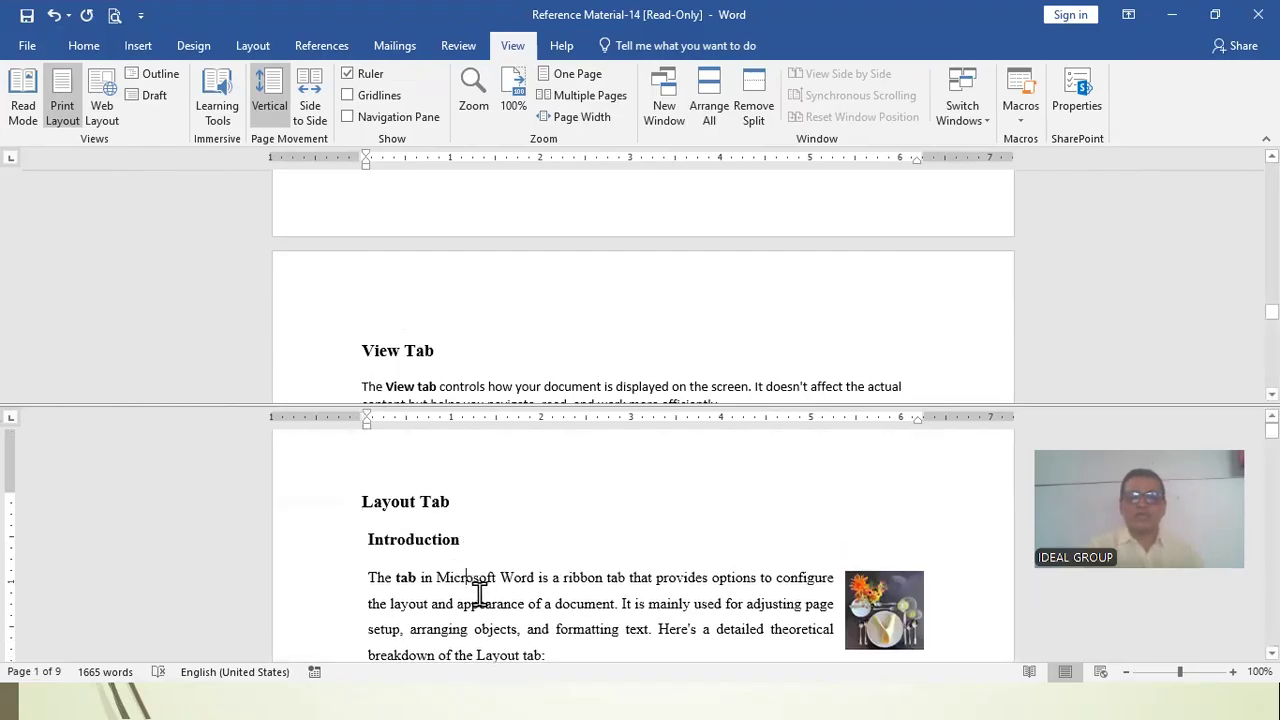
scroll(480, 595, "down", 5)
scroll(586, 523, "down", 2)
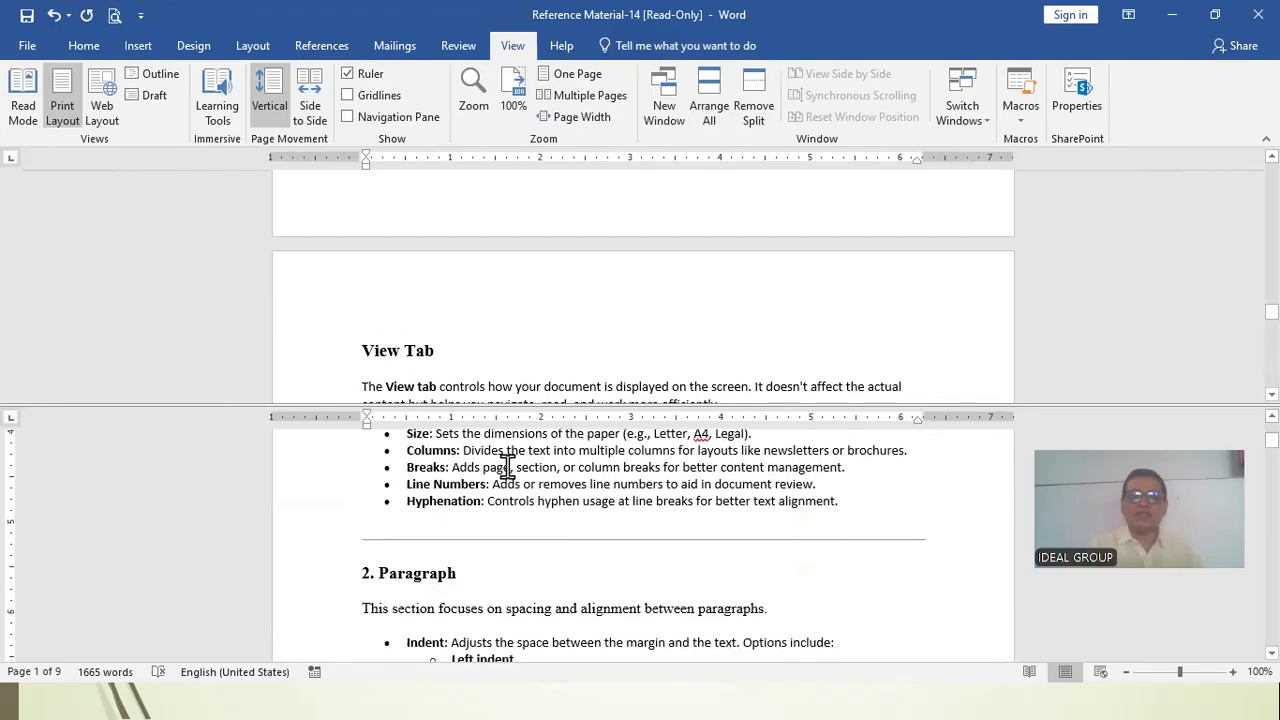
scroll(520, 549, "down", 10)
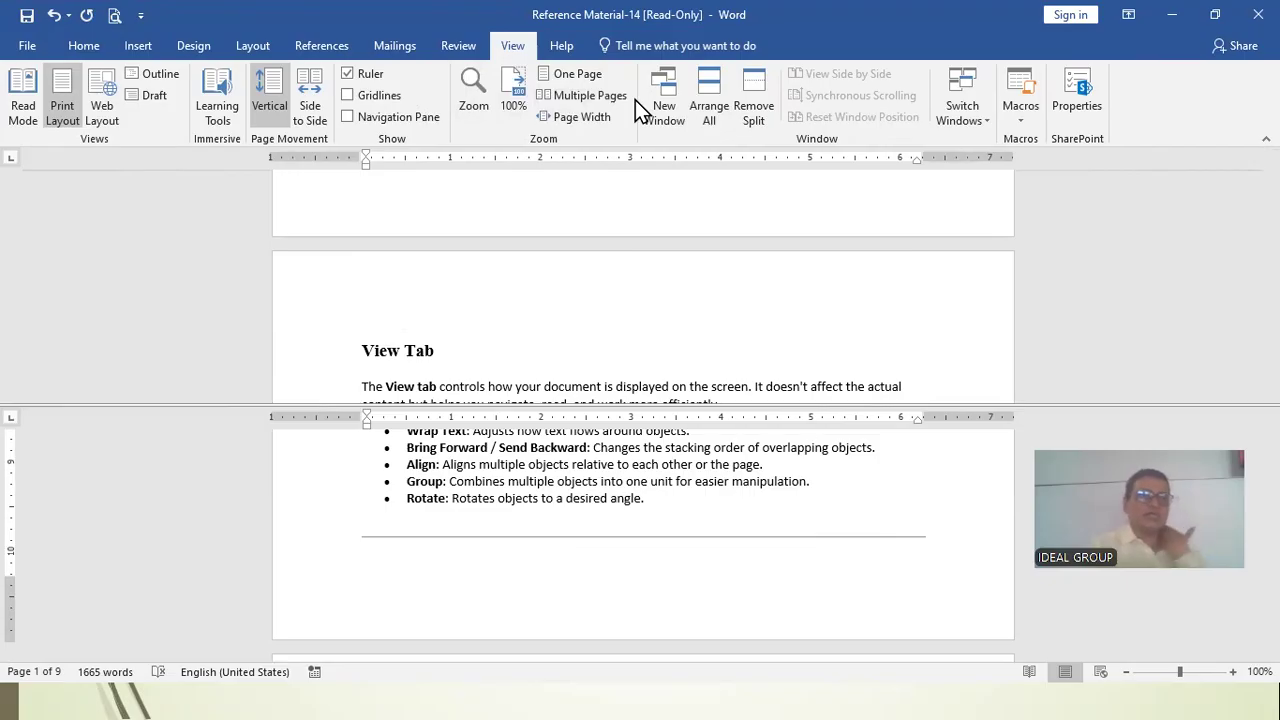
left_click(764, 87)
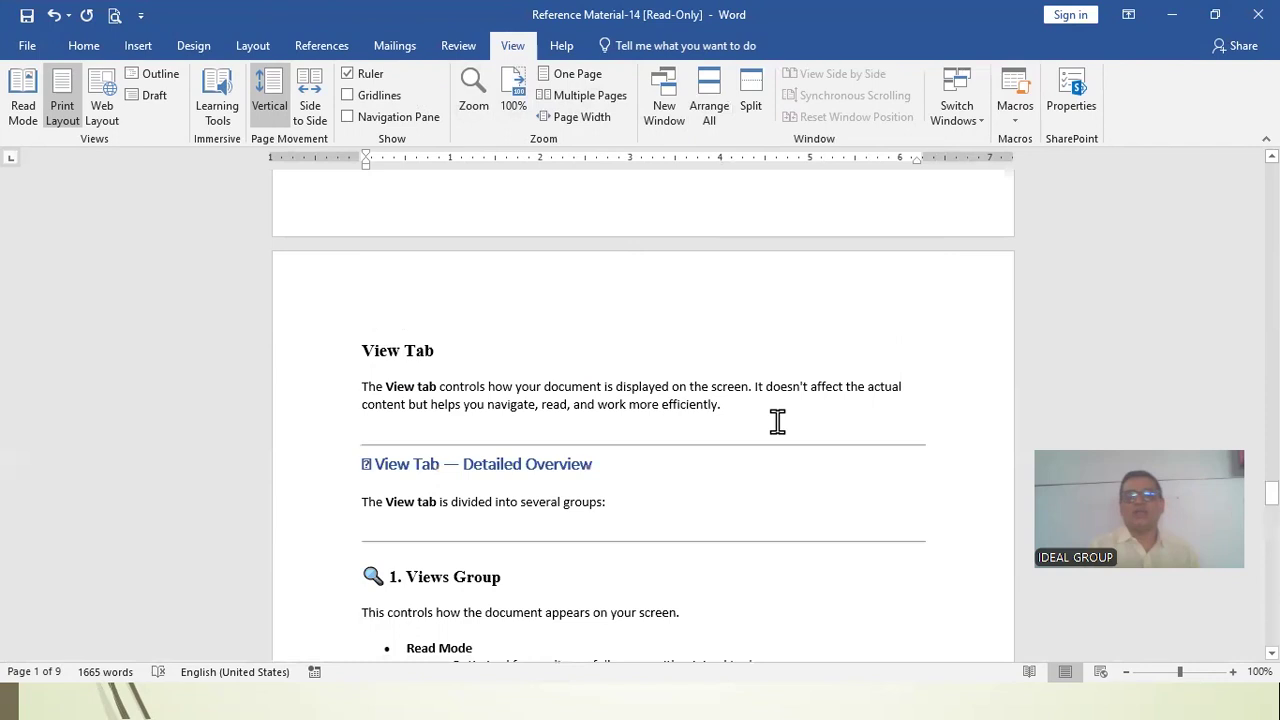
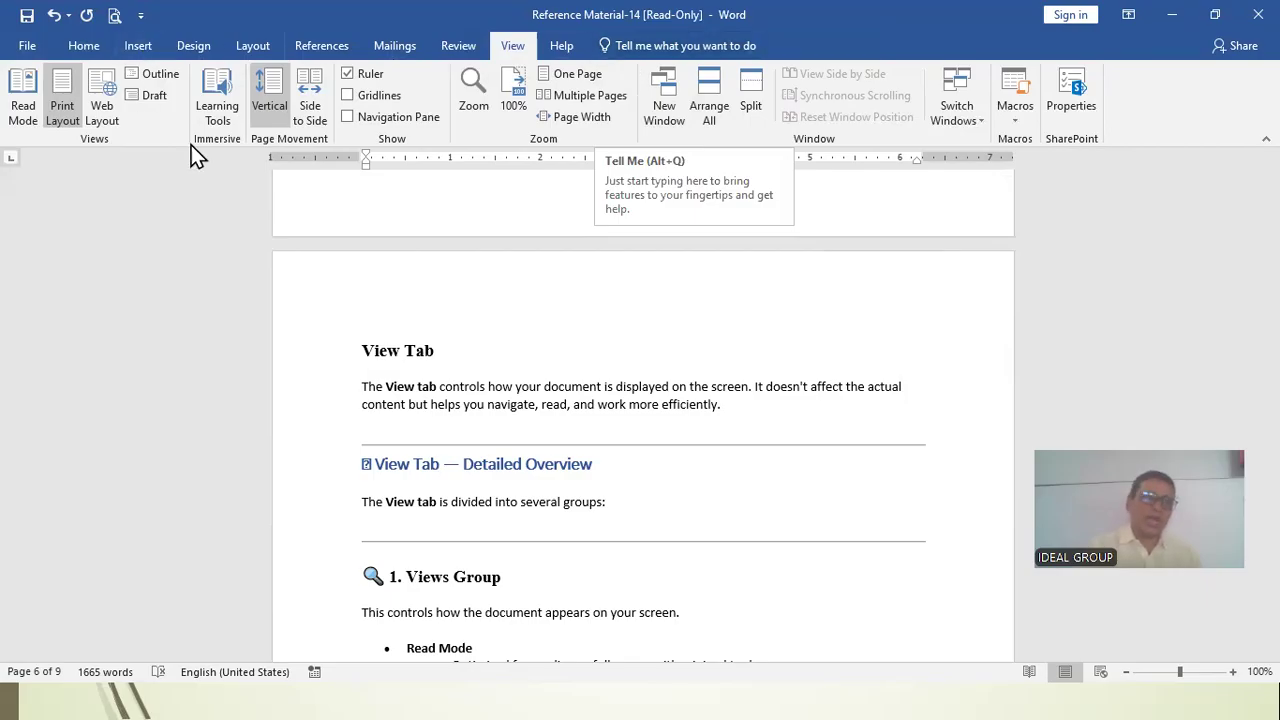
Step: Enable the Draw tab among the main tabs in Word's ribbon customization options
left_click(30, 47)
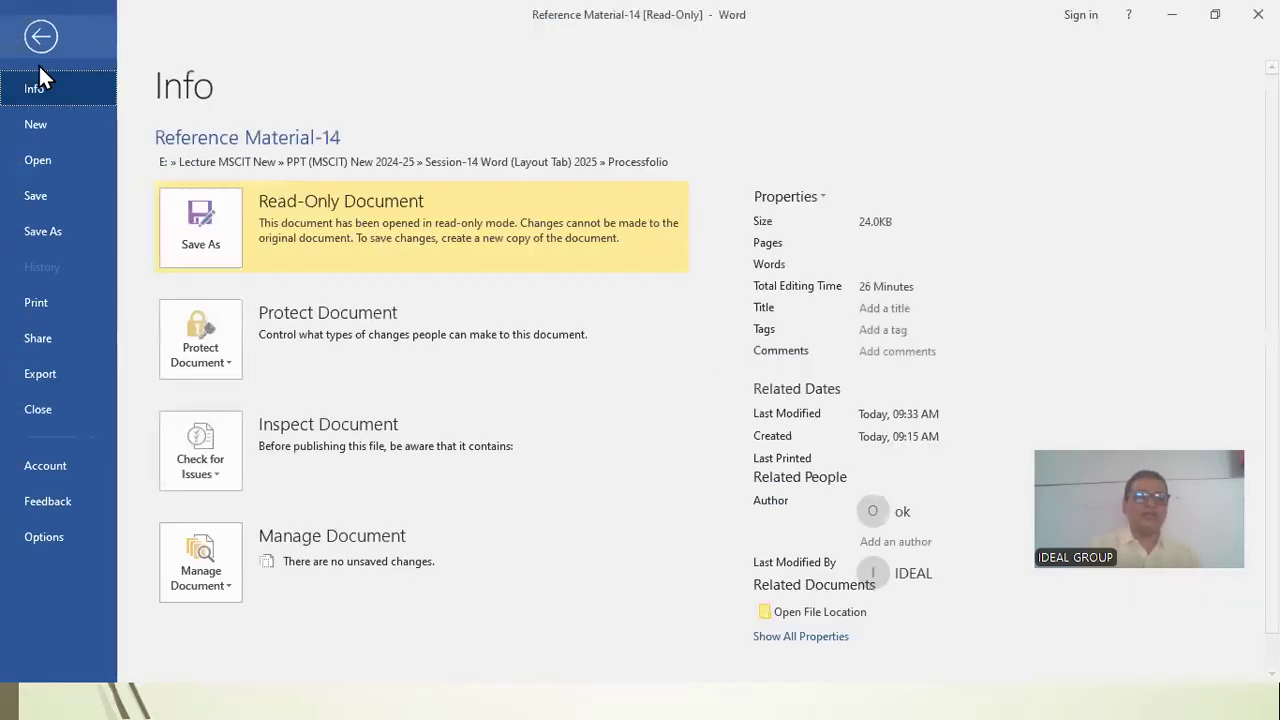
left_click(45, 540)
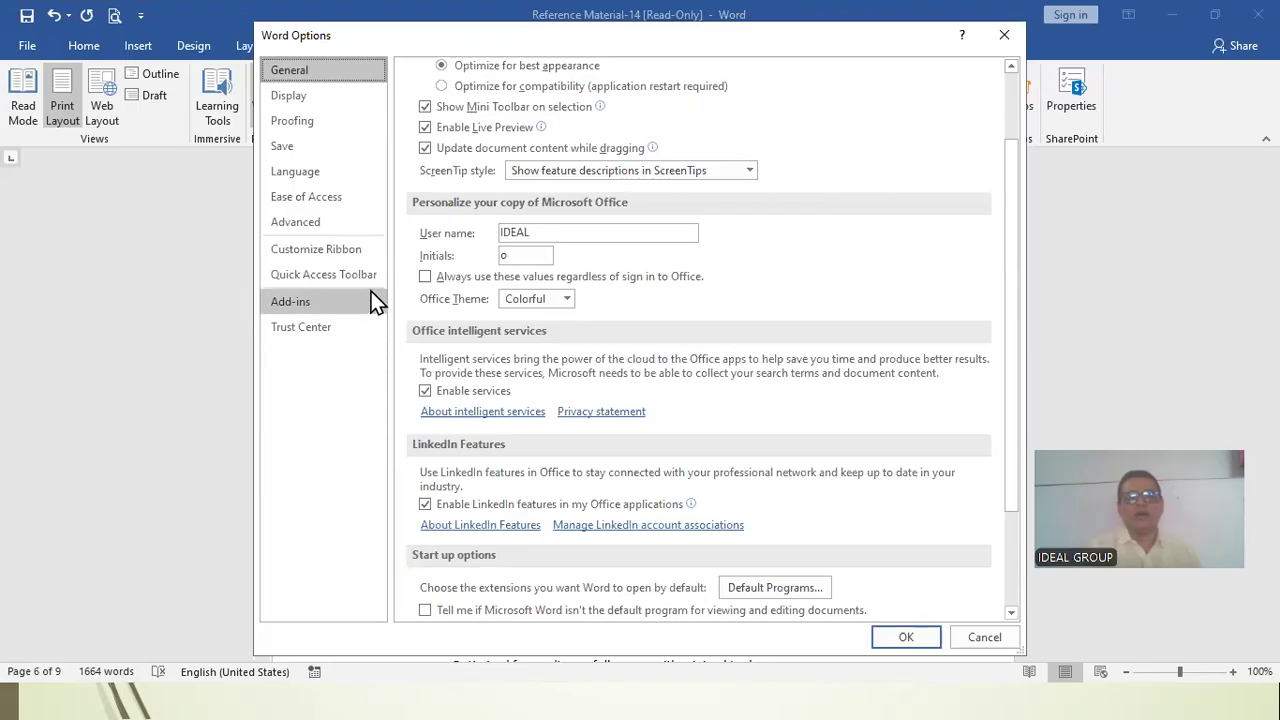
left_click(328, 254)
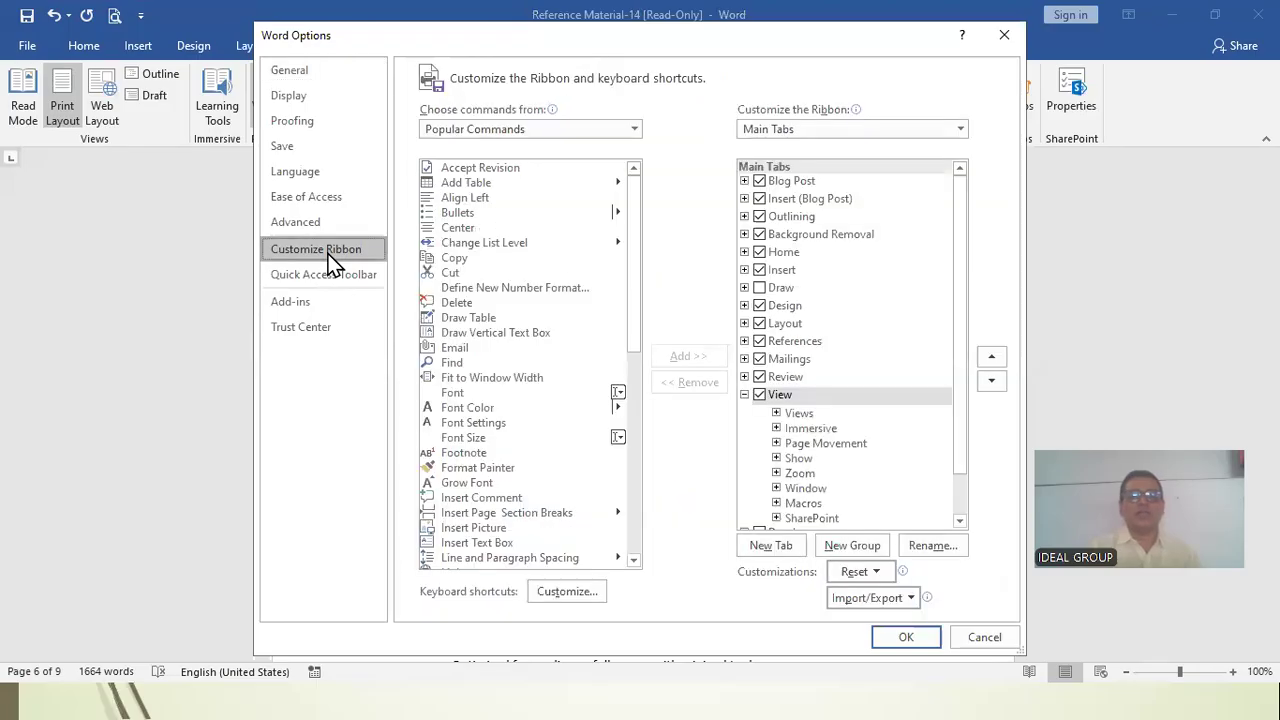
left_click(760, 288)
left_click(905, 637)
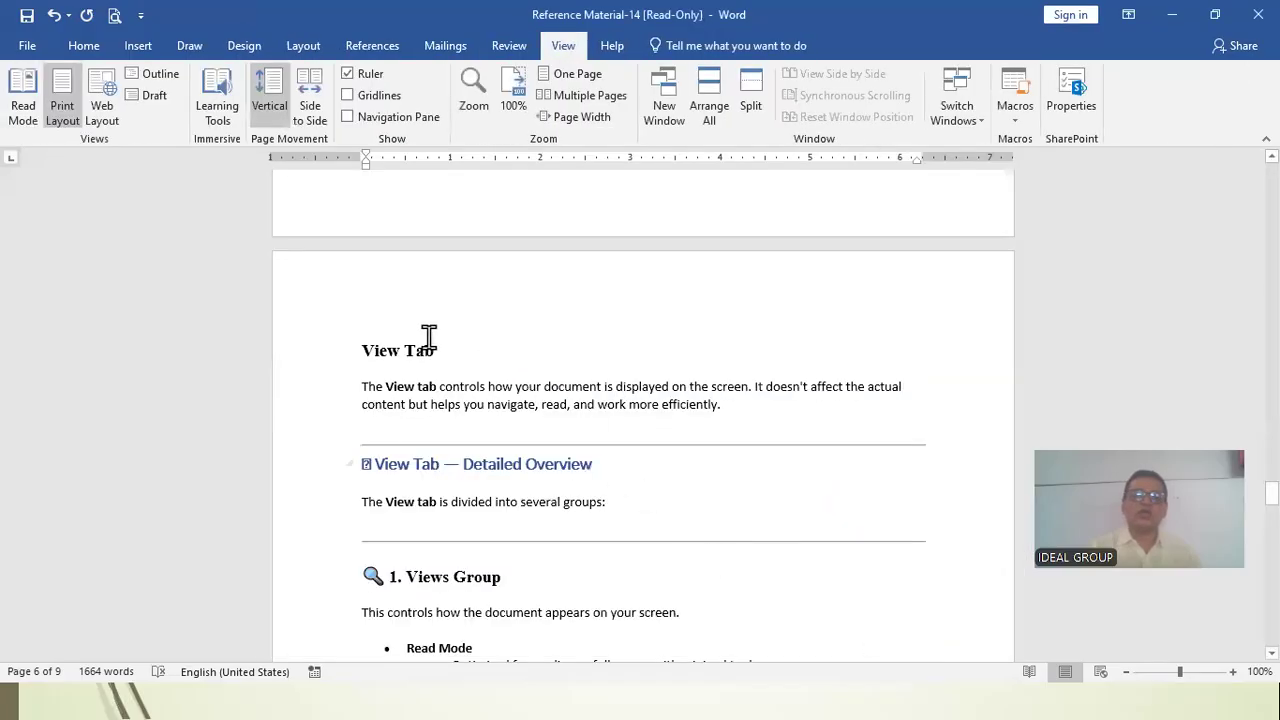
Step: Mark the "View Tab" and "1. Views Group" headings with the pink highlighter ink
left_click(191, 46)
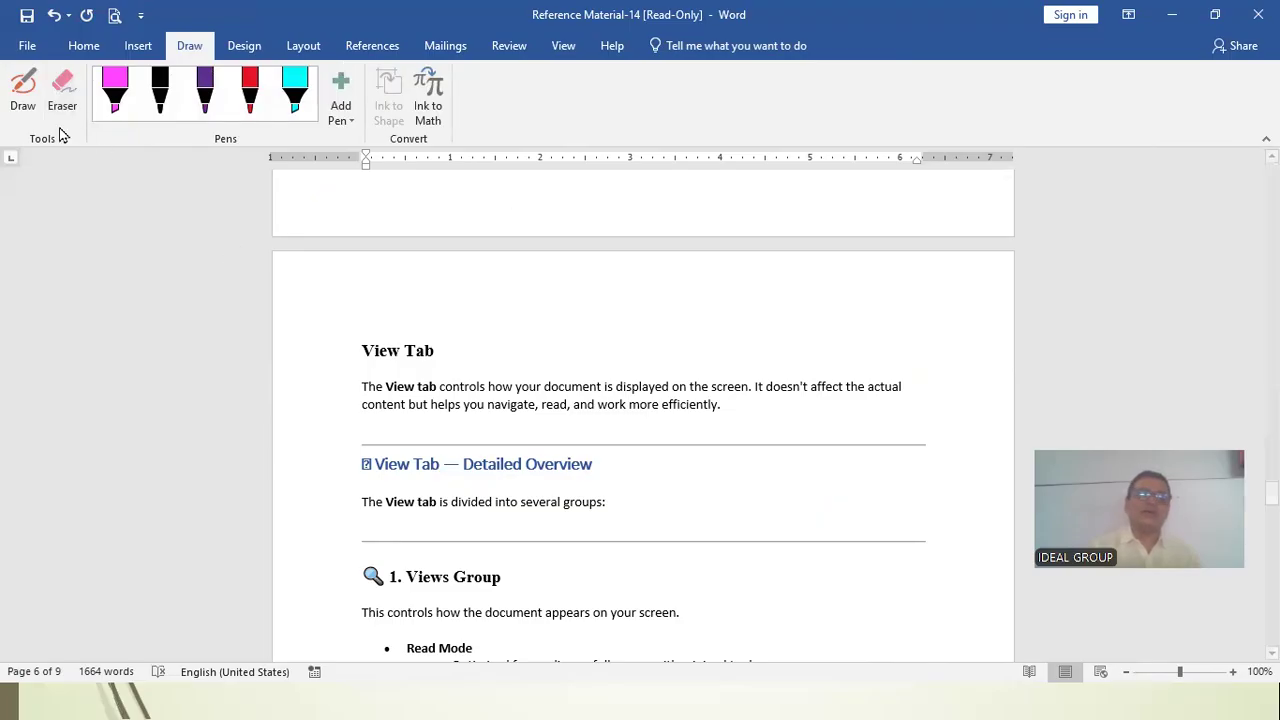
left_click(296, 100)
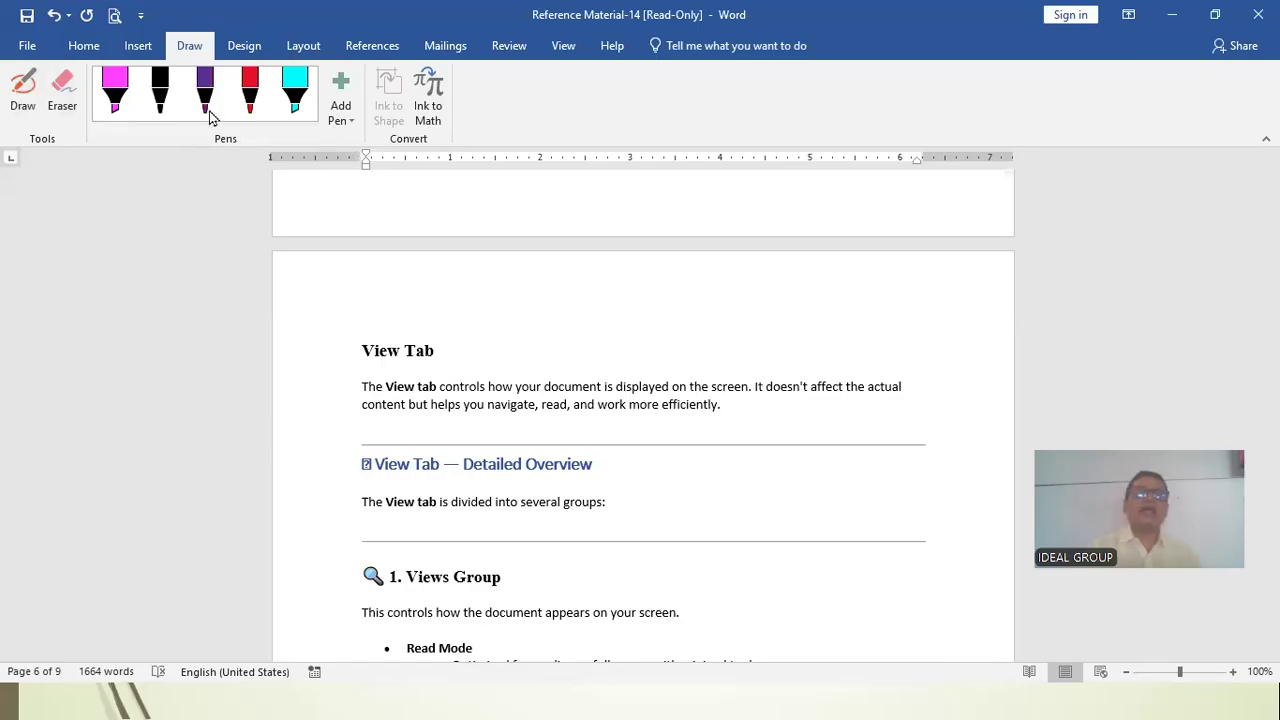
left_click(115, 98)
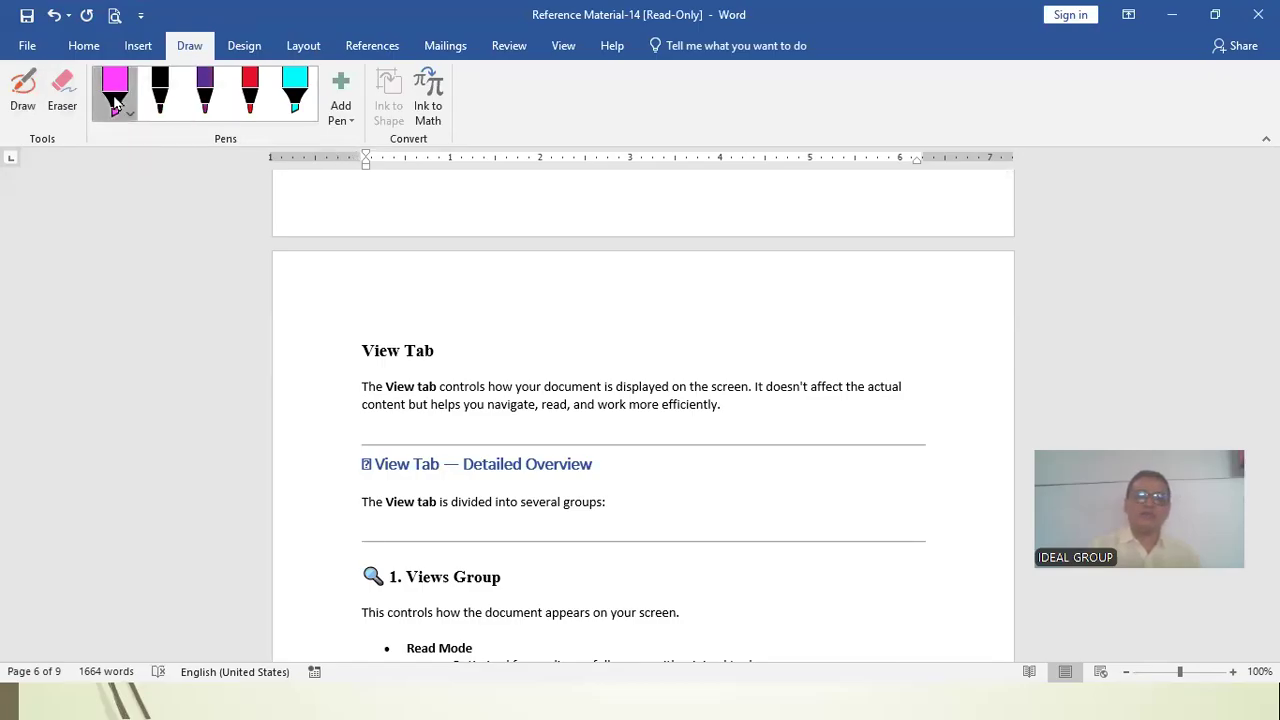
left_click_drag(363, 352, 450, 352)
left_click_drag(380, 588, 497, 591)
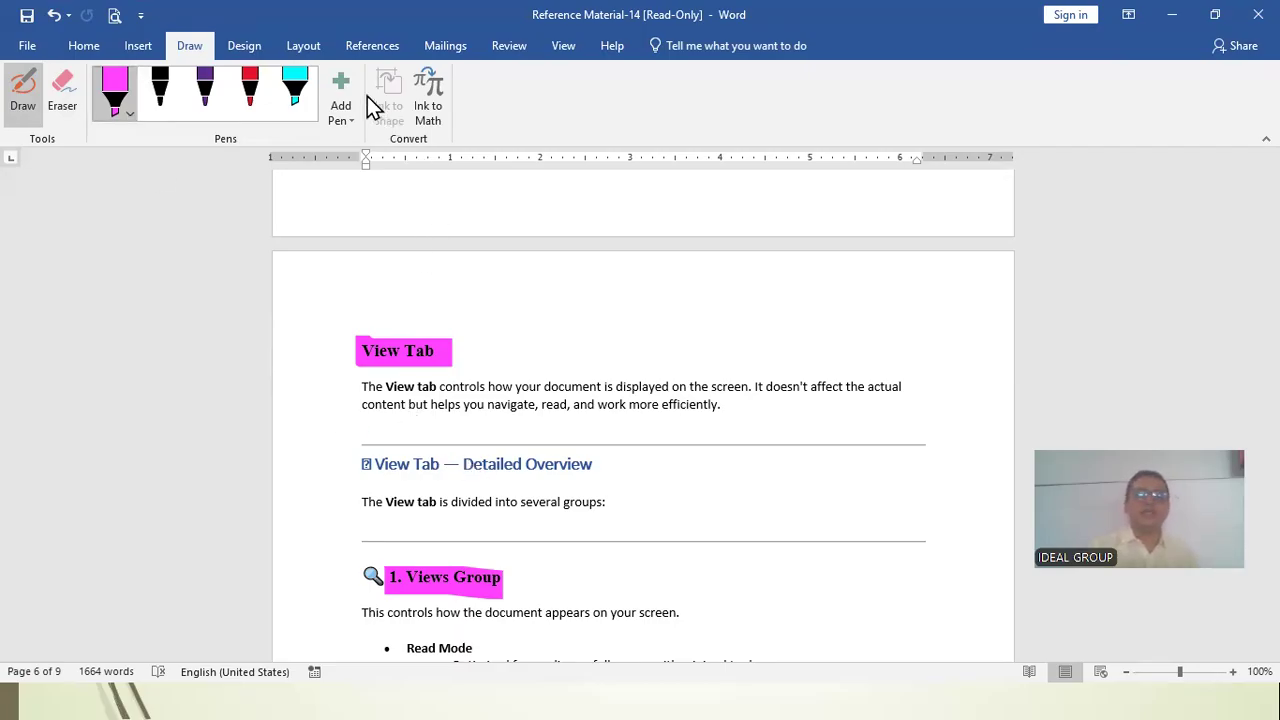
Step: Add a yellow ink highlighter and mark the paragraph beneath the "View Tab" heading with it
left_click(348, 120)
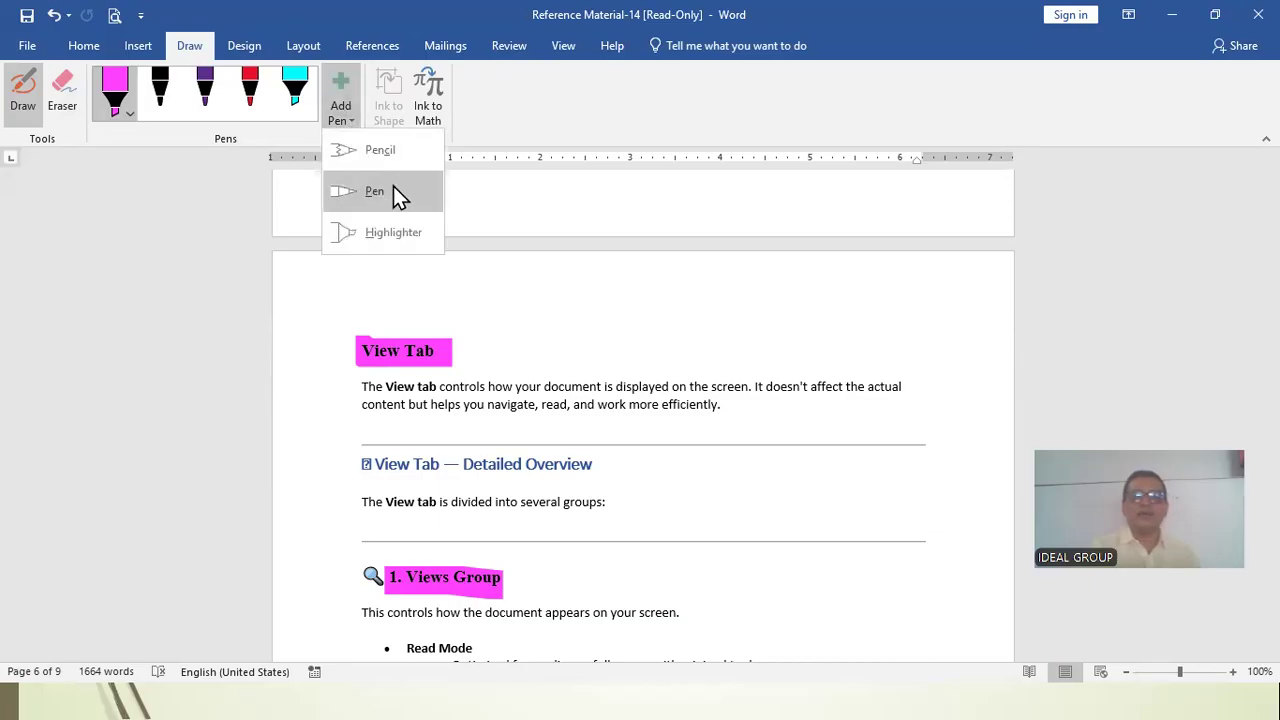
left_click(380, 242)
left_click(352, 112)
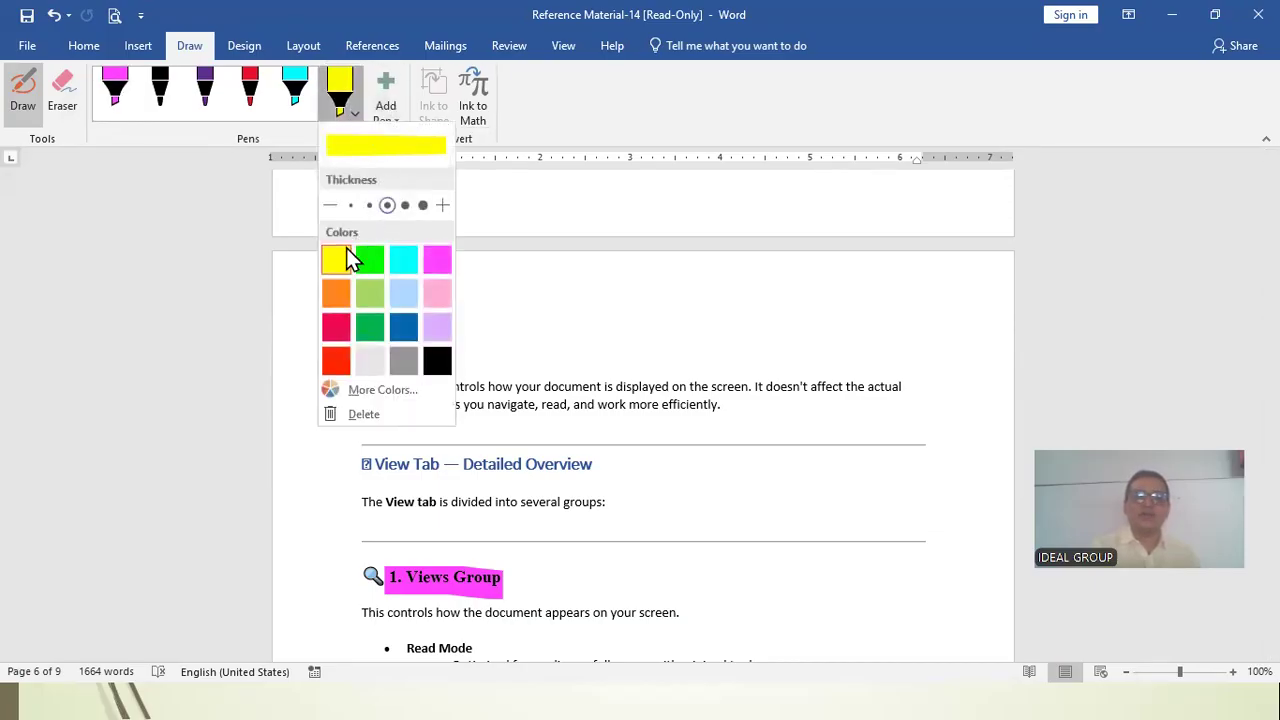
left_click(532, 413)
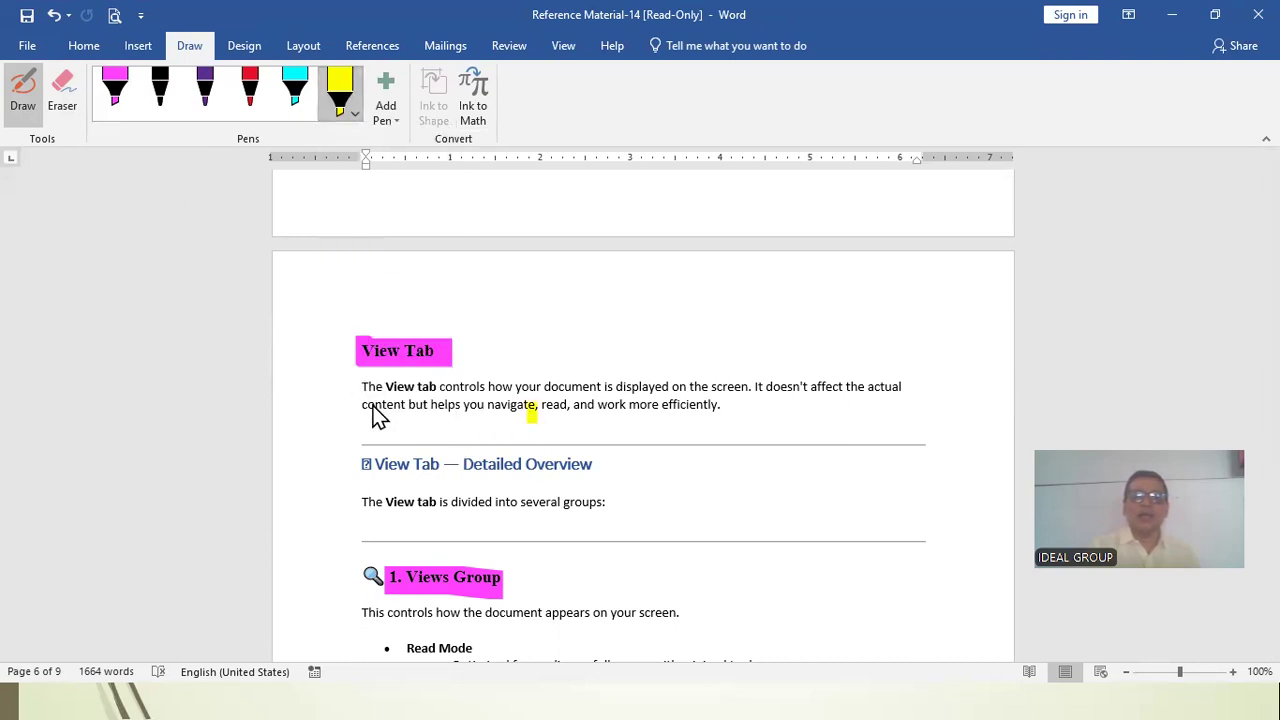
mouse_move(358, 386)
left_mouse_down()
mouse_move(905, 380)
mouse_move(743, 417)
mouse_move(523, 434)
mouse_move(392, 422)
left_mouse_up()
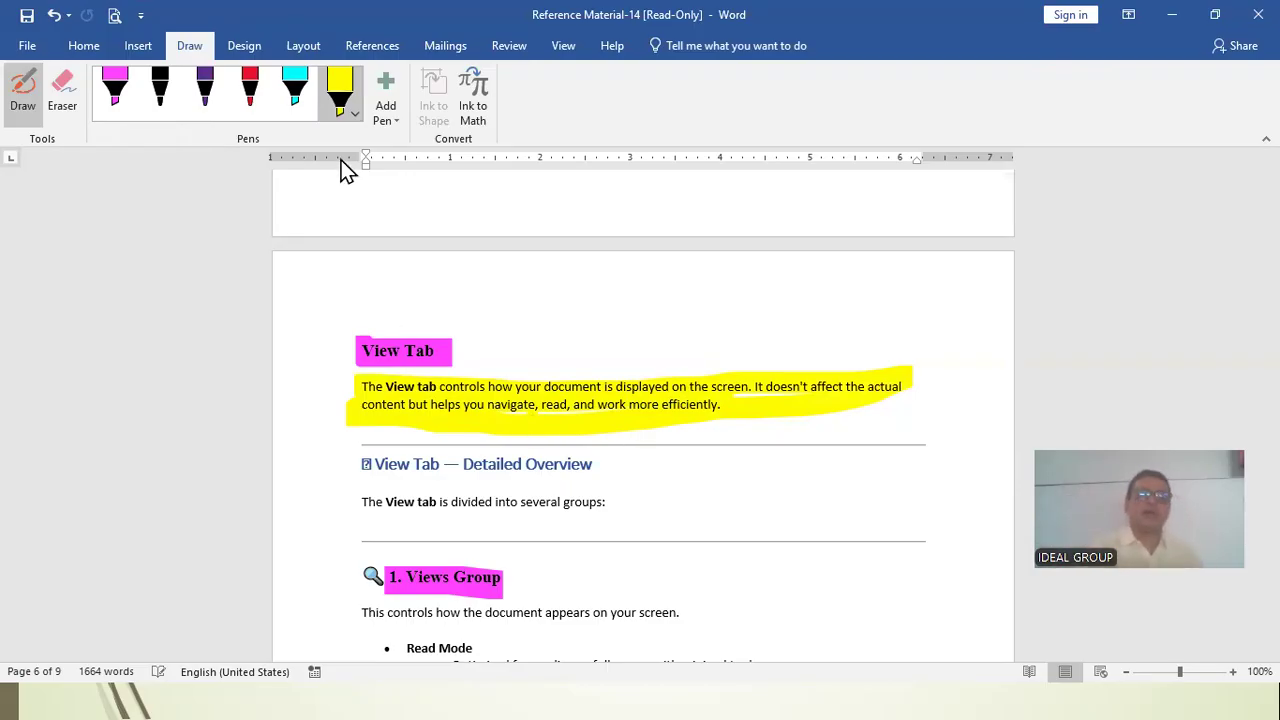
Step: Add a light green pen, underline the "View Tab — Detailed Overview" heading and the sentence below it, and circle "Group" in the Views Group heading
left_click(395, 126)
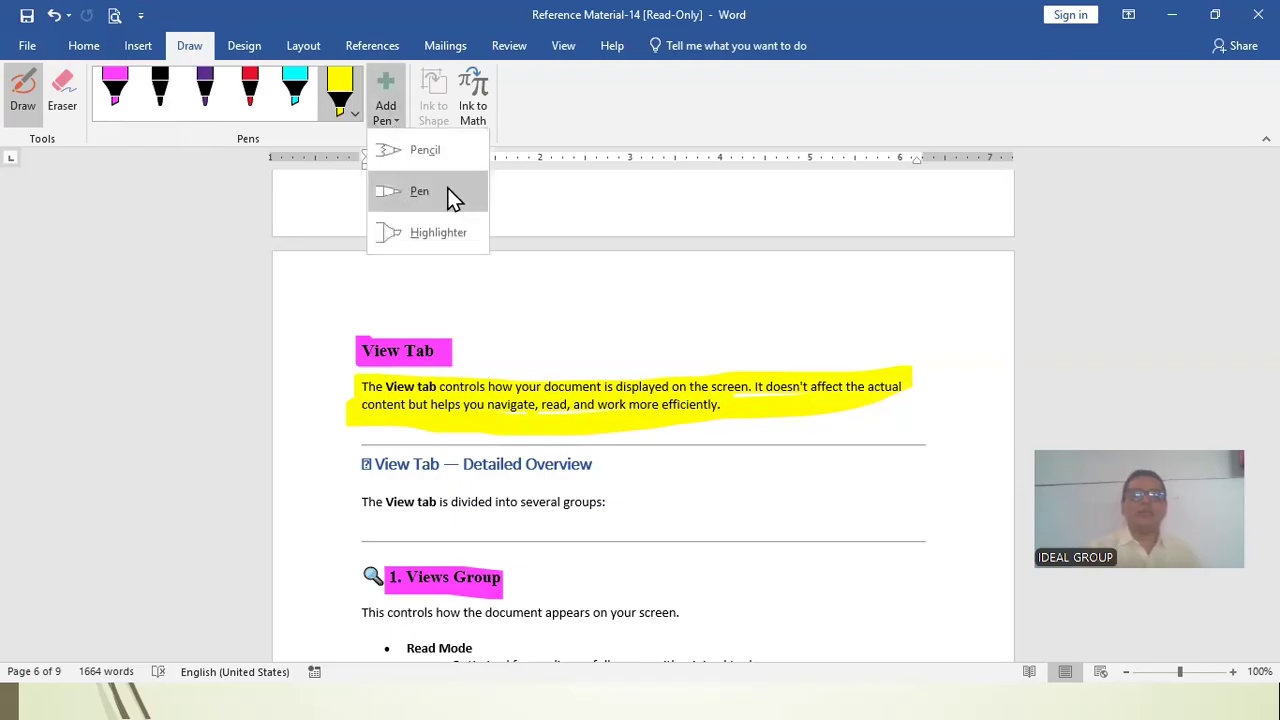
left_click(423, 205)
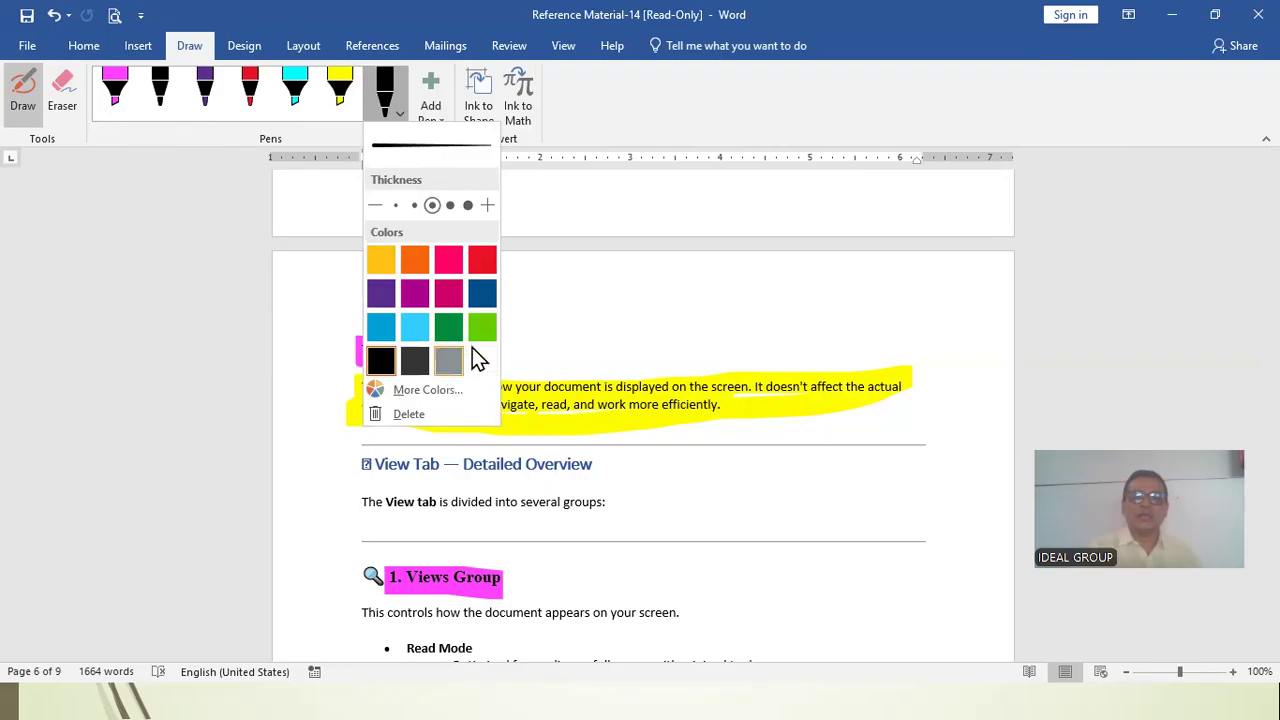
left_click(485, 330)
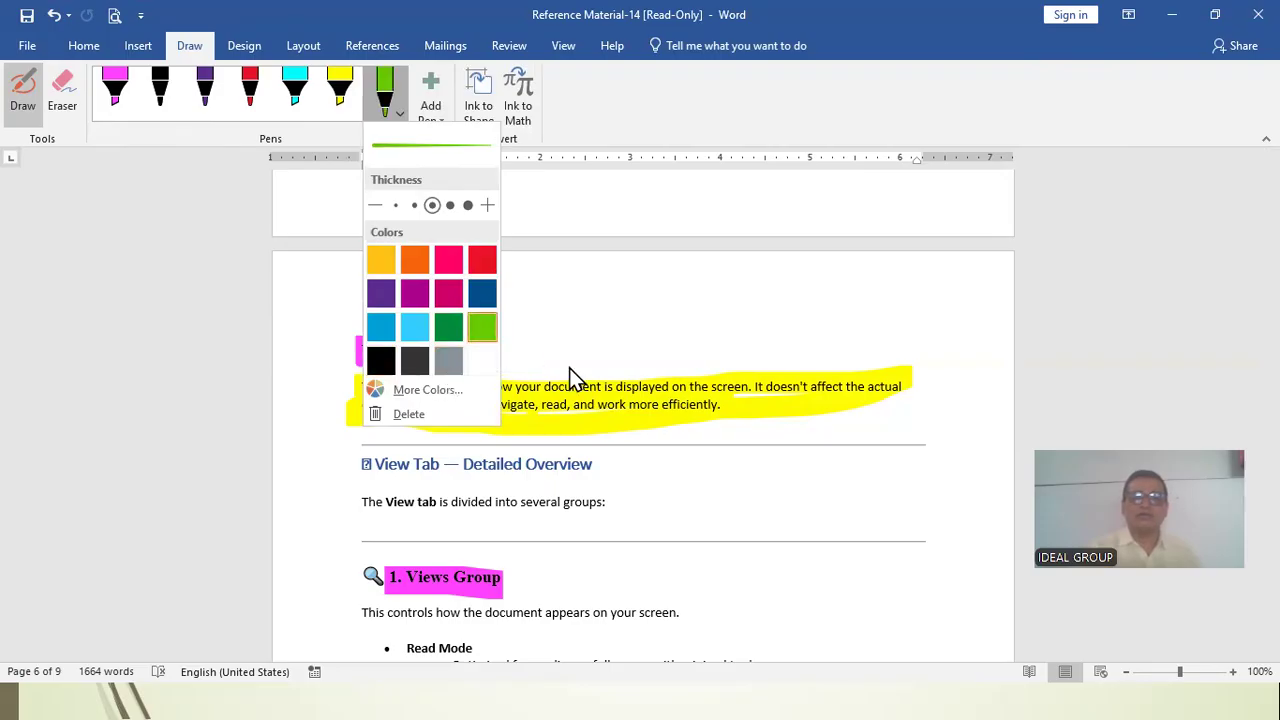
left_click(532, 460)
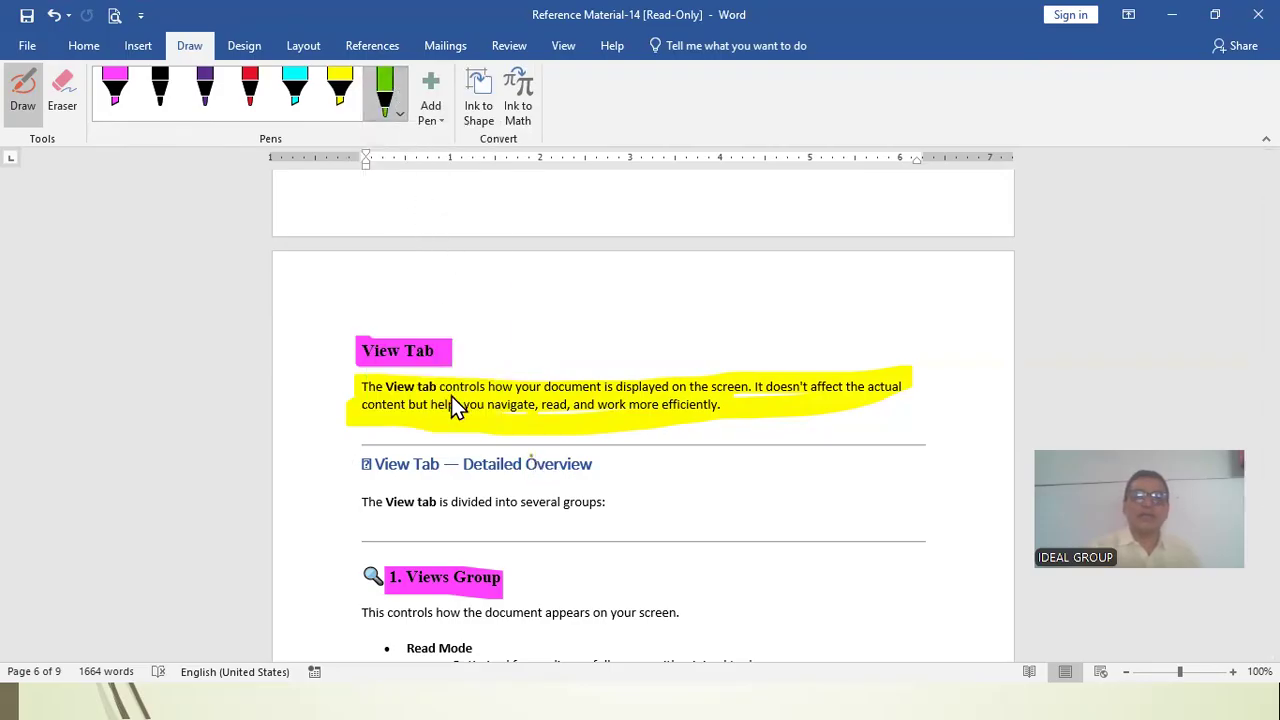
left_click_drag(363, 480, 579, 479)
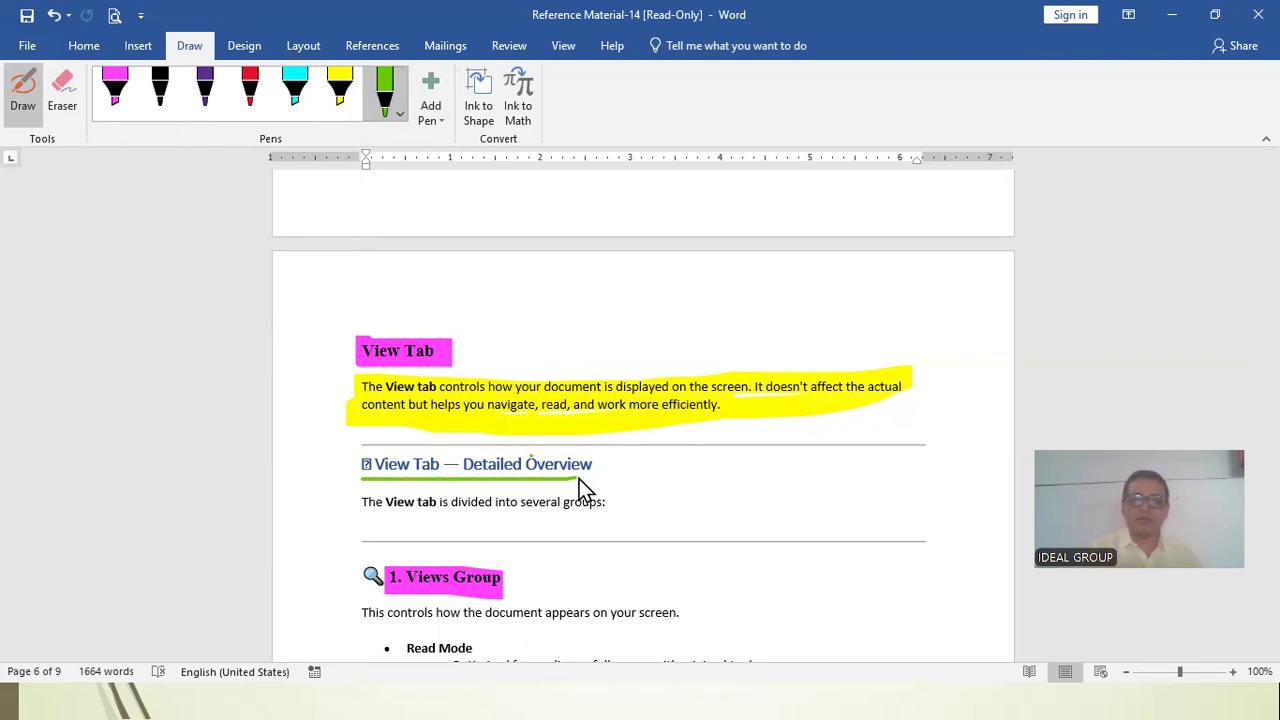
left_click_drag(368, 521, 599, 519)
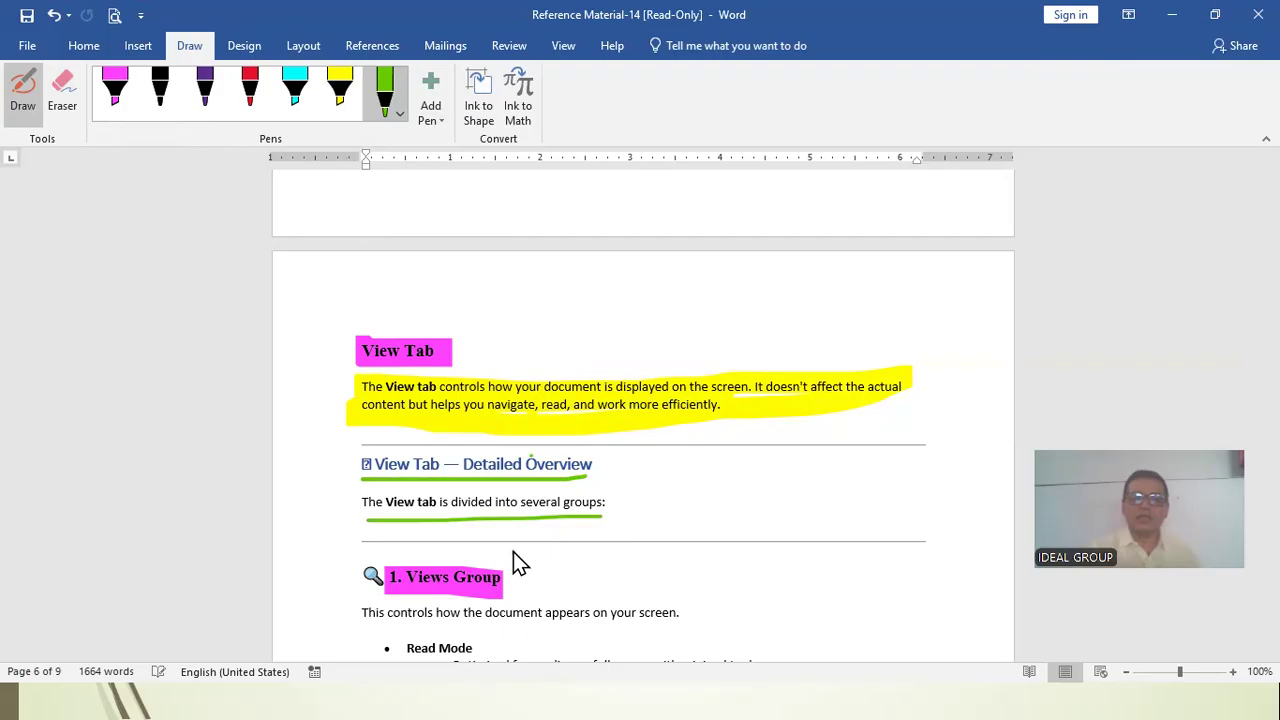
mouse_move(457, 550)
left_mouse_down()
mouse_move(505, 598)
mouse_move(487, 540)
left_mouse_up()
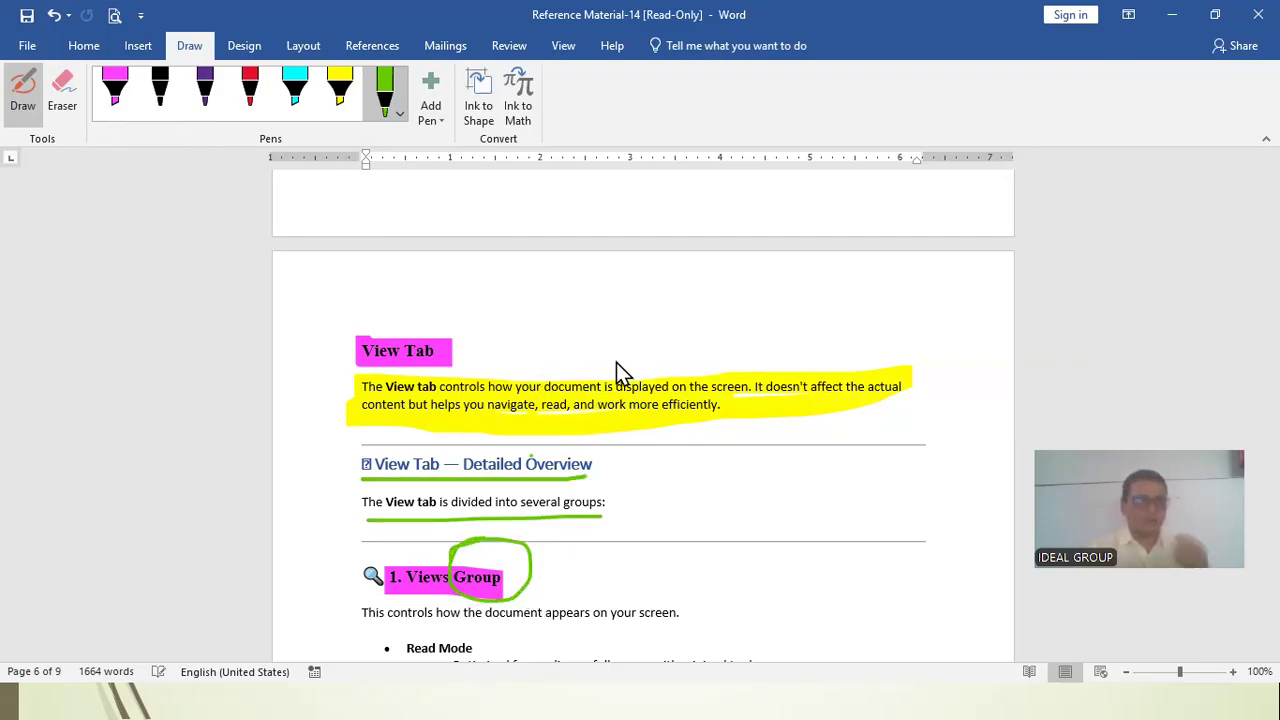
Step: Handwrite a Devanagari word with a line across its top in green ink in the blank area beside the "View Tab" heading
left_click_drag(537, 273, 576, 328)
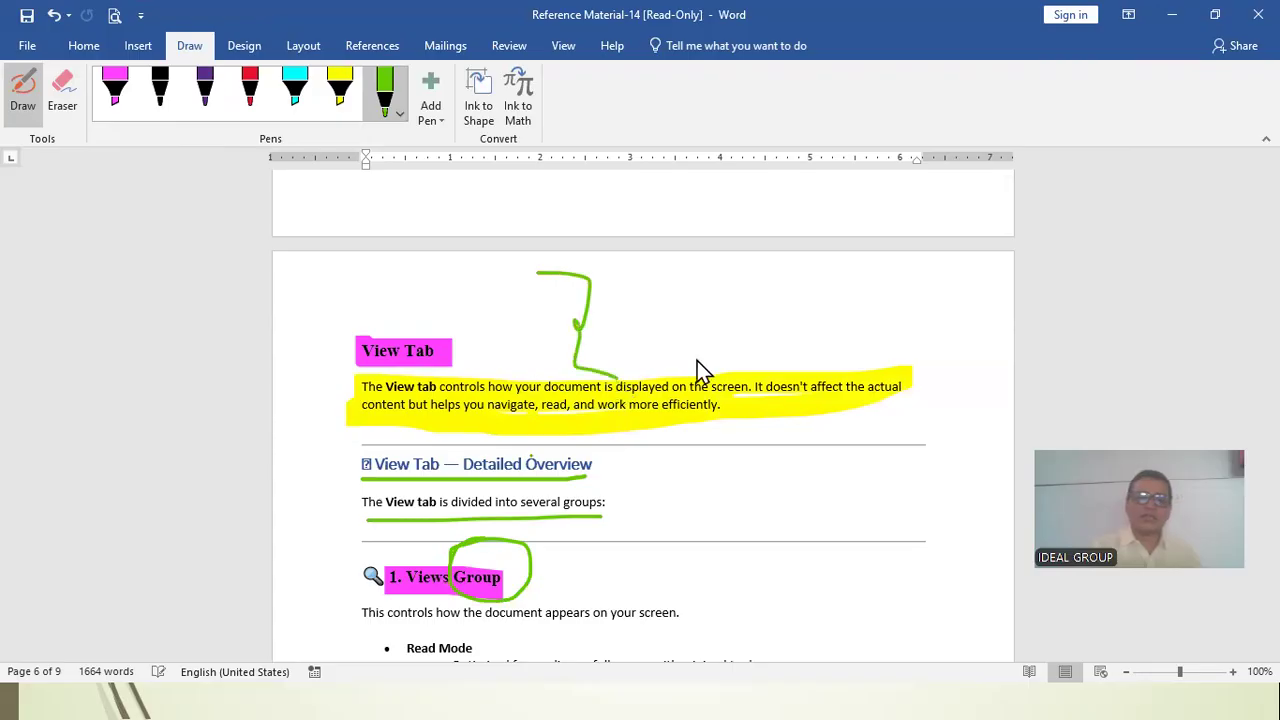
mouse_move(707, 268)
left_mouse_down()
mouse_move(657, 358)
mouse_move(625, 305)
left_mouse_up()
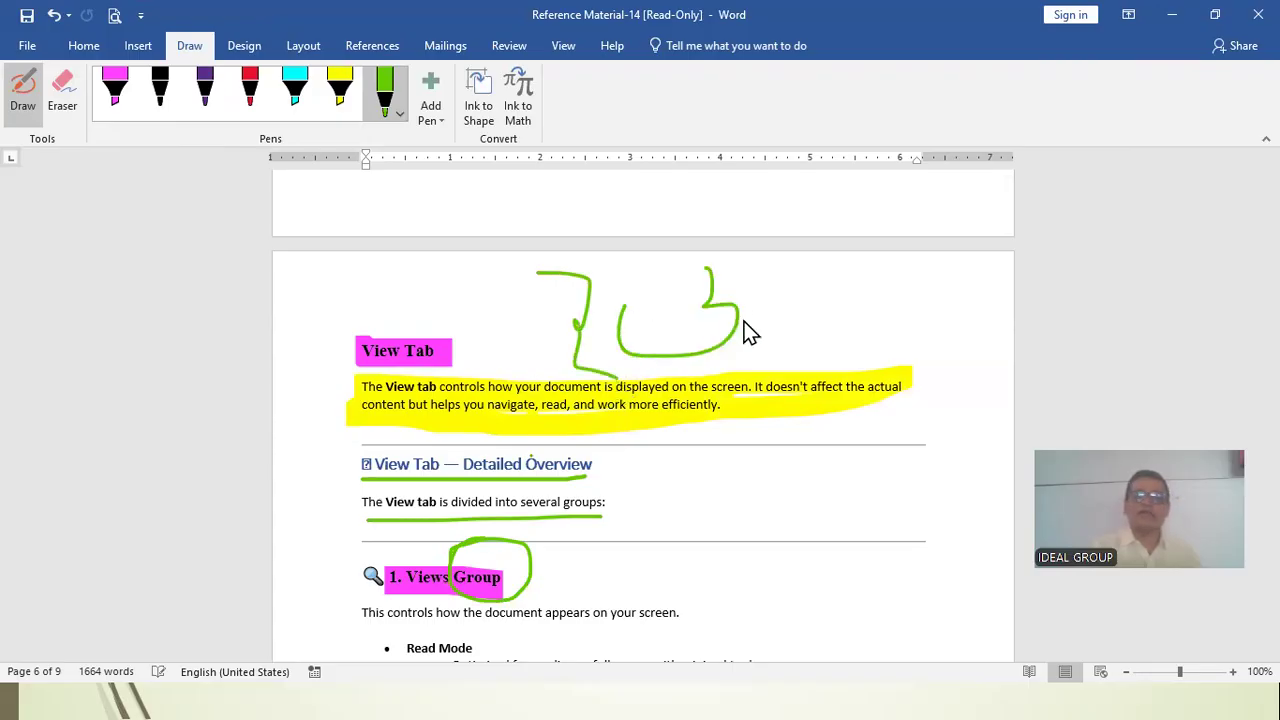
left_click_drag(772, 280, 774, 336)
left_click_drag(793, 272, 790, 318)
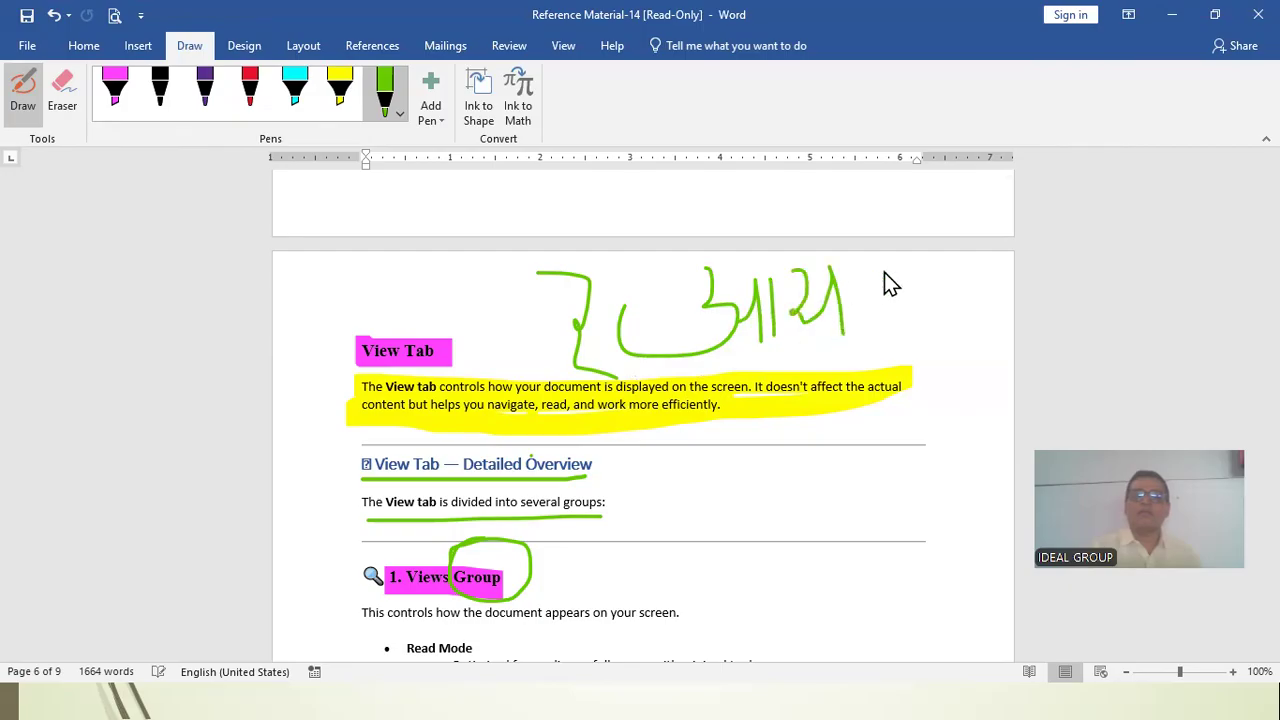
left_click_drag(927, 343, 912, 195)
left_click_drag(939, 276, 944, 340)
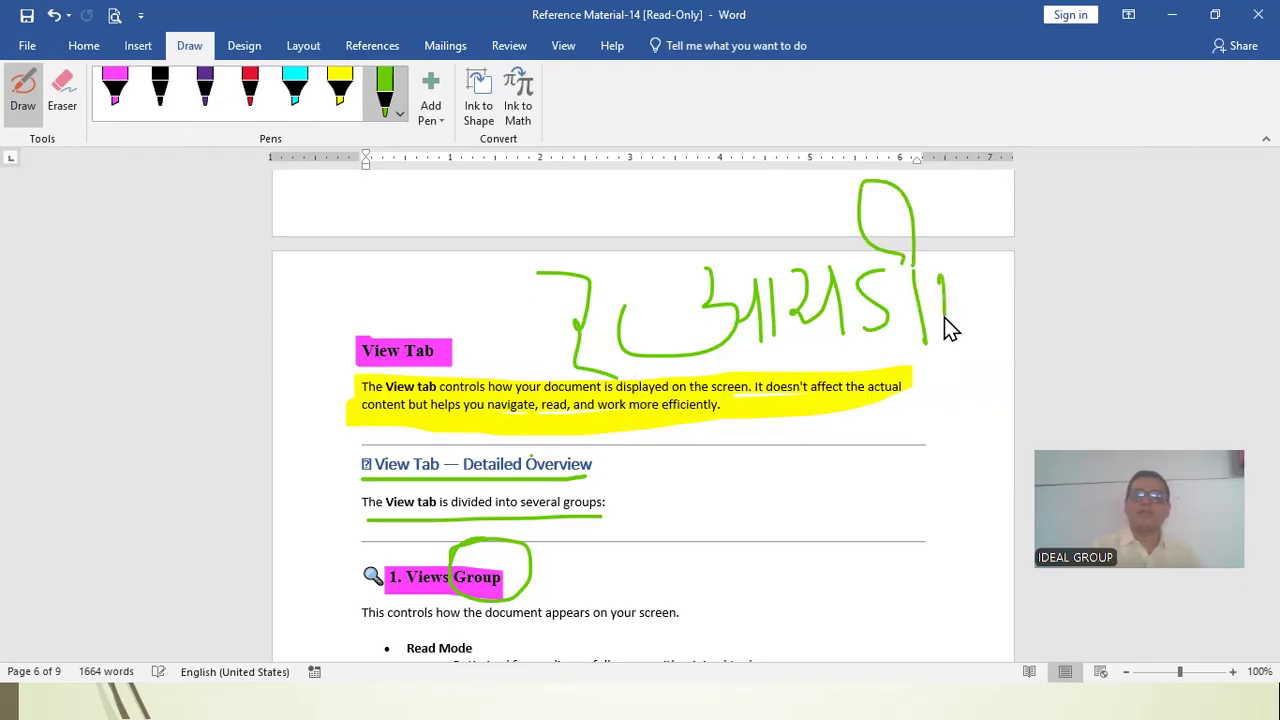
mouse_move(968, 290)
left_mouse_down()
mouse_move(975, 345)
mouse_move(997, 308)
left_mouse_up()
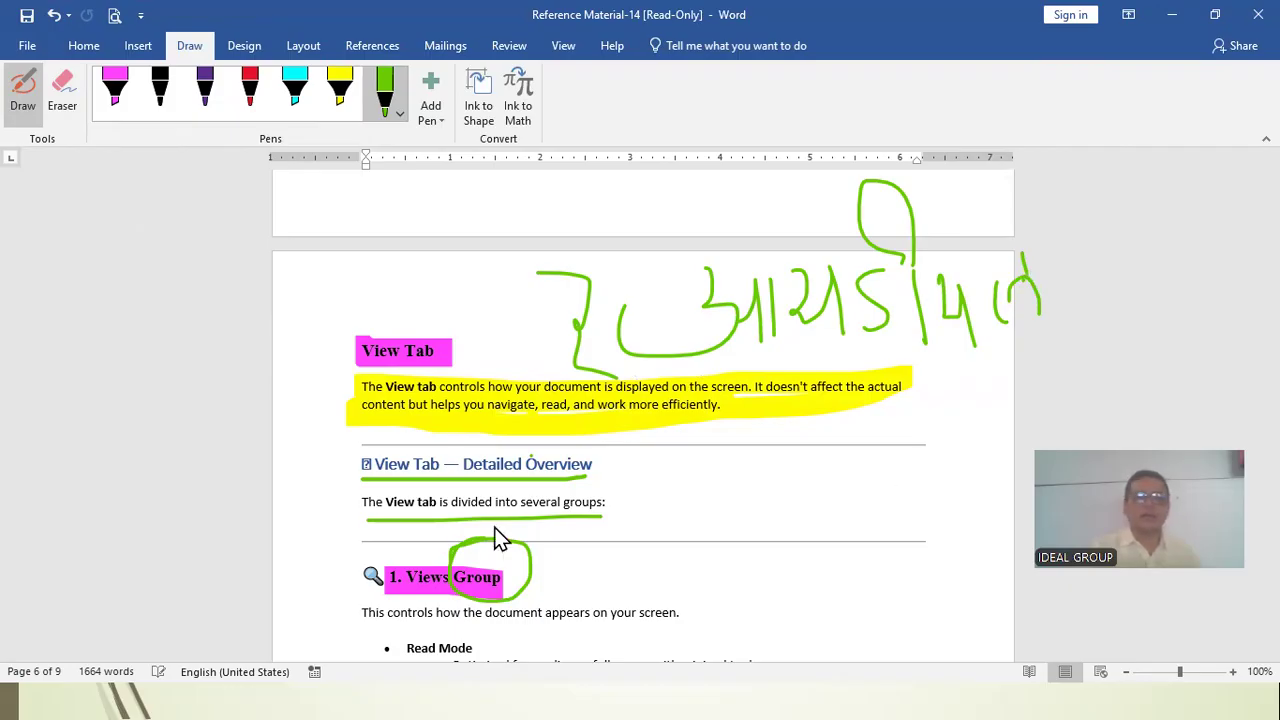
left_click_drag(737, 268, 1044, 262)
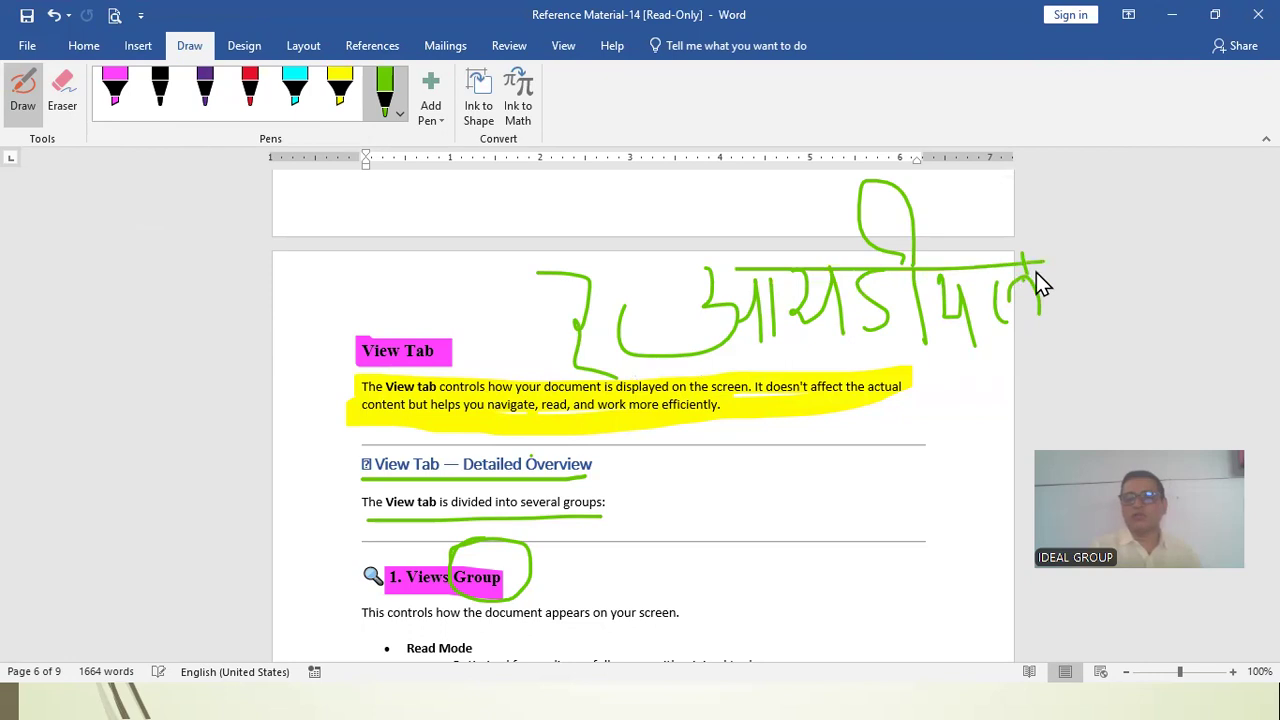
Step: Delete the light green pen and the yellow highlighter from the pen collection
left_click(402, 117)
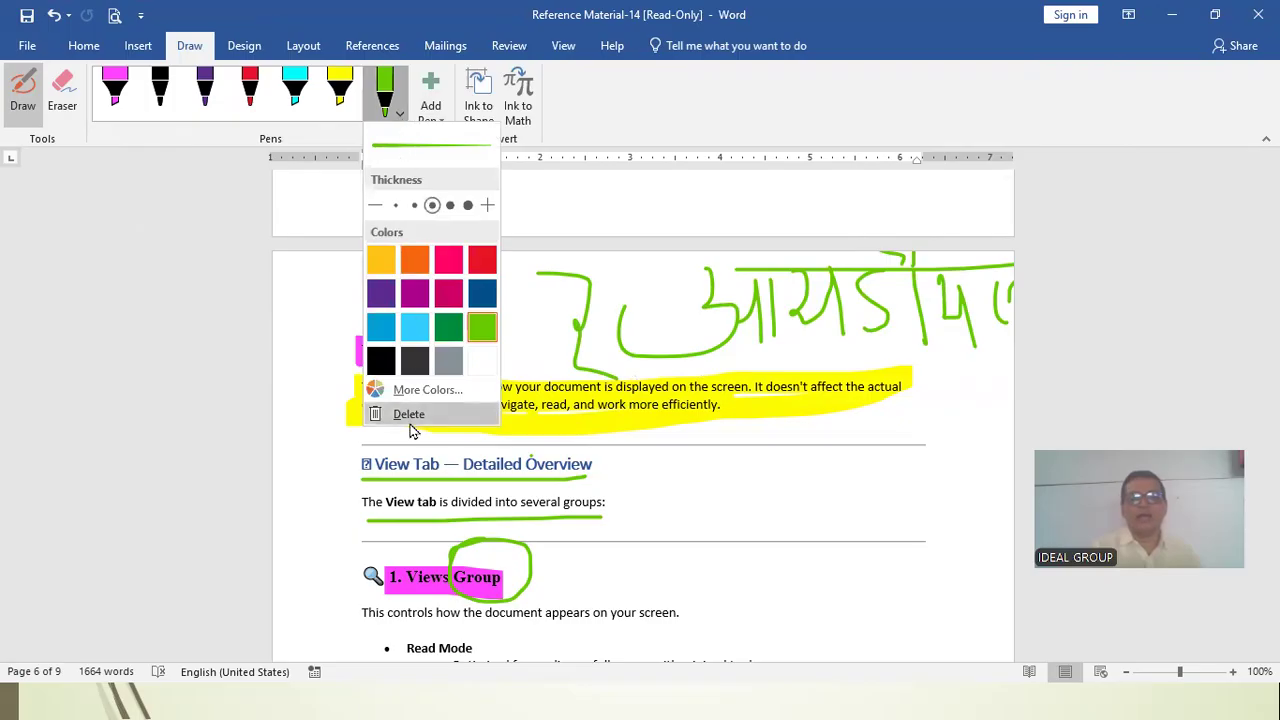
left_click(400, 118)
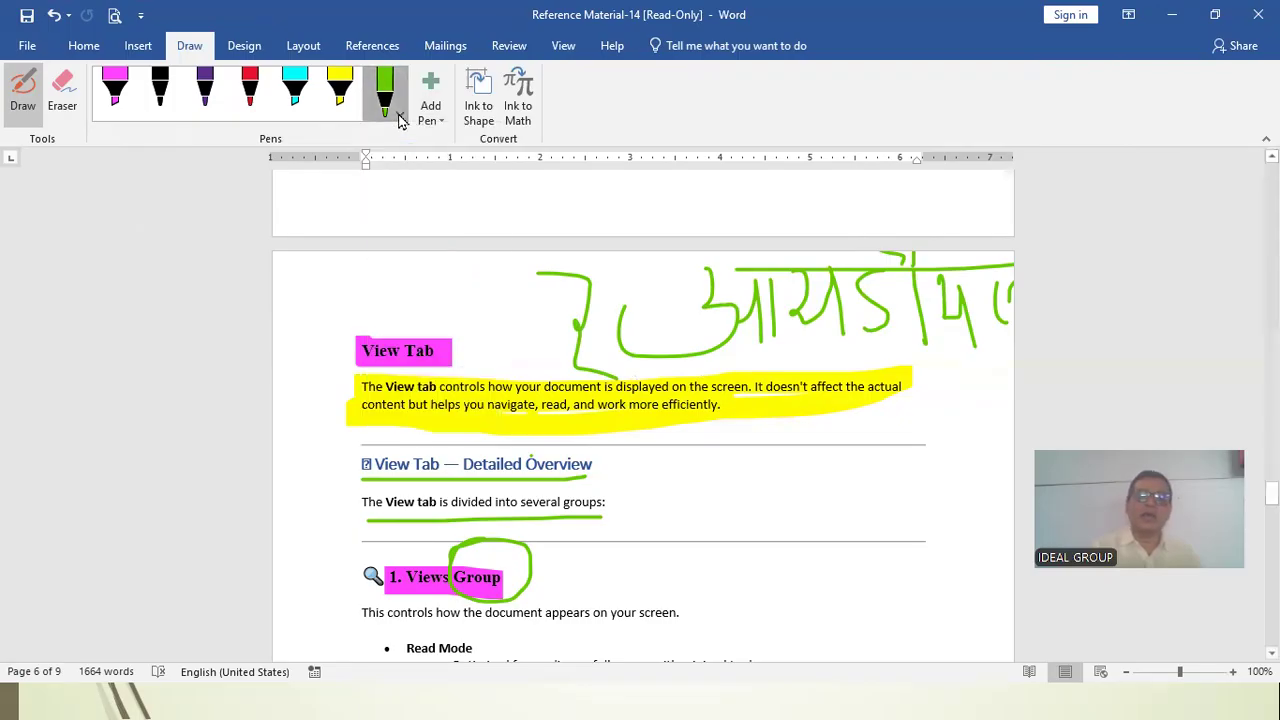
left_click(400, 117)
left_click(409, 414)
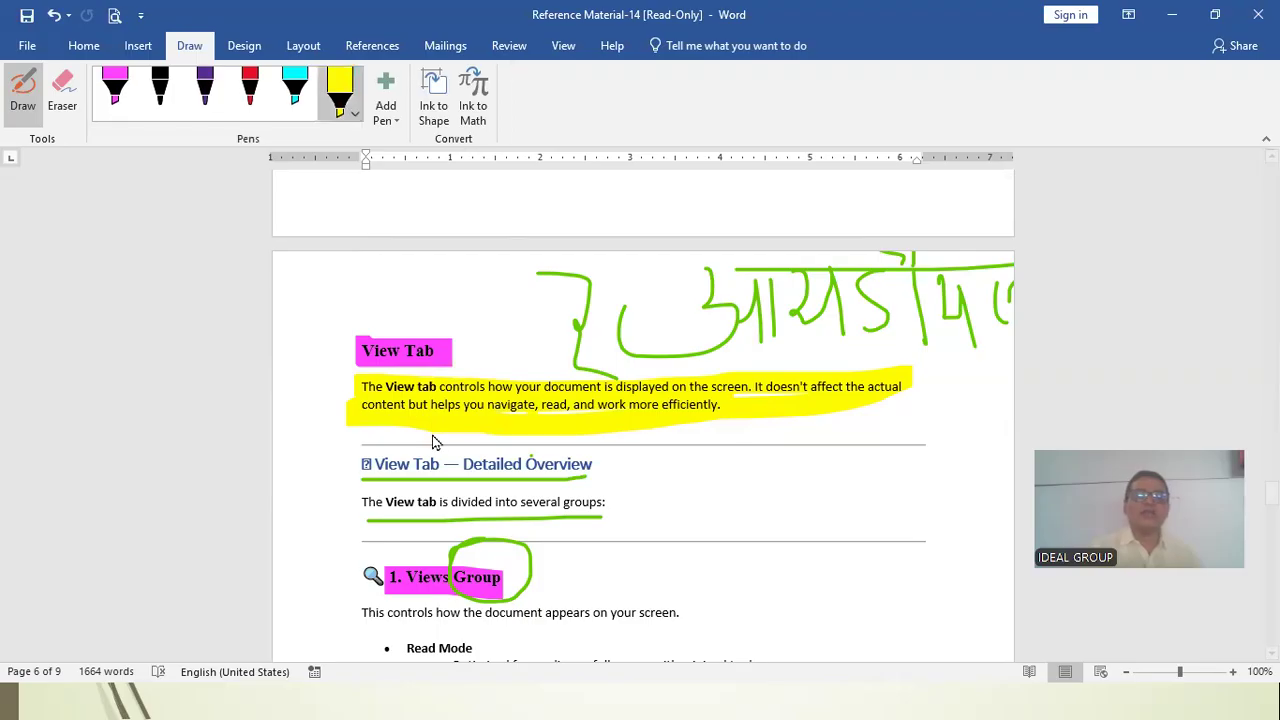
left_click(354, 116)
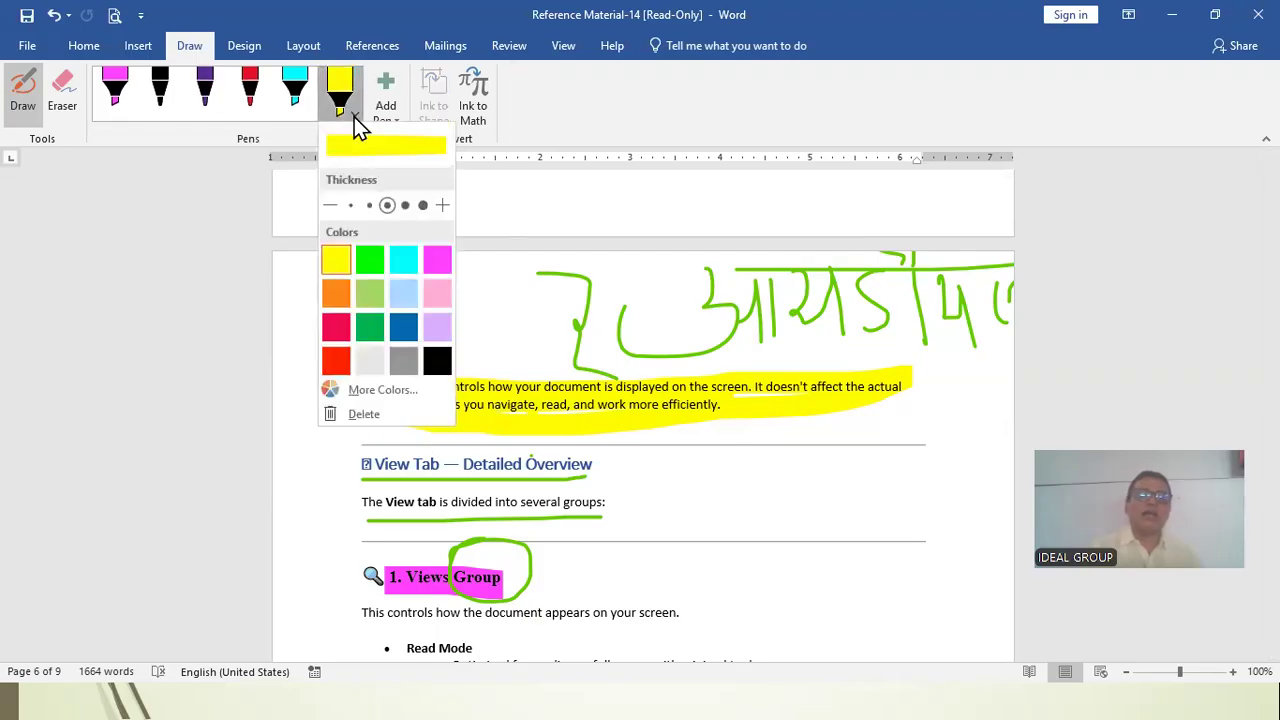
left_click(363, 418)
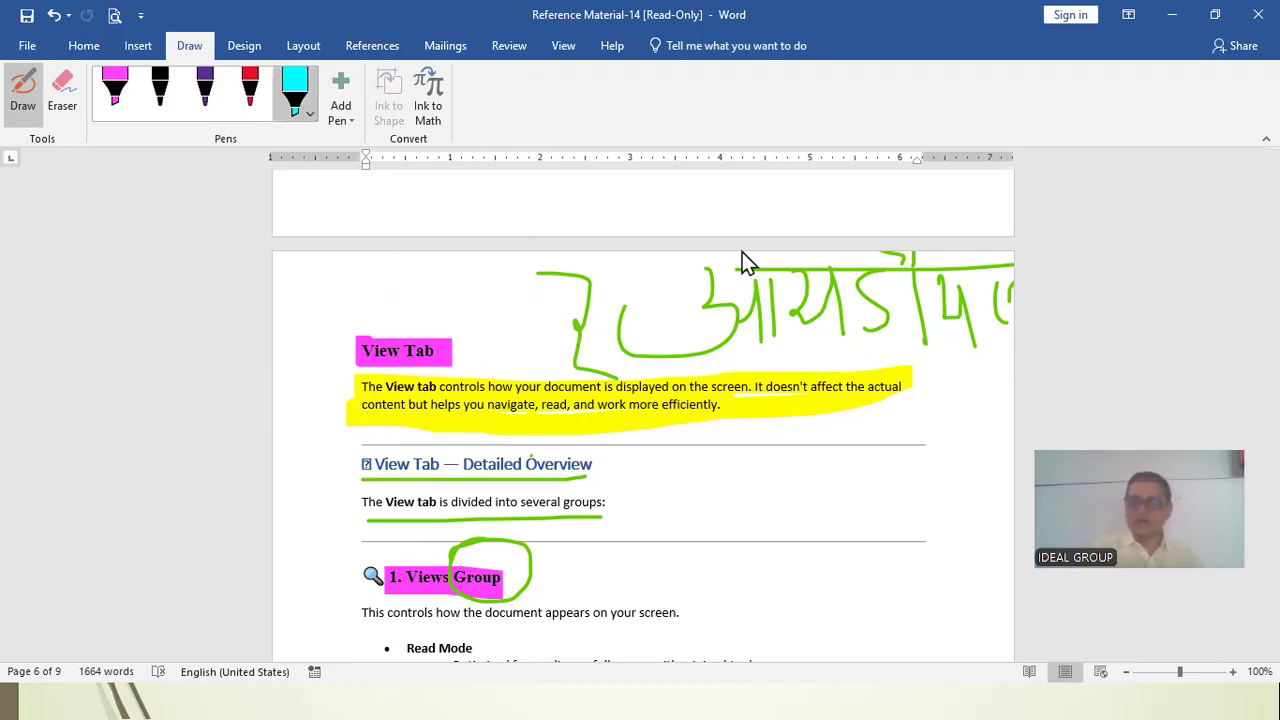
Step: Erase the green handwriting strokes from the top of the page beside the "View Tab" heading
left_click(69, 90)
left_click(580, 279)
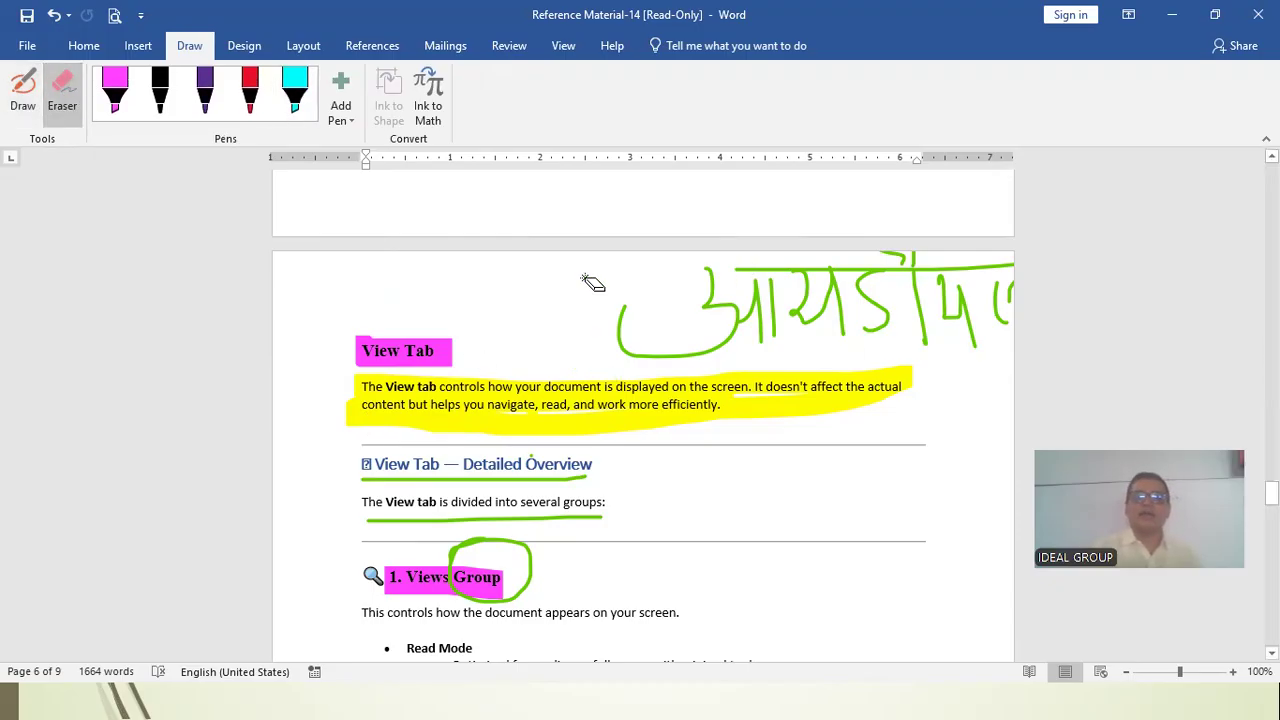
left_click(636, 310)
left_click(757, 300)
left_click(920, 288)
left_click(955, 285)
left_click(910, 256)
left_click(945, 268)
left_click(1003, 300)
left_click(872, 297)
left_click(815, 296)
left_click(776, 298)
Step: Erase the yellow and pink highlights, the green circle and the green underlines from the View Tab section
left_click(697, 396)
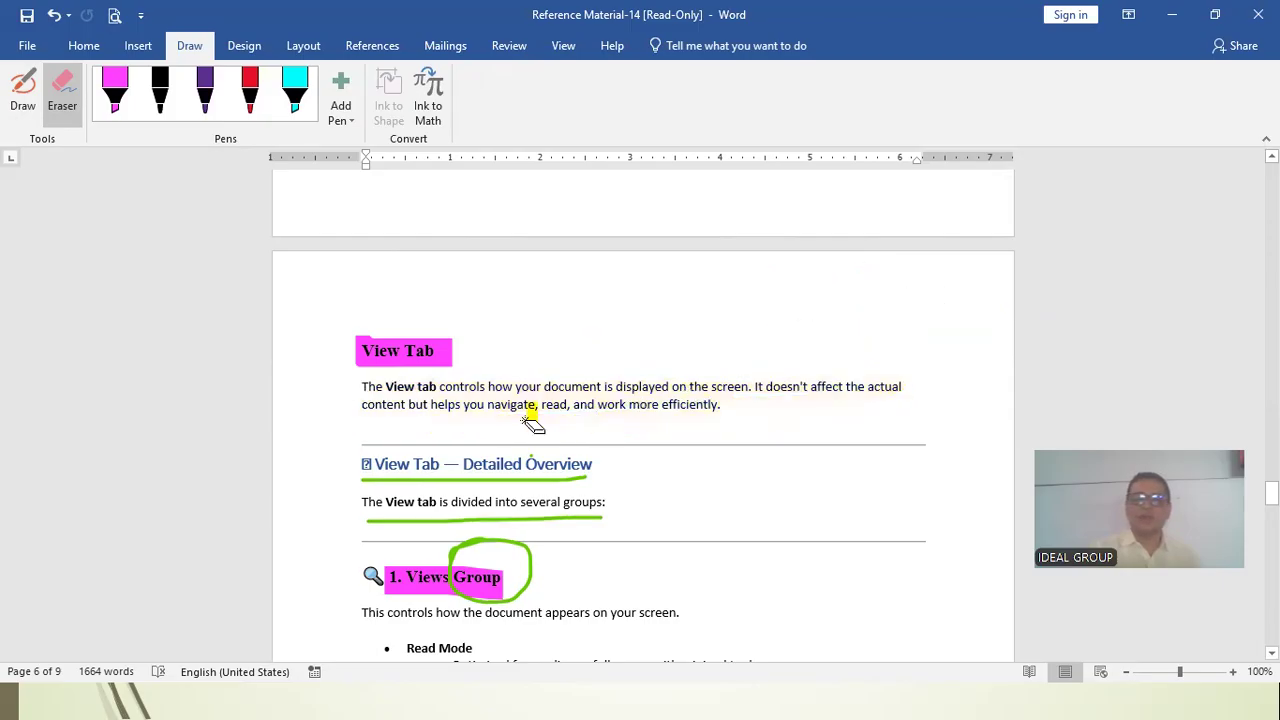
left_click(440, 355)
left_click(474, 554)
left_click(440, 572)
left_click(448, 516)
left_click(452, 474)
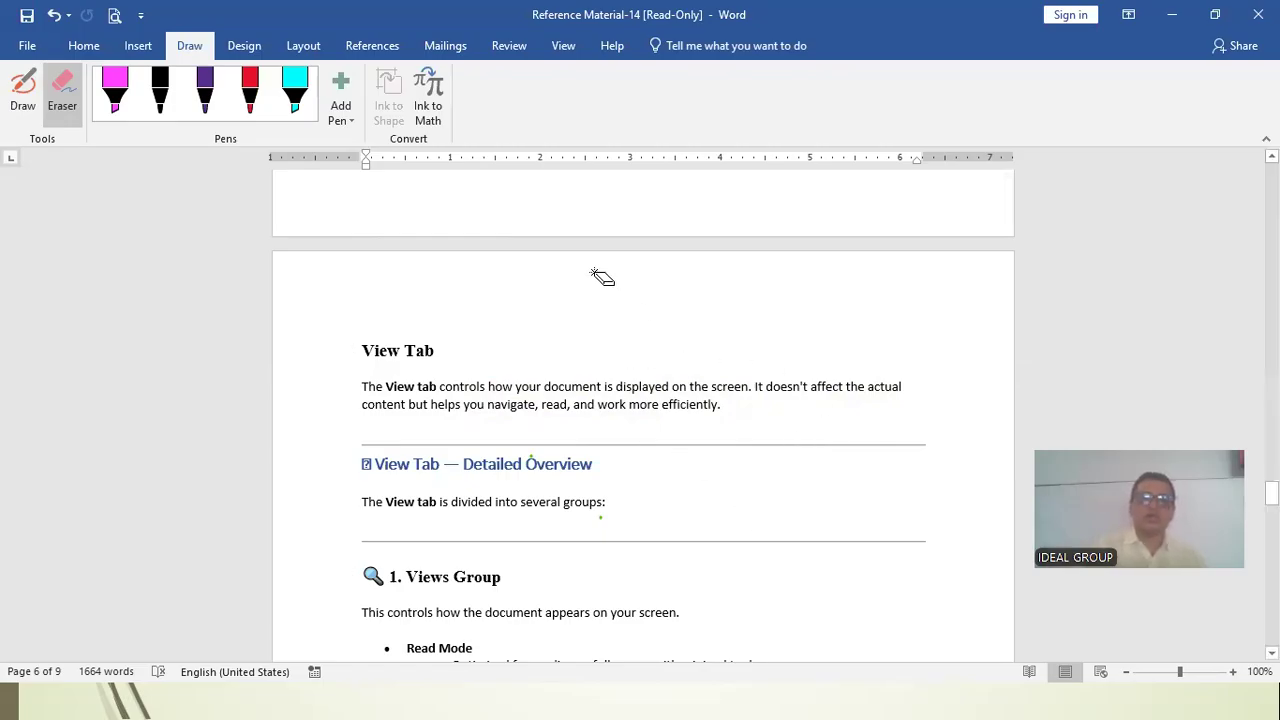
Step: Insert an empty line below the sentence "The View tab is divided into several groups:"
left_click(432, 115)
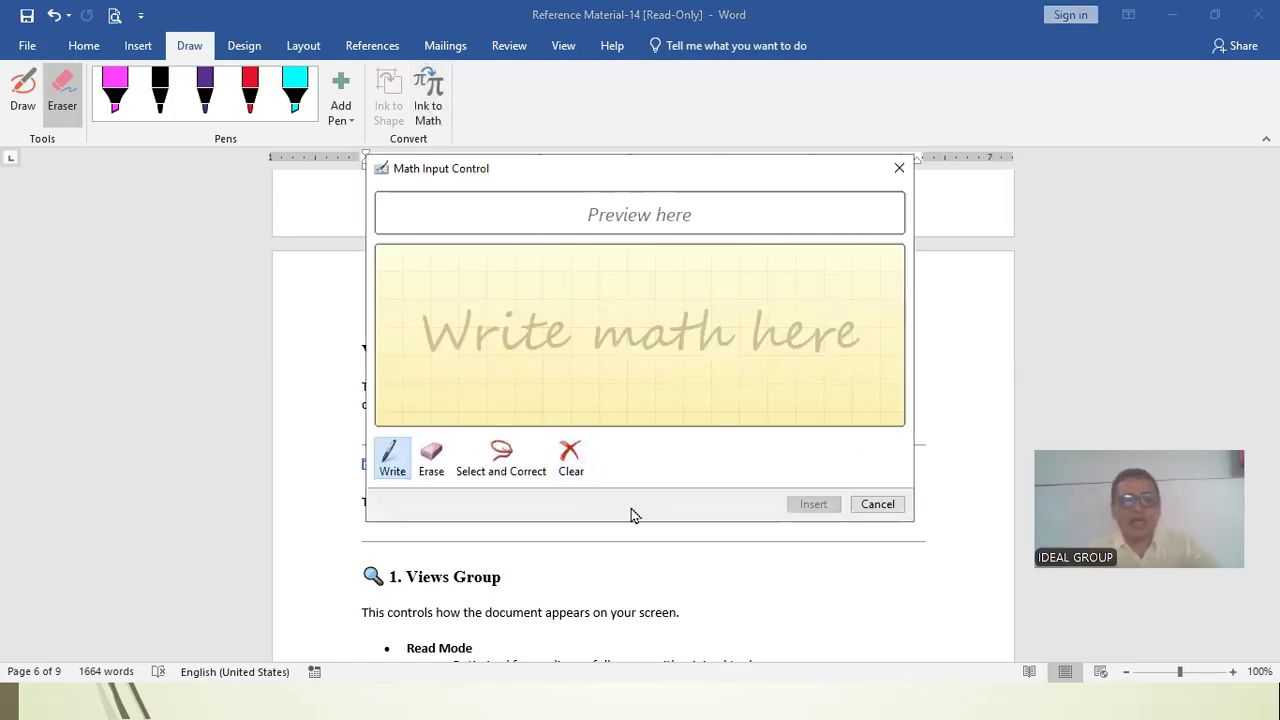
key("Escape")
left_click(476, 558)
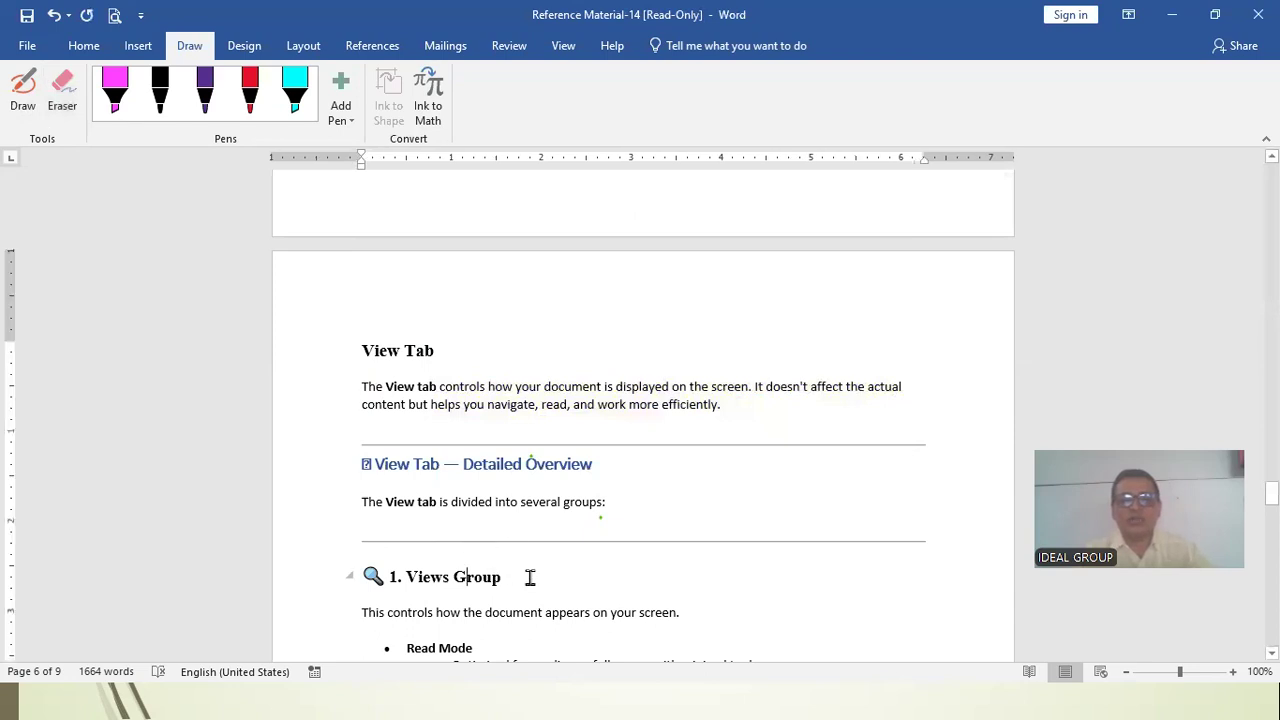
key("Return")
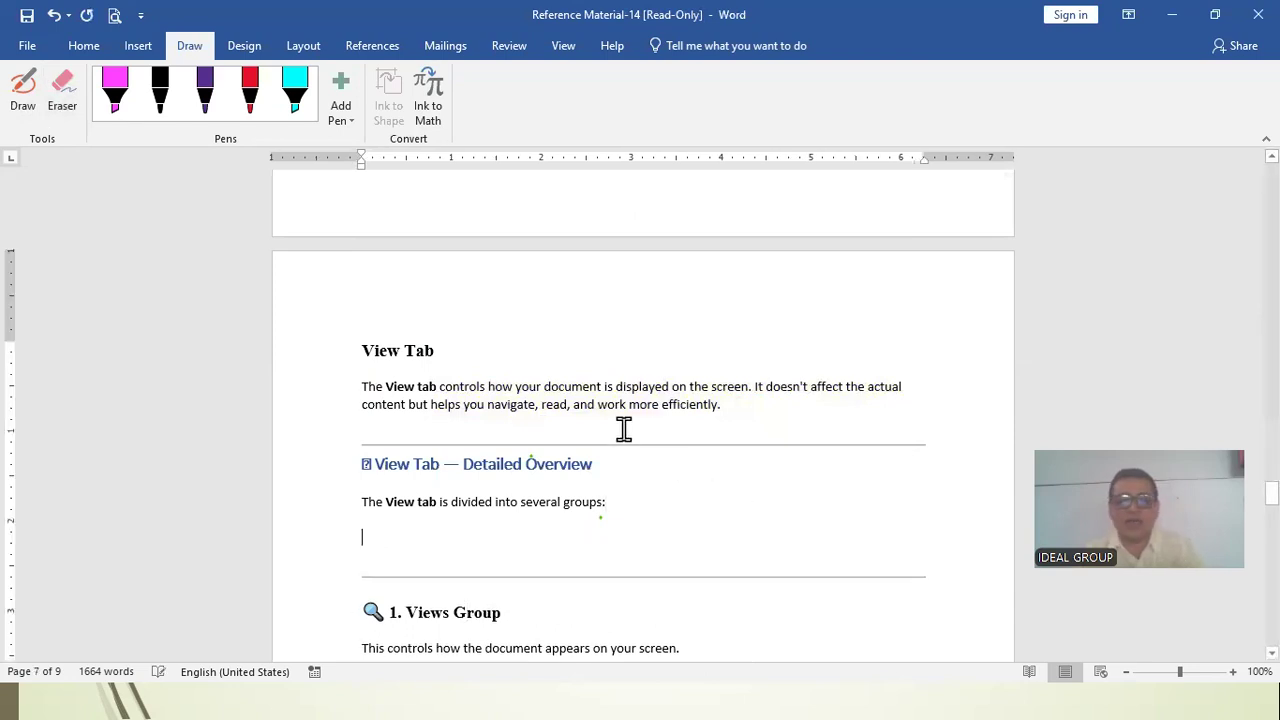
Step: Start Ink to Math and handwrite the expression 1/2 × 3/4 in the math input area
left_click(428, 105)
mouse_move(446, 274)
left_mouse_down()
mouse_move(447, 310)
mouse_move(502, 370)
left_mouse_up()
left_click_drag(524, 320, 528, 352)
left_click_drag(559, 312, 545, 335)
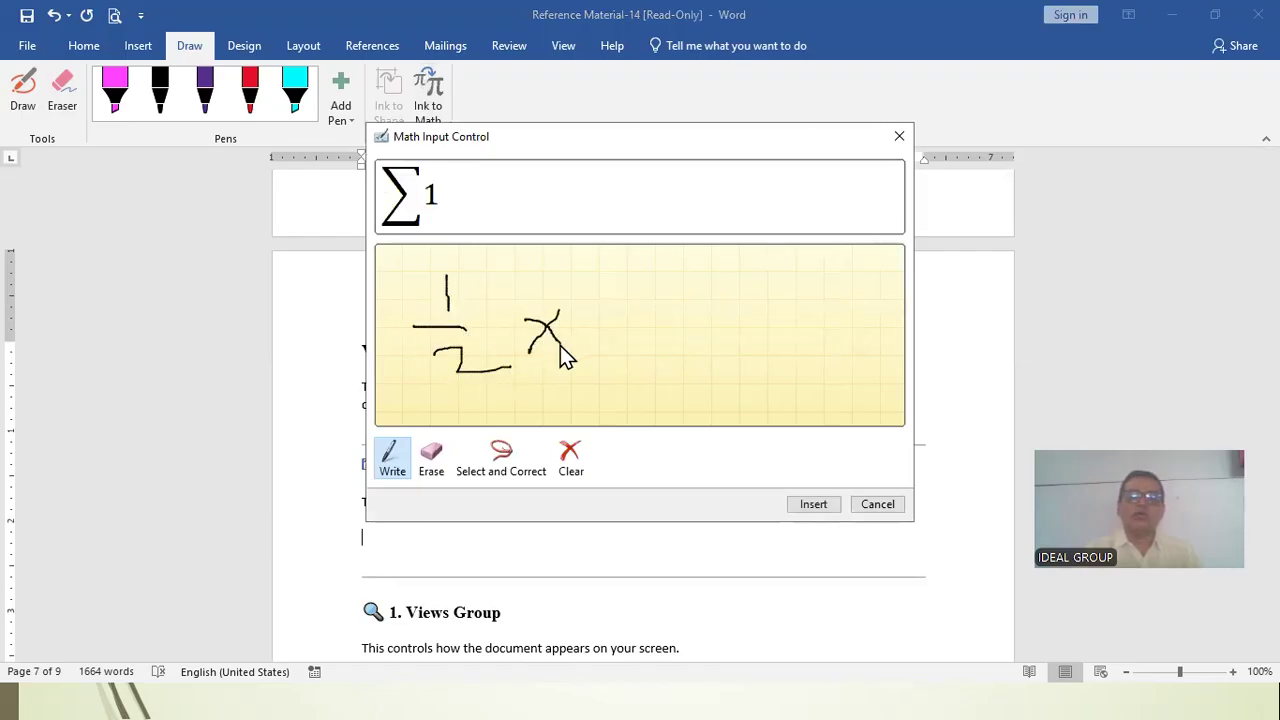
mouse_move(627, 264)
left_mouse_down()
mouse_move(624, 282)
mouse_move(638, 258)
mouse_move(660, 308)
left_mouse_up()
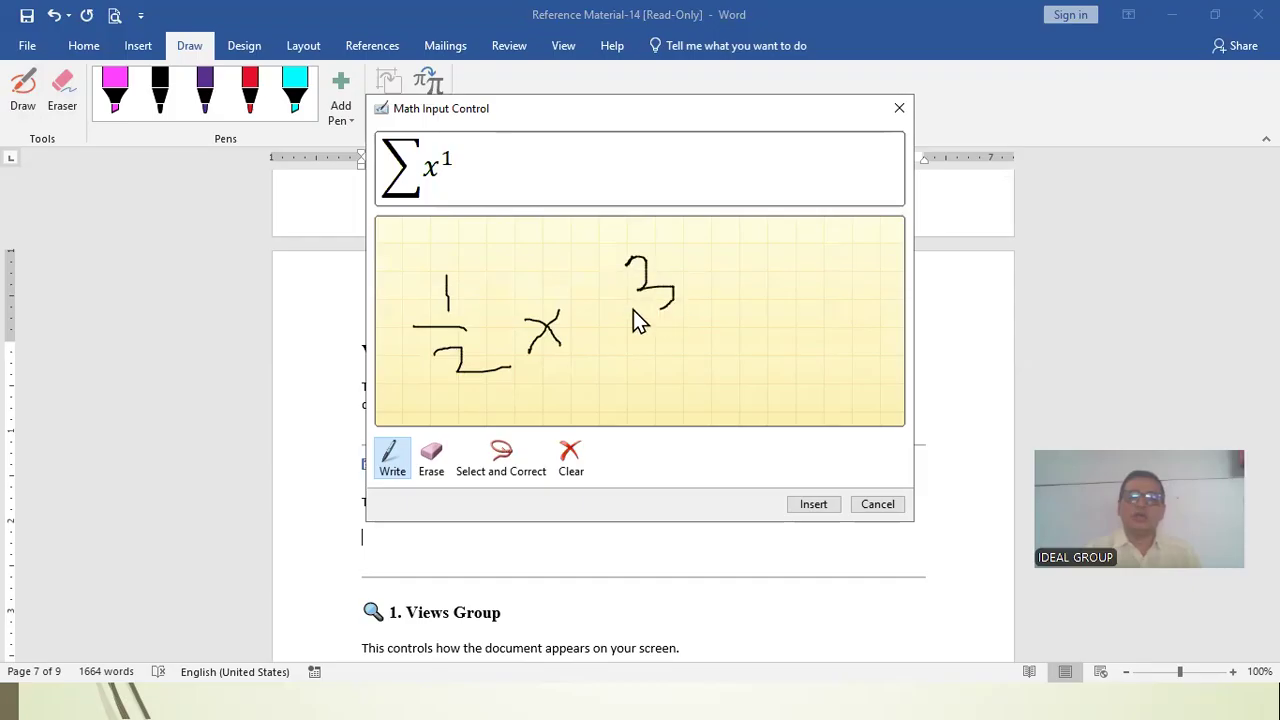
mouse_move(615, 347)
left_mouse_down()
mouse_move(689, 338)
mouse_move(676, 408)
left_mouse_up()
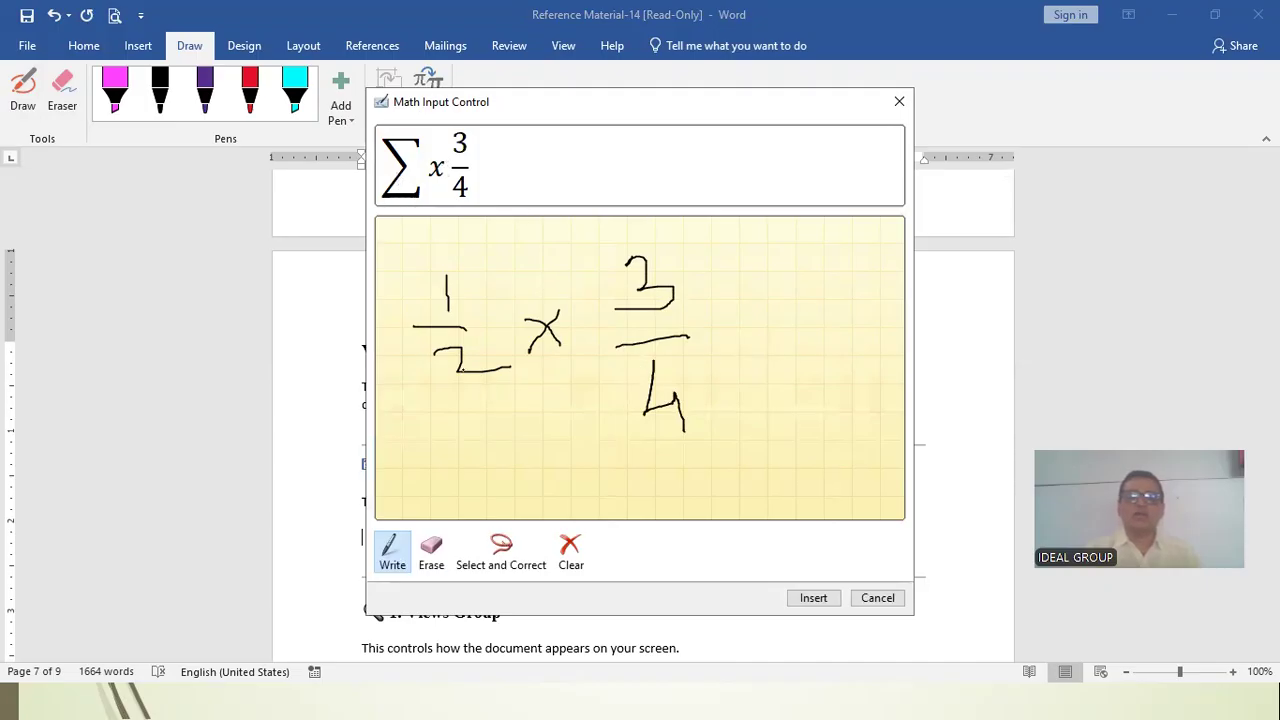
Step: Correct the recognized x between the fractions to a multiplication sign and check the alternative readings for the handwritten 1/2
left_click(500, 553)
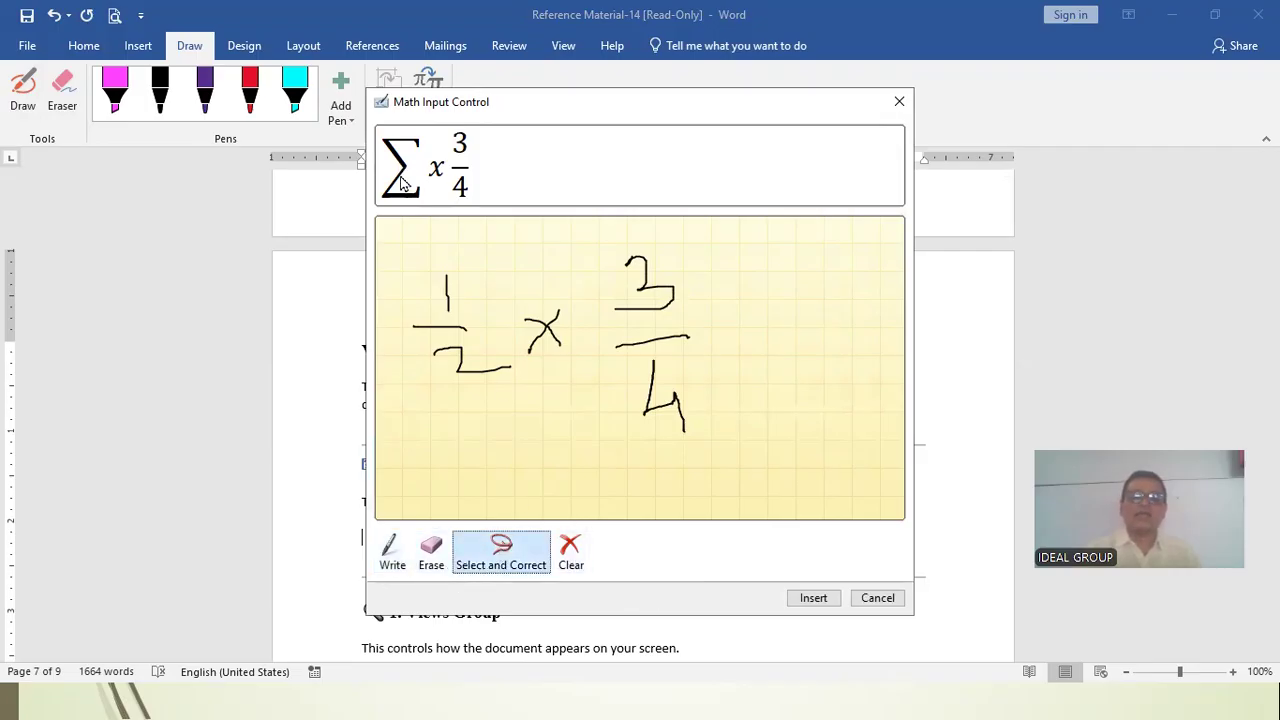
left_click(446, 333)
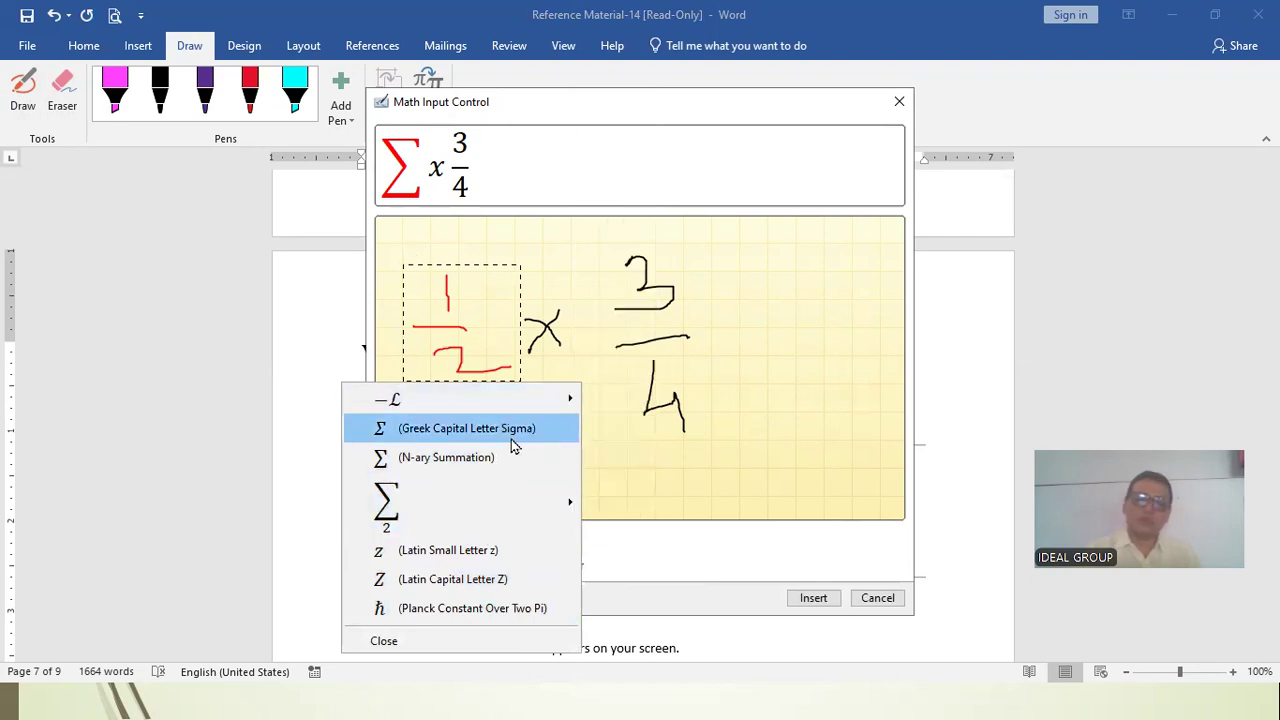
left_click(553, 335)
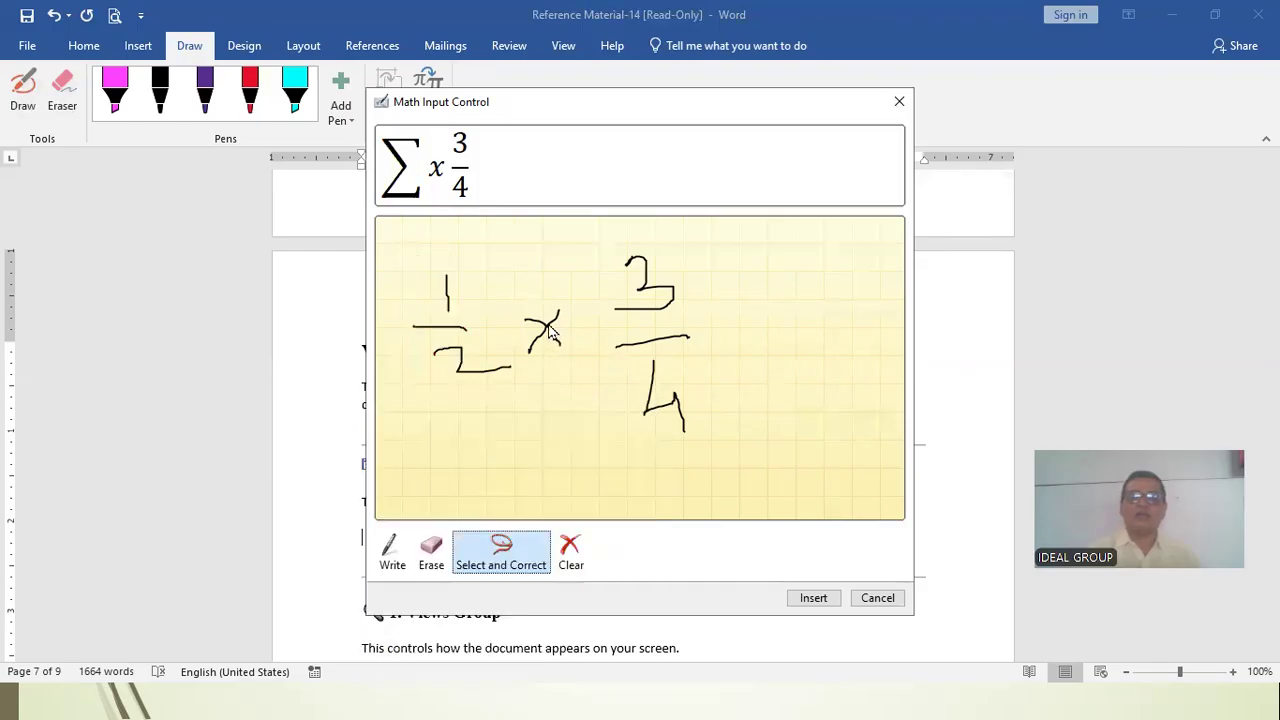
left_click(550, 333)
left_click(511, 446)
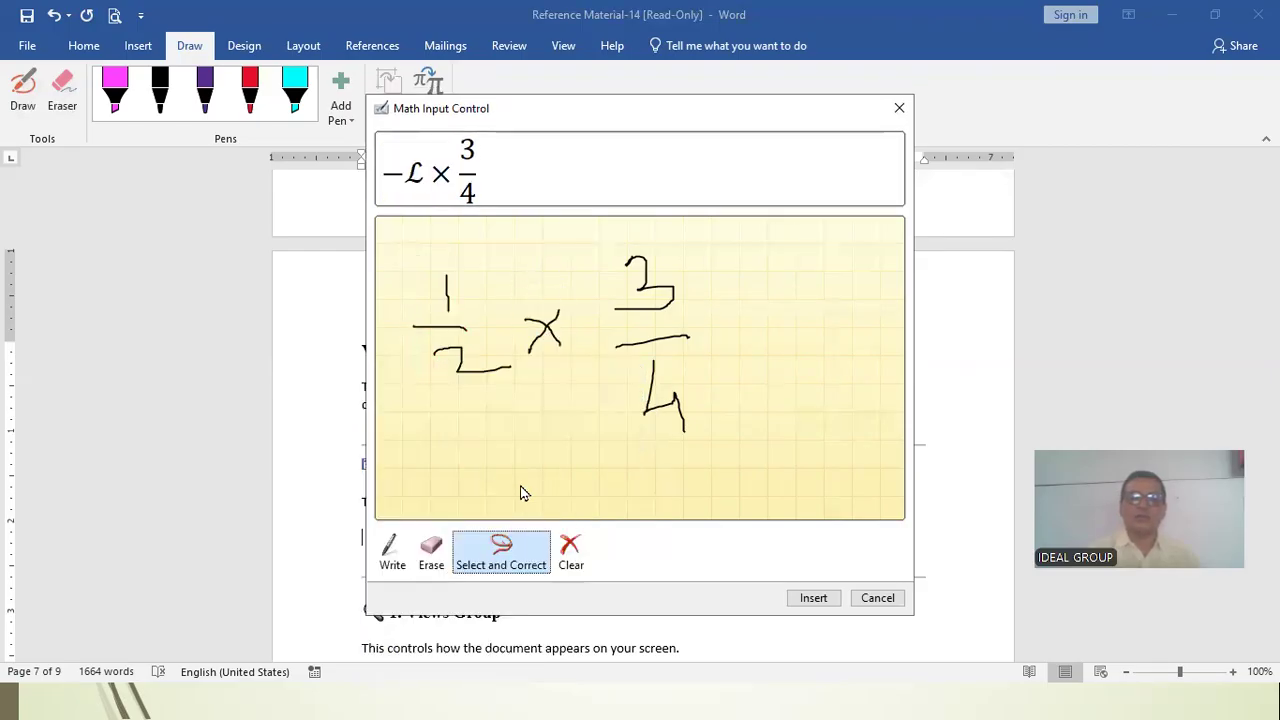
left_click(463, 363)
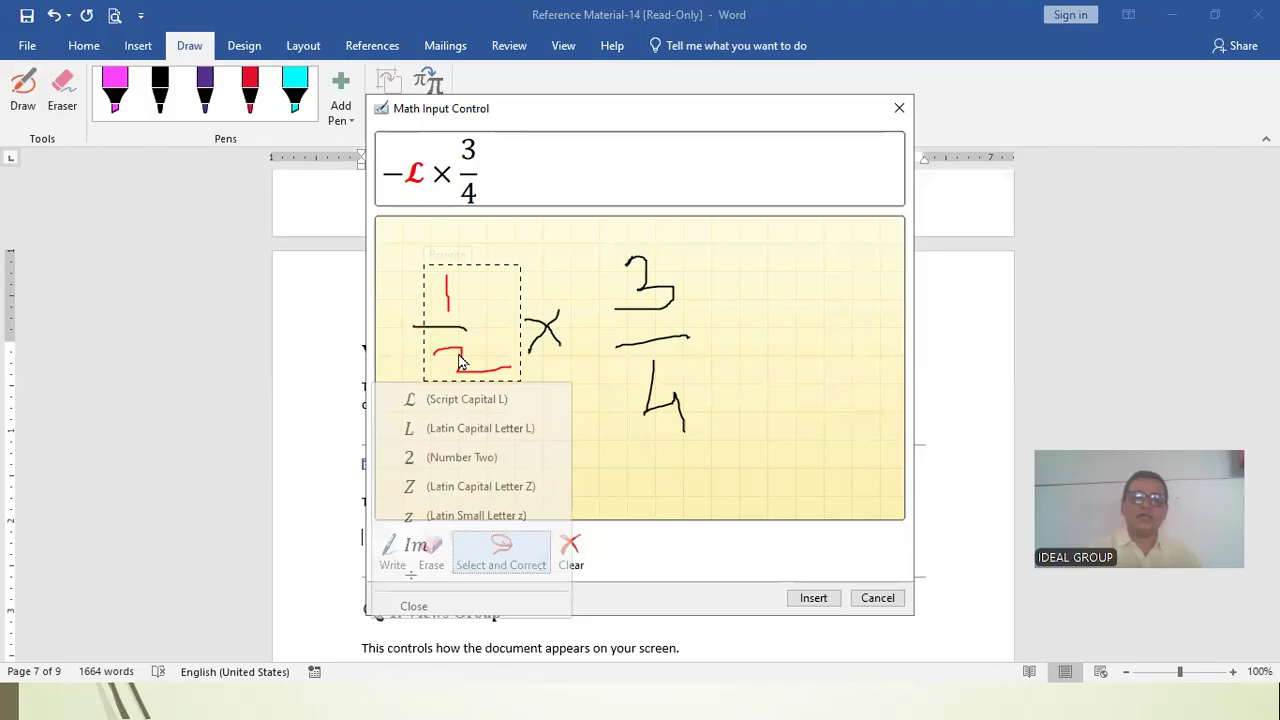
left_click(630, 520)
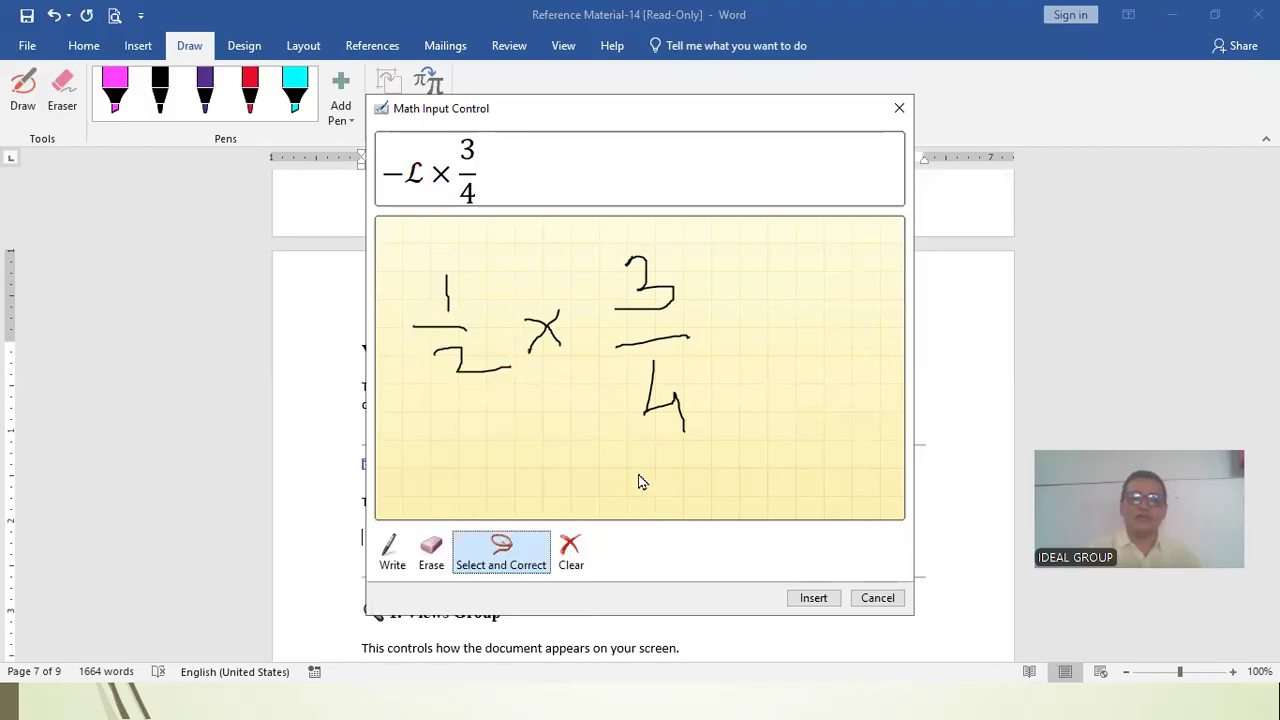
Step: Erase the handwritten fraction 1/2 before the multiplication sign, including its numerator, bar and denominator
left_click(431, 552)
left_click(452, 292)
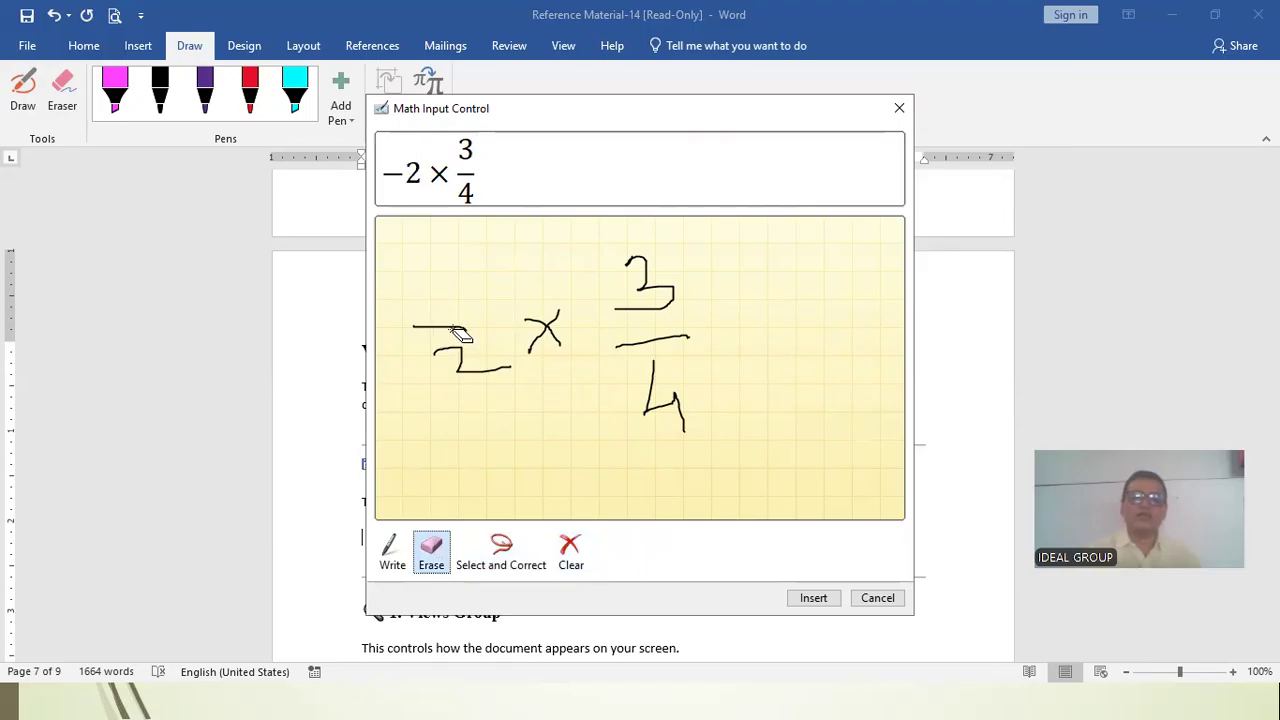
left_click(458, 334)
left_click(459, 355)
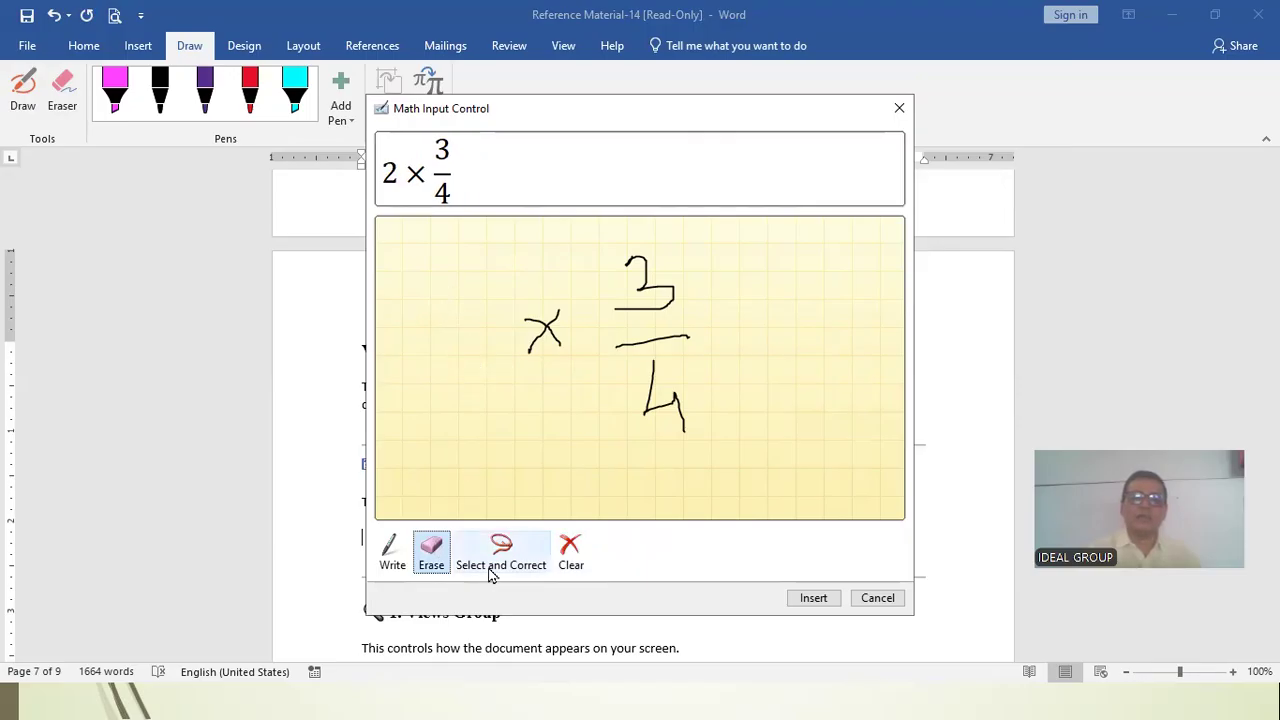
Step: Handwrite the fraction 1/2 again before the multiplication sign and insert the equation 1/2 × 3/4 into the document
left_click(392, 552)
mouse_move(457, 257)
left_mouse_down()
mouse_move(454, 298)
mouse_move(472, 326)
left_mouse_up()
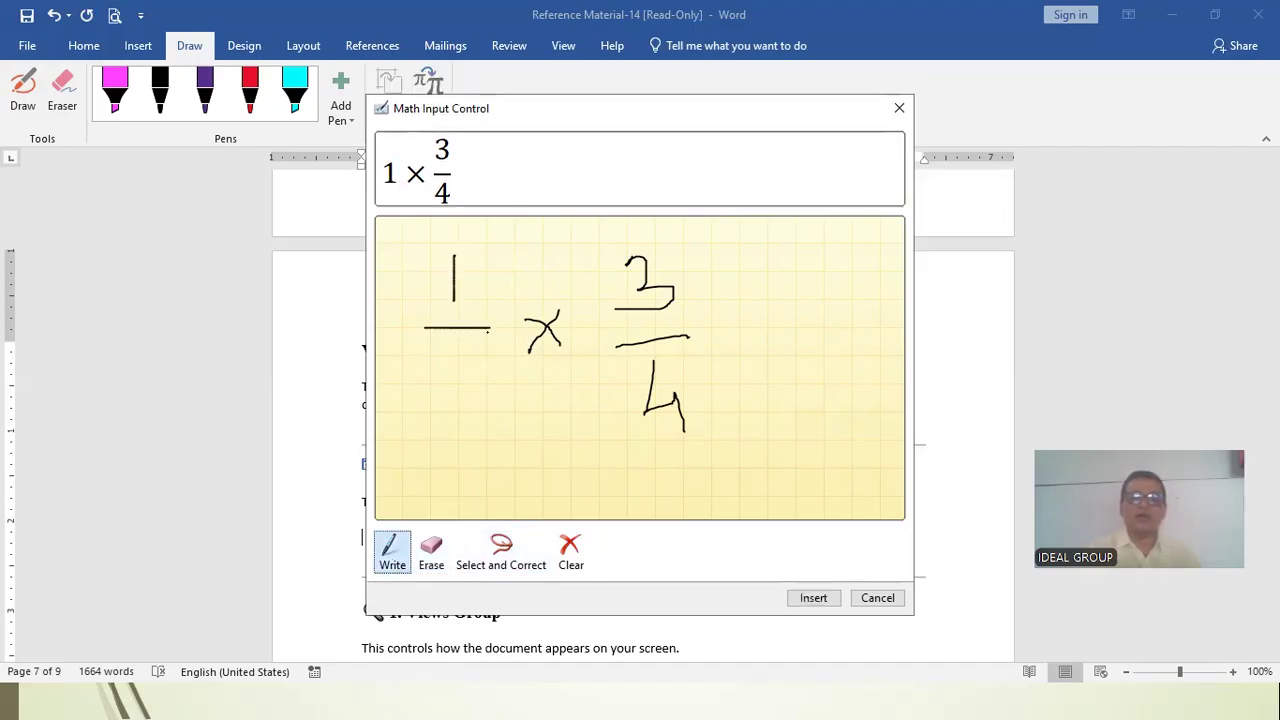
mouse_move(440, 370)
left_mouse_down()
mouse_move(460, 366)
mouse_move(447, 394)
mouse_move(508, 396)
left_mouse_up()
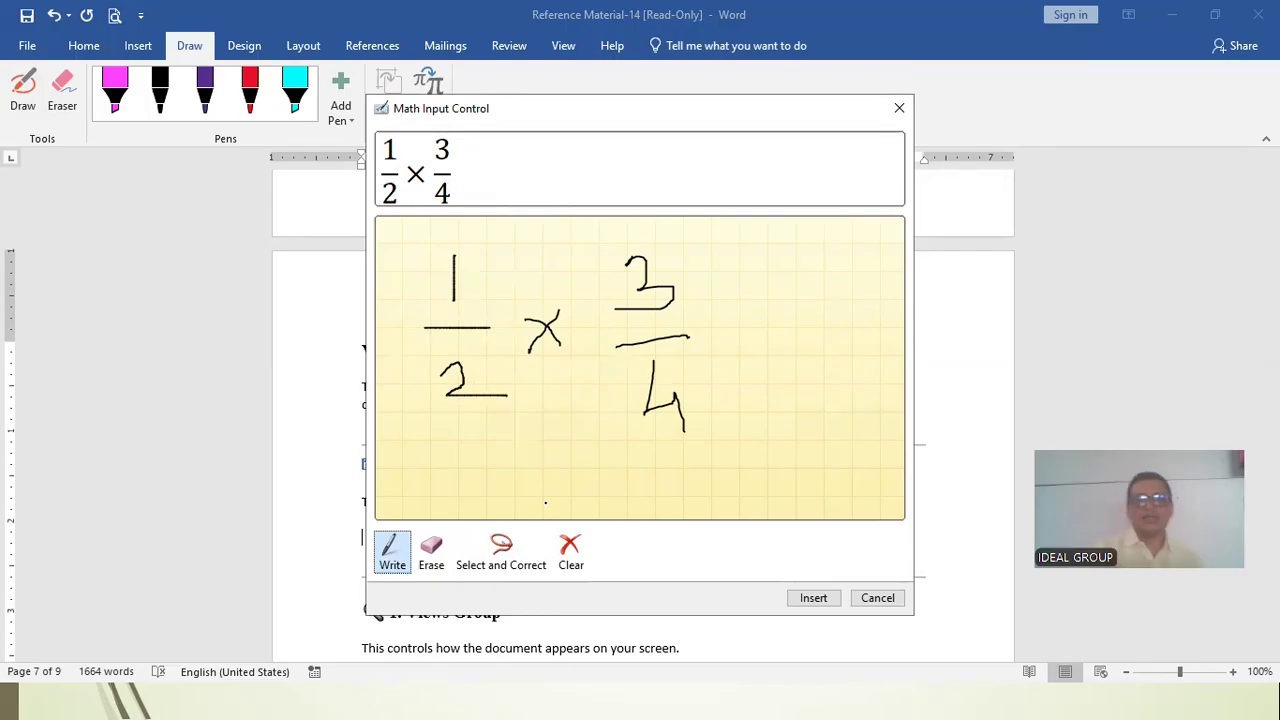
left_click(828, 599)
left_click(503, 571)
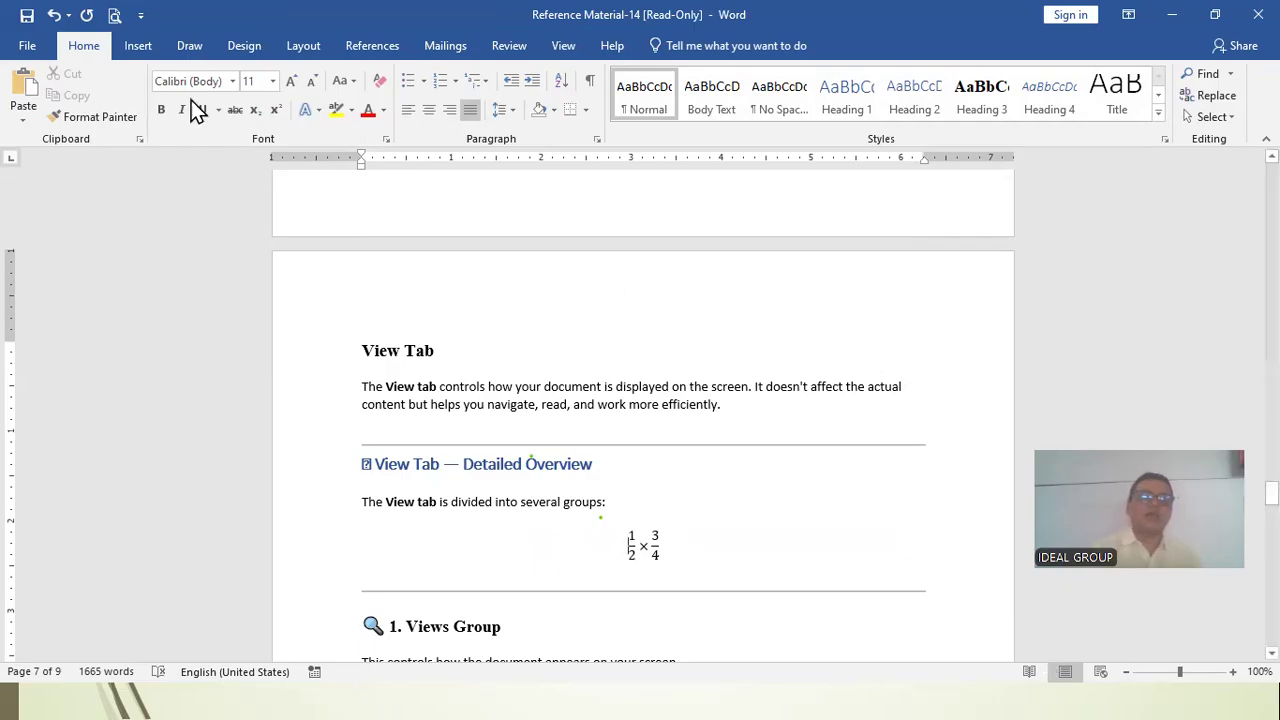
left_click(205, 56)
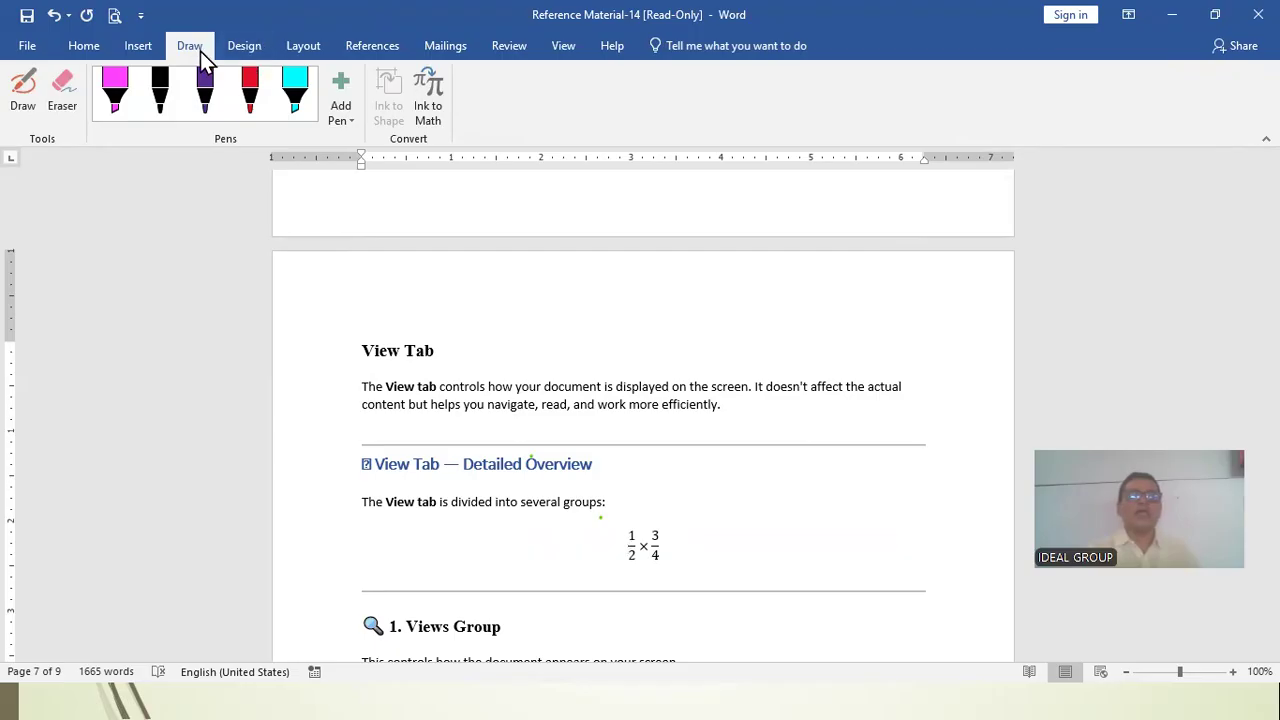
left_click(244, 47)
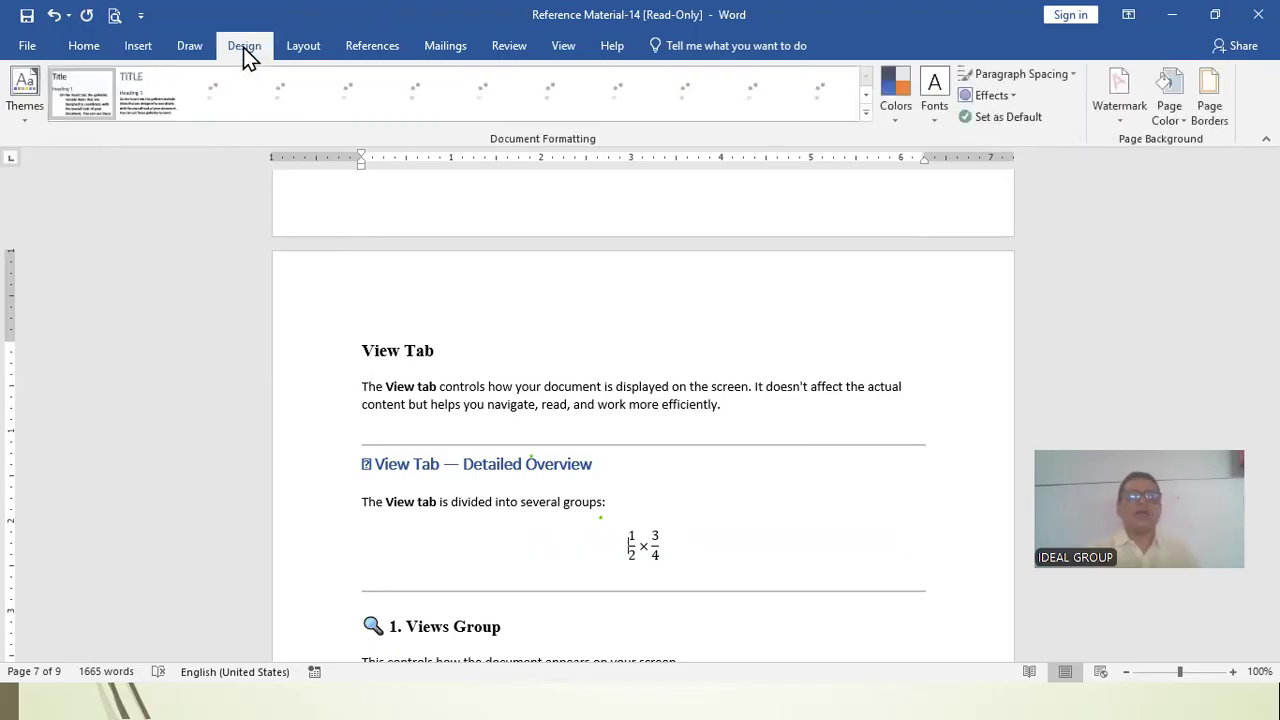
left_click(300, 47)
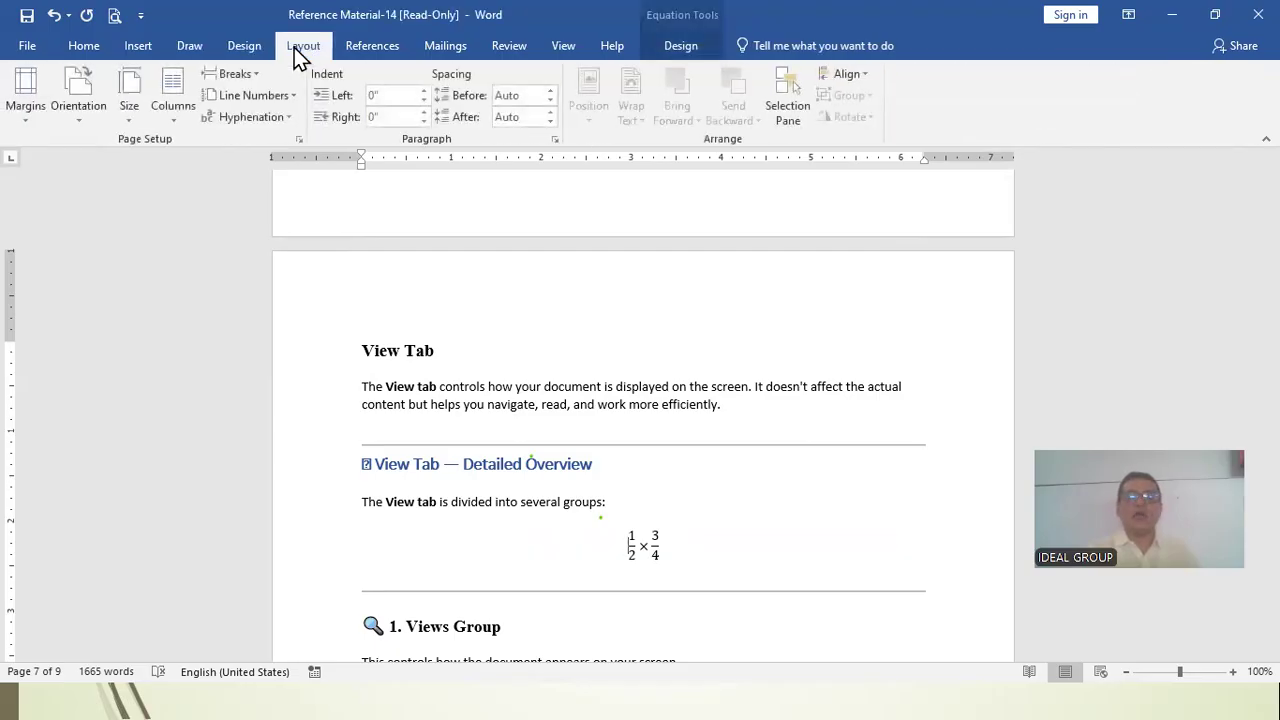
left_click(563, 47)
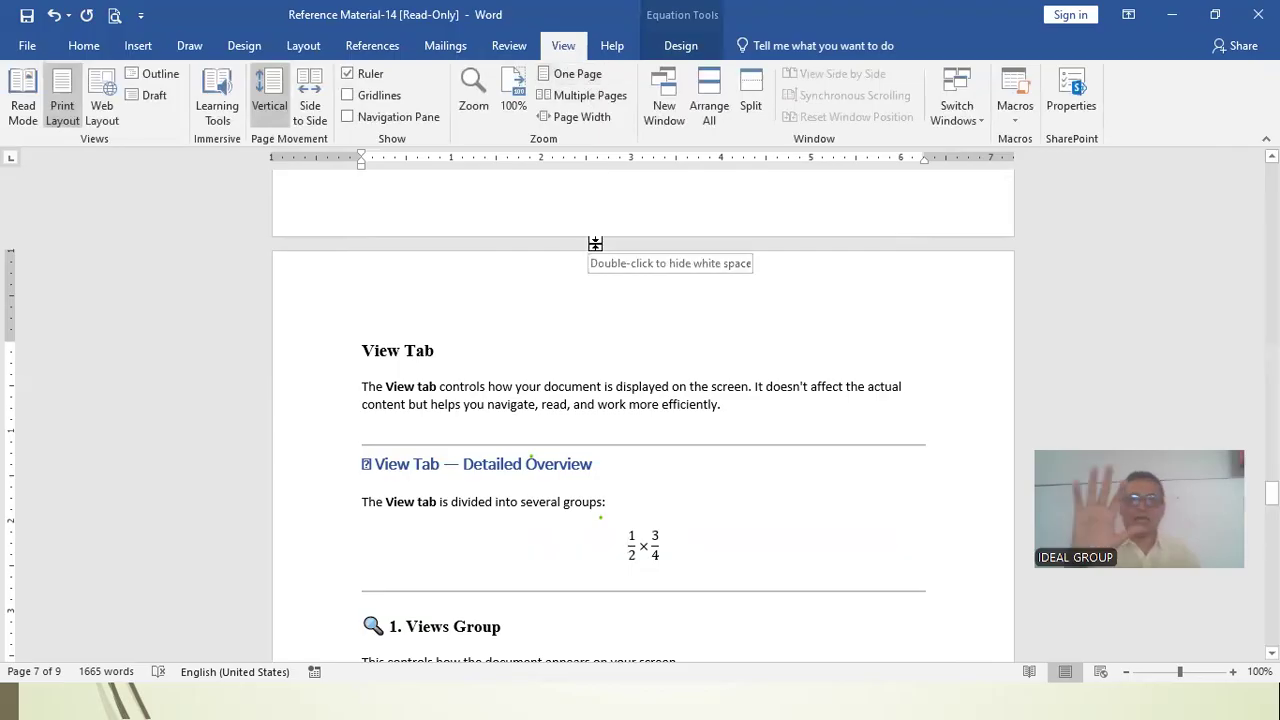
left_click(545, 467)
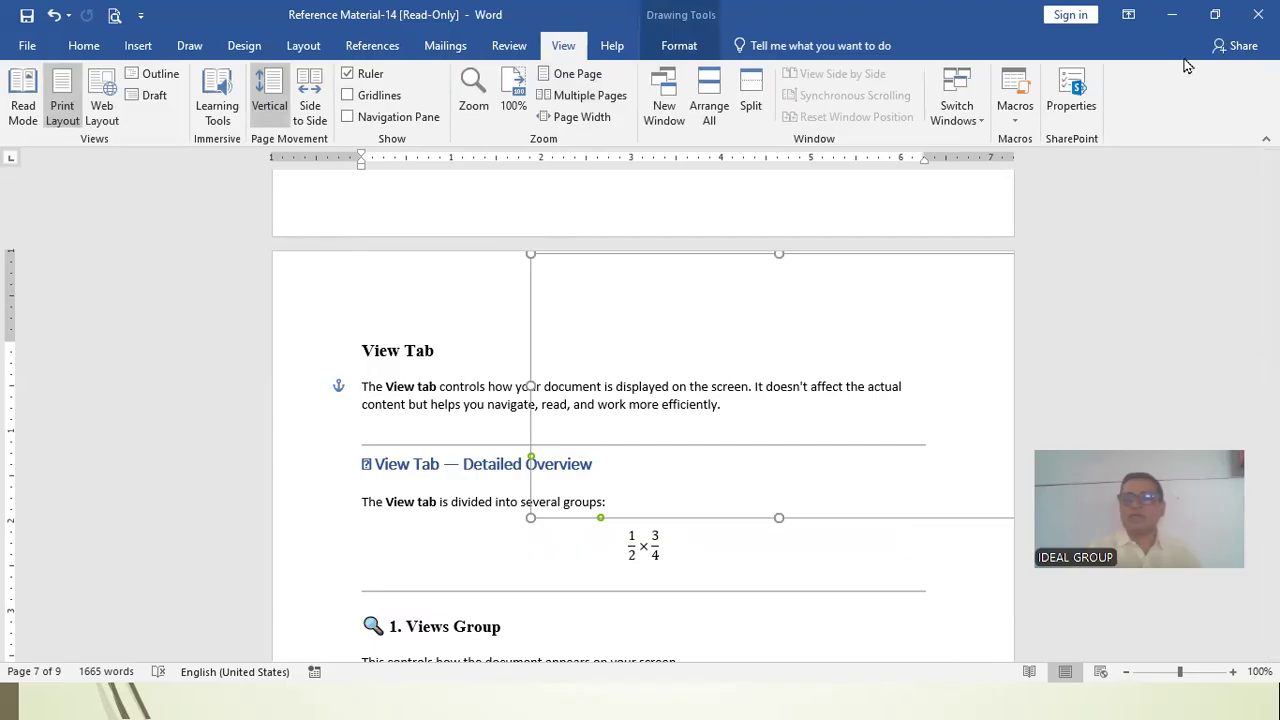
Step: Minimize the document window to return to the presentation slide
left_click(1171, 18)
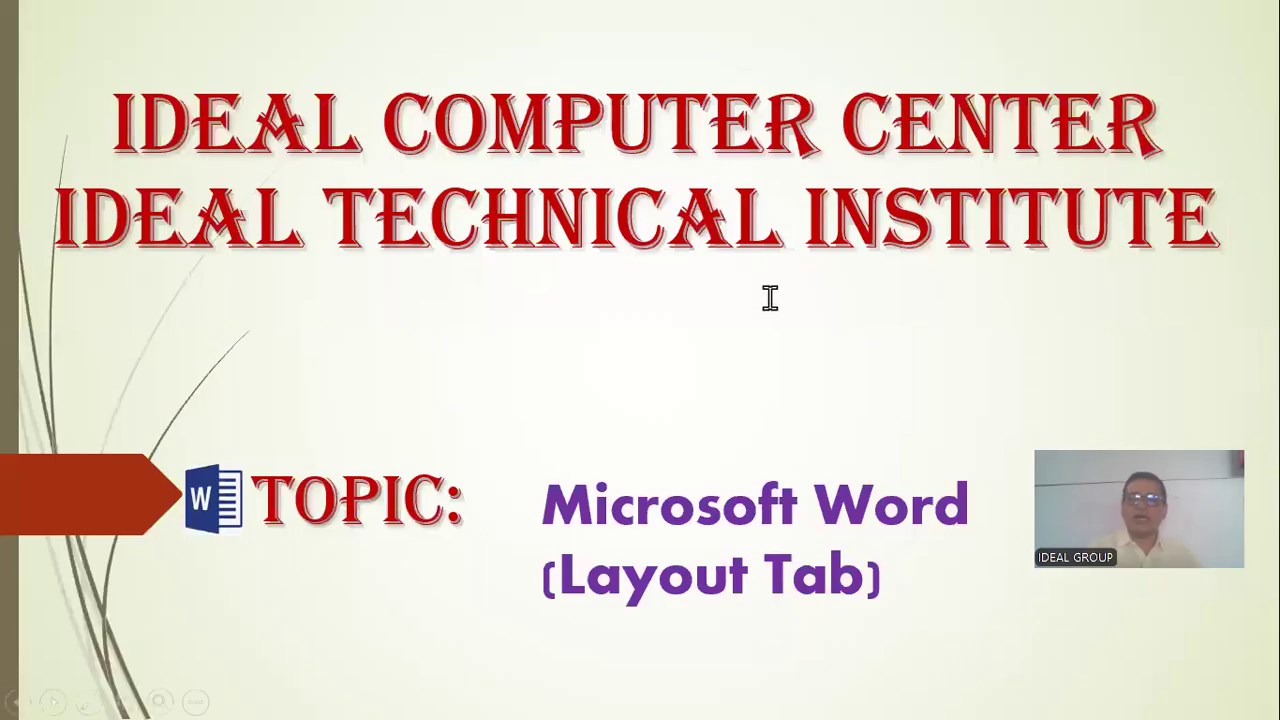